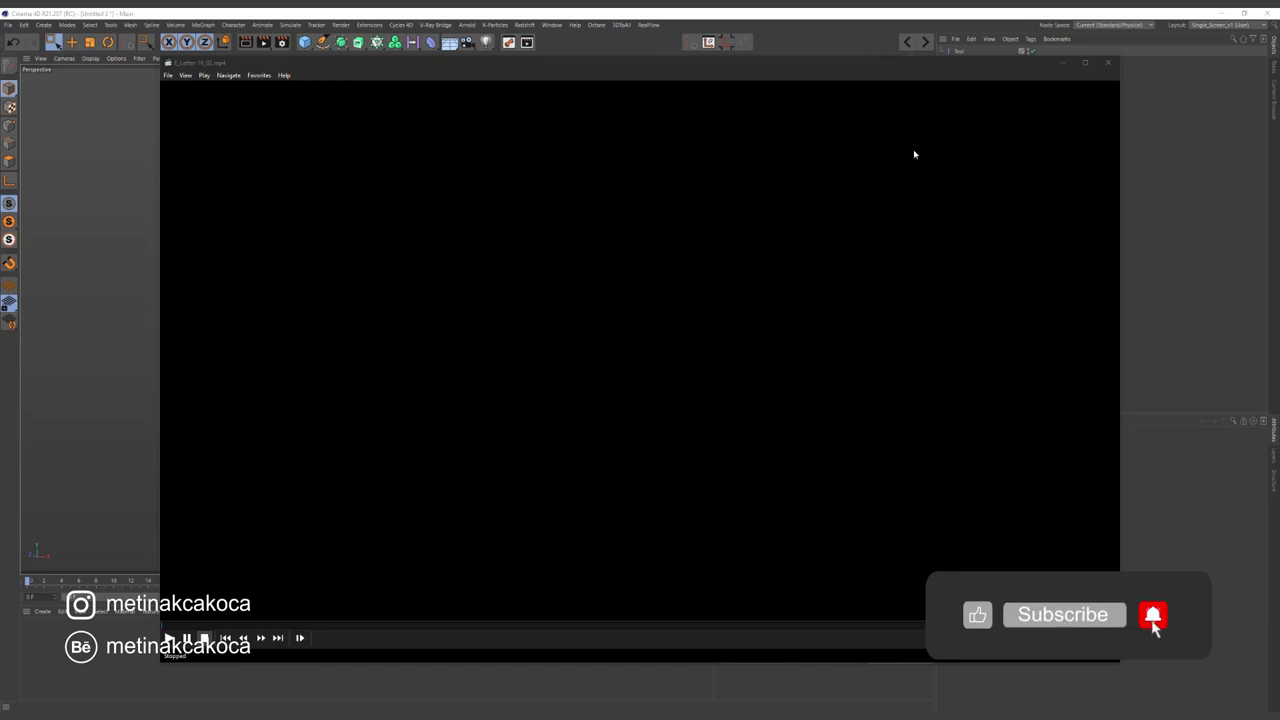
- Play and pause the purple E reference clip, then close the video player
click(799, 209)
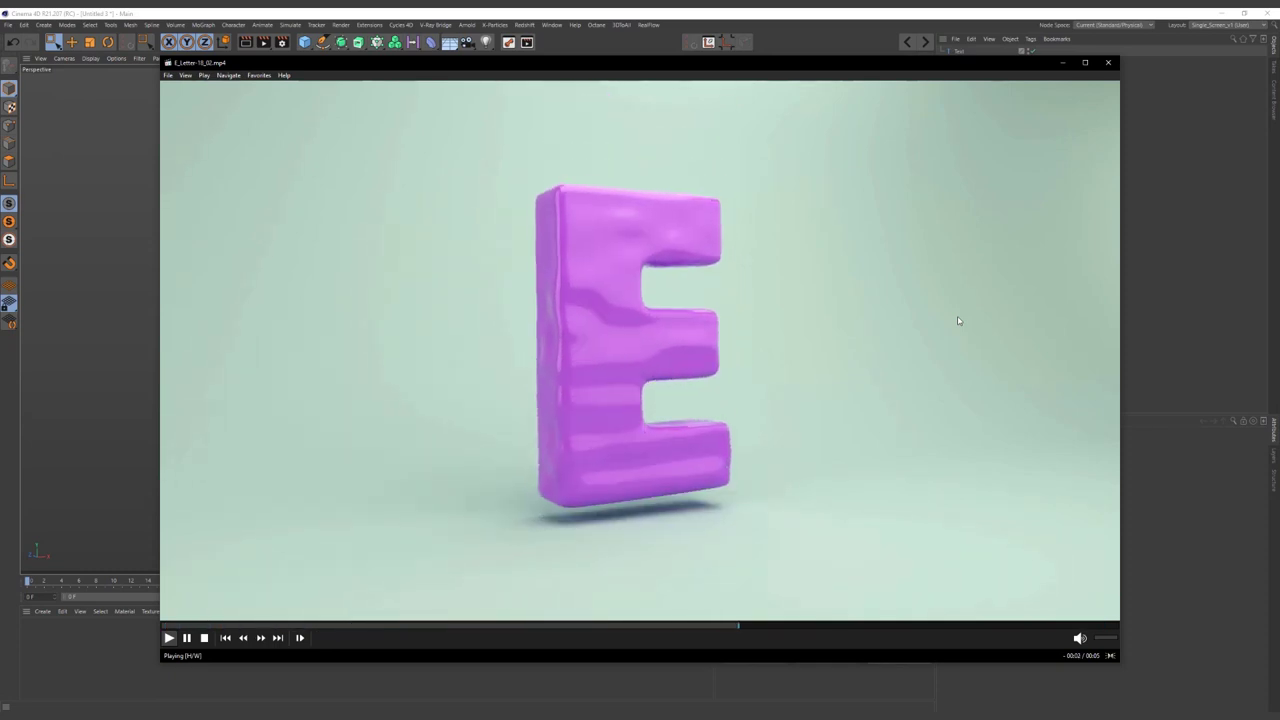
key(space)
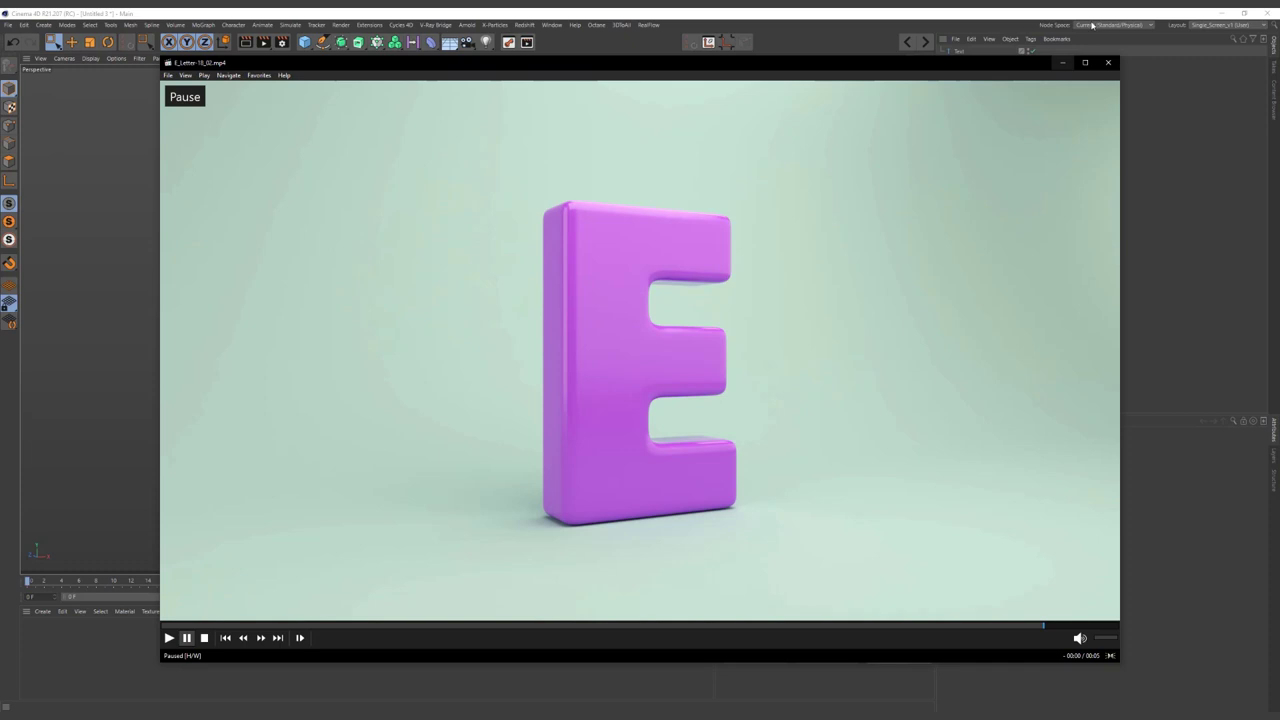
click(1107, 62)
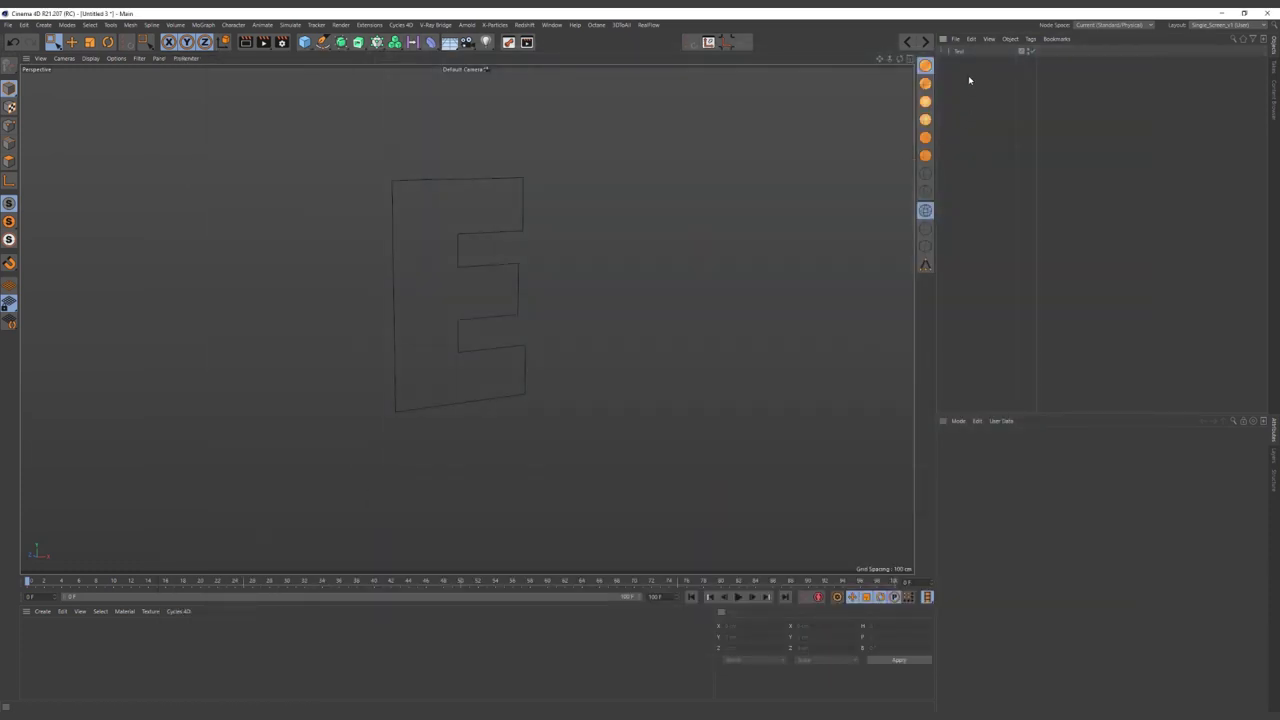
- Wrap the E Text object in an Extrude generator to make a solid letter
click(958, 51)
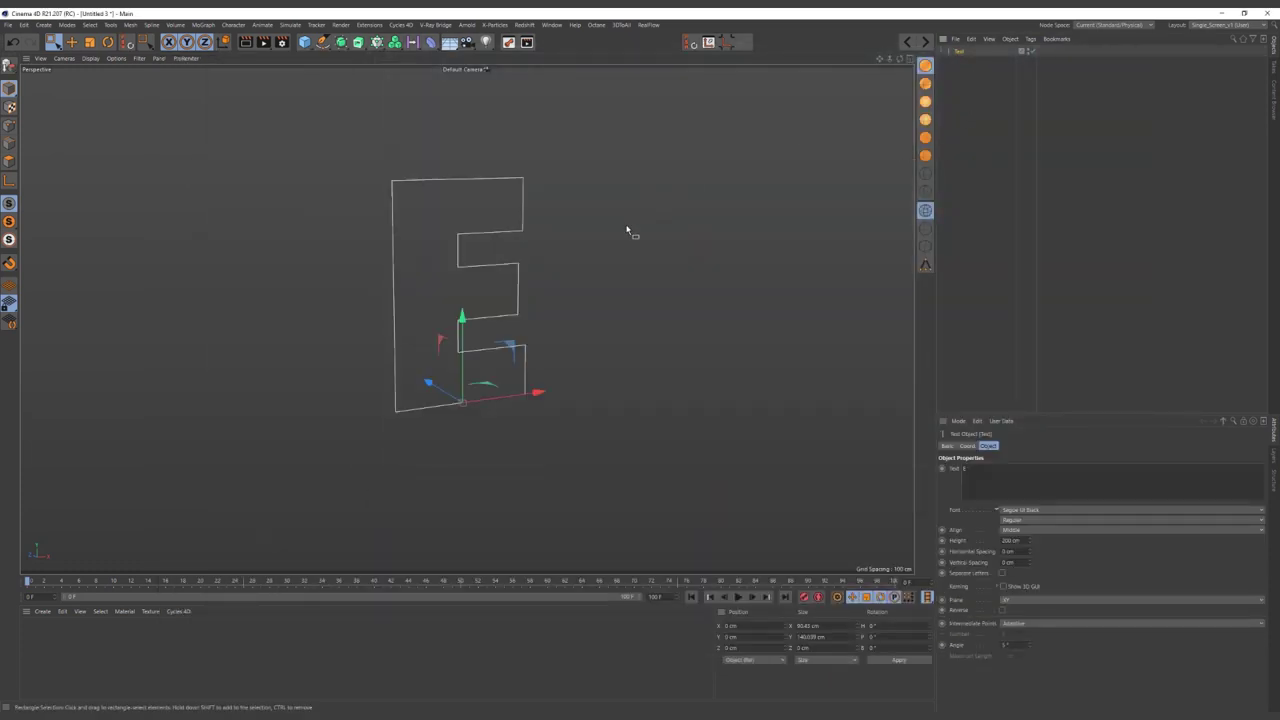
alt+middle_drag(703, 275, 734, 297)
mouse_move(734, 297)
alt+mouse_down()
mouse_move(729, 329)
mouse_move(694, 349)
mouse_move(646, 349)
mouse_move(697, 351)
alt+mouse_up()
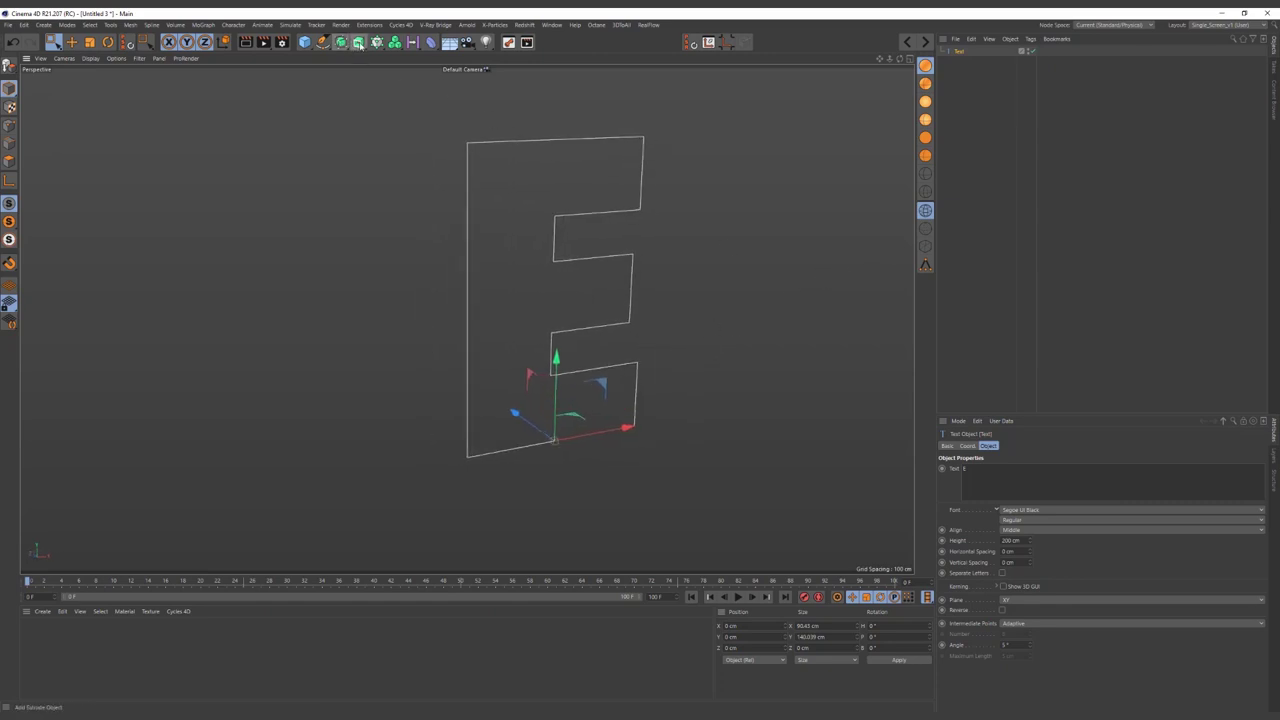
click(960, 90)
click(960, 52)
mouse_move(640, 222)
alt+mouse_down()
mouse_move(660, 226)
mouse_move(443, 128)
alt+mouse_up()
alt+click(357, 42)
mouse_move(623, 208)
alt+mouse_down()
mouse_move(659, 221)
mouse_move(635, 236)
alt+mouse_up()
- Set the Extrude movement depth to 30 cm
scroll(687, 228, up, 3)
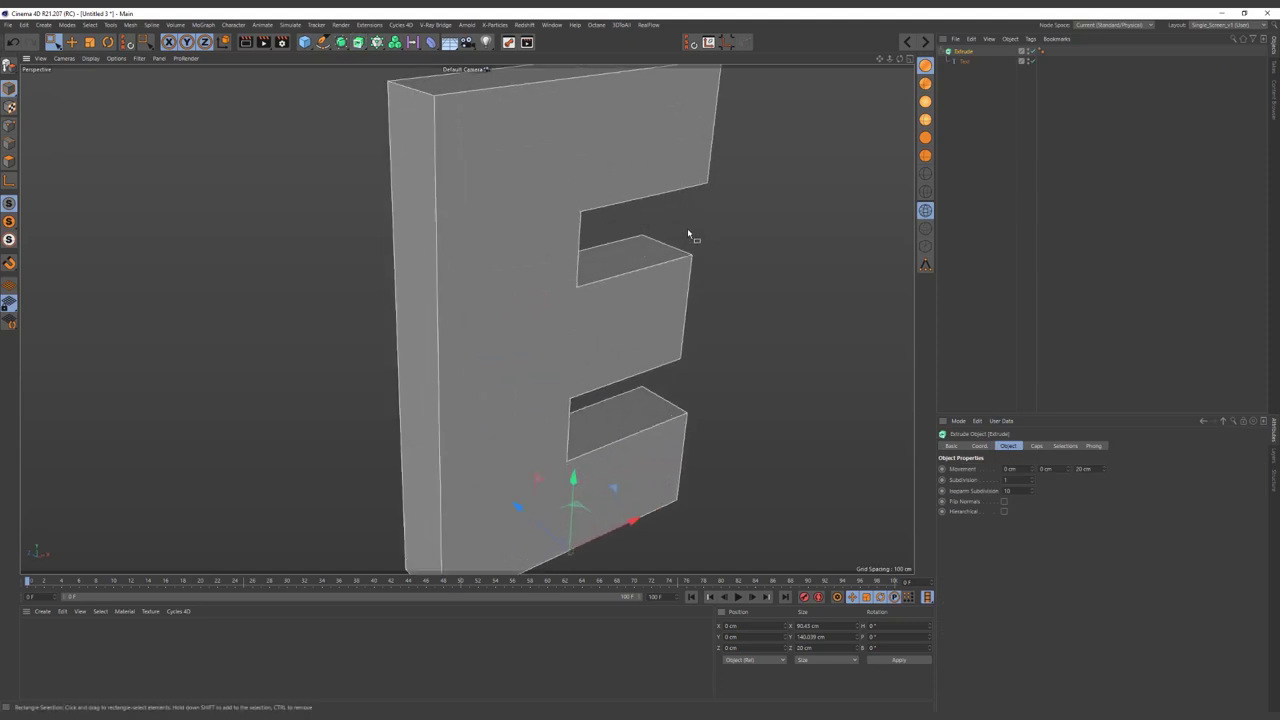
scroll(676, 226, up, 2)
scroll(661, 234, down, 3)
scroll(704, 260, down, 2)
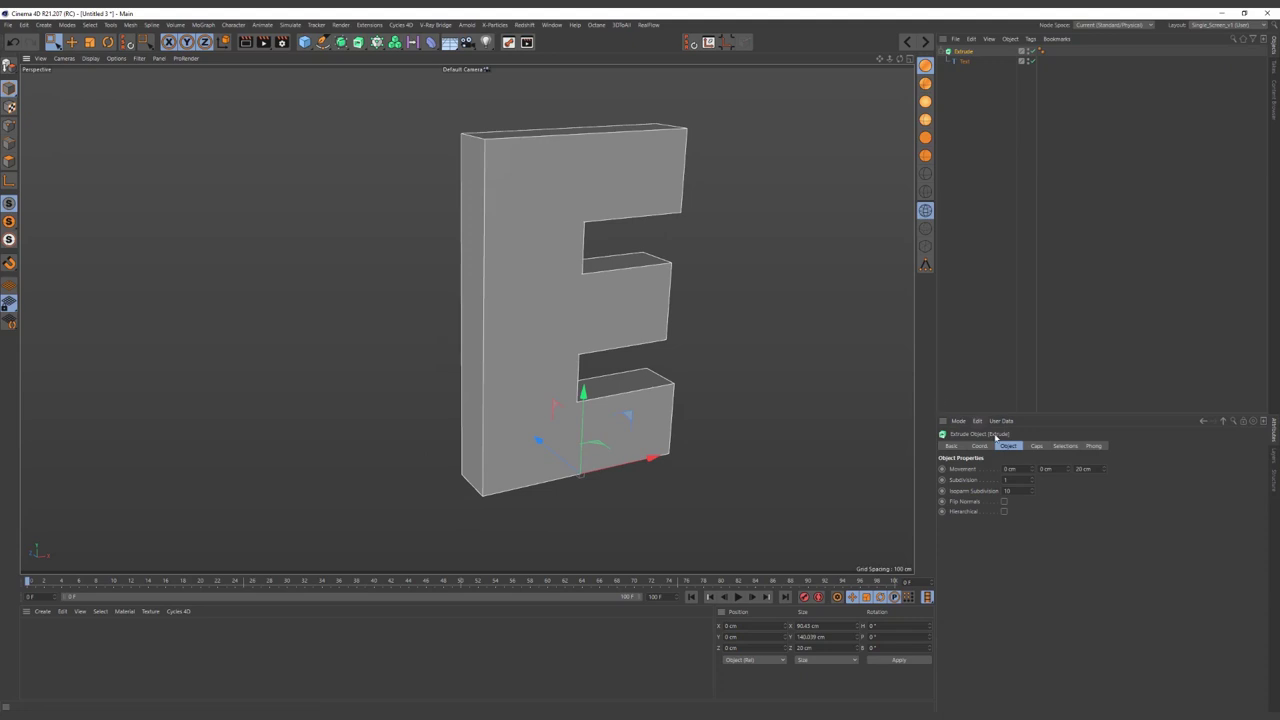
text(30)
key(Return)
alt+drag(738, 305, 580, 234)
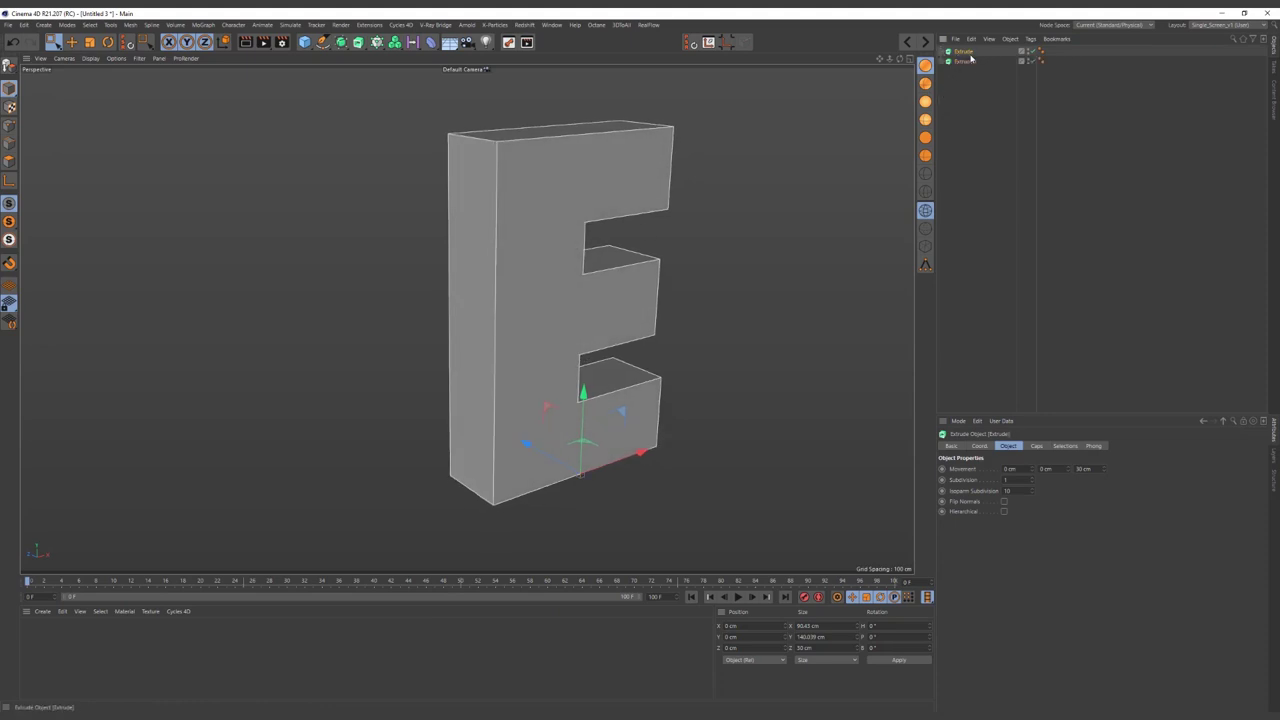
- Convert Extrude.1 to an editable polygon object and delete all its selection tags
click(975, 63)
key(c)
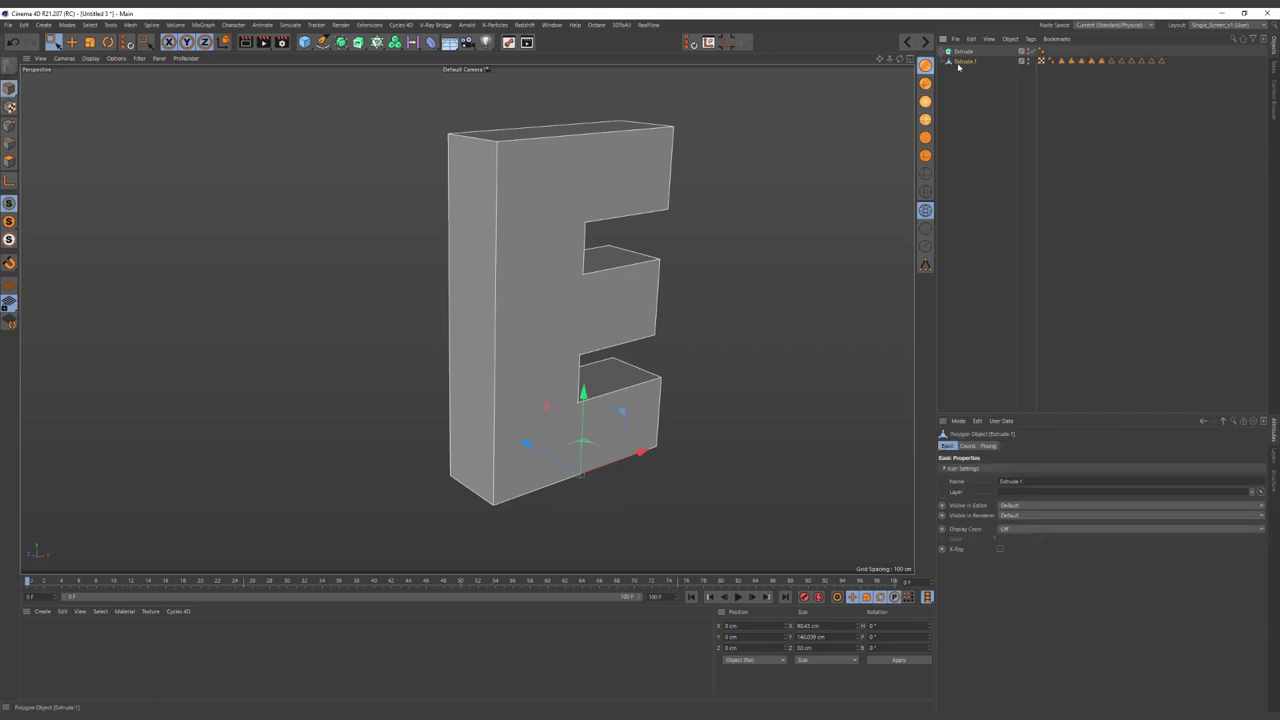
click(1060, 61)
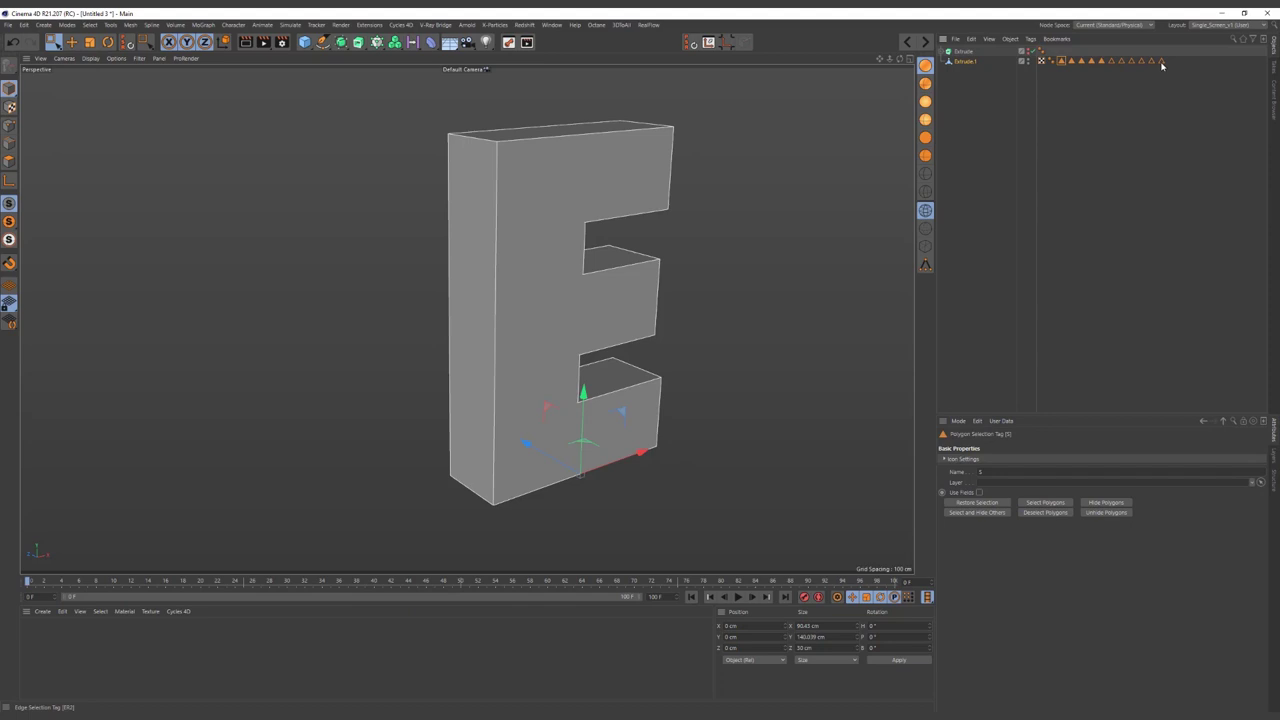
shift+click(1161, 62)
key(Delete)
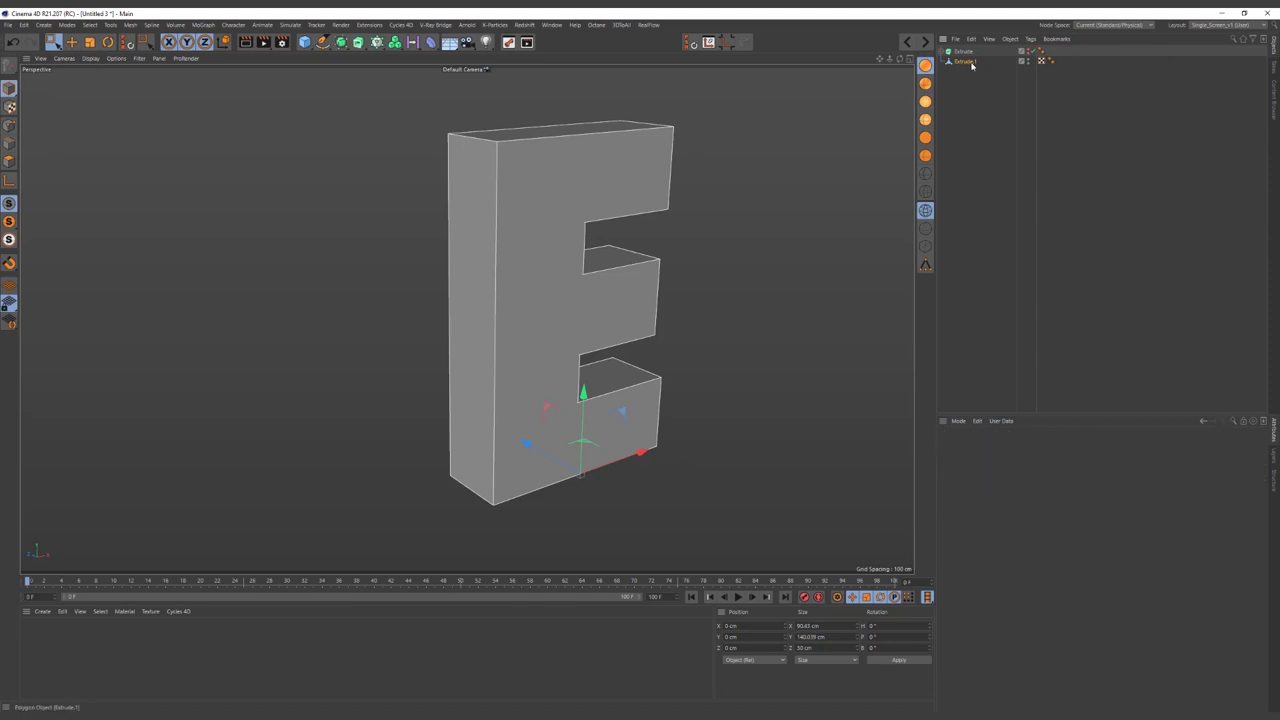
click(966, 62)
mouse_move(514, 194)
alt+mouse_down()
mouse_move(342, 208)
mouse_move(540, 194)
mouse_move(563, 143)
alt+mouse_up()
click(9, 143)
- Select the E's two top edges and join them with Connect Points/Edges
click(563, 145)
alt+drag(594, 208, 581, 172)
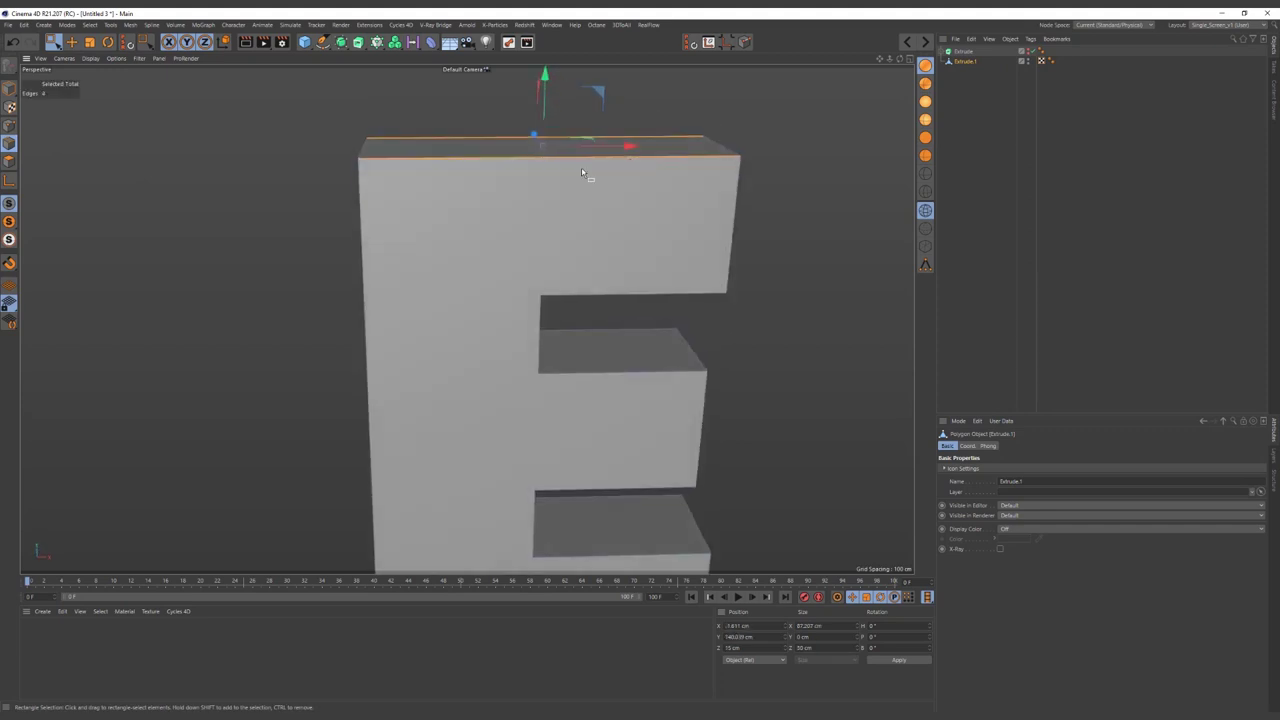
mouse_move(543, 301)
alt+mouse_down()
mouse_move(457, 251)
mouse_move(469, 214)
mouse_move(543, 289)
alt+mouse_up()
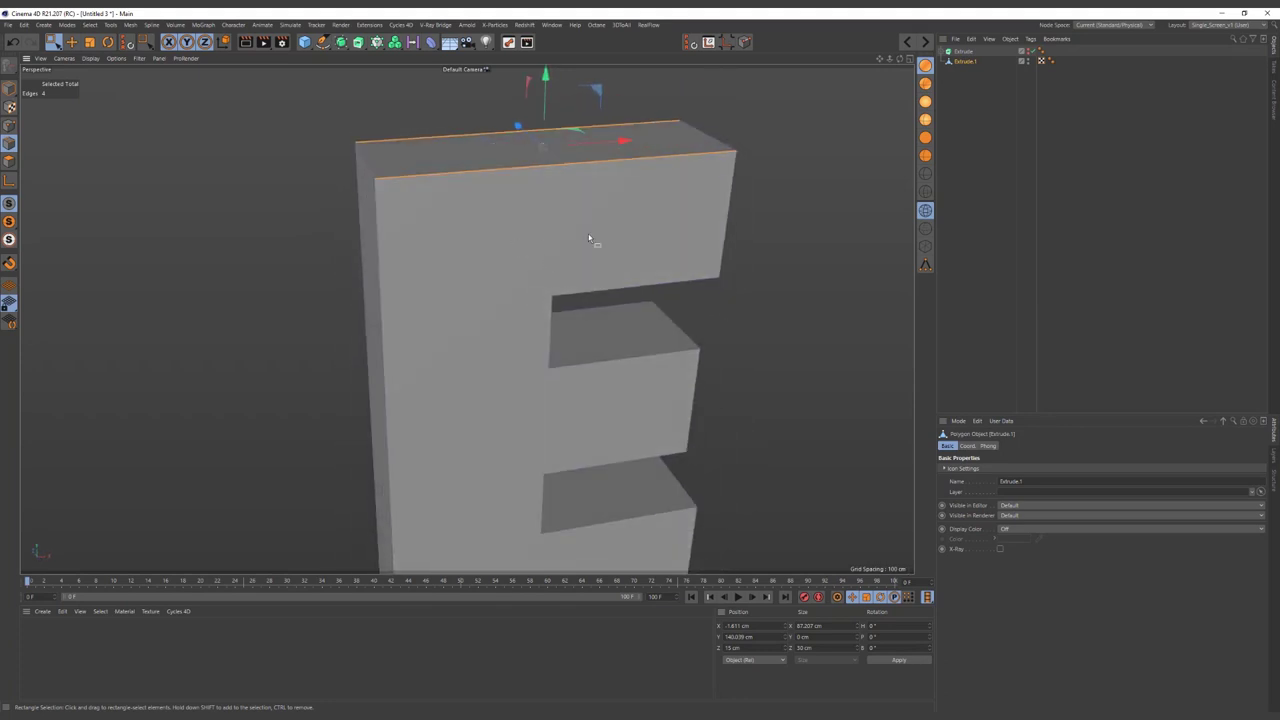
mouse_move(610, 305)
alt+mouse_down()
mouse_move(591, 240)
mouse_move(608, 300)
mouse_move(577, 257)
mouse_move(559, 191)
mouse_move(595, 212)
alt+mouse_up()
scroll(546, 178, up, 2)
scroll(492, 139, up, 5)
scroll(548, 222, down, 2)
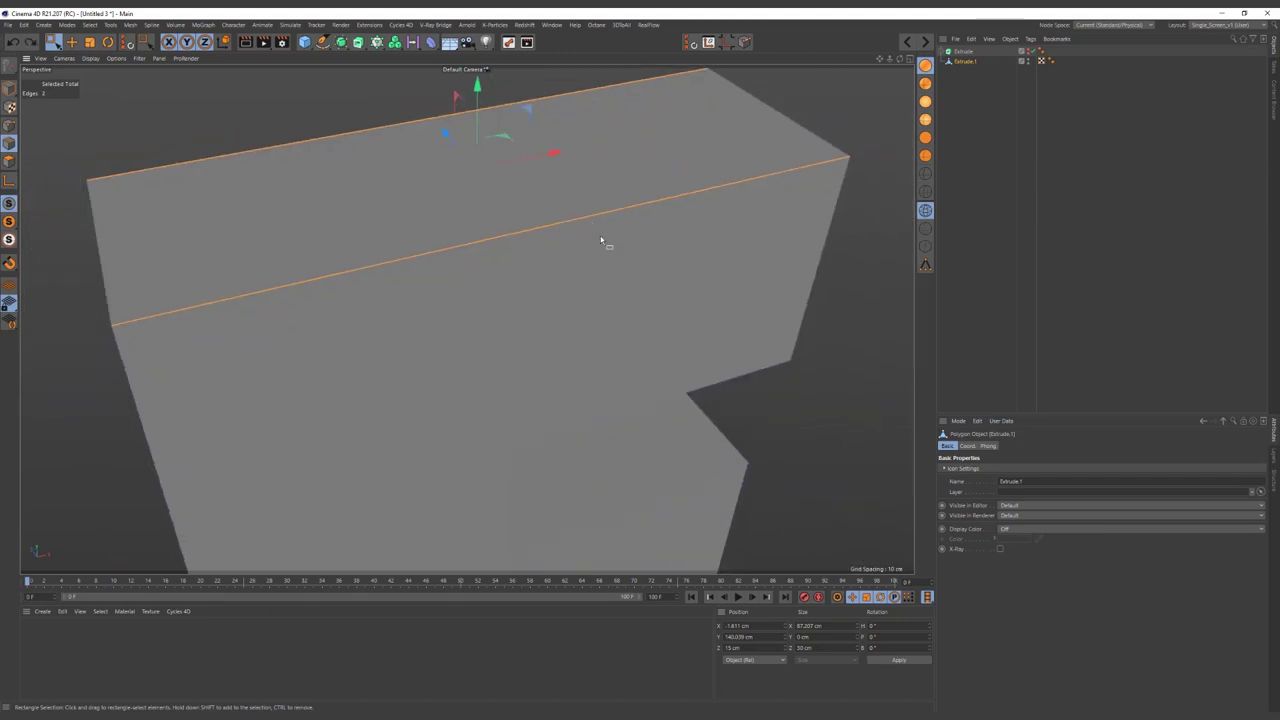
right_click(601, 241)
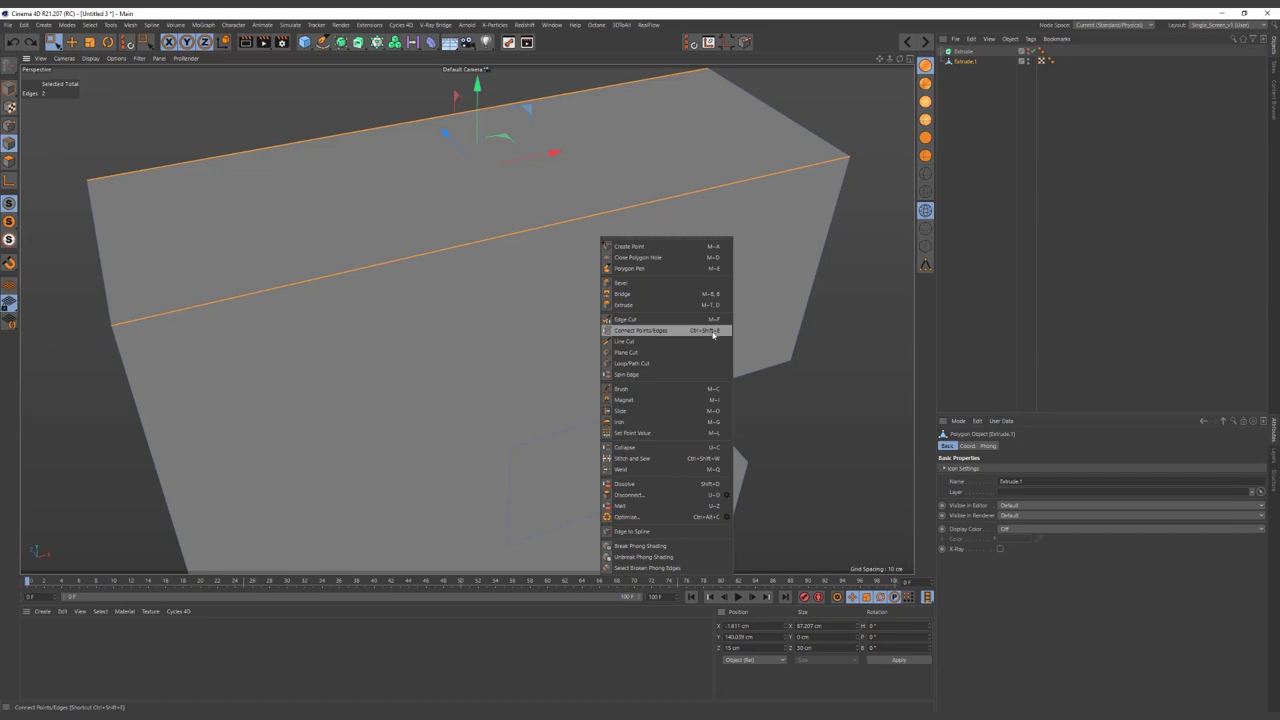
click(698, 330)
mouse_move(697, 323)
alt+mouse_down()
mouse_move(543, 277)
mouse_move(489, 171)
mouse_move(577, 376)
mouse_move(560, 334)
alt+mouse_up()
drag(509, 220, 509, 143)
- Maximise the Front view and slide the top cut point left onto the inner corner
middle_click(790, 310)
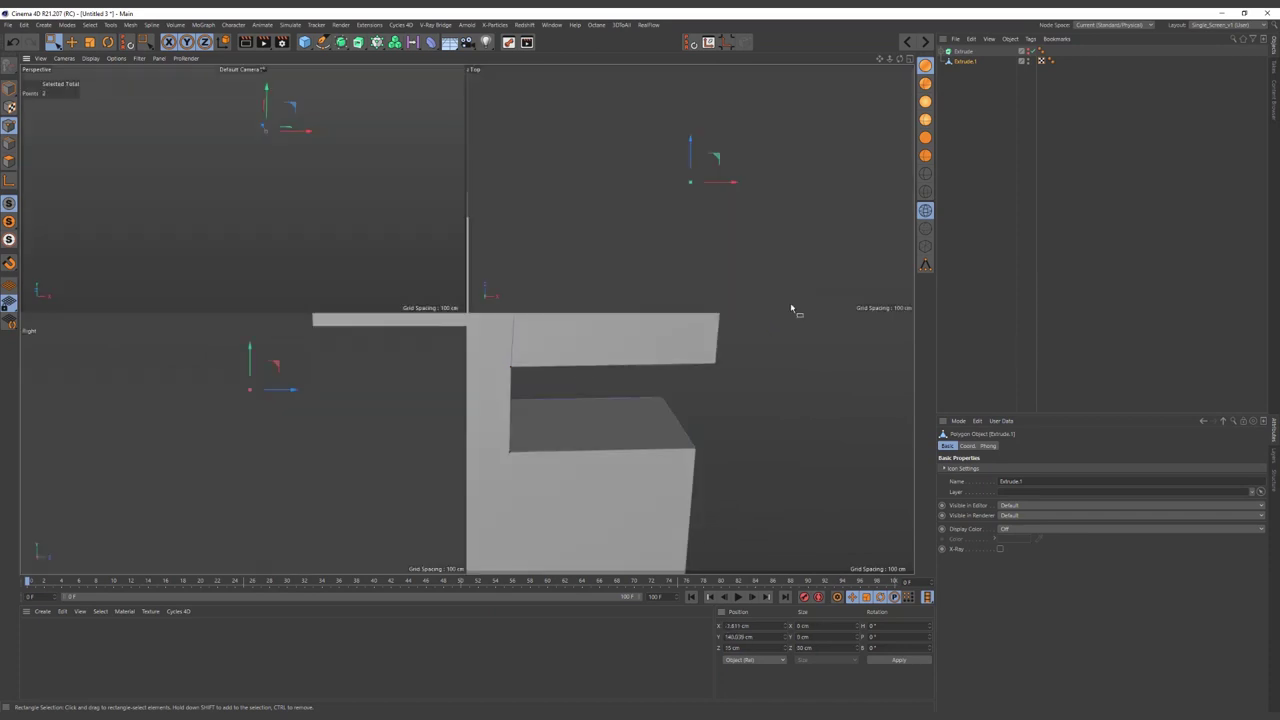
middle_click(734, 366)
scroll(470, 210, up, 5)
scroll(540, 150, up, 4)
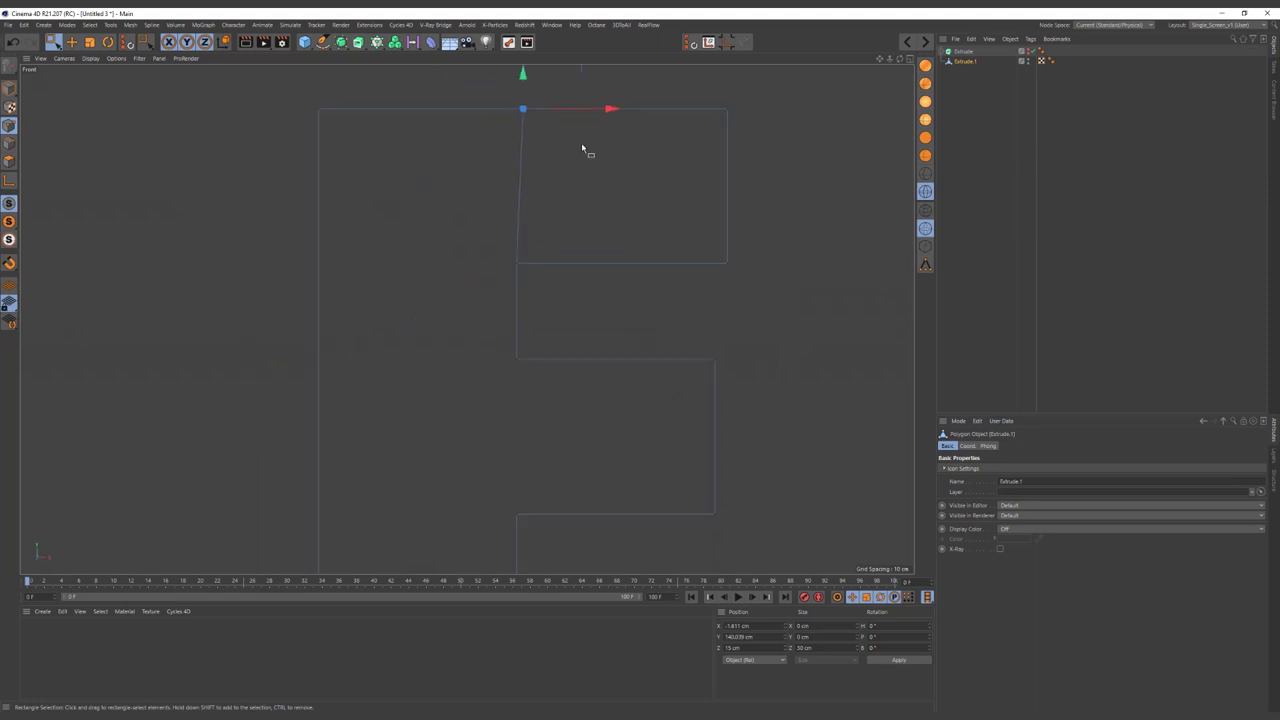
drag(600, 108, 591, 107)
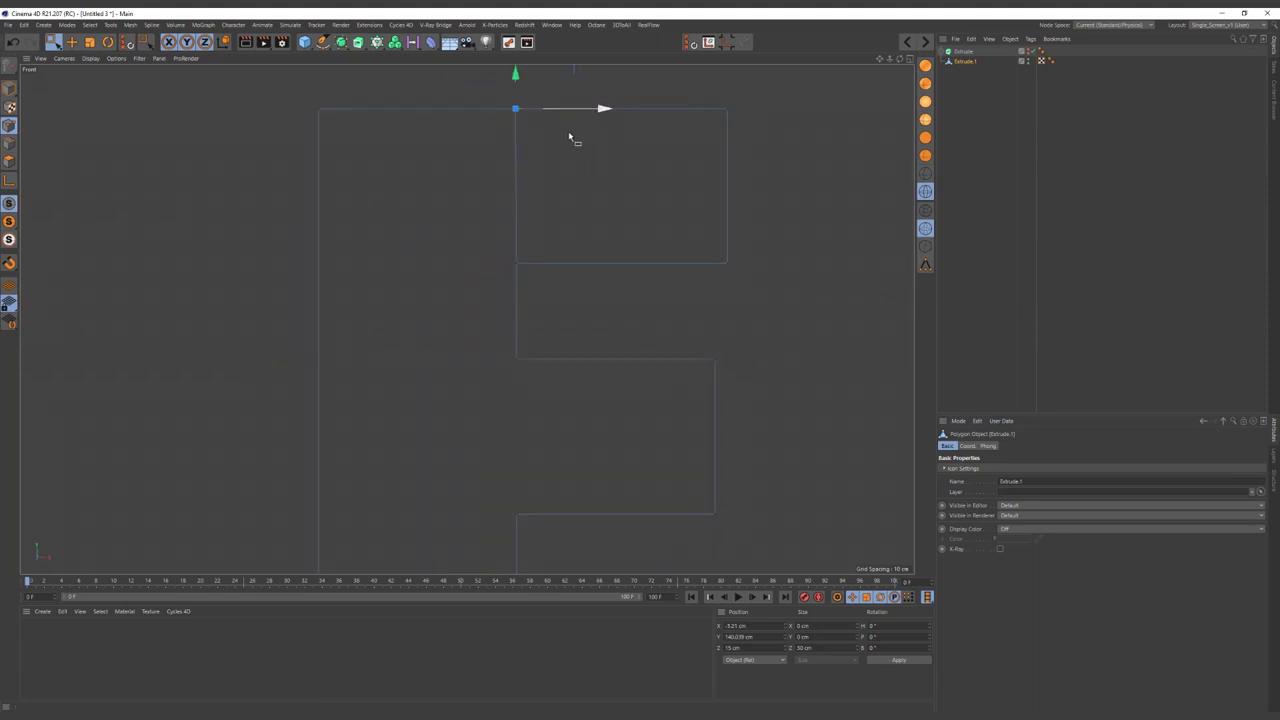
scroll(517, 154, down, 2)
scroll(537, 231, down, 2)
- Shift the bottom-left cut point about 3 cm sideways to line up with the arm
drag(560, 215, 612, 334)
key(ctrl+z)
key(ctrl+z)
key(ctrl+y)
key(ctrl+y)
drag(551, 361, 627, 477)
drag(566, 444, 582, 472)
scroll(585, 465, up, 3)
drag(686, 457, 674, 461)
scroll(600, 437, down, 3)
scroll(605, 392, down, 1)
key(Return)
key(Return)
- Raise the middle-left cut point to about 106 cm and nudge the left point up
drag(564, 329, 607, 380)
scroll(609, 376, up, 3)
alt+middle_drag(549, 326, 549, 388)
drag(512, 328, 512, 178)
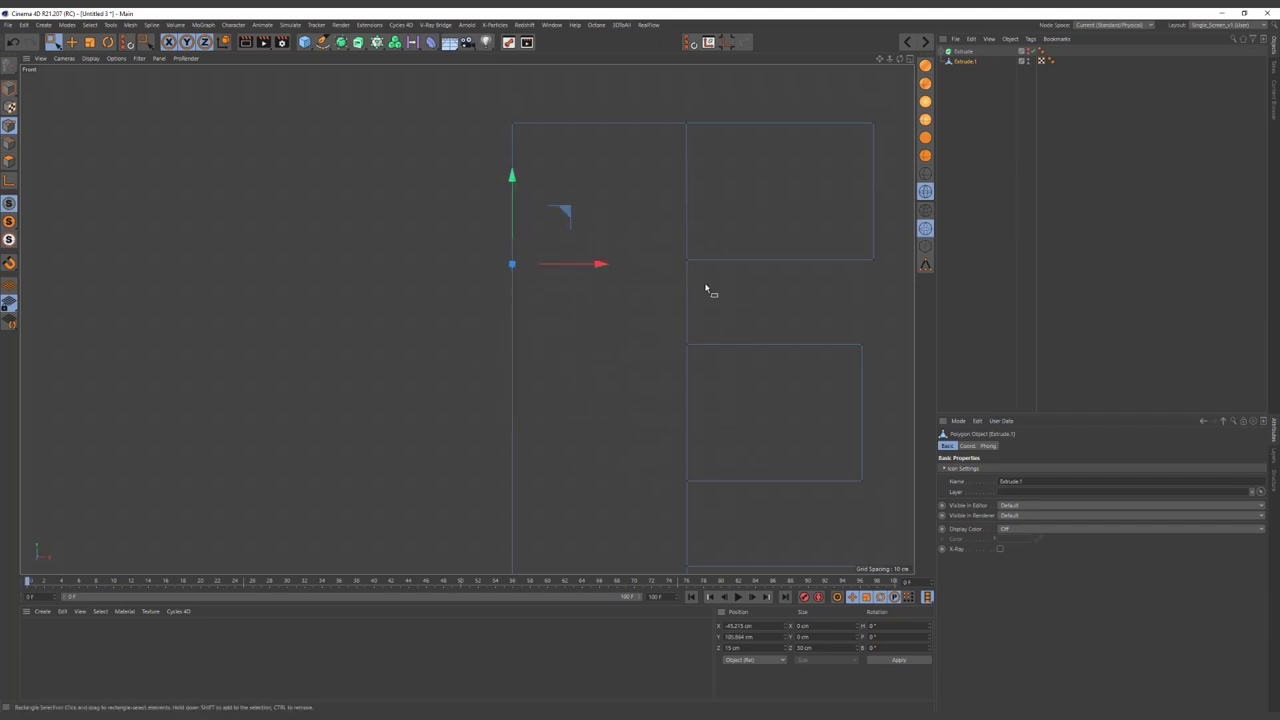
shift+drag(649, 234, 695, 270)
alt+middle_drag(507, 254, 480, 234)
click(483, 240)
drag(480, 181, 481, 176)
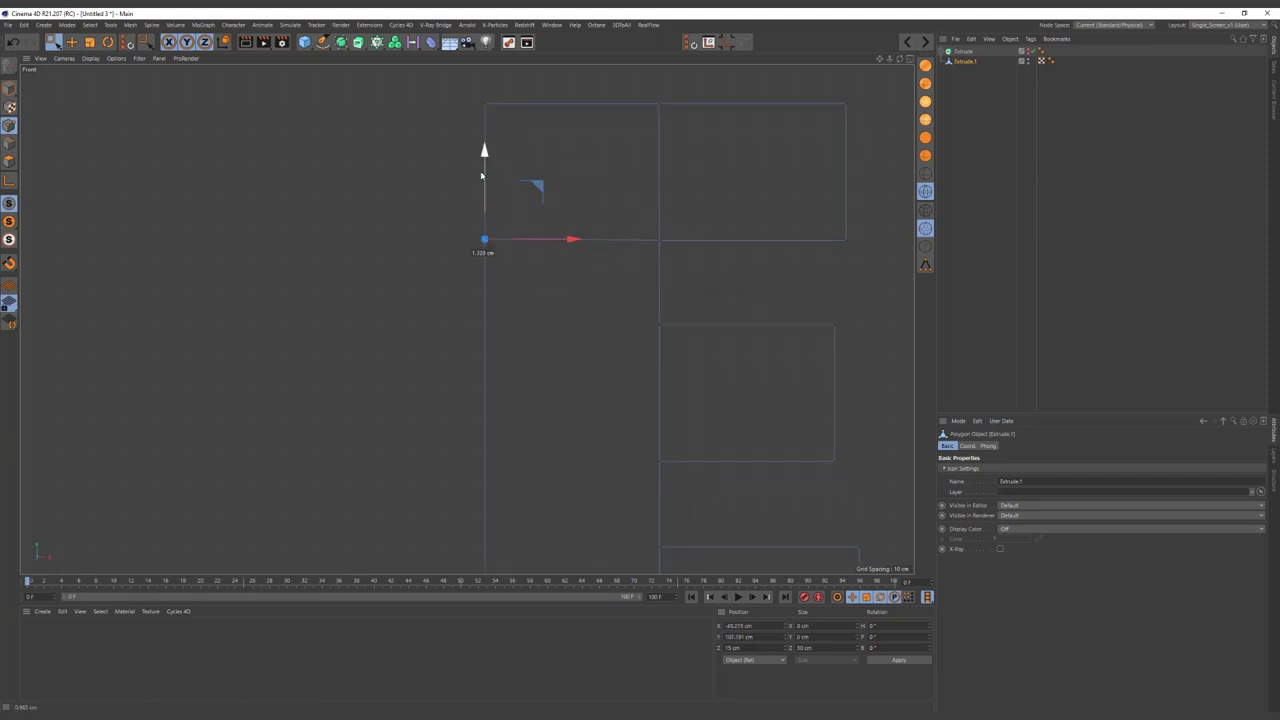
scroll(481, 176, down, 2)
- Move the left-middle and lower-centre points down onto the lower row line
key(Return)
click(478, 240)
key(Return)
drag(506, 320, 465, 292)
shift+drag(563, 346, 637, 388)
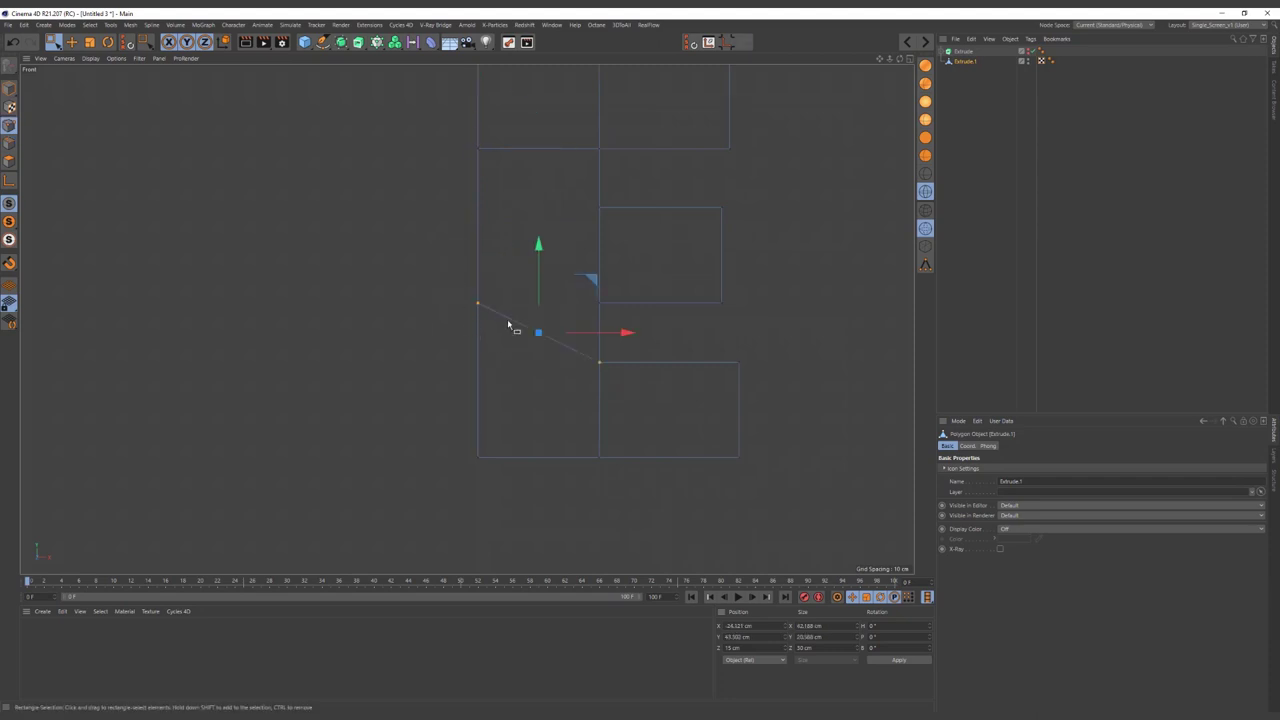
drag(480, 245, 485, 282)
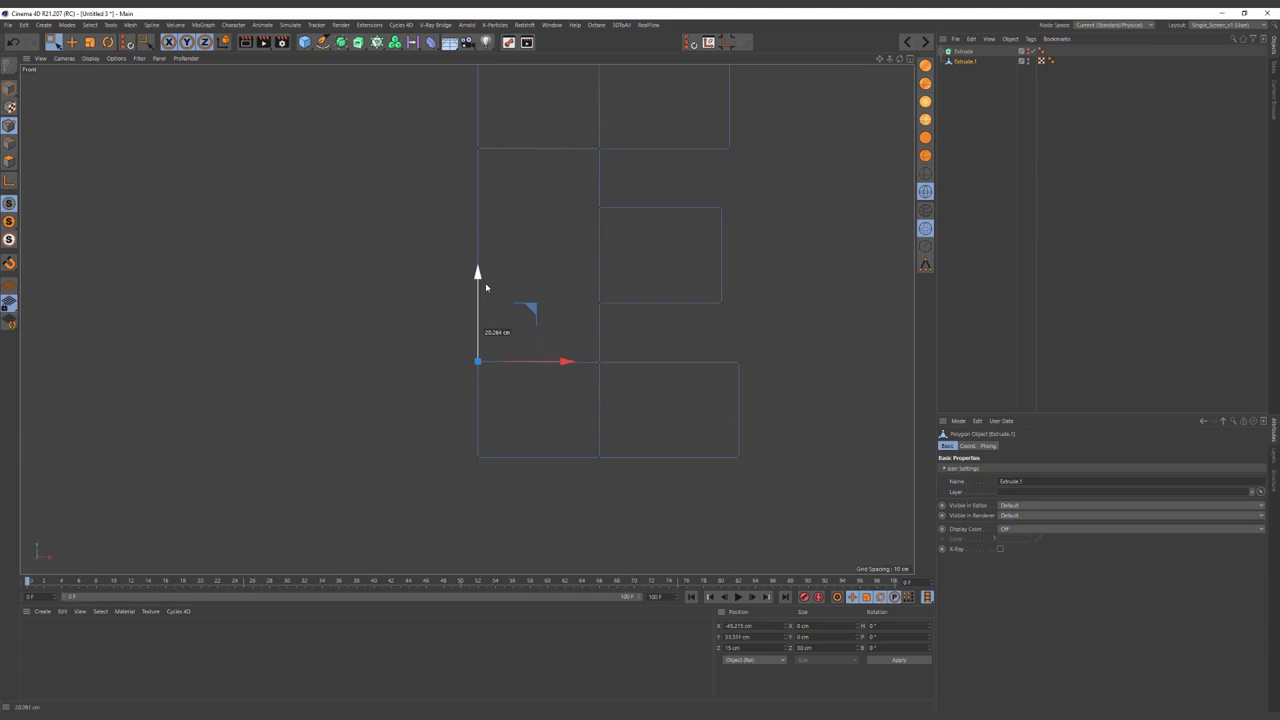
alt+middle_drag(548, 256, 498, 264)
- Realign the left-side points, lowering the left point about 6.6 cm
key(Return)
key(ctrl+z)
key(ctrl+z)
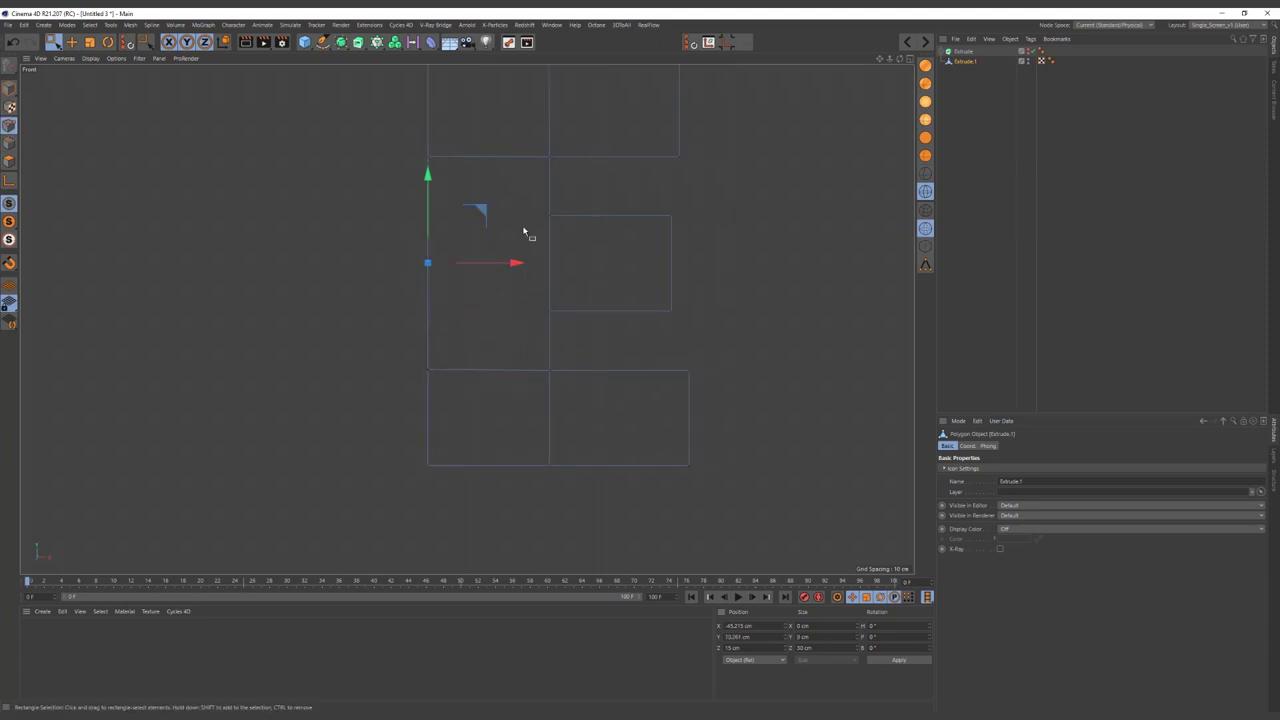
shift+drag(528, 212, 563, 230)
drag(437, 283, 429, 167)
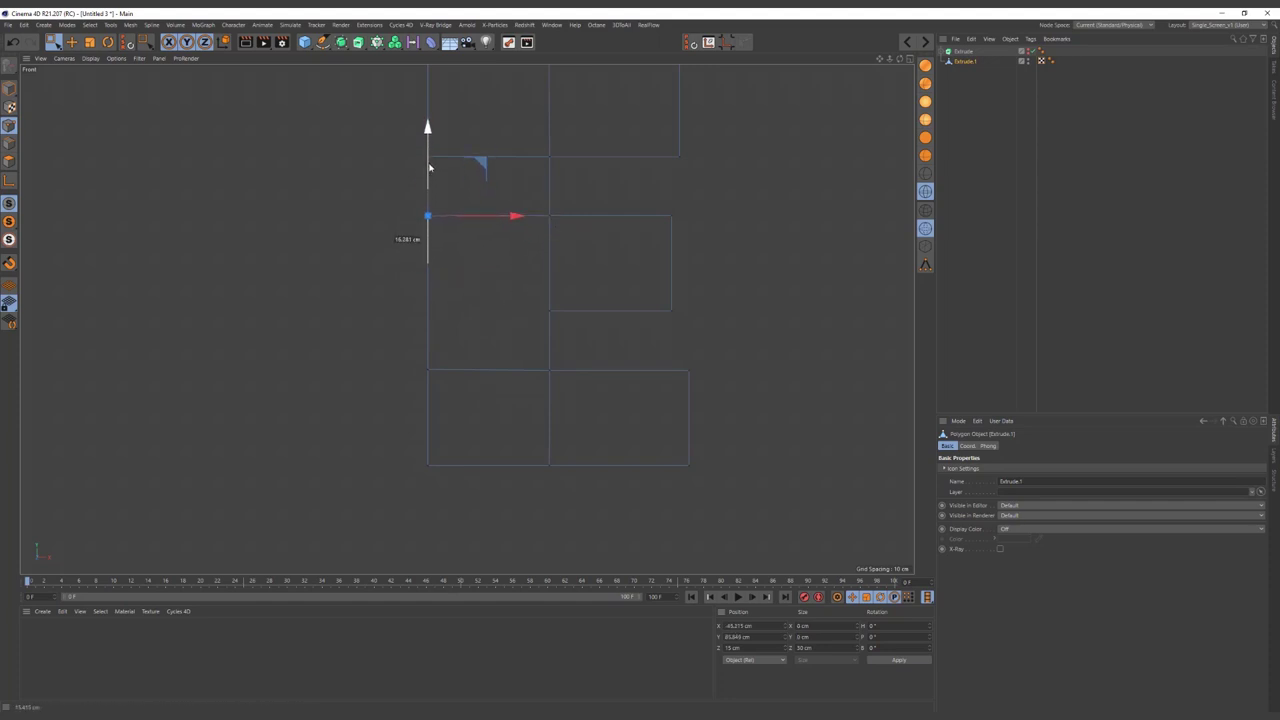
key(ctrl+z)
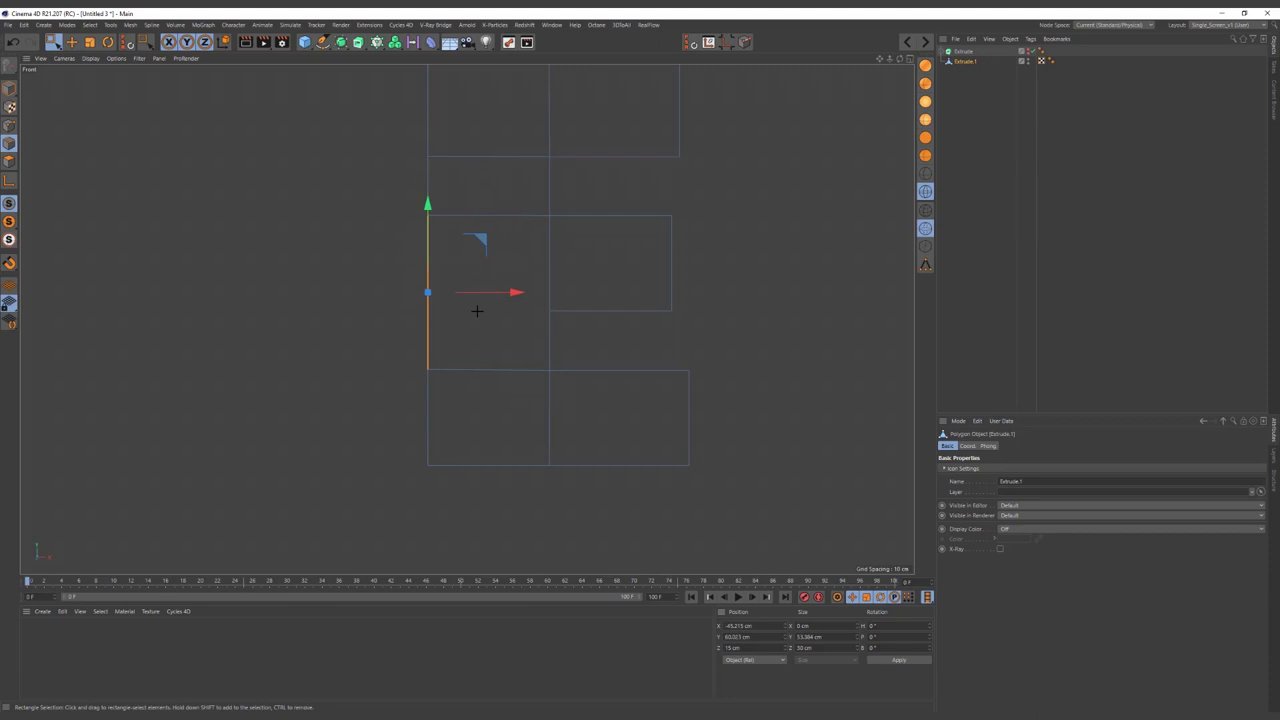
key(ctrl+z)
key(ctrl+z)
shift+click(549, 312)
key(ctrl+z)
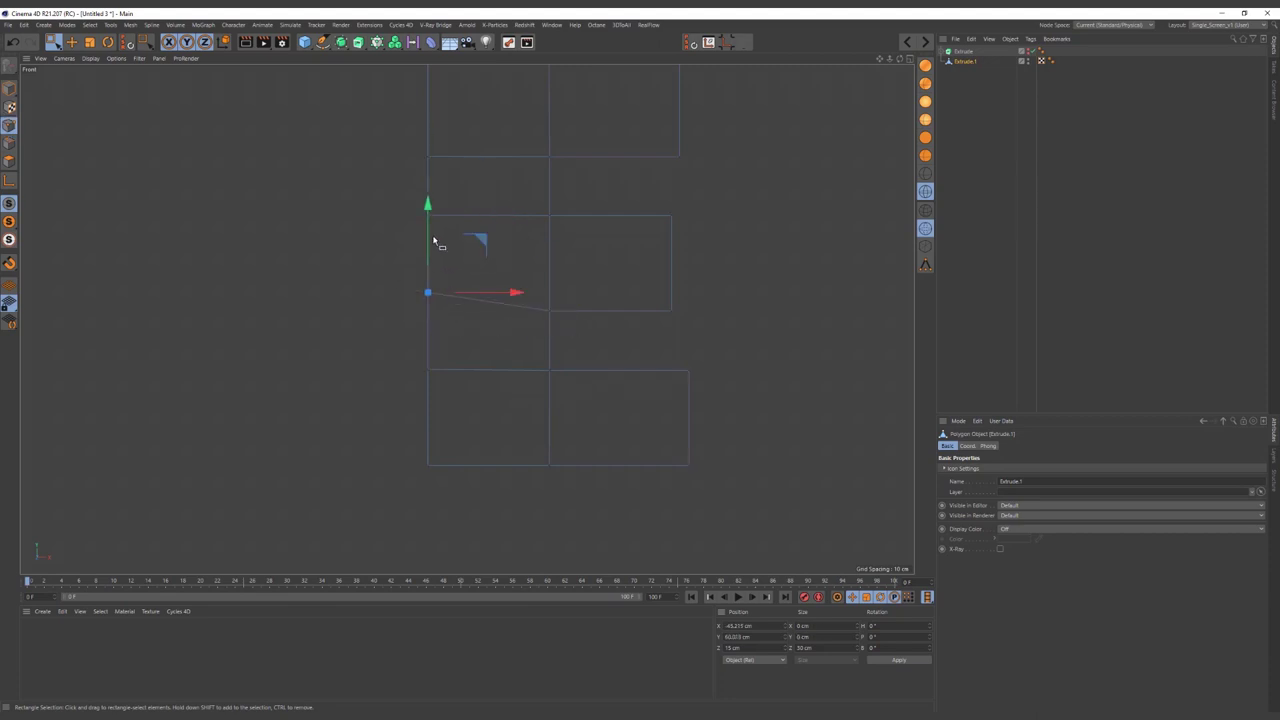
drag(429, 238, 430, 255)
scroll(430, 255, down, 2)
scroll(435, 250, down, 1)
key(ctrl+z)
- Select the horizontal and vertical edges of the E's column and row cuts
drag(476, 100, 500, 497)
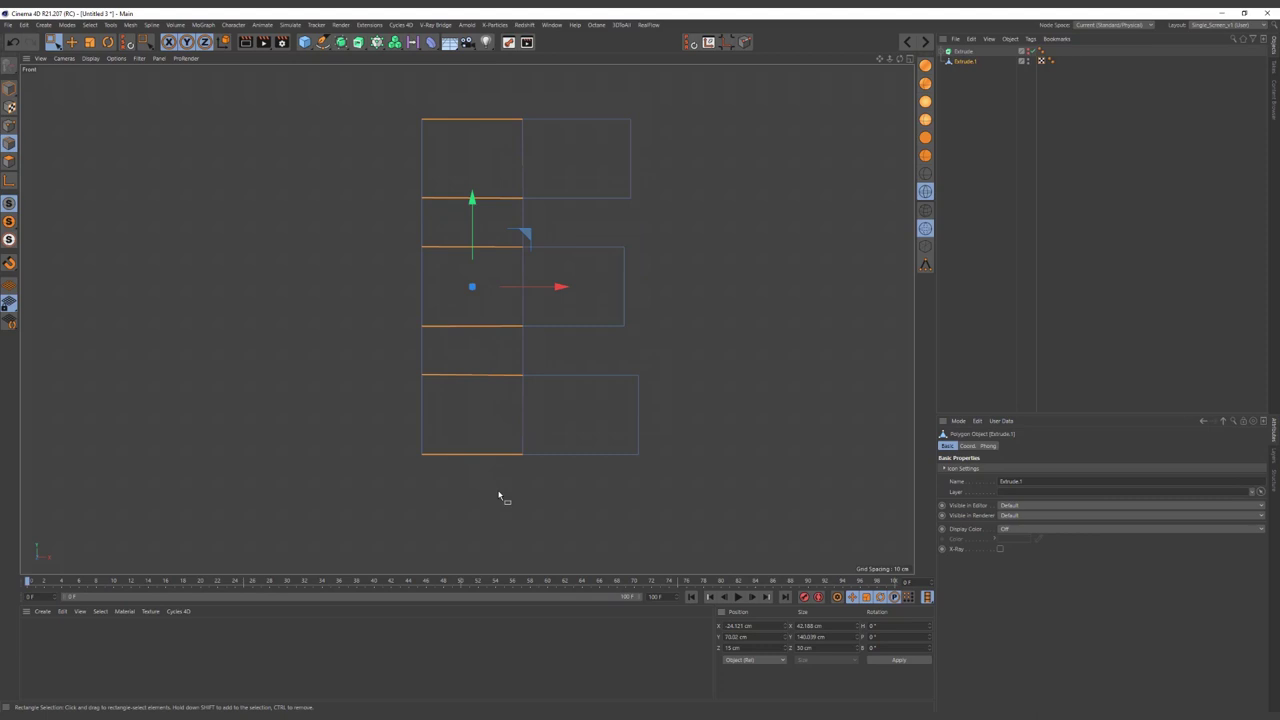
drag(572, 97, 582, 485)
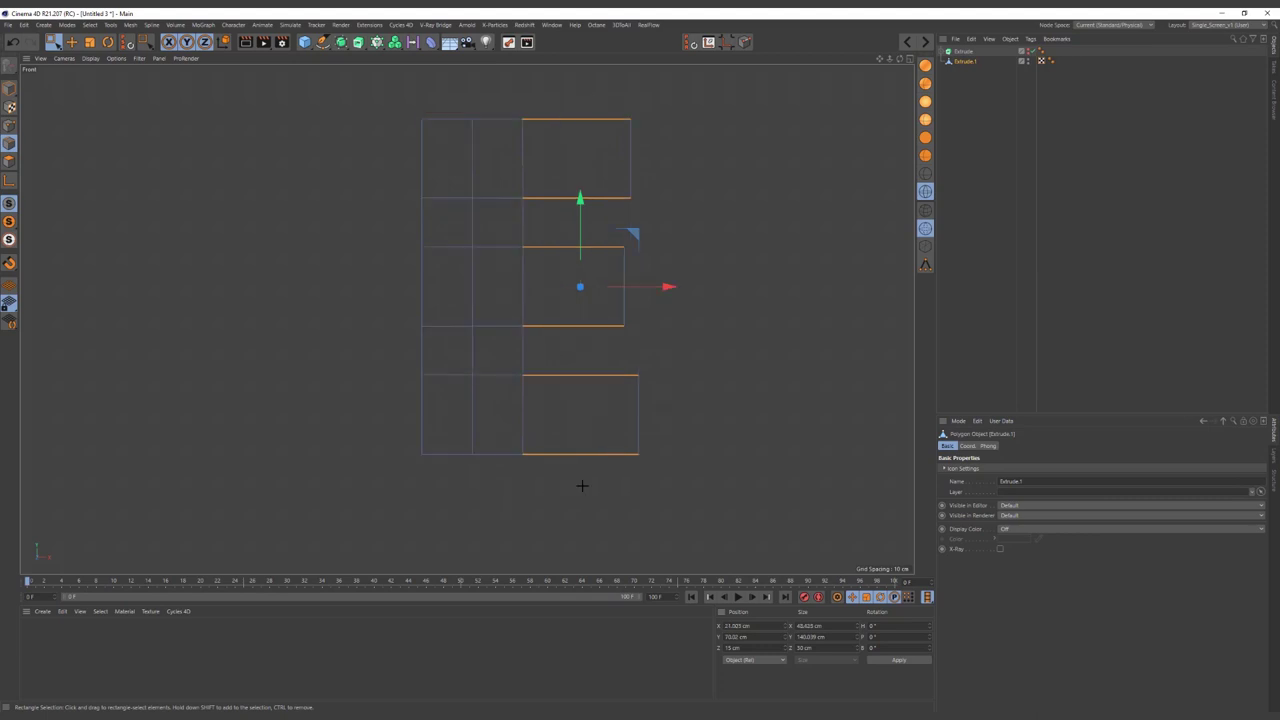
drag(377, 156, 729, 162)
drag(399, 267, 720, 292)
drag(387, 393, 718, 412)
- In the Top view, select the edges running through the E's depth, then check in Perspective
middle_click(340, 243)
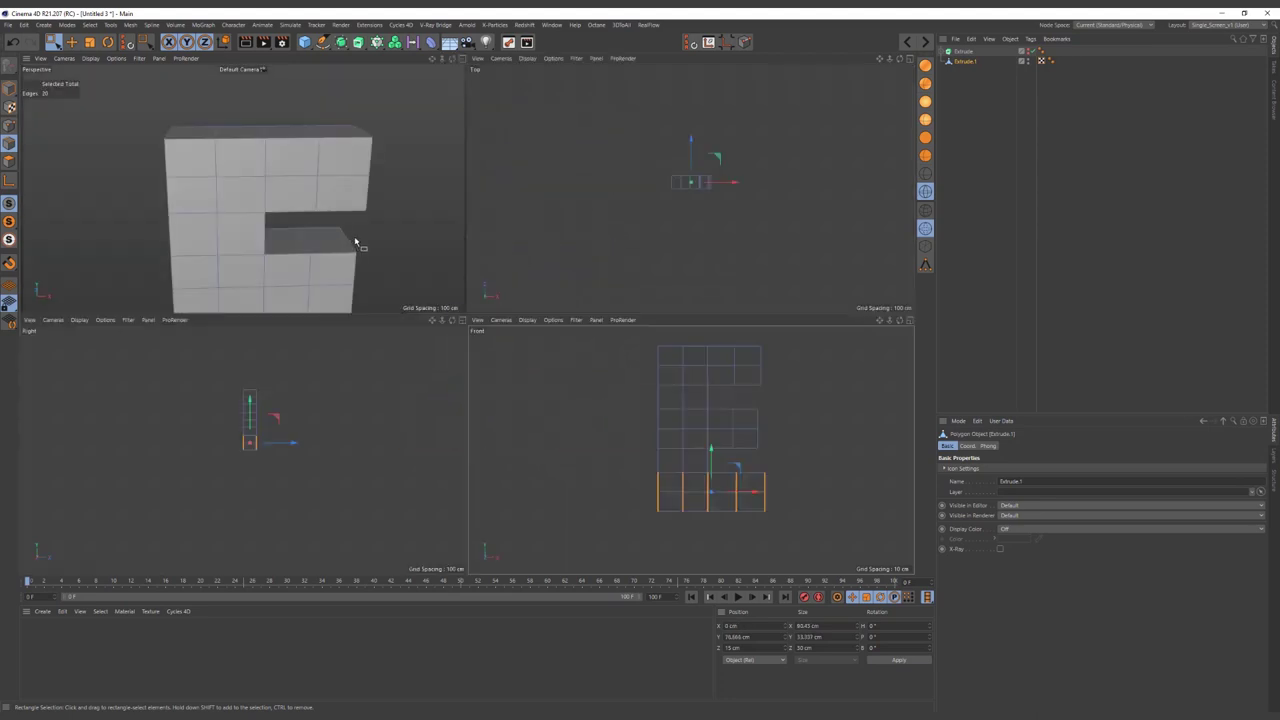
middle_click(354, 243)
mouse_move(549, 263)
alt+mouse_down()
mouse_move(534, 291)
mouse_move(622, 267)
mouse_move(686, 300)
mouse_move(766, 277)
mouse_move(643, 274)
mouse_move(625, 311)
mouse_move(752, 292)
mouse_move(609, 266)
alt+mouse_up()
middle_click(609, 266)
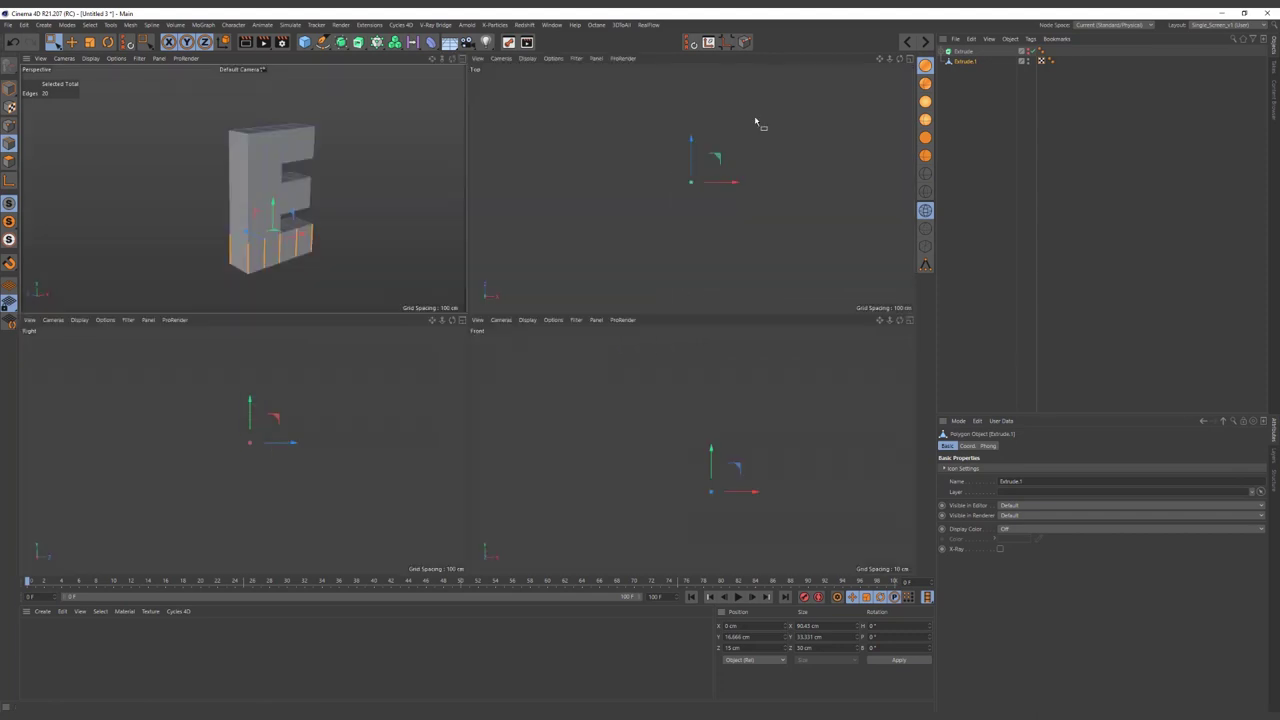
middle_click(754, 120)
scroll(430, 290, up, 2)
drag(406, 316, 695, 323)
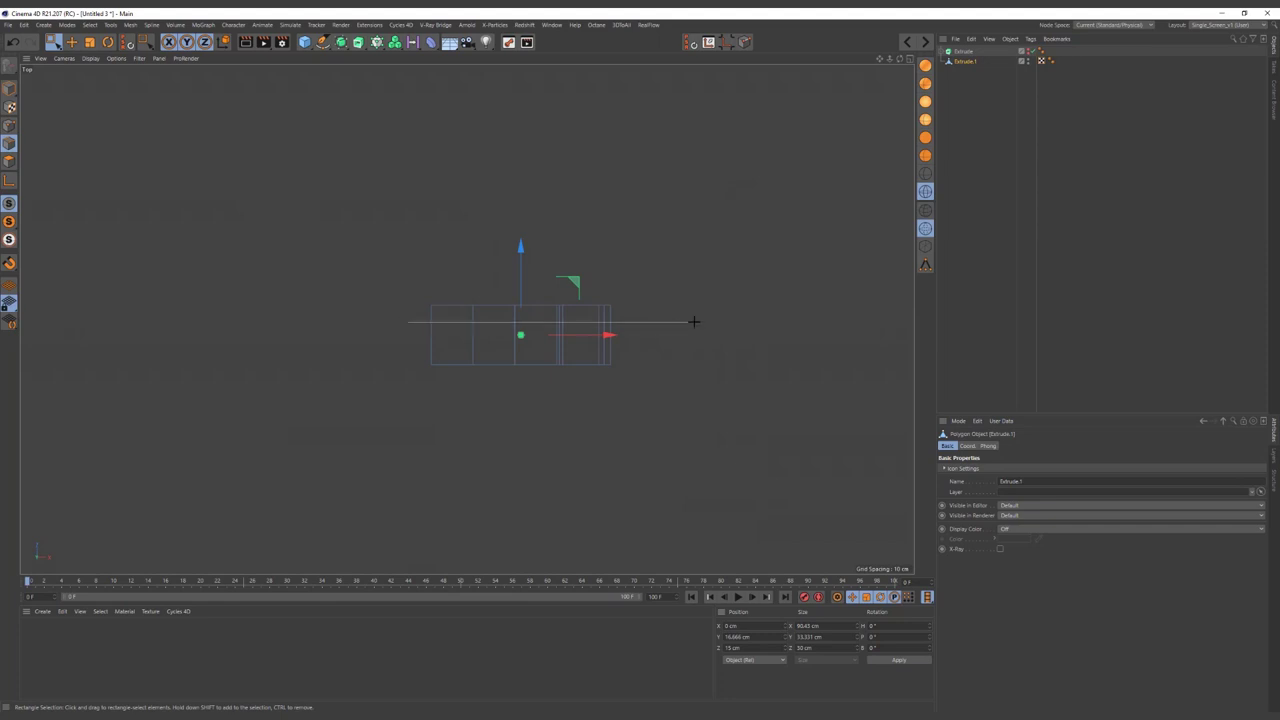
middle_click(395, 262)
middle_click(300, 200)
mouse_move(592, 226)
alt+mouse_down()
mouse_move(635, 266)
mouse_move(659, 252)
mouse_move(571, 223)
mouse_move(642, 207)
mouse_move(539, 229)
mouse_move(634, 214)
mouse_move(510, 190)
alt+mouse_up()
- Select all polygons of the E, Subdivide them, and return to Model mode
click(9, 161)
key(ctrl+a)
mouse_move(497, 240)
alt+mouse_down()
mouse_move(471, 243)
mouse_move(565, 285)
alt+mouse_up()
right_click(570, 288)
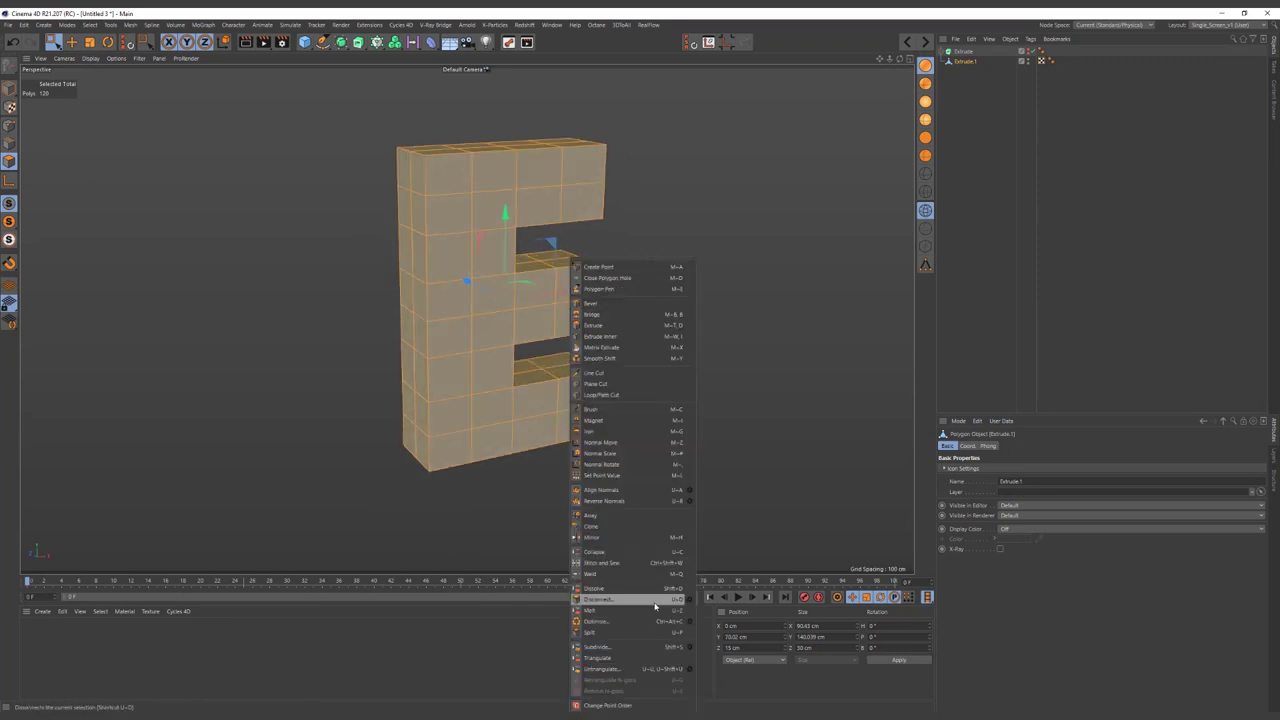
click(600, 647)
mouse_move(606, 517)
alt+mouse_down()
mouse_move(691, 397)
mouse_move(614, 457)
mouse_move(567, 373)
alt+mouse_up()
click(9, 88)
mouse_move(280, 191)
alt+mouse_down()
mouse_move(463, 228)
mouse_move(600, 300)
mouse_move(534, 290)
alt+mouse_up()
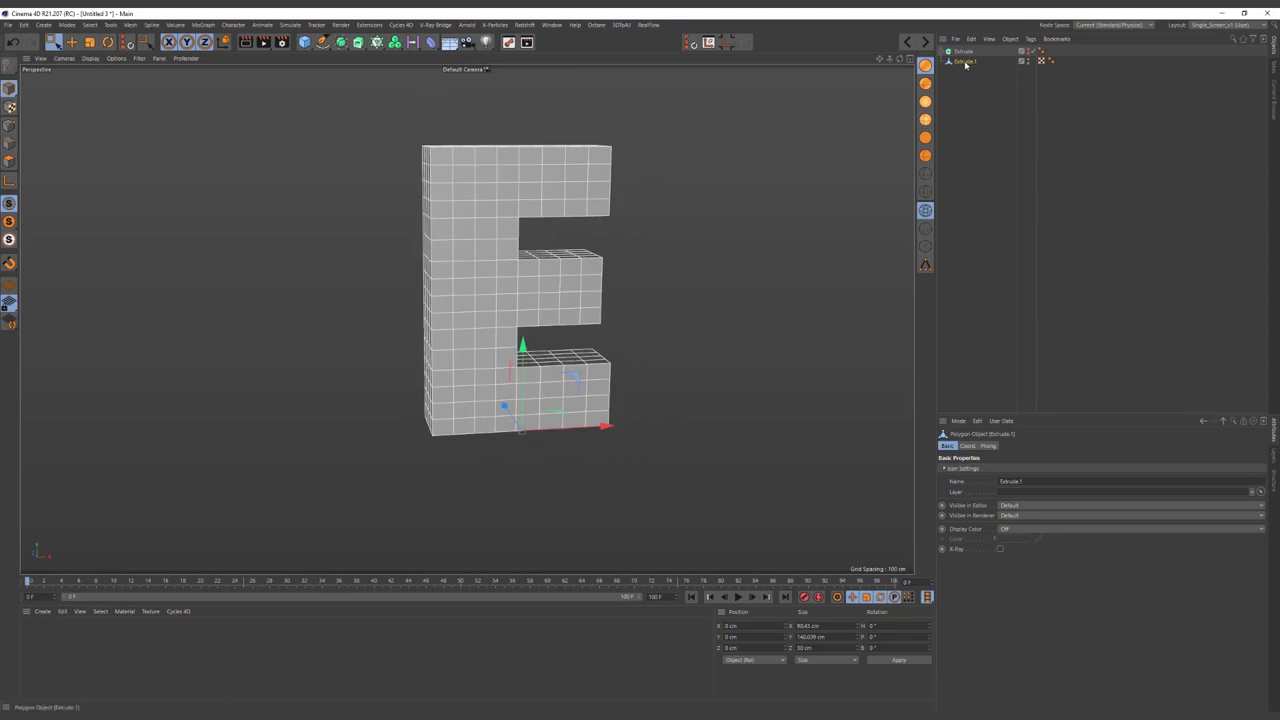
right_click(965, 63)
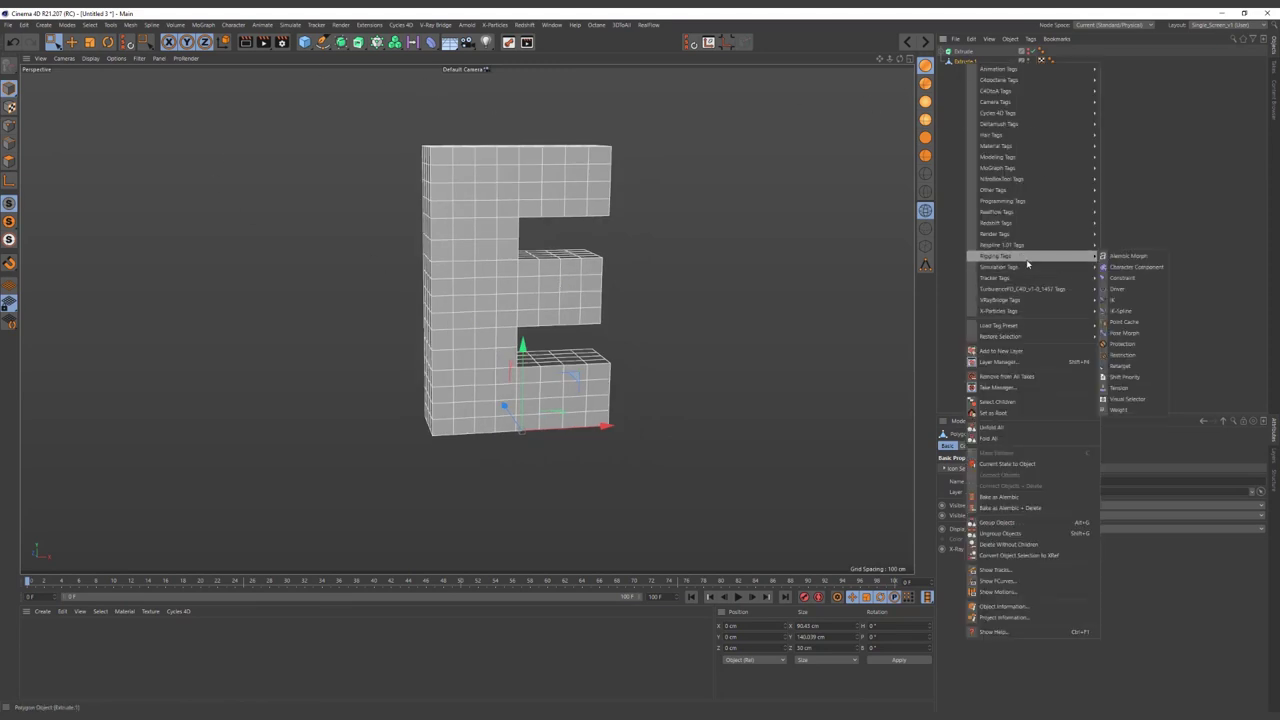
mouse_move(1030, 267)
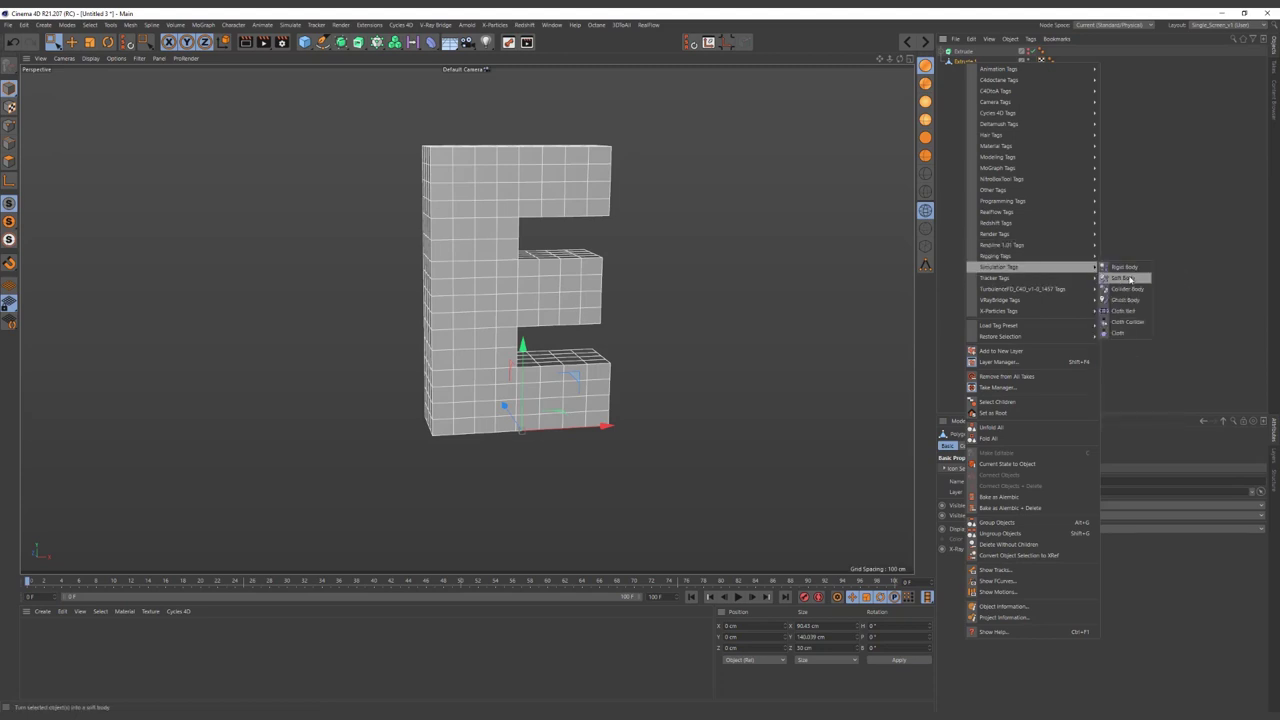
- Give Extrude.1 a Soft Body tag and play the simulation to watch it fall
click(1128, 280)
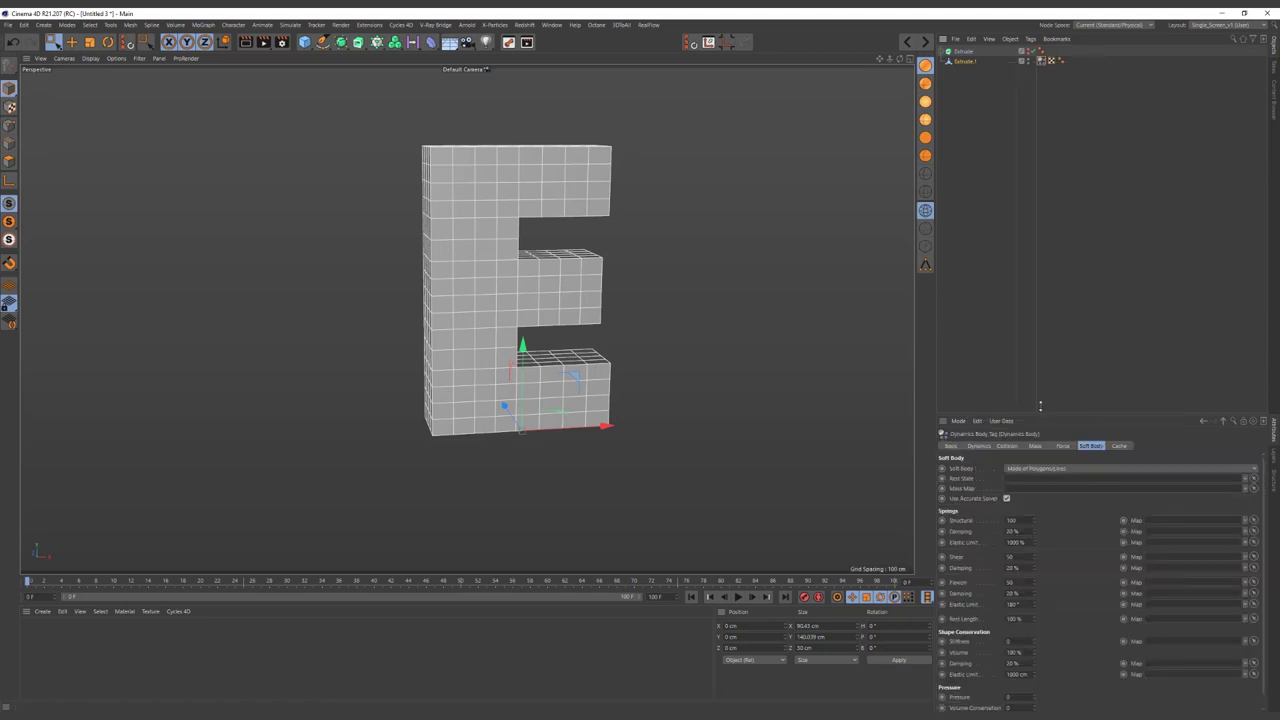
drag(1040, 405, 1040, 292)
click(523, 444)
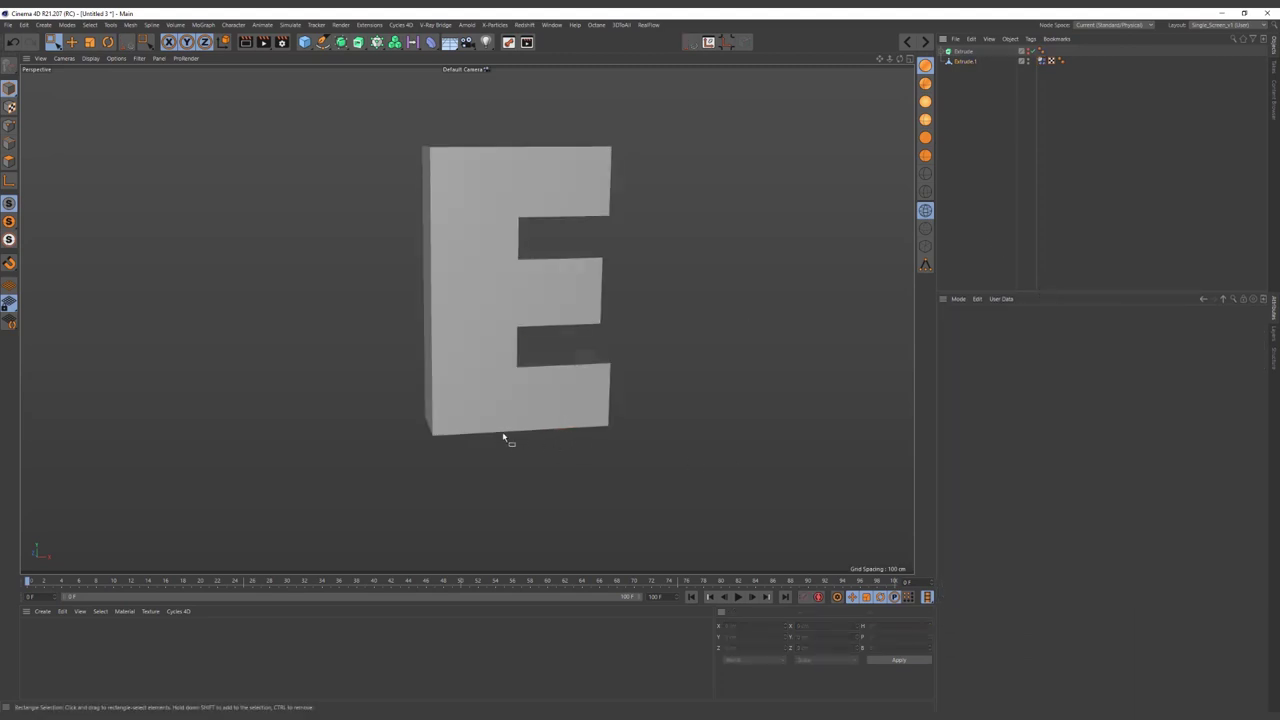
click(739, 598)
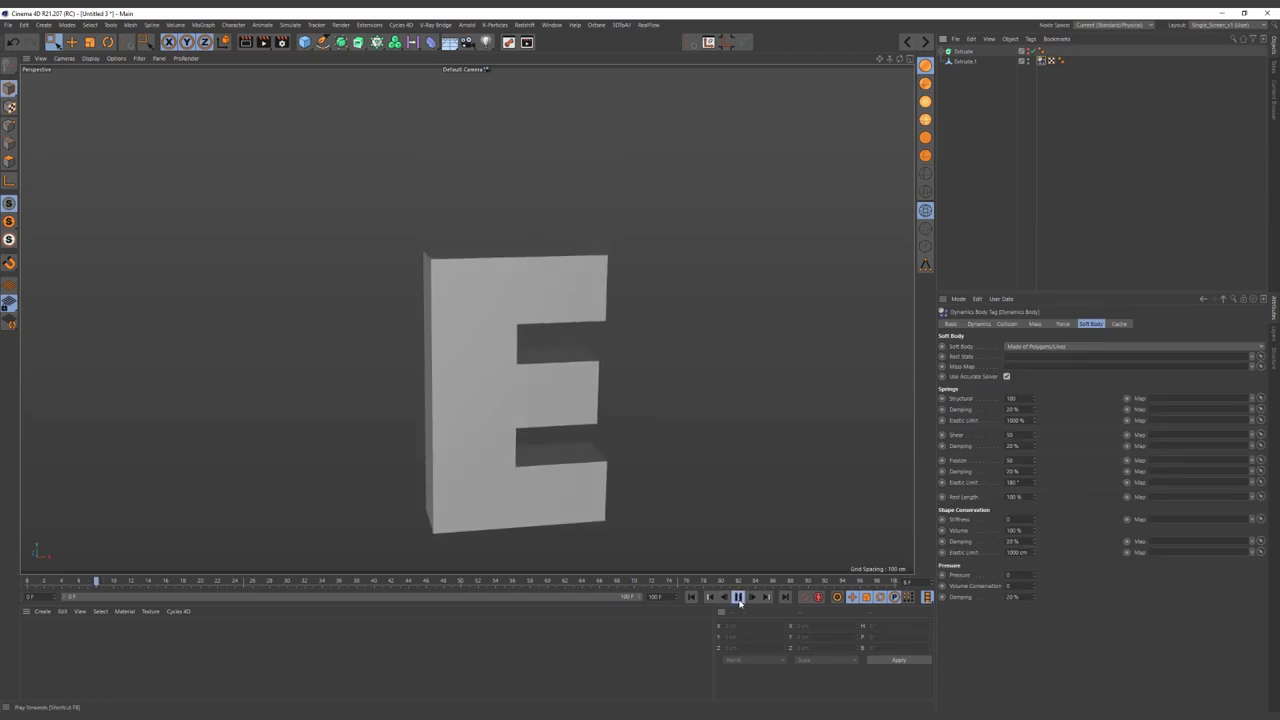
click(691, 597)
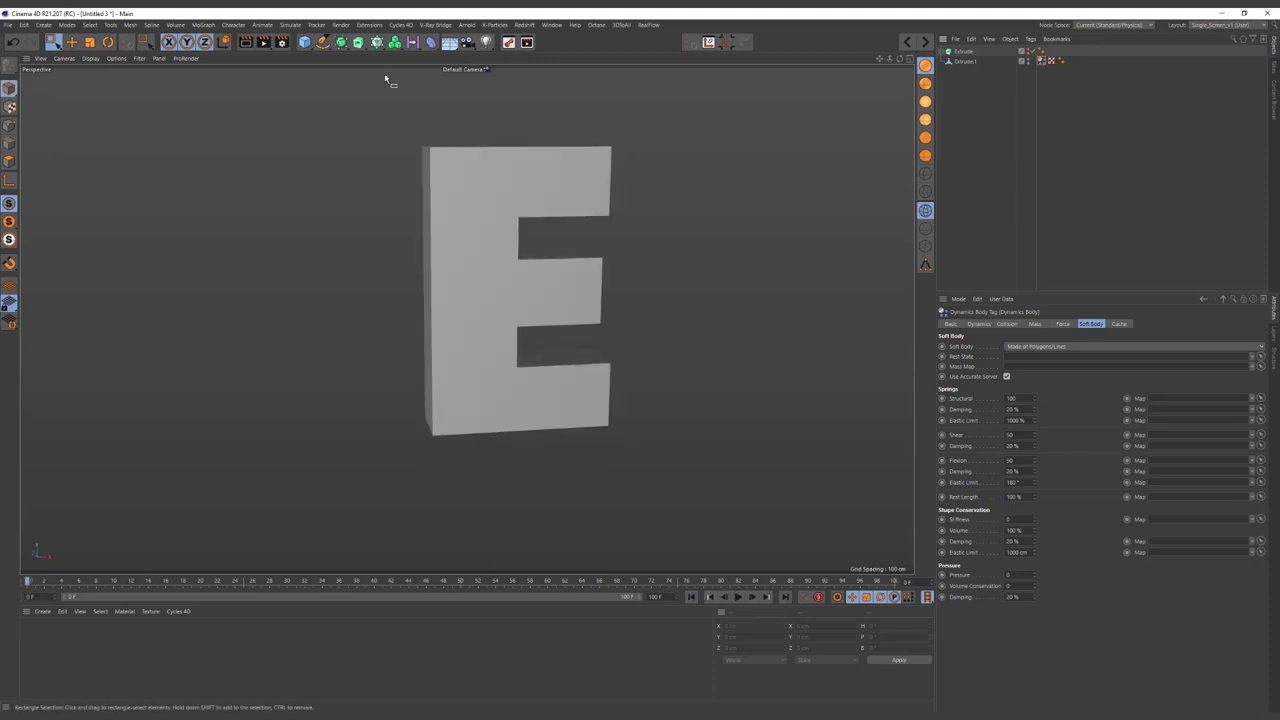
- Add a Plane floor tagged as a Collider Body and play the simulation
drag(304, 42, 396, 78)
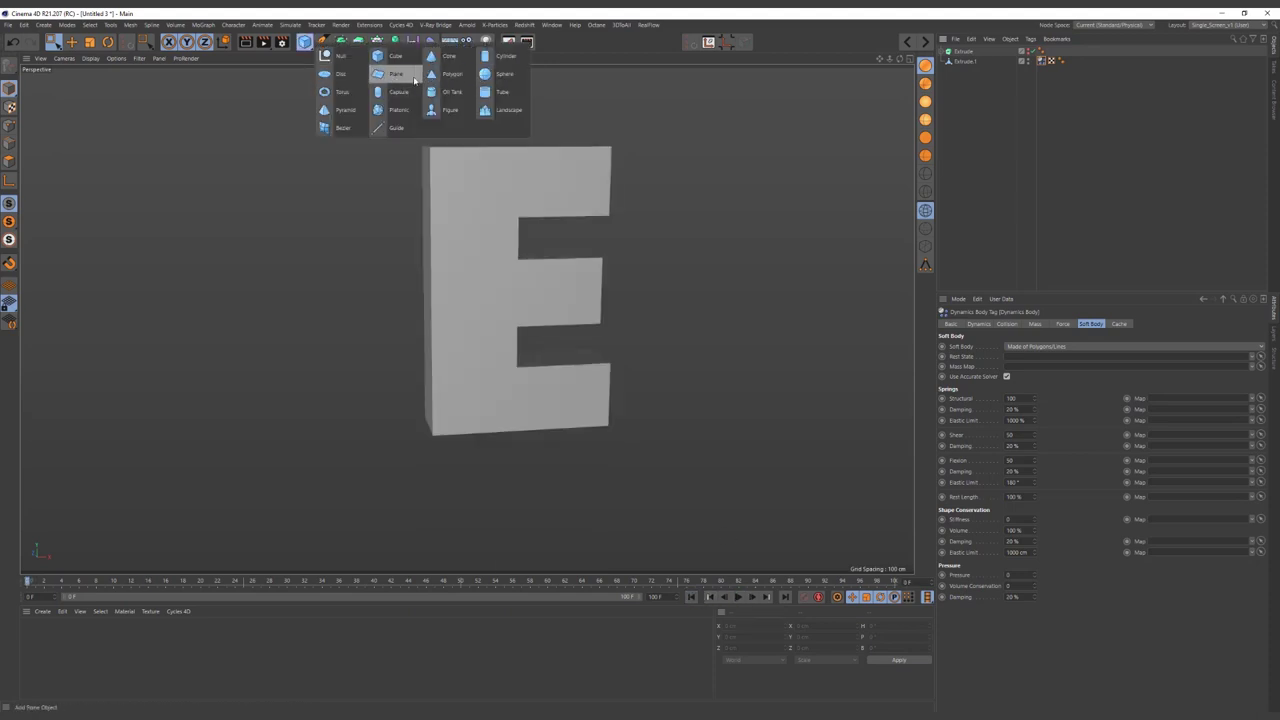
alt+middle_drag(606, 266, 588, 240)
right_click(958, 51)
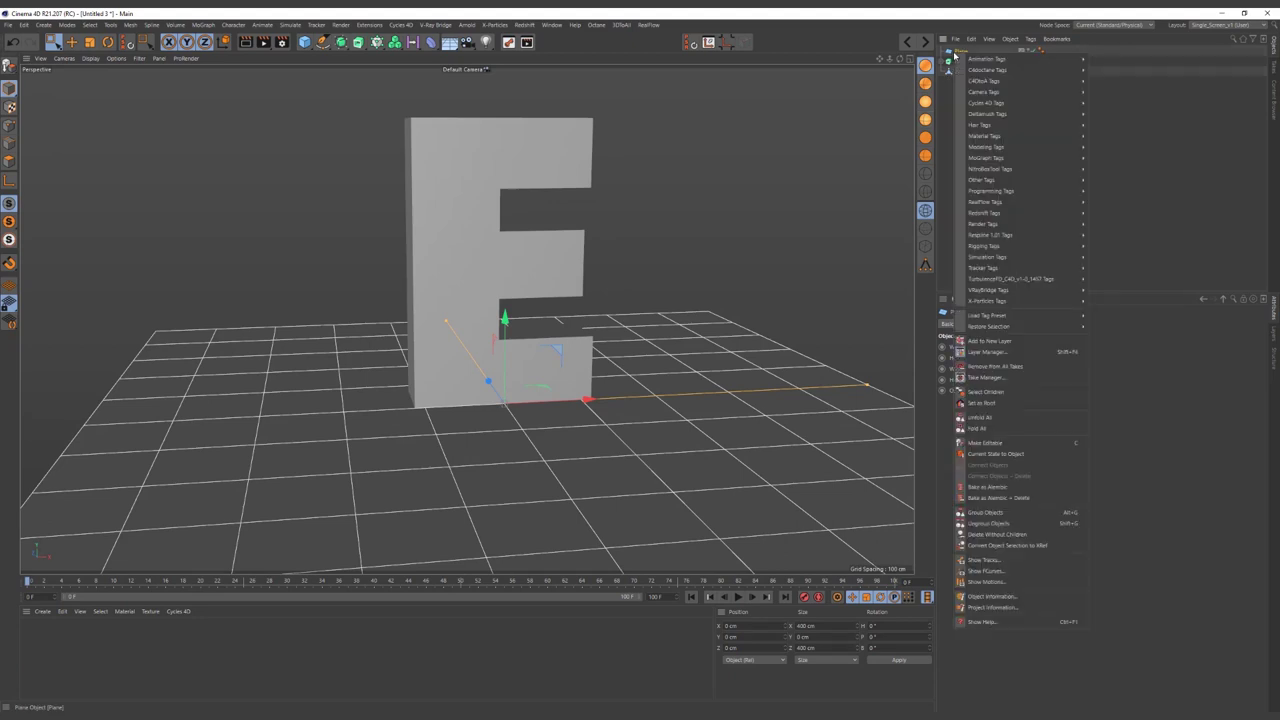
mouse_move(988, 257)
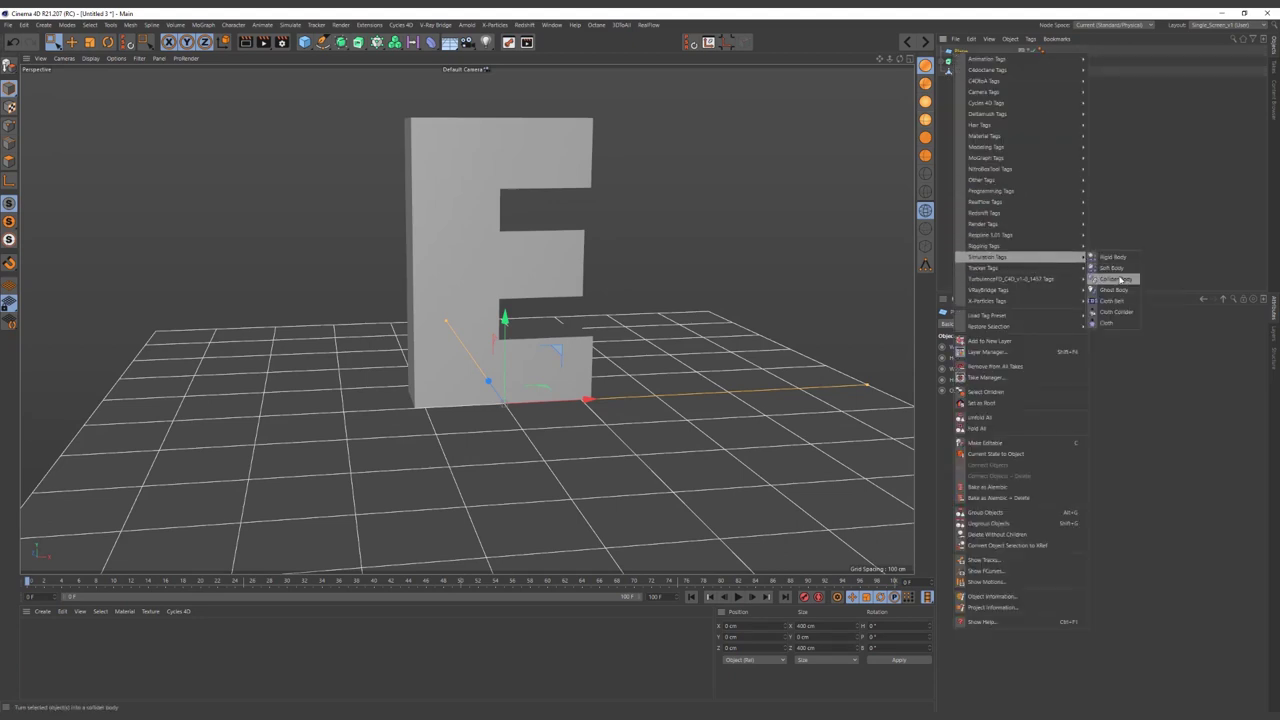
click(1116, 280)
click(1003, 243)
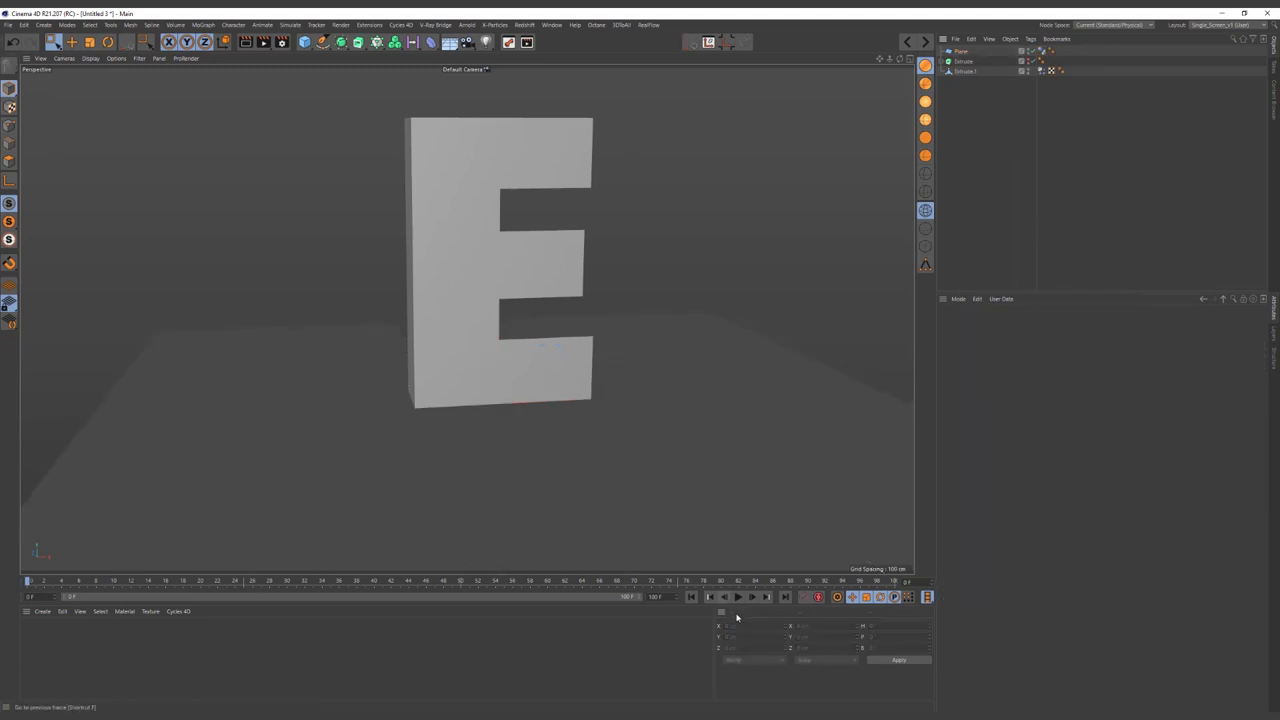
click(738, 597)
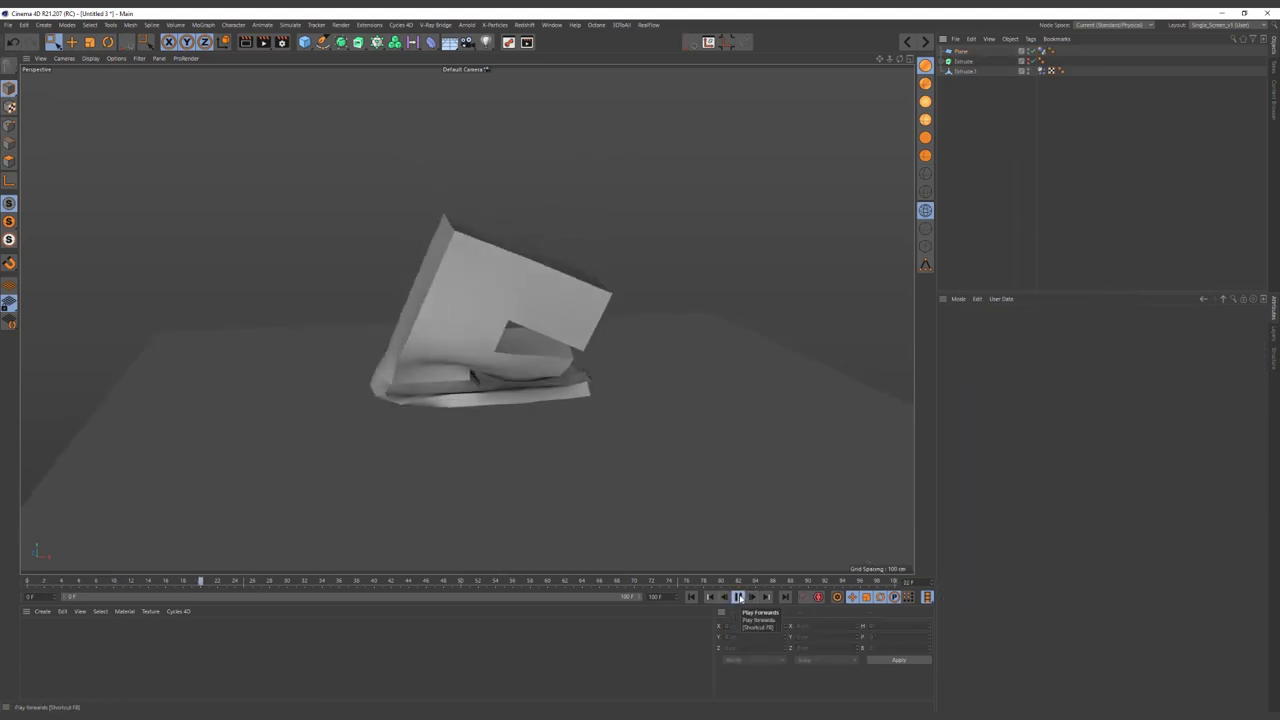
- Inspect the collapsed E, review the reference clip, then rewind to frame 0 and reframe
click(738, 597)
mouse_move(512, 418)
alt+mouse_down()
mouse_move(500, 371)
mouse_move(563, 369)
mouse_move(580, 380)
mouse_move(609, 479)
alt+mouse_up()
mouse_move(659, 549)
alt+mouse_down()
mouse_move(711, 514)
mouse_move(711, 489)
mouse_move(679, 485)
alt+mouse_up()
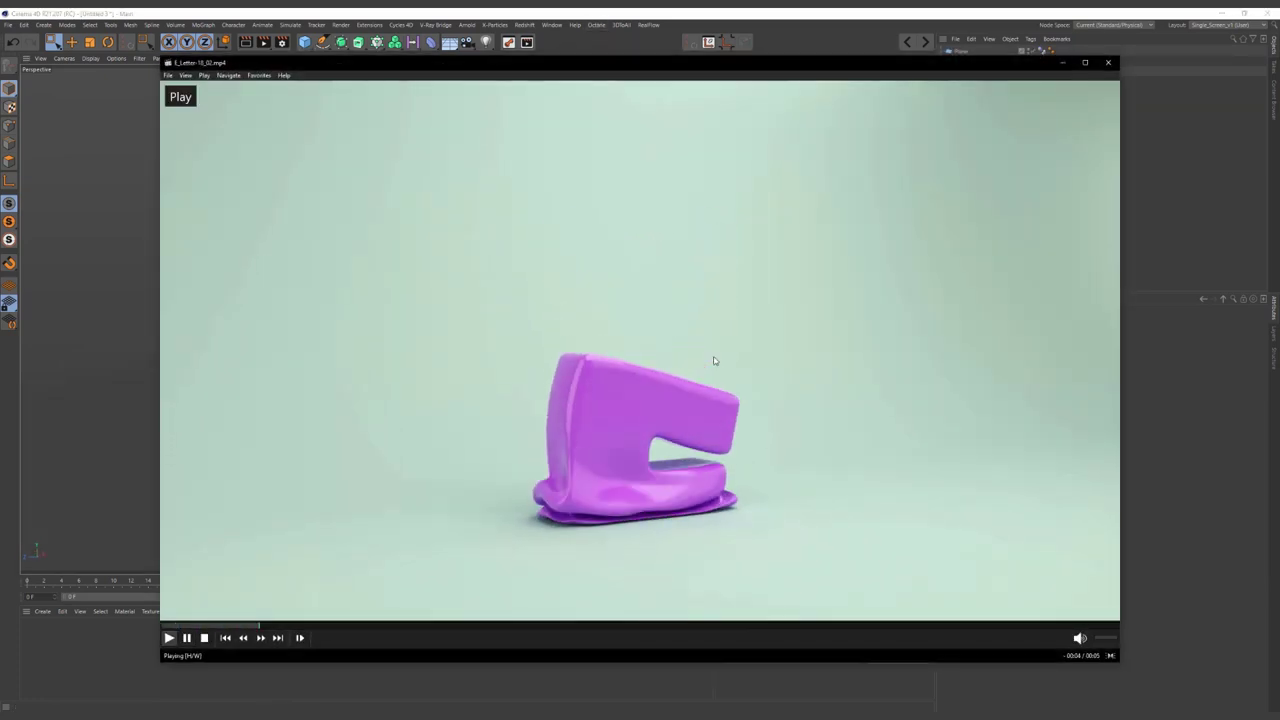
click(748, 340)
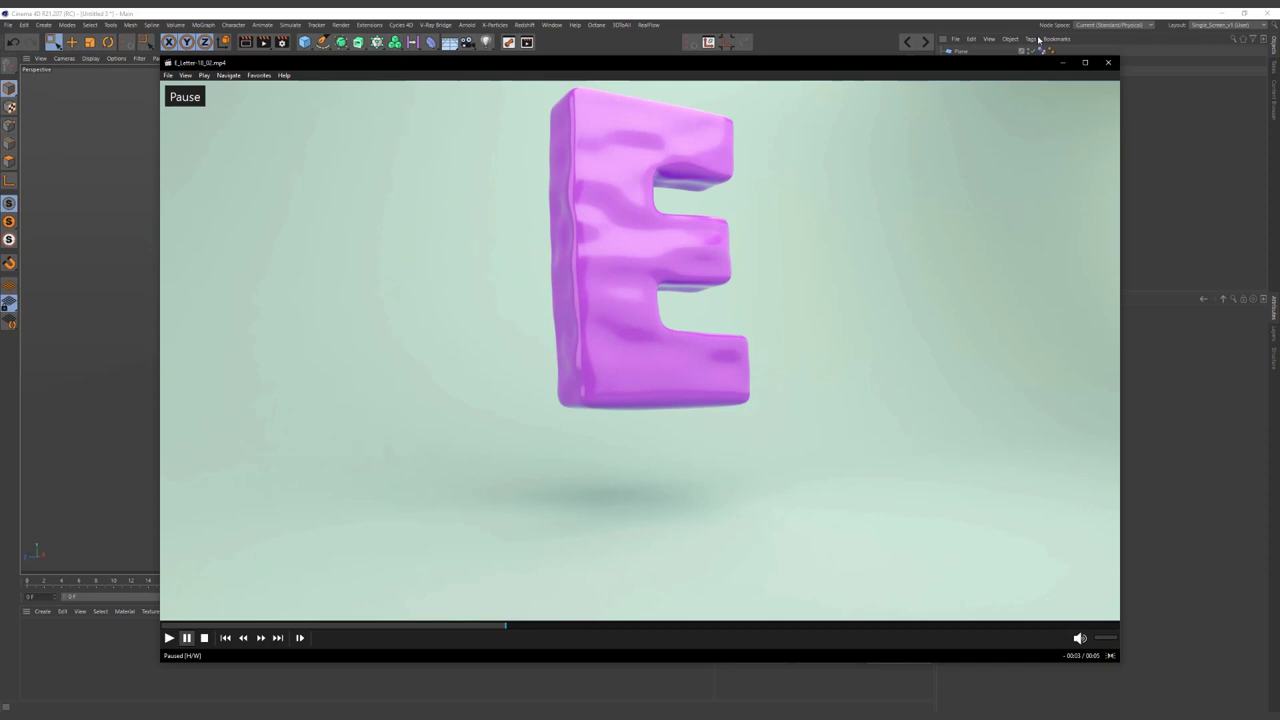
click(1062, 62)
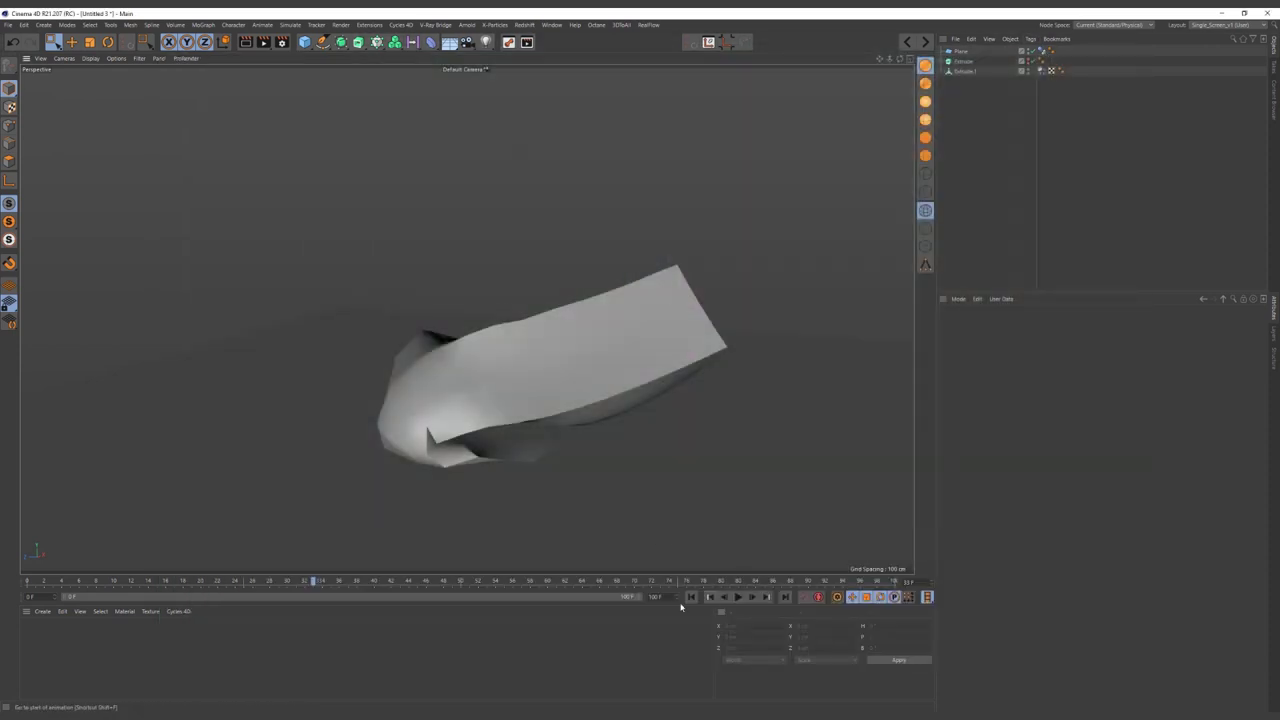
click(691, 597)
key(h)
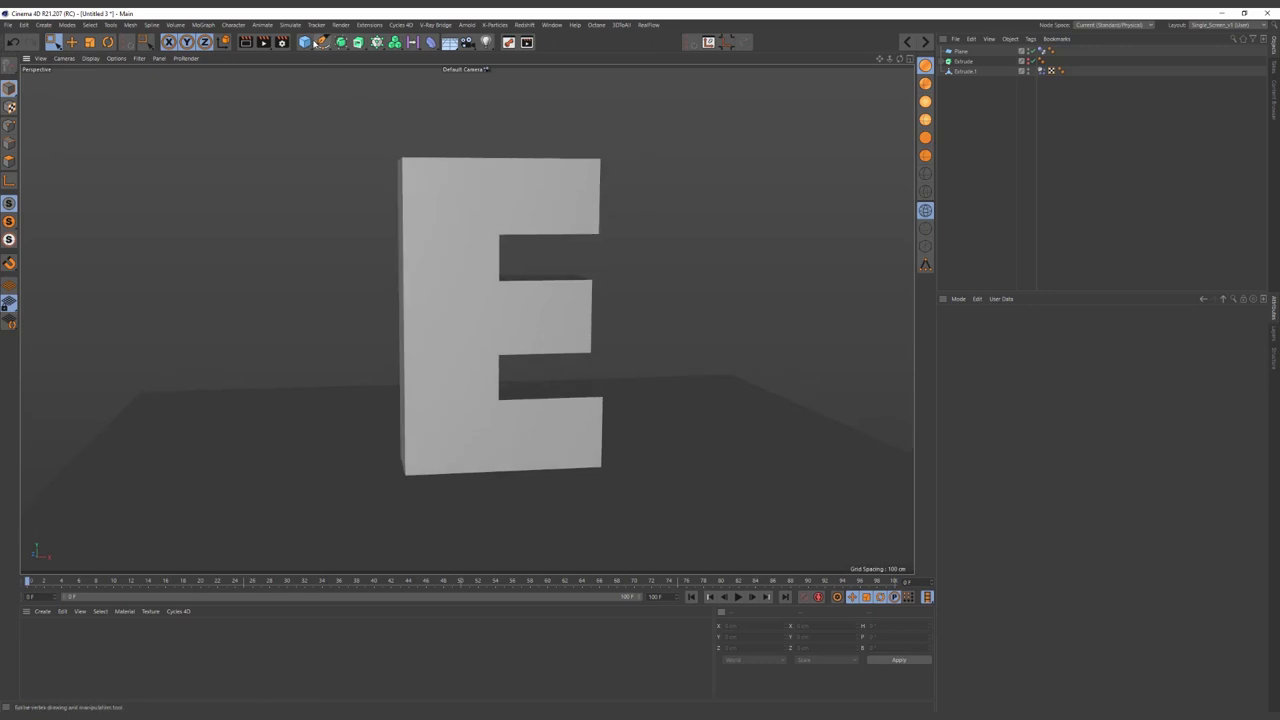
- Add a Cube with a Display tag whose Shading Mode is set to Lines
drag(305, 42, 330, 66)
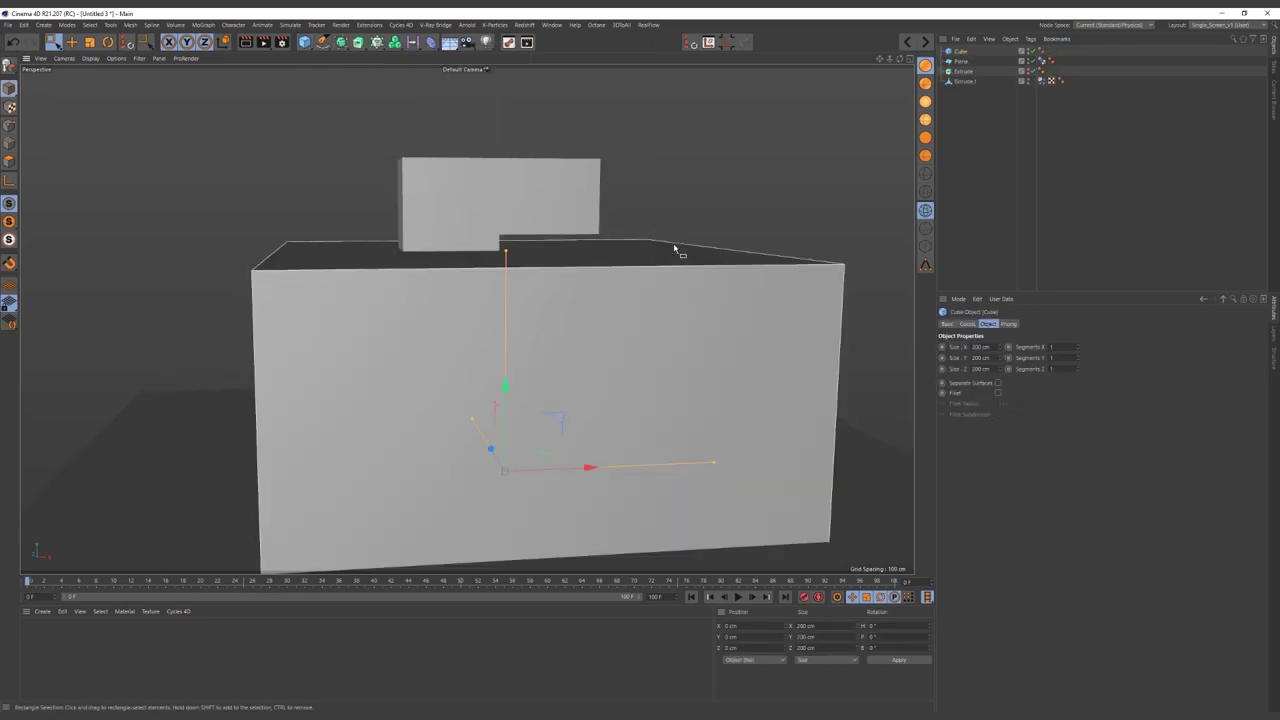
right_click(964, 51)
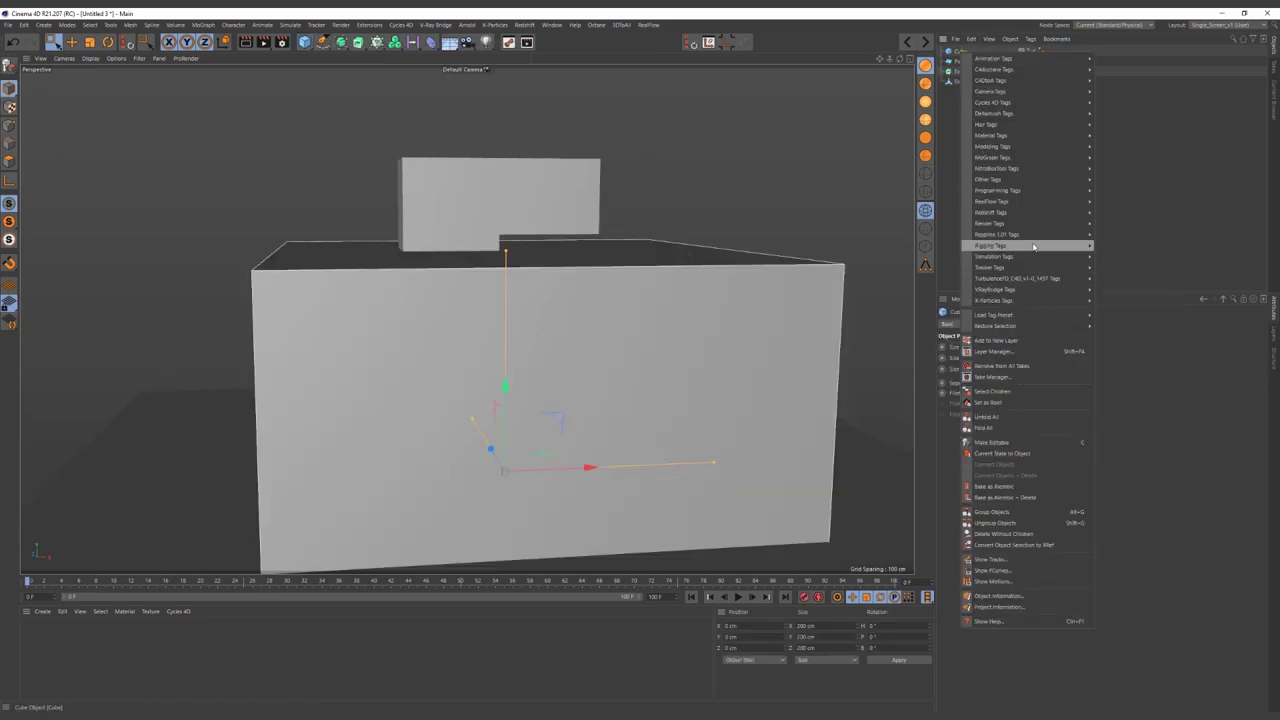
mouse_move(990, 223)
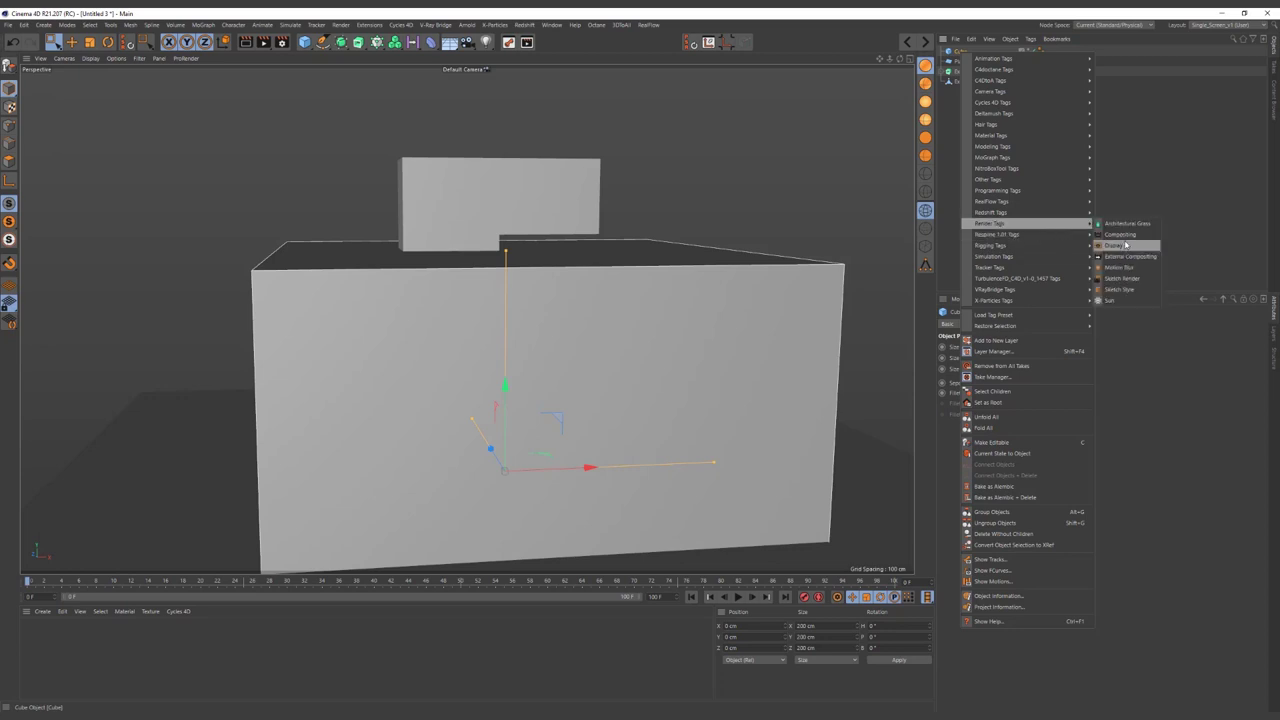
click(1125, 245)
click(964, 346)
click(1070, 346)
click(1074, 425)
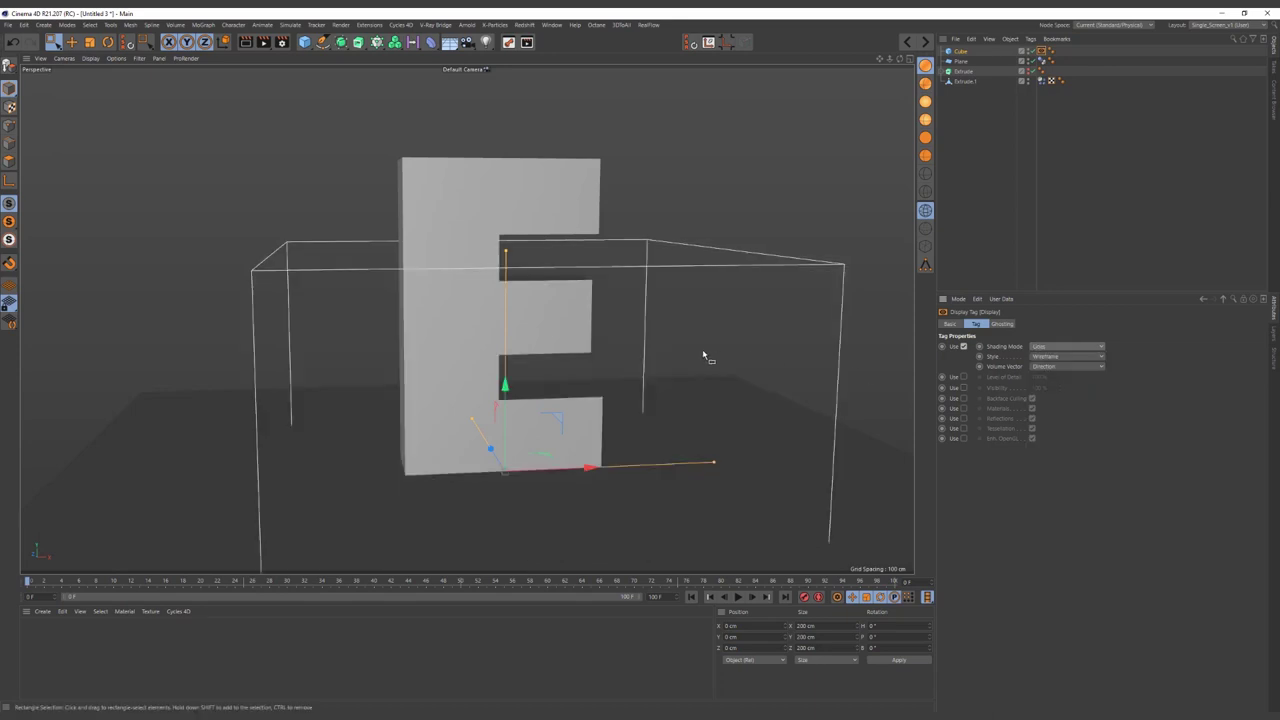
- In Top view, resize the cube to fit the E, about 94.6 cm wide and tight in depth
middle_click(790, 185)
middle_click(786, 194)
drag(520, 167, 521, 313)
scroll(540, 316, up, 3)
drag(518, 330, 523, 270)
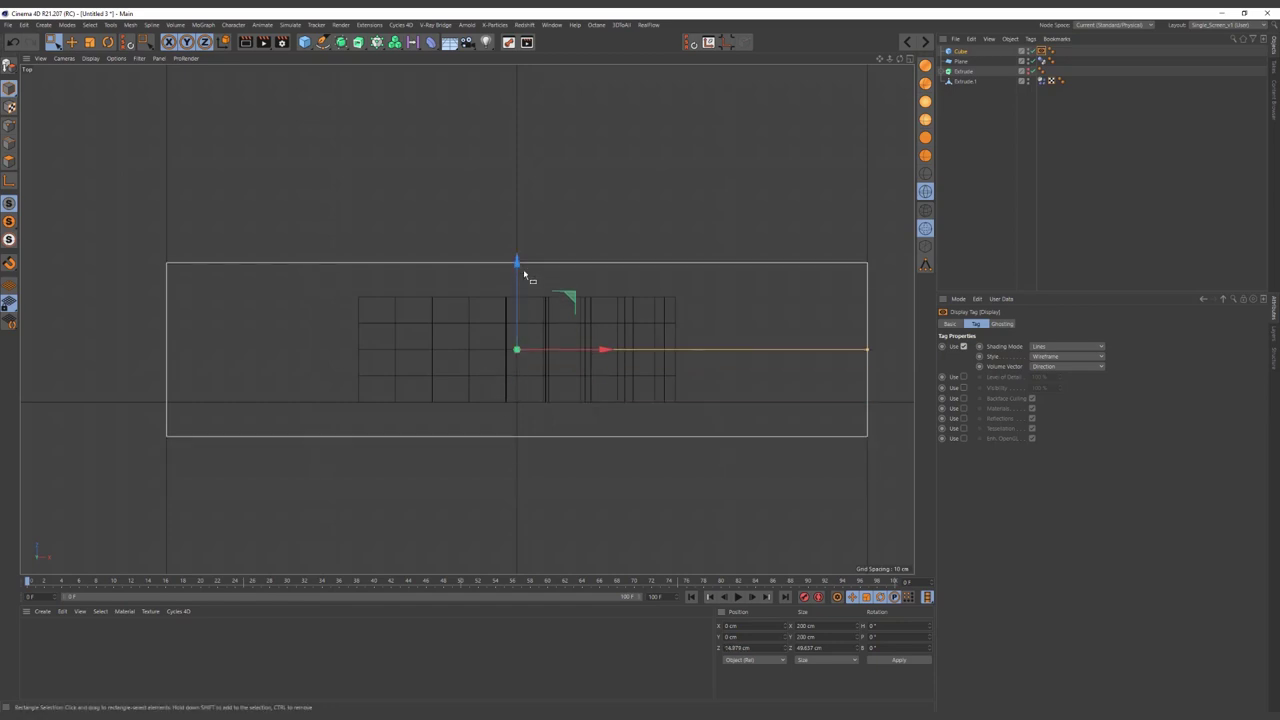
scroll(518, 266, up, 2)
drag(520, 266, 517, 306)
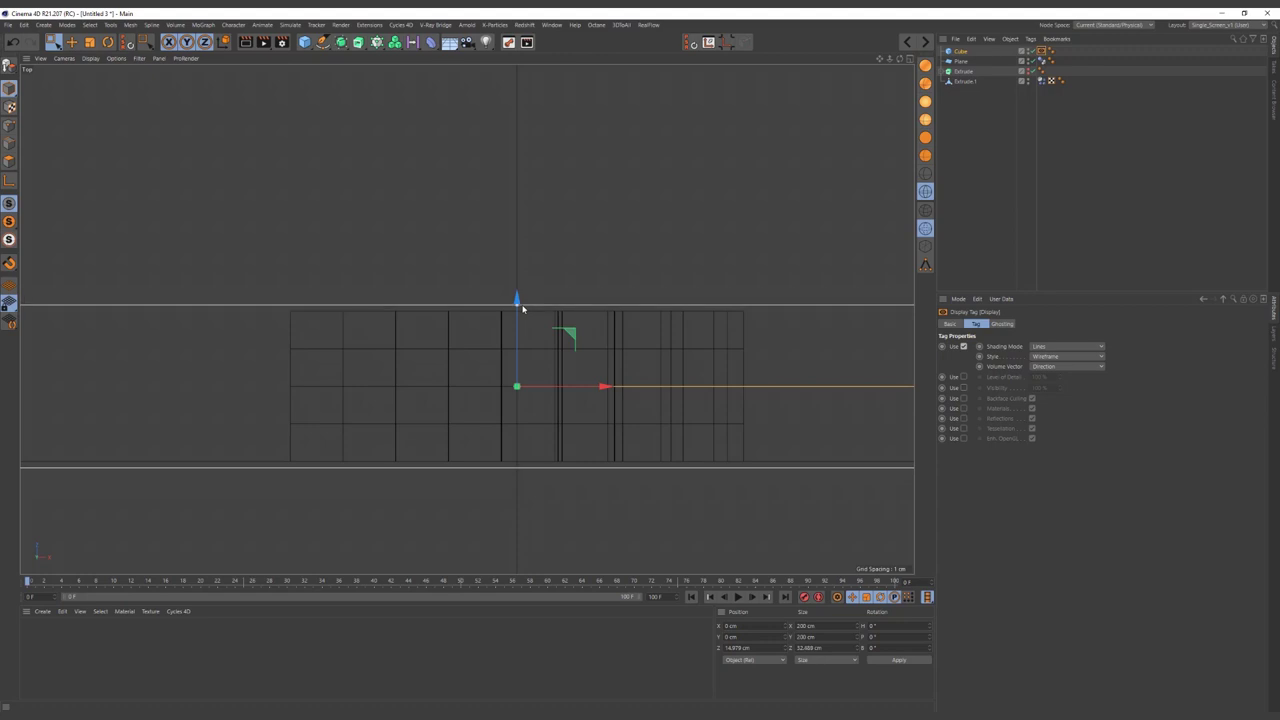
scroll(606, 302, down, 2)
drag(864, 352, 702, 354)
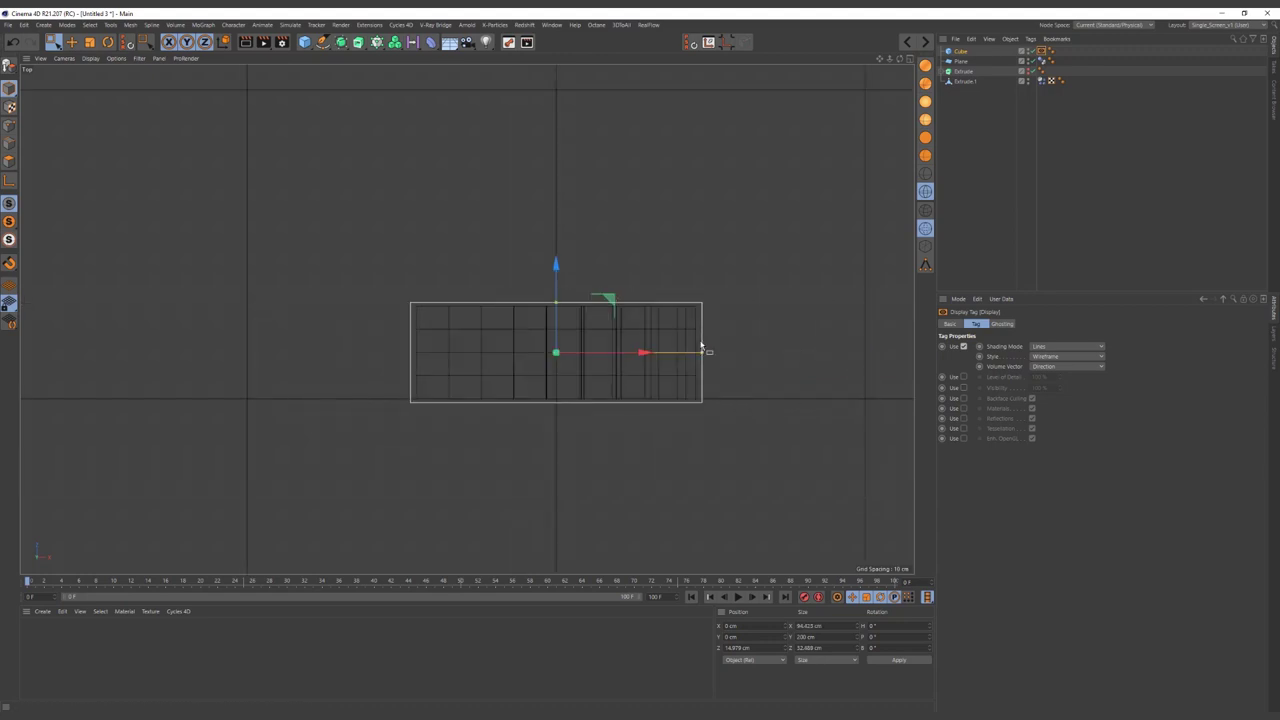
middle_drag(702, 345, 652, 340)
- Raise the cube to a Y position of 100 cm so it encloses the E
middle_click(662, 355)
middle_click(773, 454)
drag(570, 343, 571, 225)
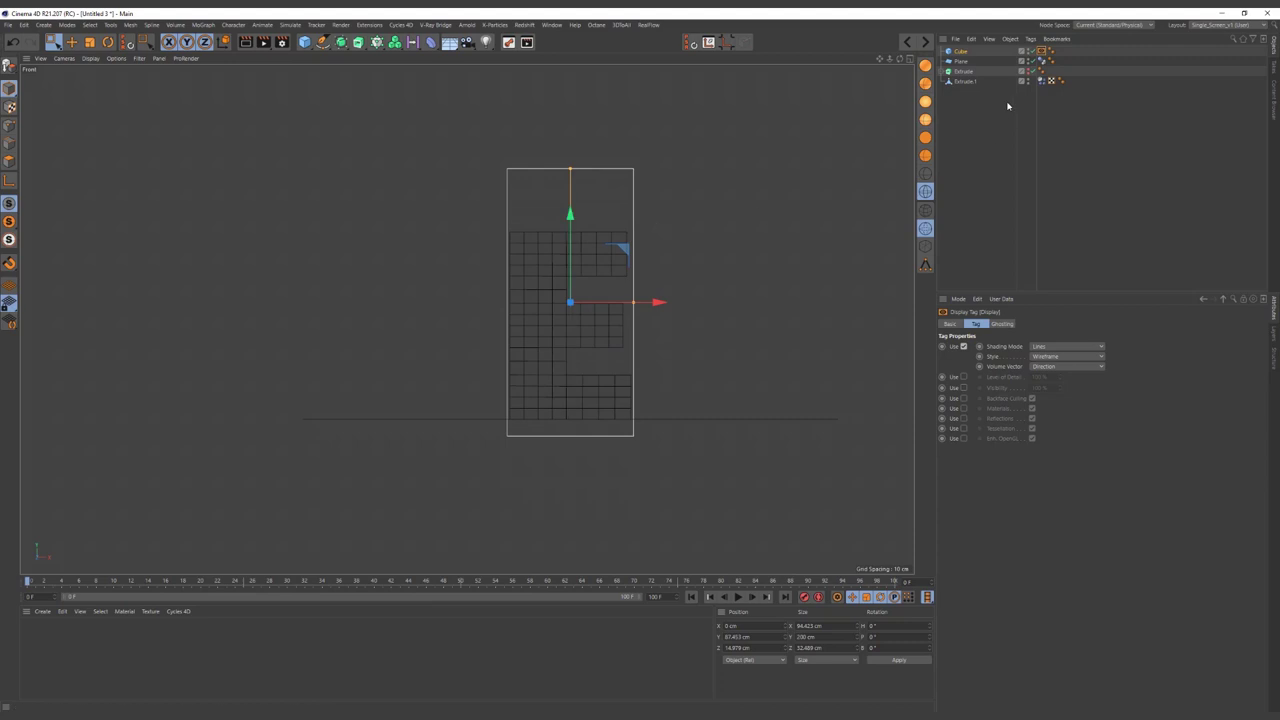
click(964, 52)
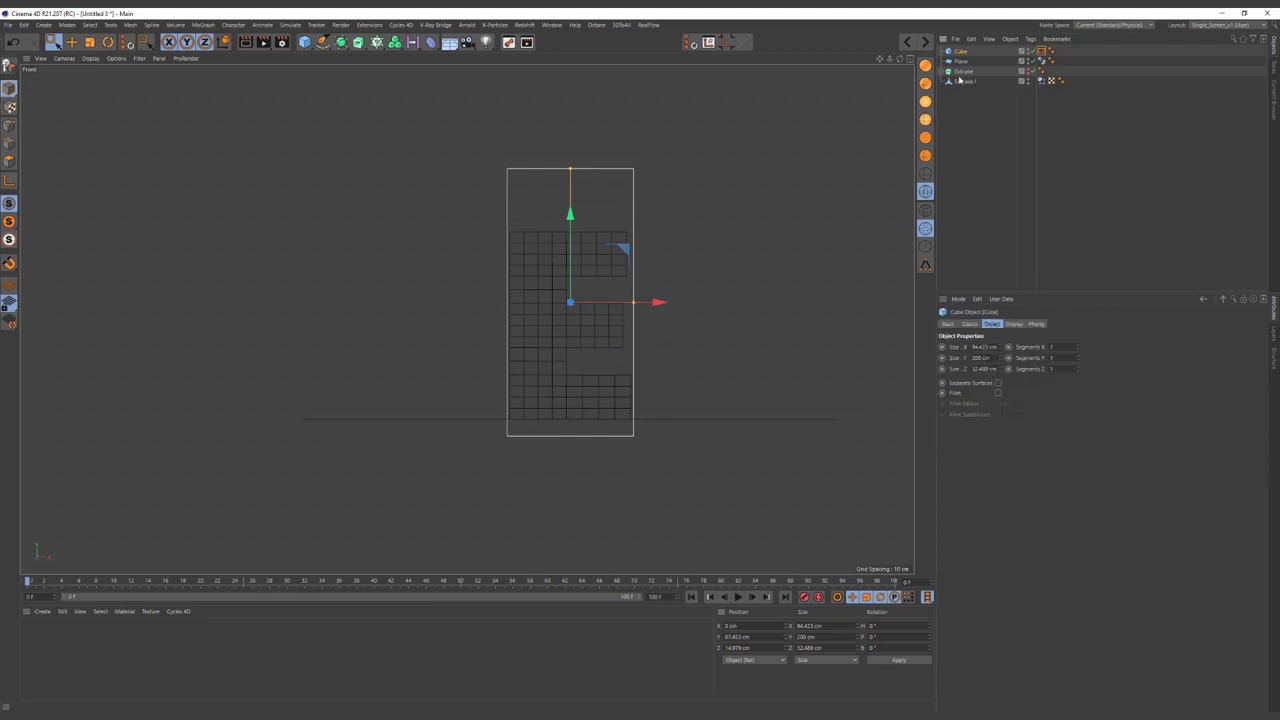
click(970, 324)
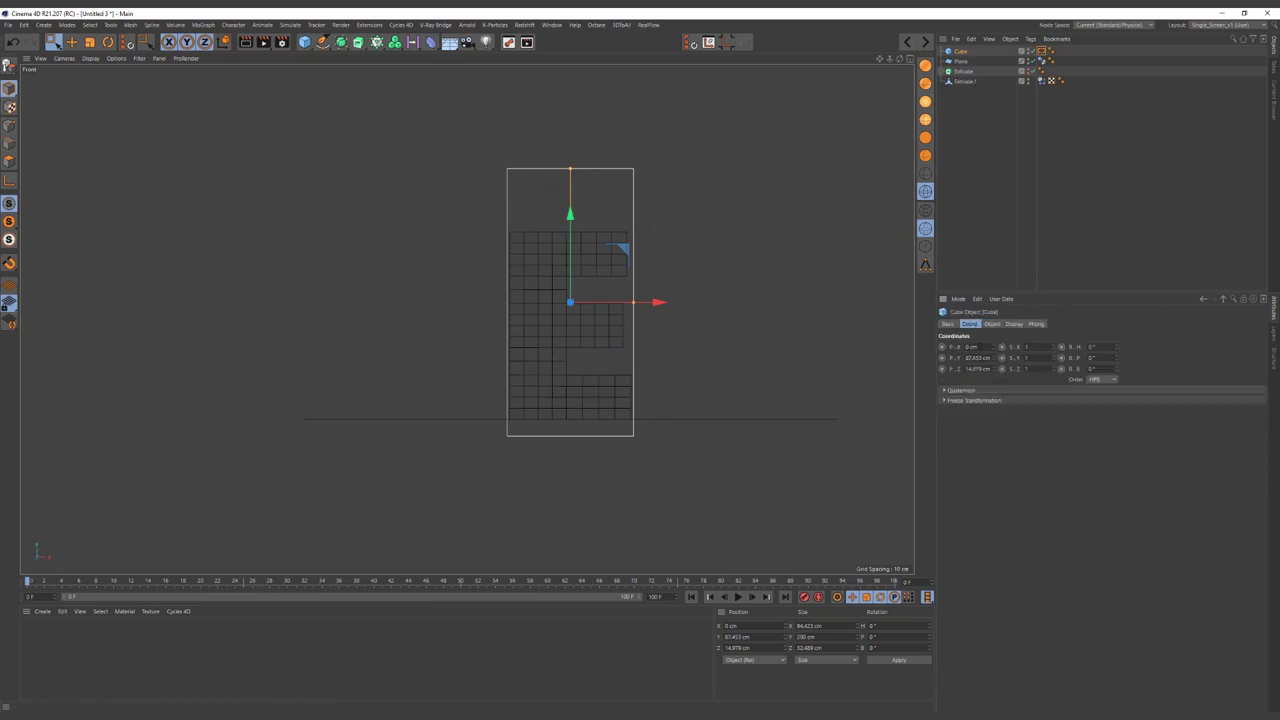
text(100)
key(Return)
scroll(694, 266, up, 1)
scroll(694, 266, up, 2)
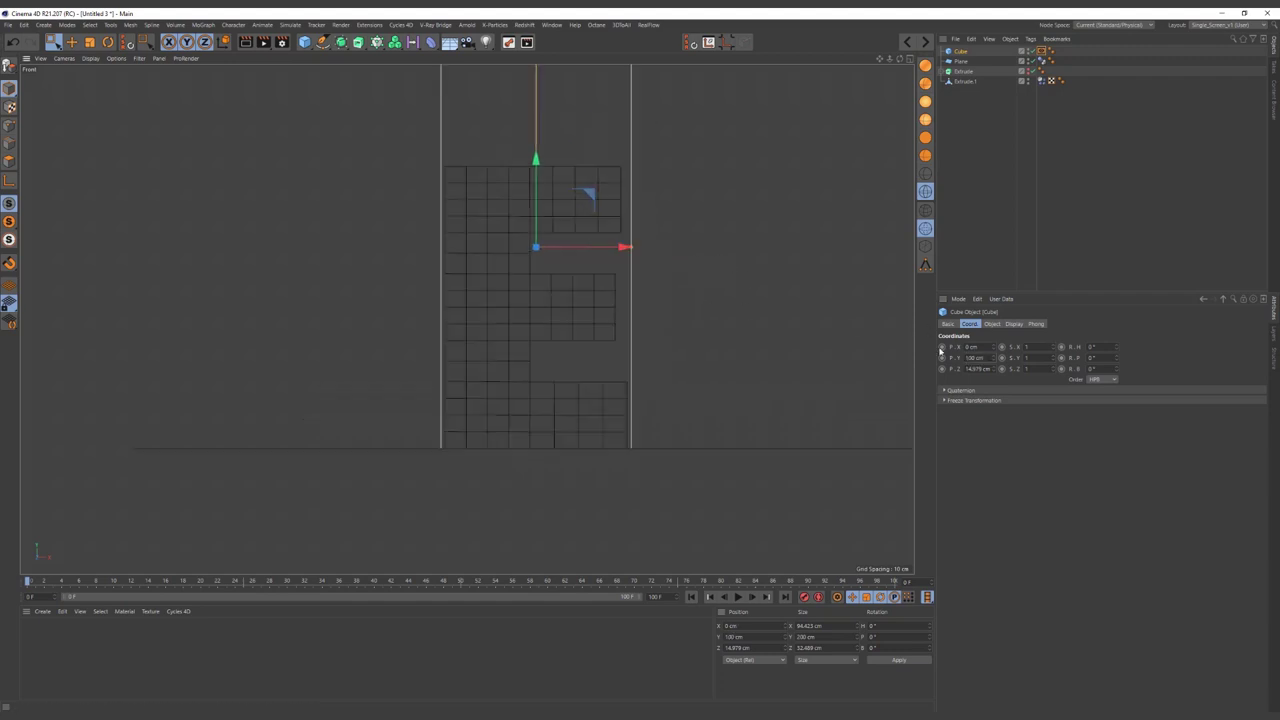
click(994, 324)
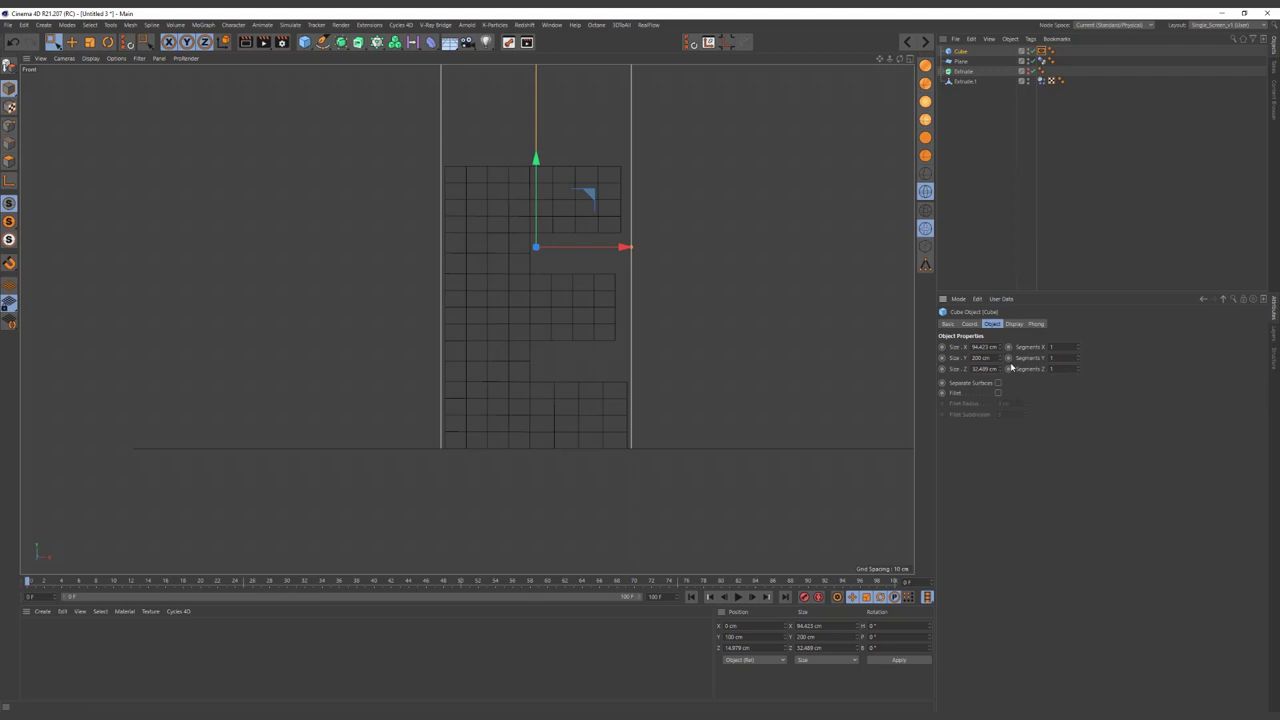
middle_drag(666, 349, 635, 497)
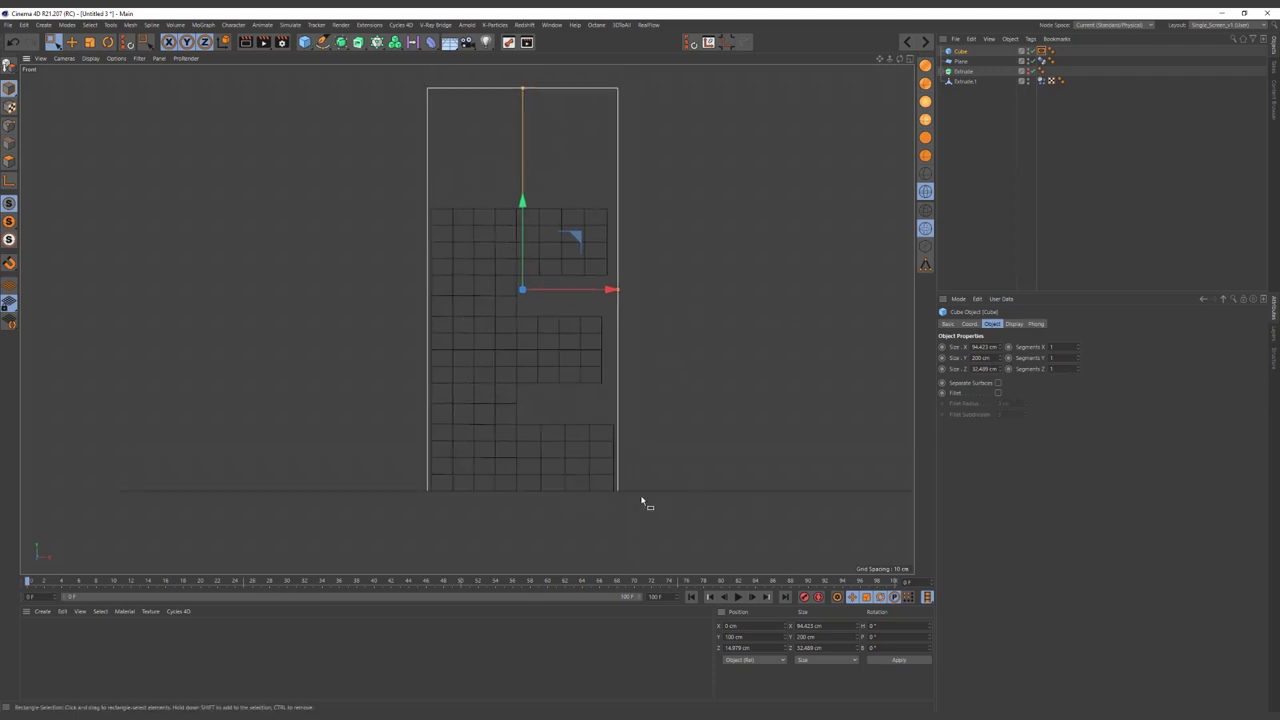
middle_click(305, 225)
middle_click(297, 209)
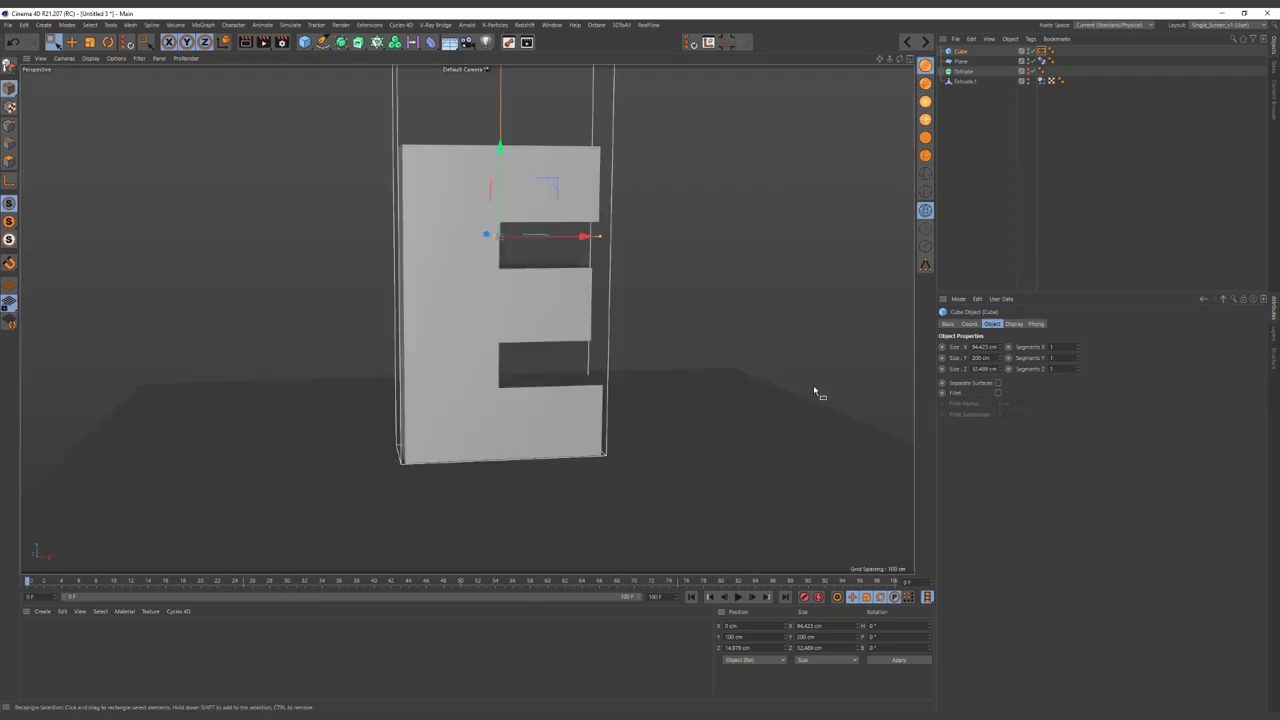
- Hide the floor plane, then play and rewind the simulation to preview the E collapsing
alt+drag(778, 403, 751, 400)
click(797, 383)
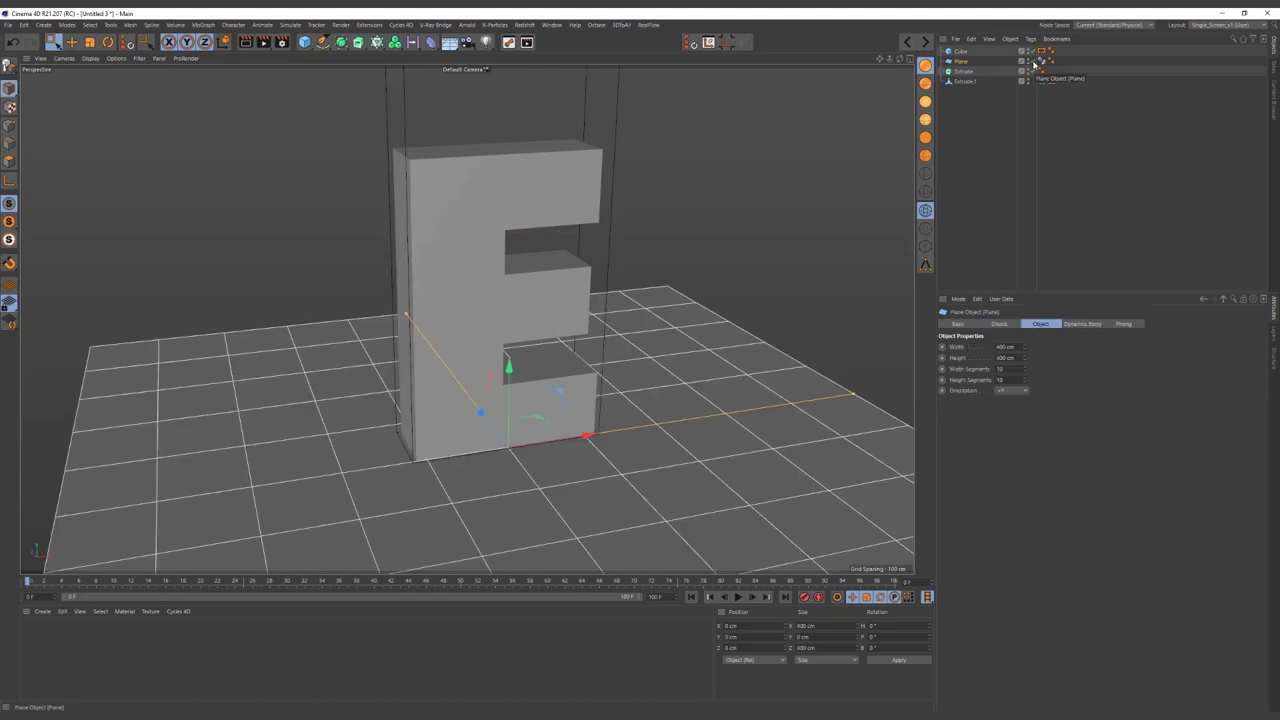
click(1028, 59)
click(1041, 61)
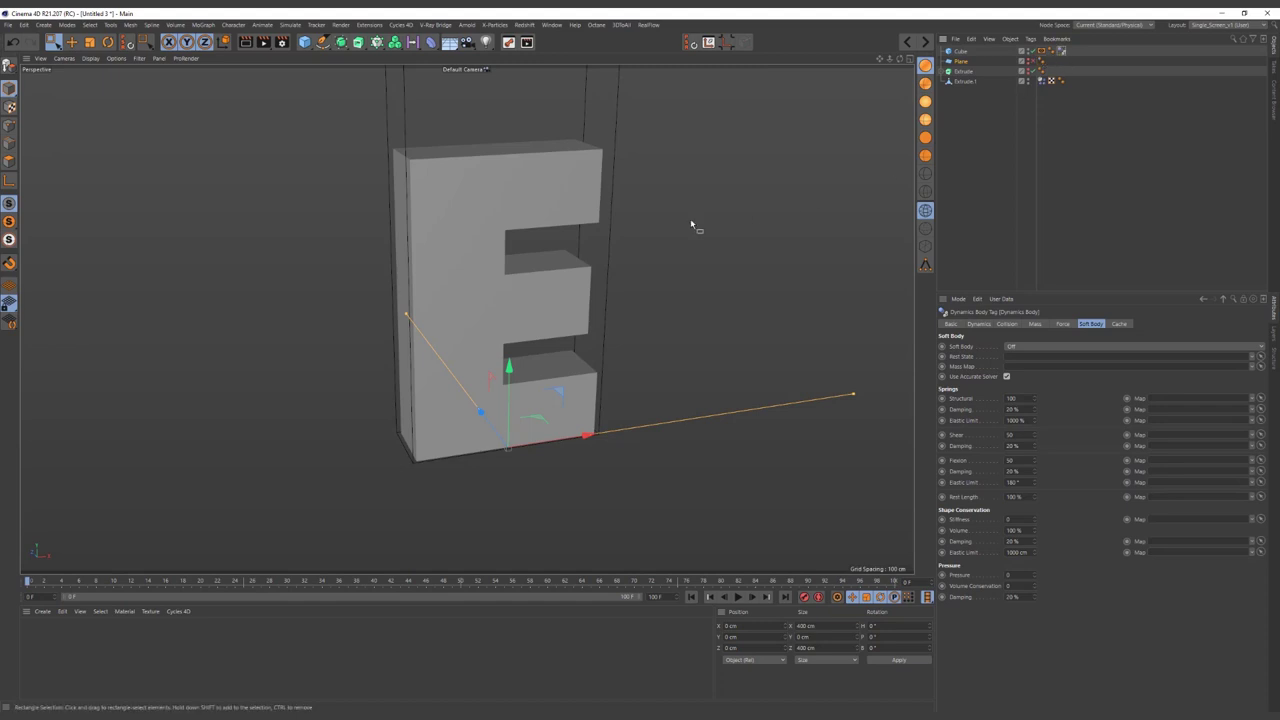
alt+middle_drag(690, 218, 700, 257)
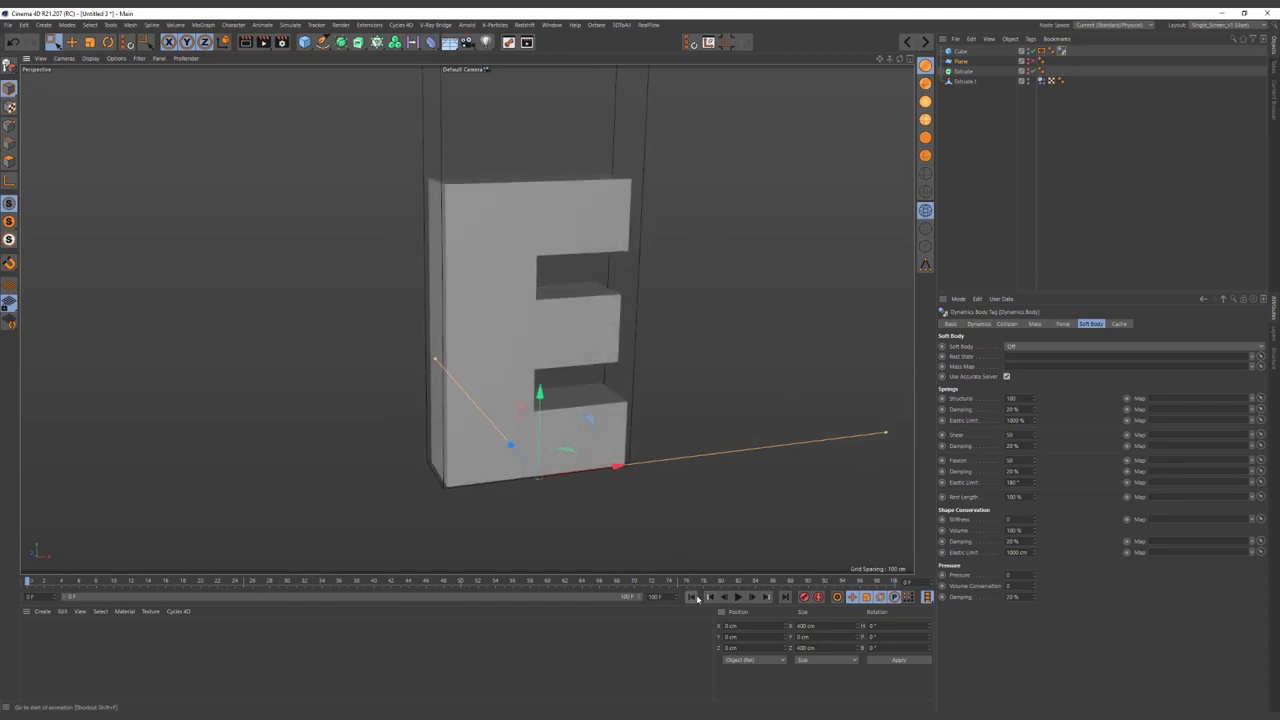
alt+drag(690, 489, 720, 480)
click(737, 597)
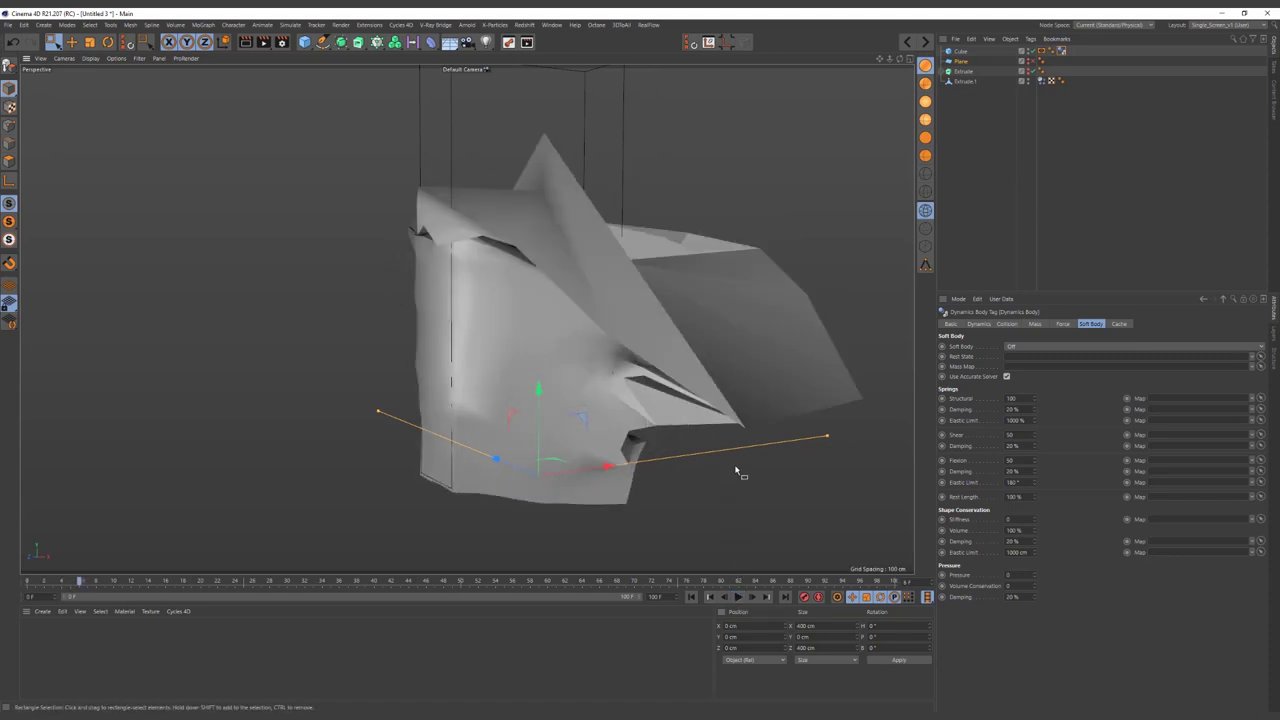
alt+drag(600, 416, 666, 399)
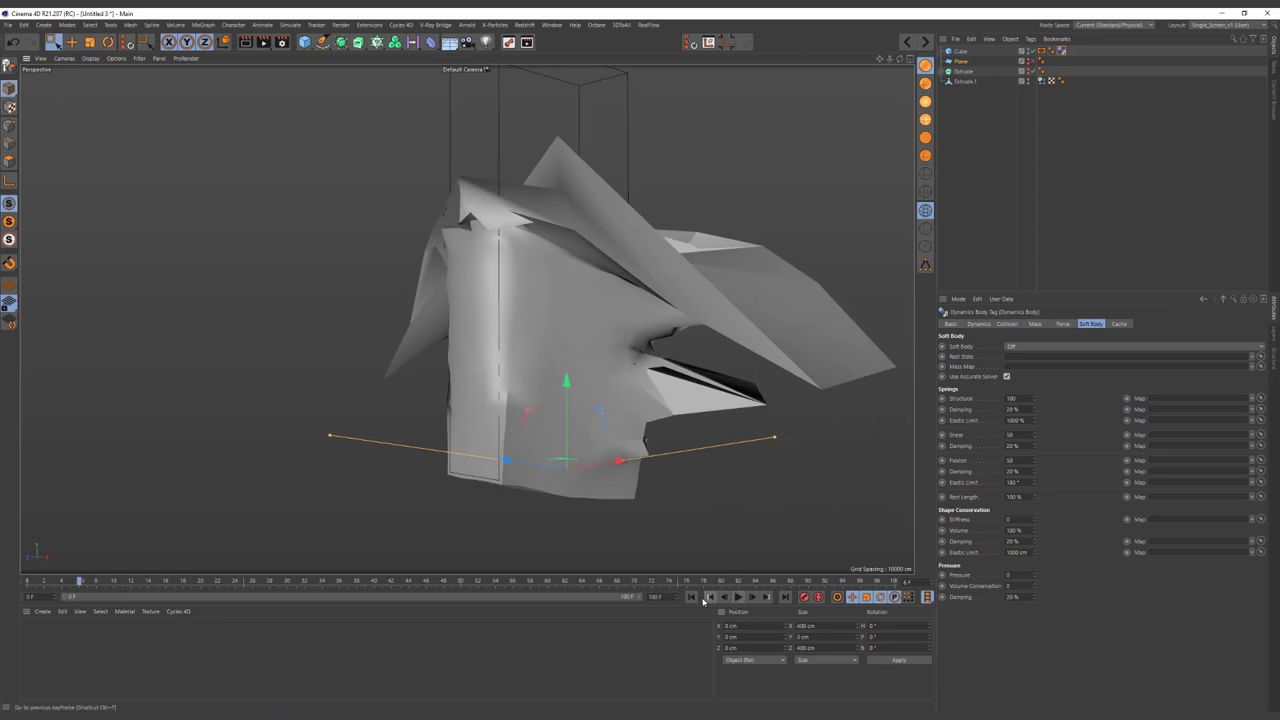
click(691, 597)
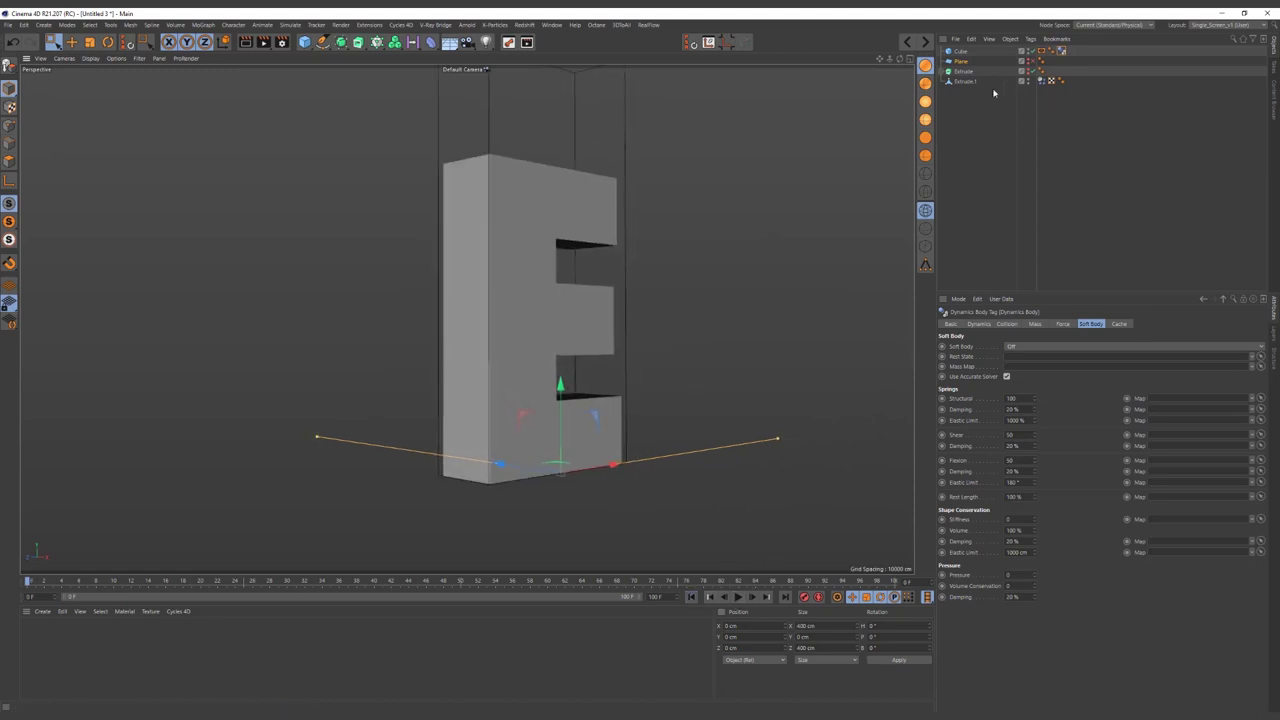
- Lower the Cube container's Y position to 99.7 cm
click(960, 51)
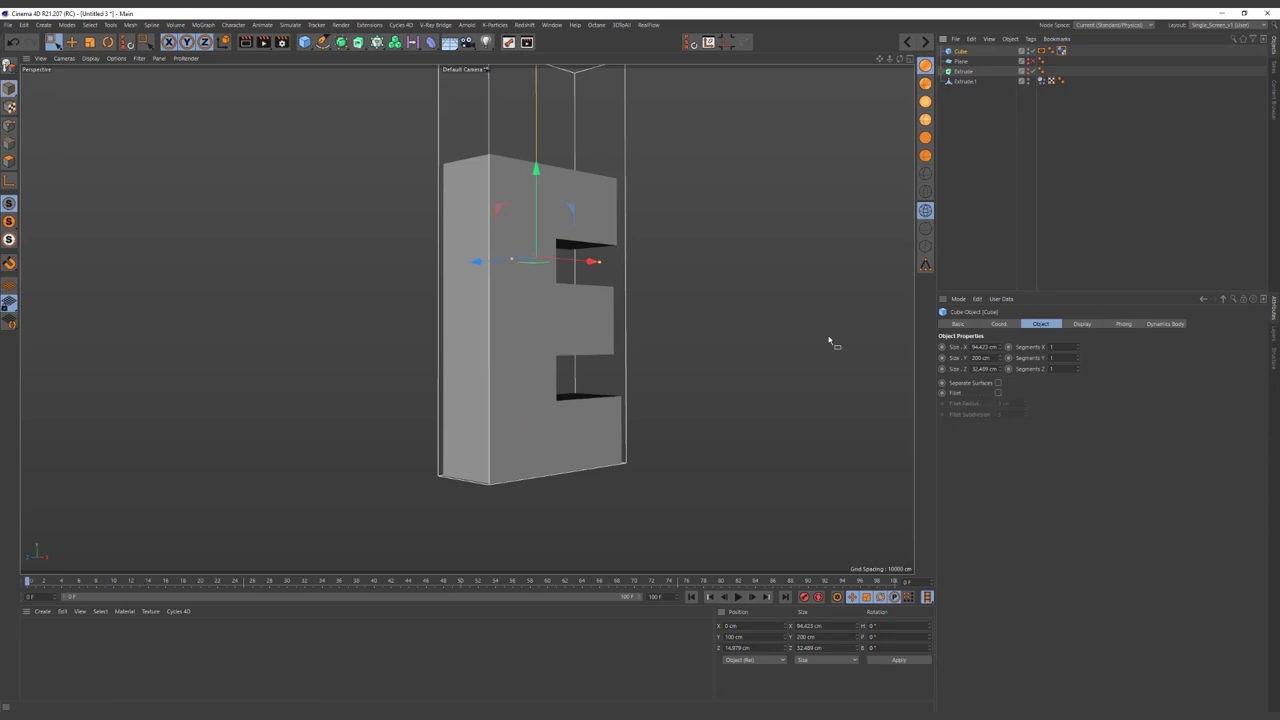
middle_click(543, 298)
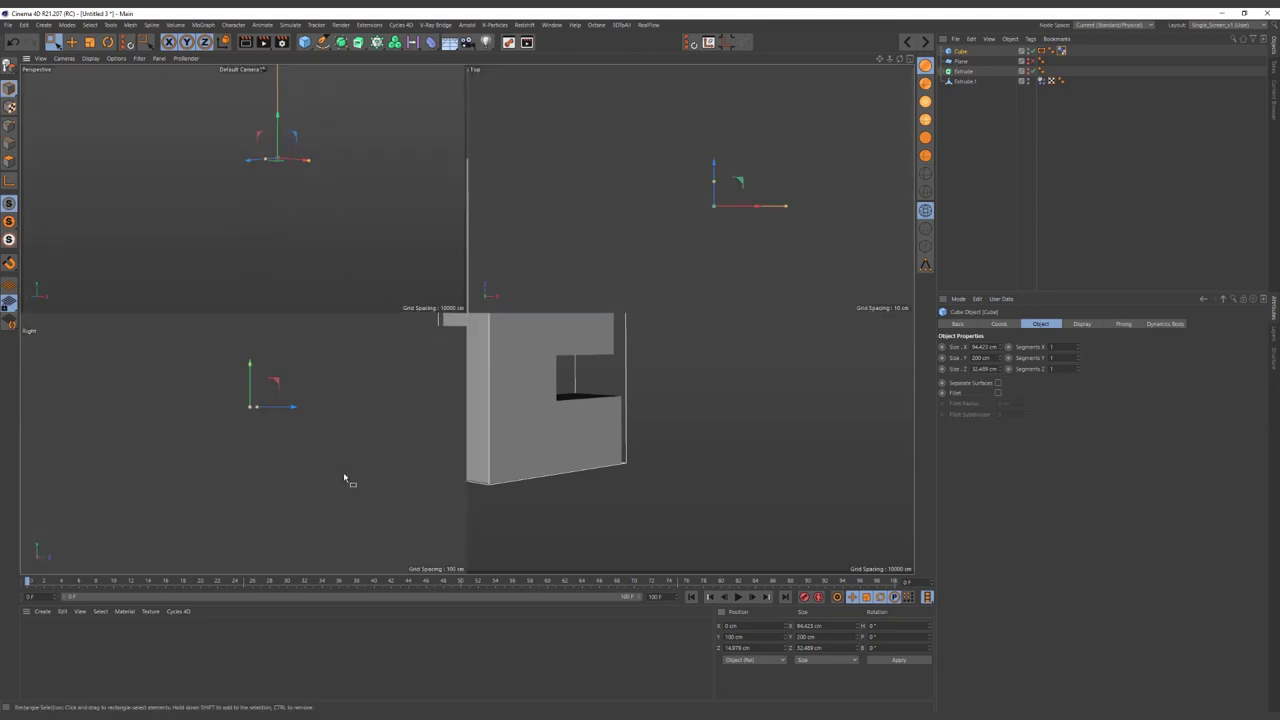
middle_click(583, 489)
scroll(549, 397, up, 5)
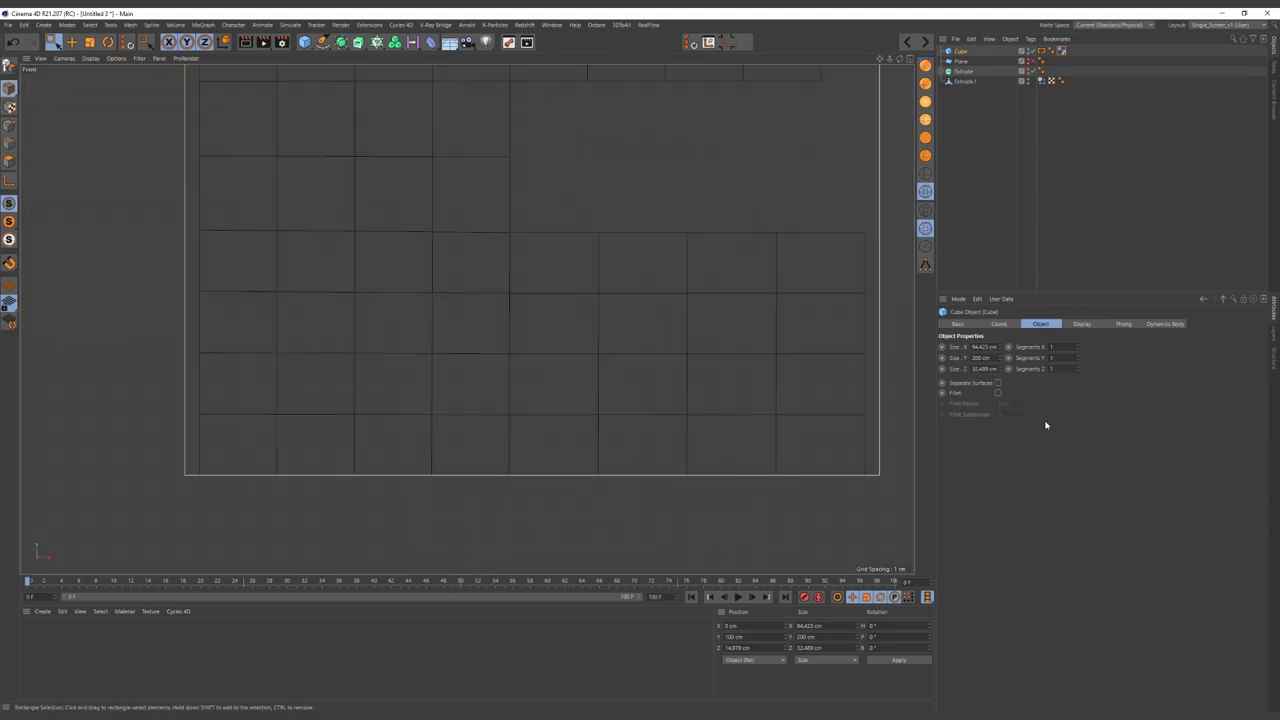
click(998, 325)
drag(994, 360, 996, 366)
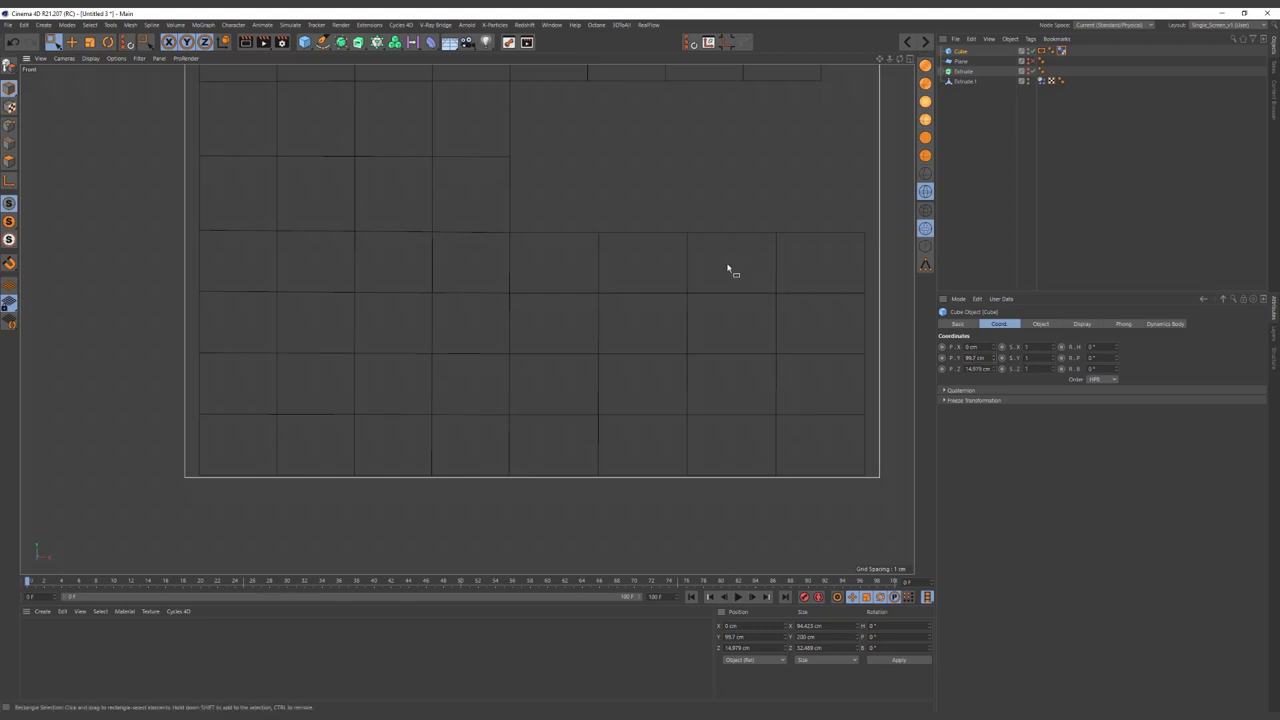
middle_click(780, 251)
middle_click(414, 191)
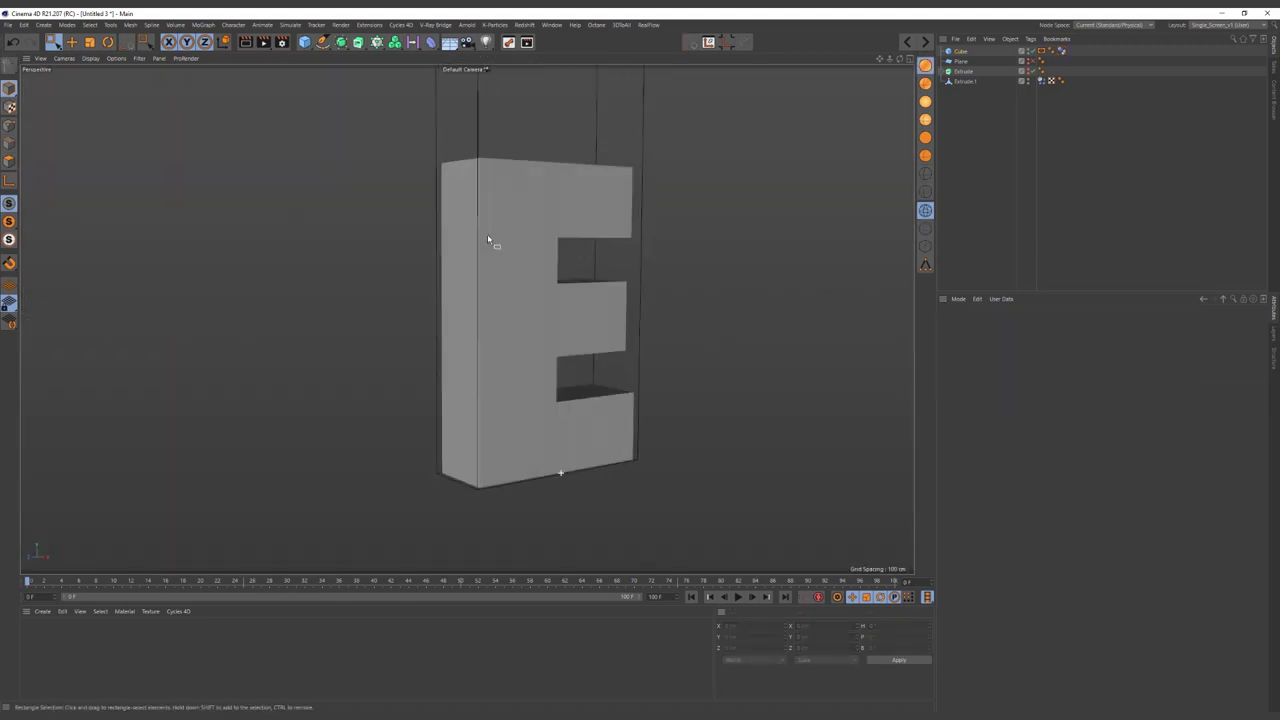
alt+drag(488, 239, 523, 268)
- Open the project's expert dynamics settings with Ctrl+D and test-play the simulation
key(ctrl+d)
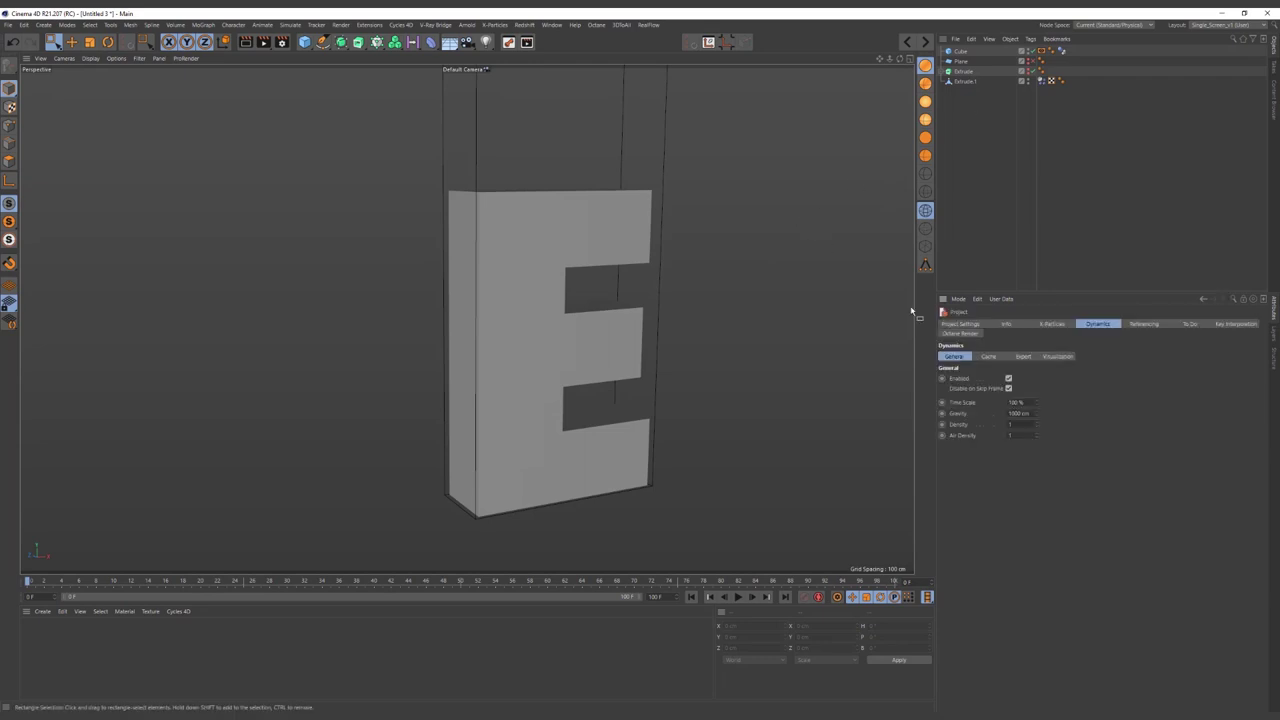
click(1024, 357)
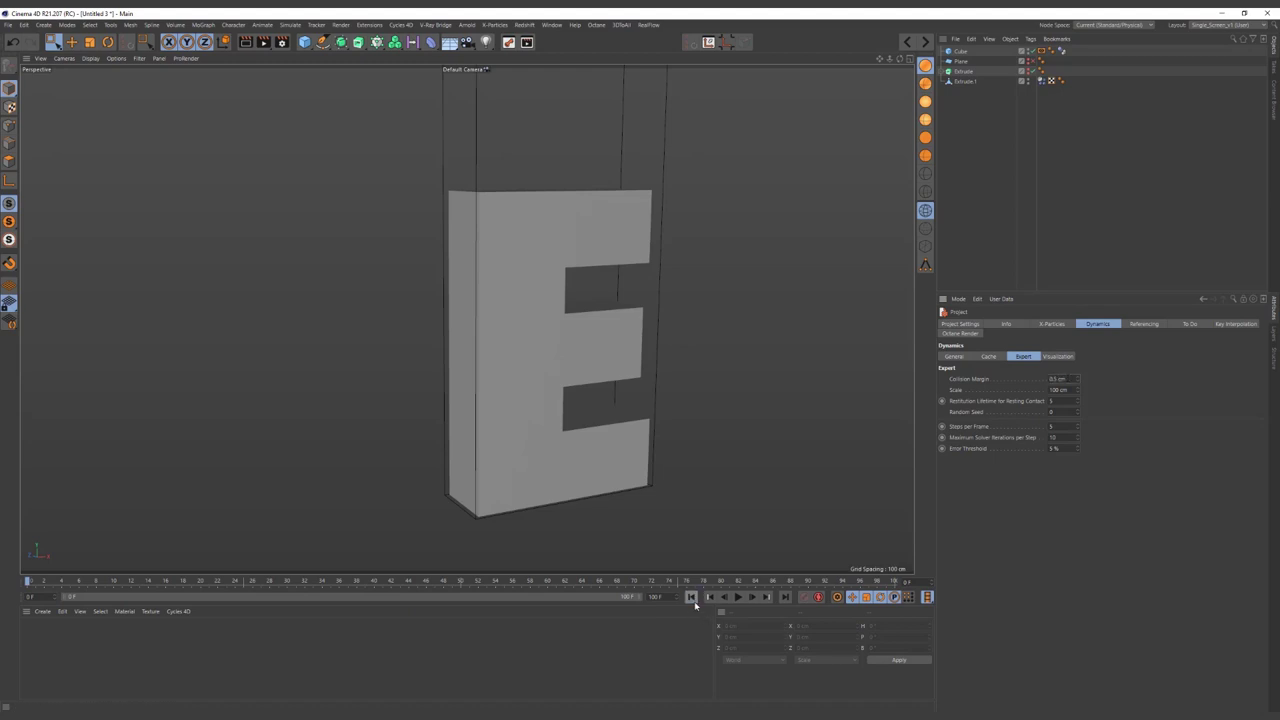
click(738, 597)
click(738, 597)
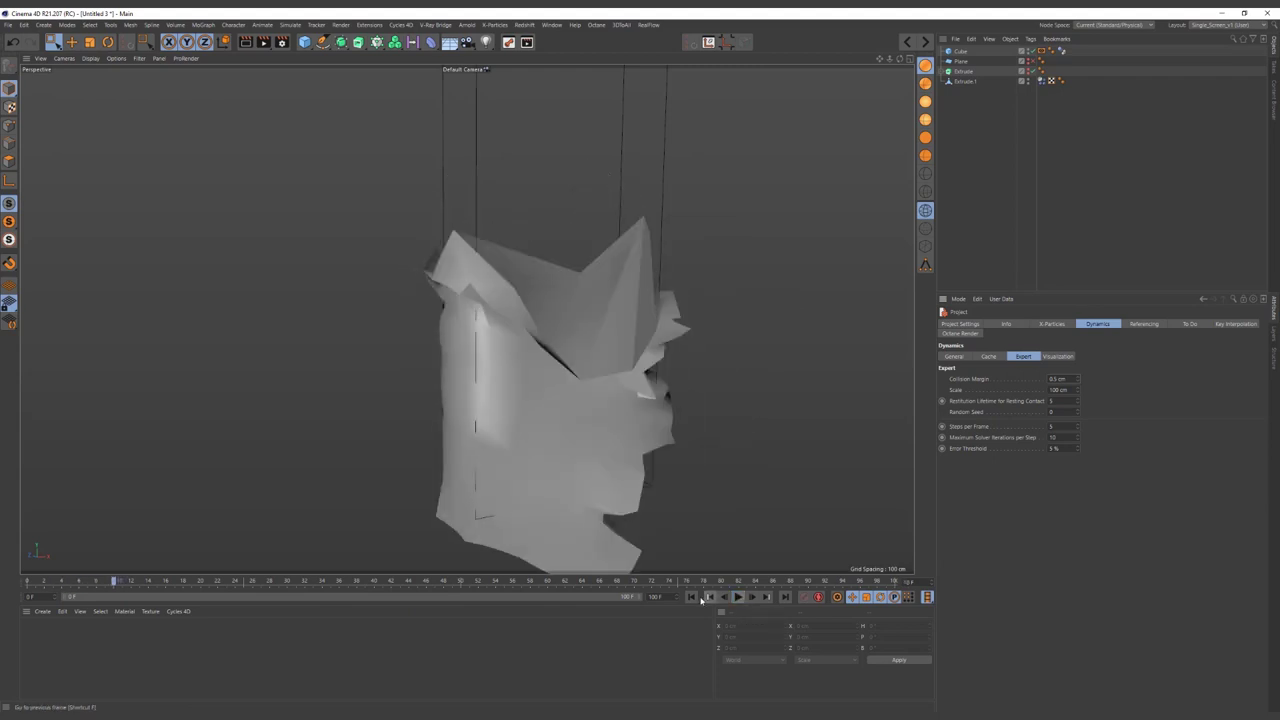
click(691, 597)
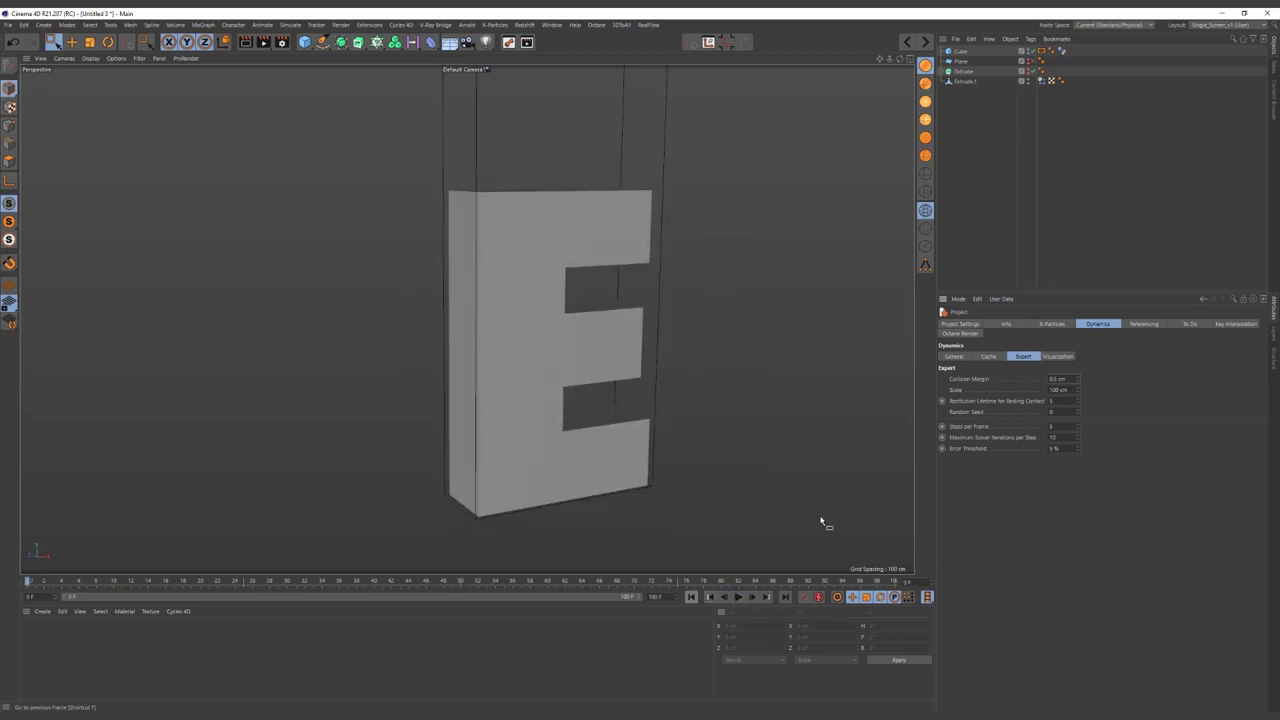
- Set the E's Dynamics Body collision shape to Moving Mesh
click(1041, 81)
click(968, 82)
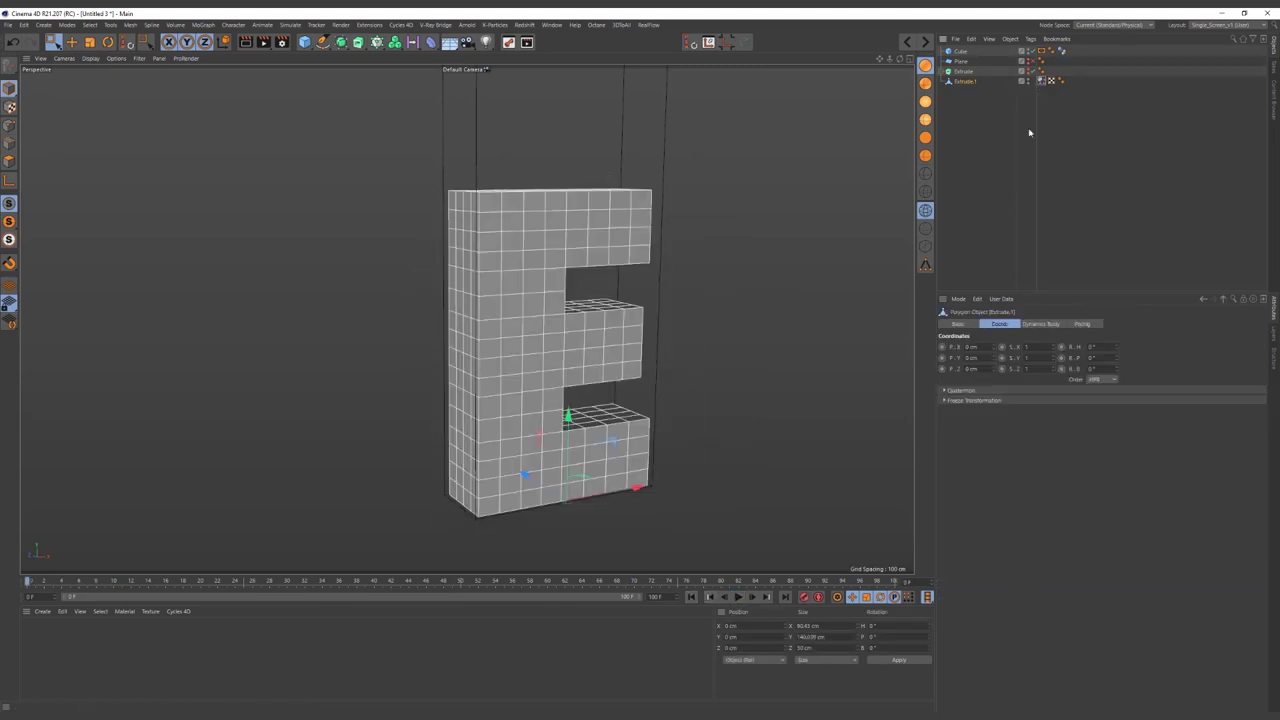
click(1044, 82)
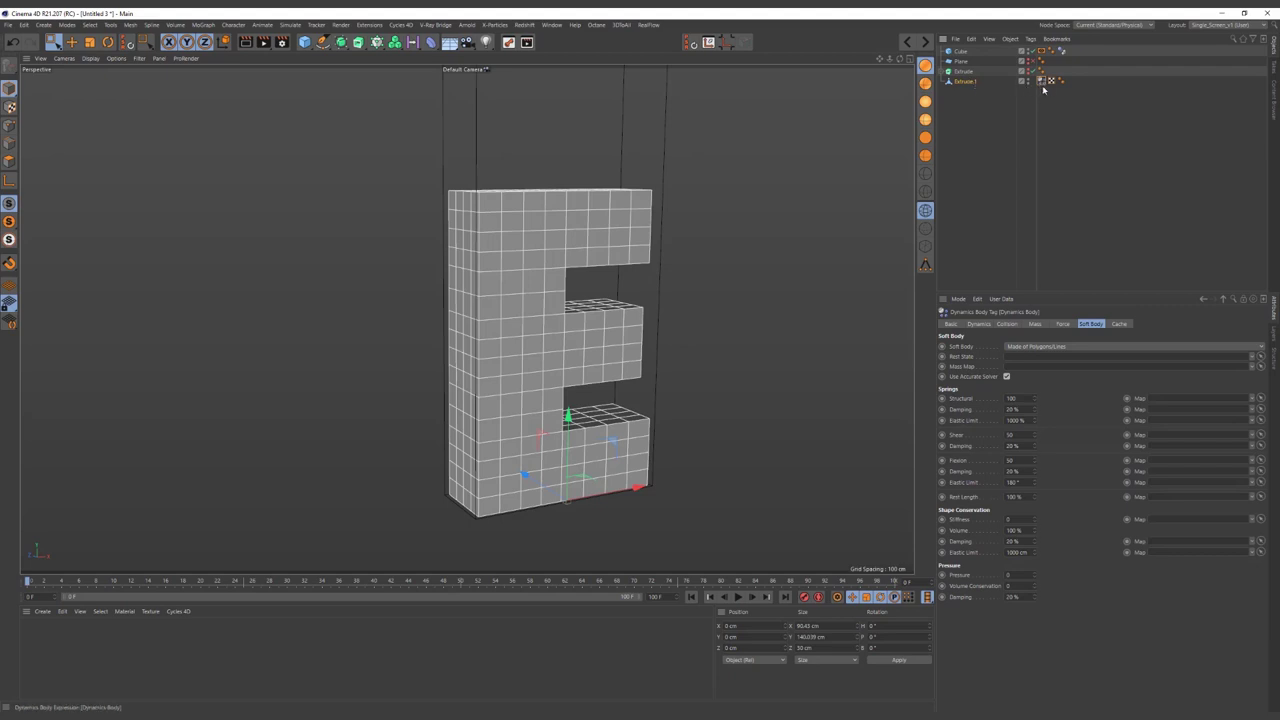
click(1006, 324)
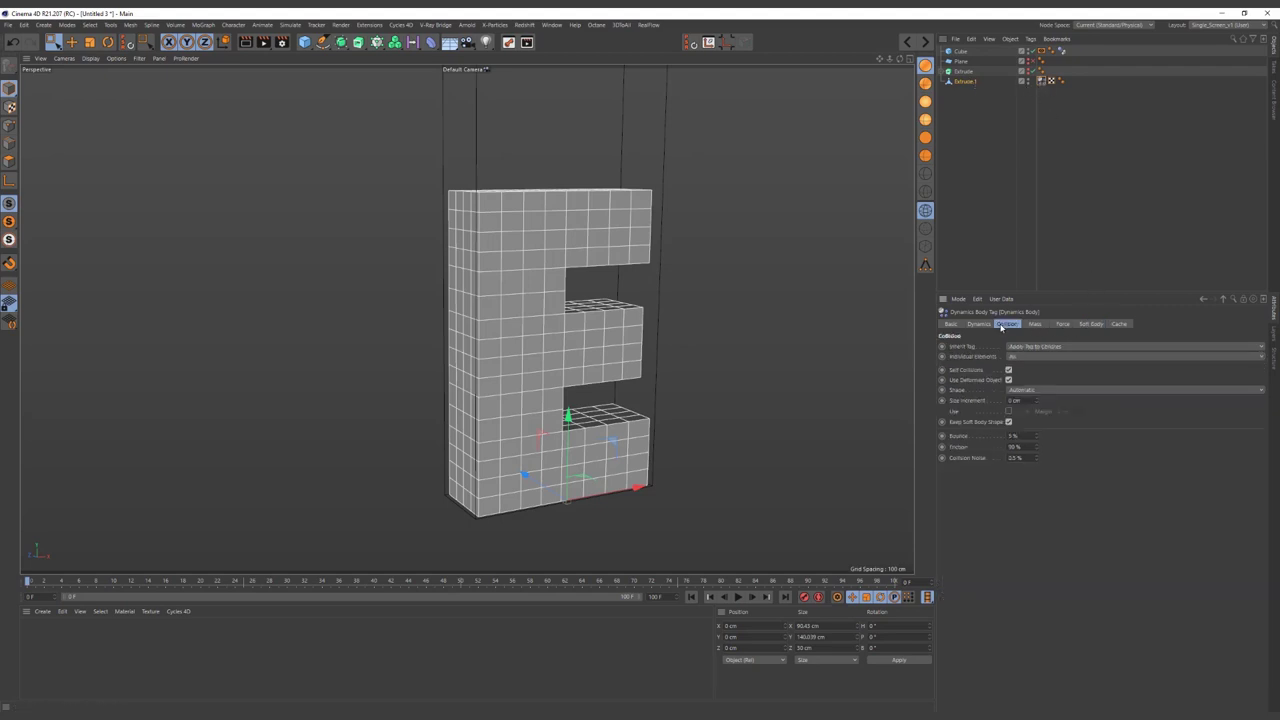
click(1045, 391)
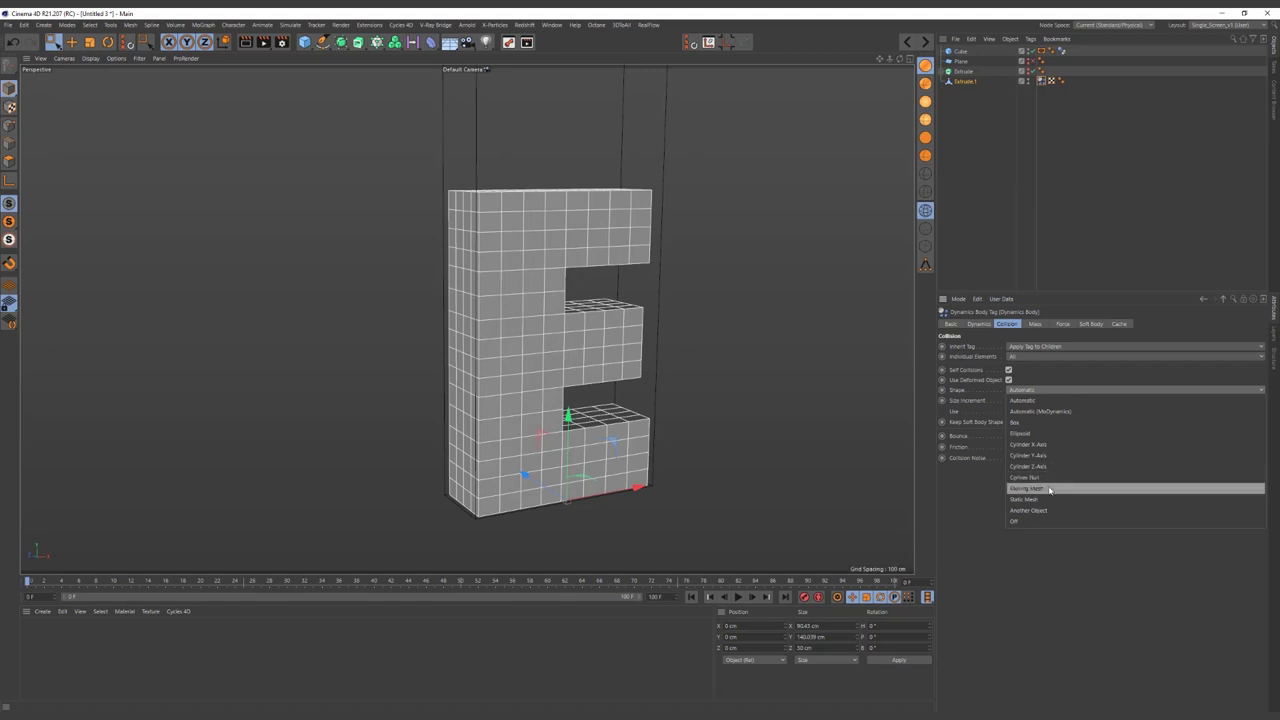
click(1049, 489)
- Set the Cube's Dynamics Body collision shape to Static Mesh
click(961, 51)
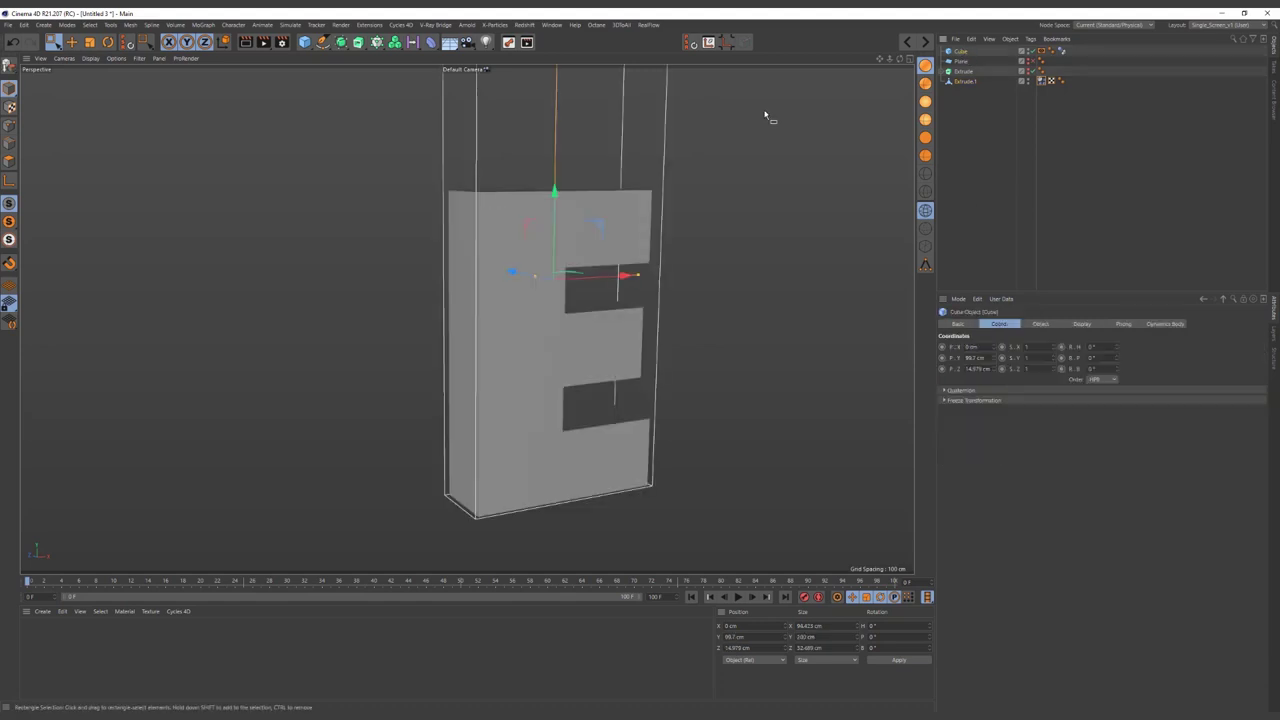
click(1052, 51)
click(1057, 391)
click(1049, 500)
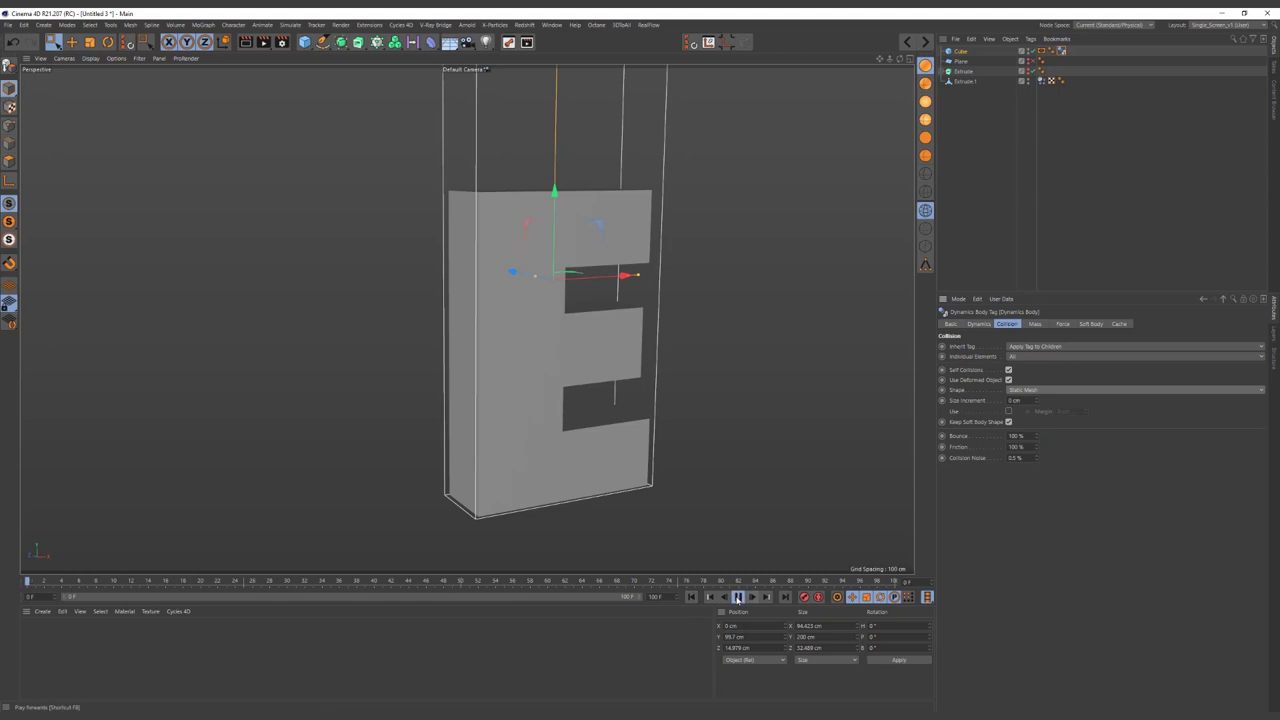
- Play the simulation to watch the E sag against the container, then view the rendered E_Letter clip
click(738, 597)
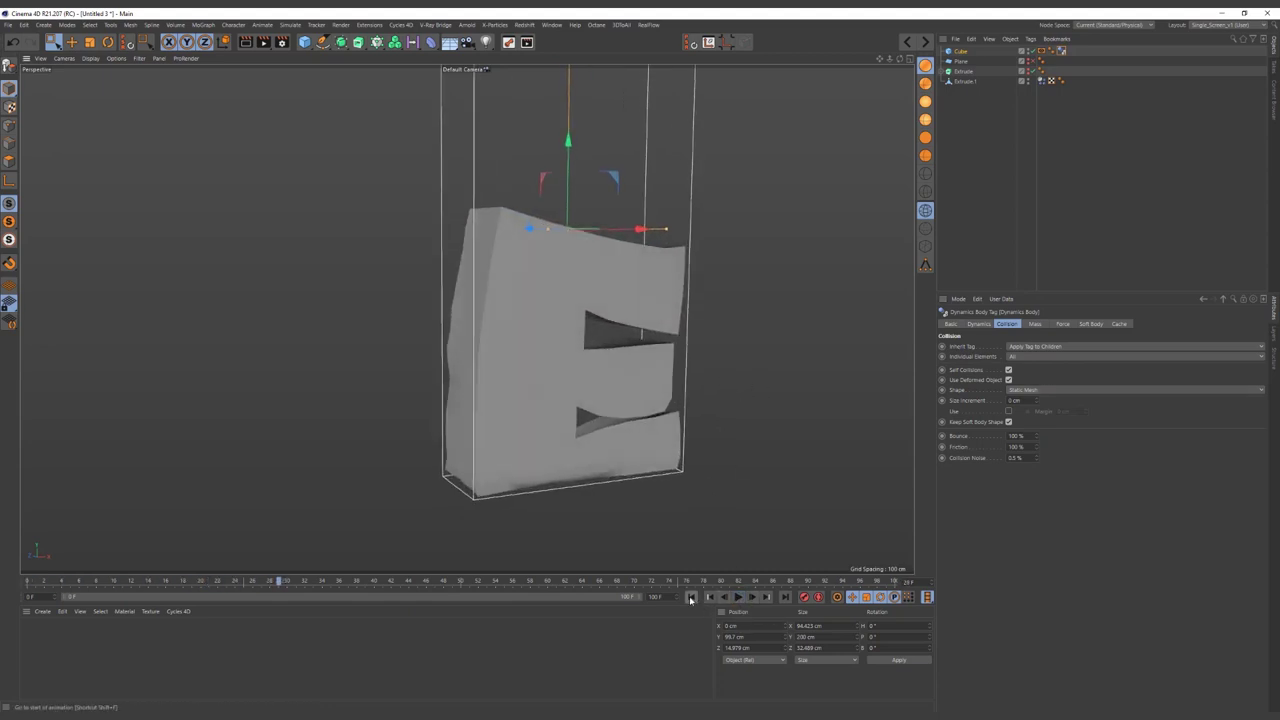
click(690, 597)
click(740, 597)
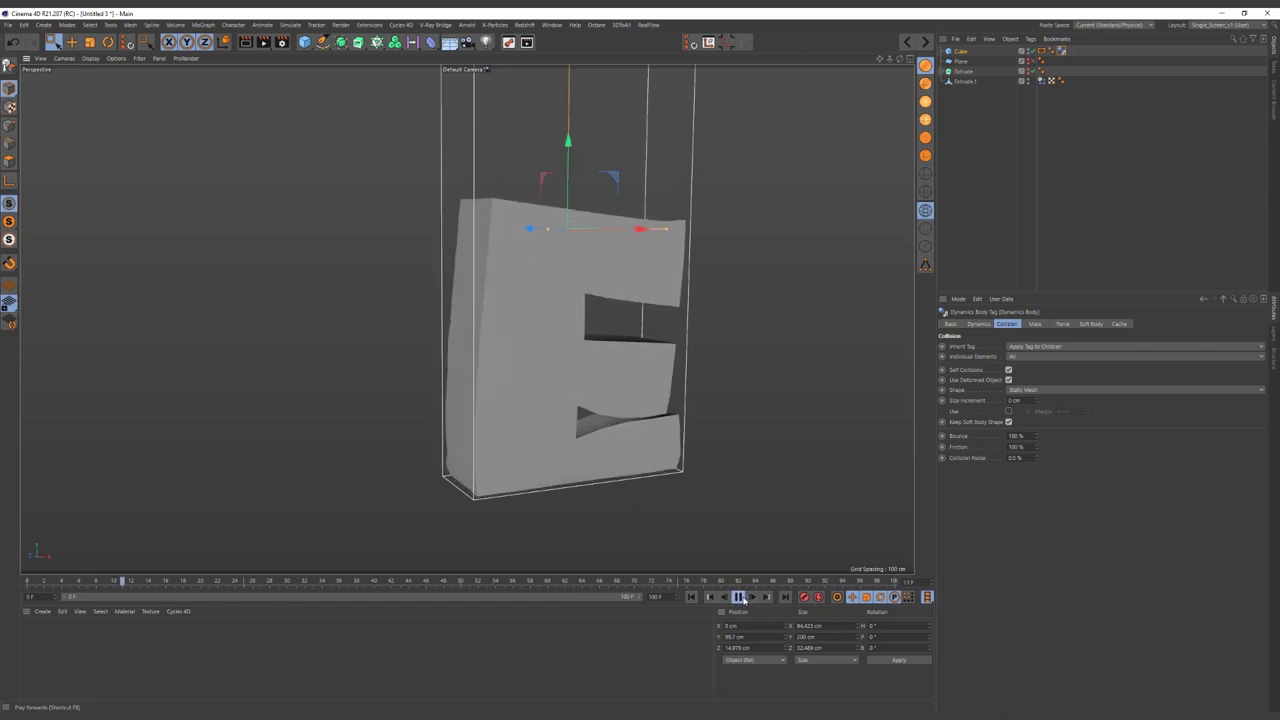
click(740, 597)
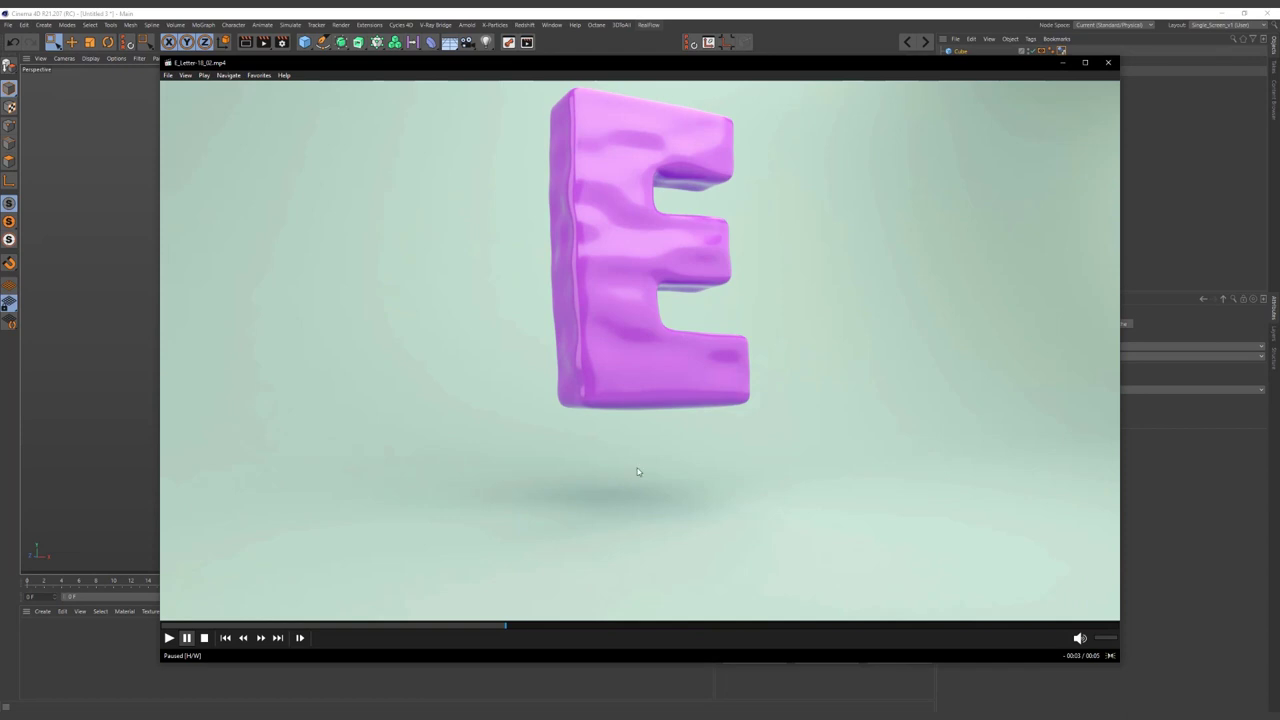
key(space)
key(space)
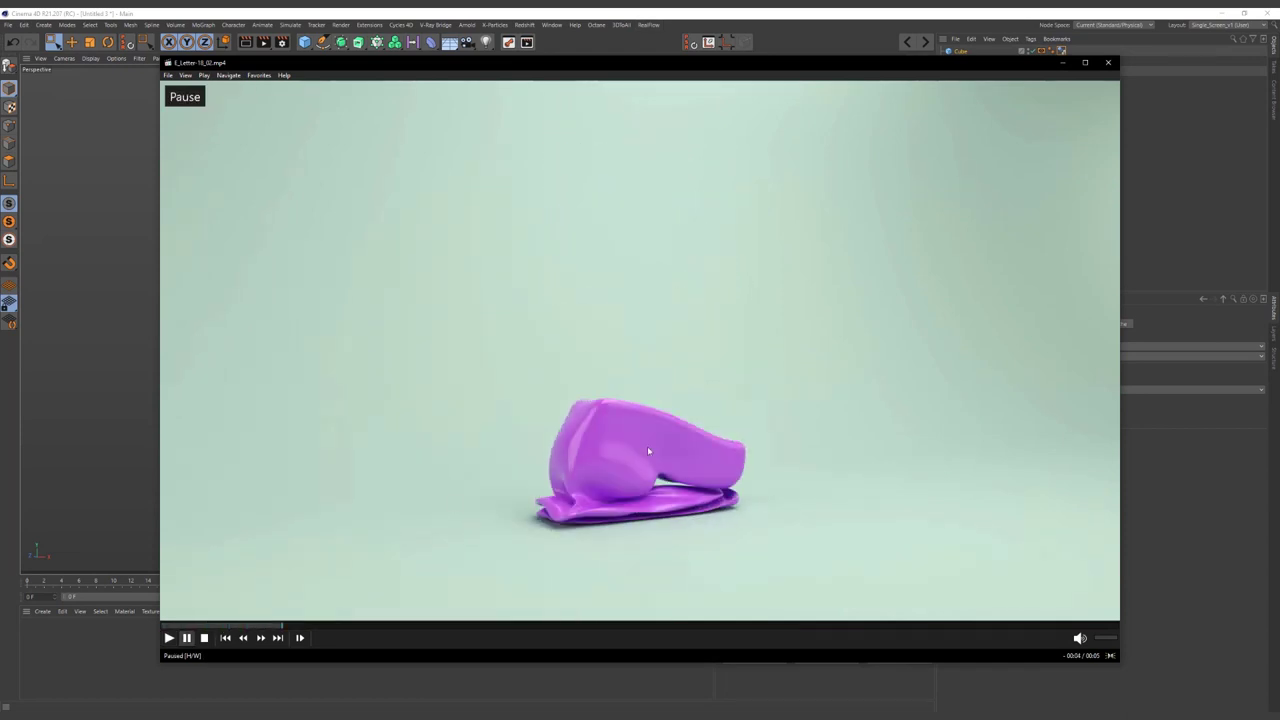
click(1062, 63)
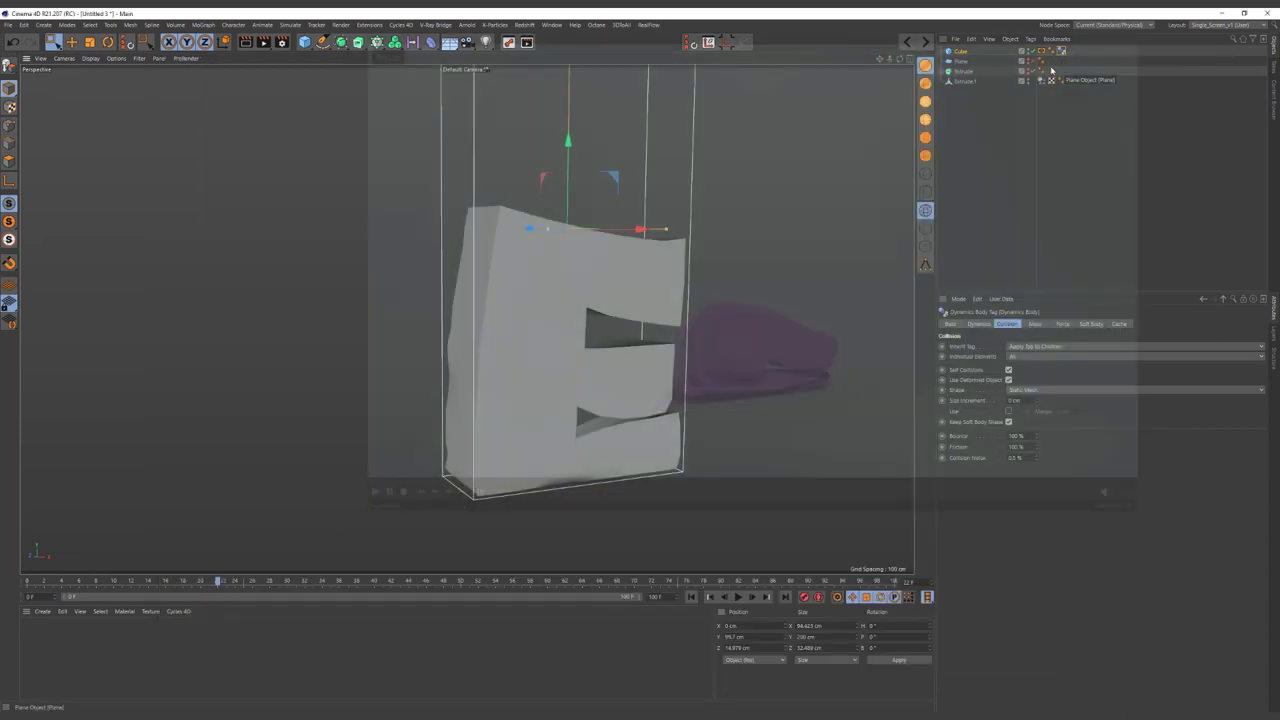
- Set Shear 10, Flexion 5, Flexion Damping 10% and Elastic Limit 30°, then replay the collapse
click(1063, 325)
click(1089, 323)
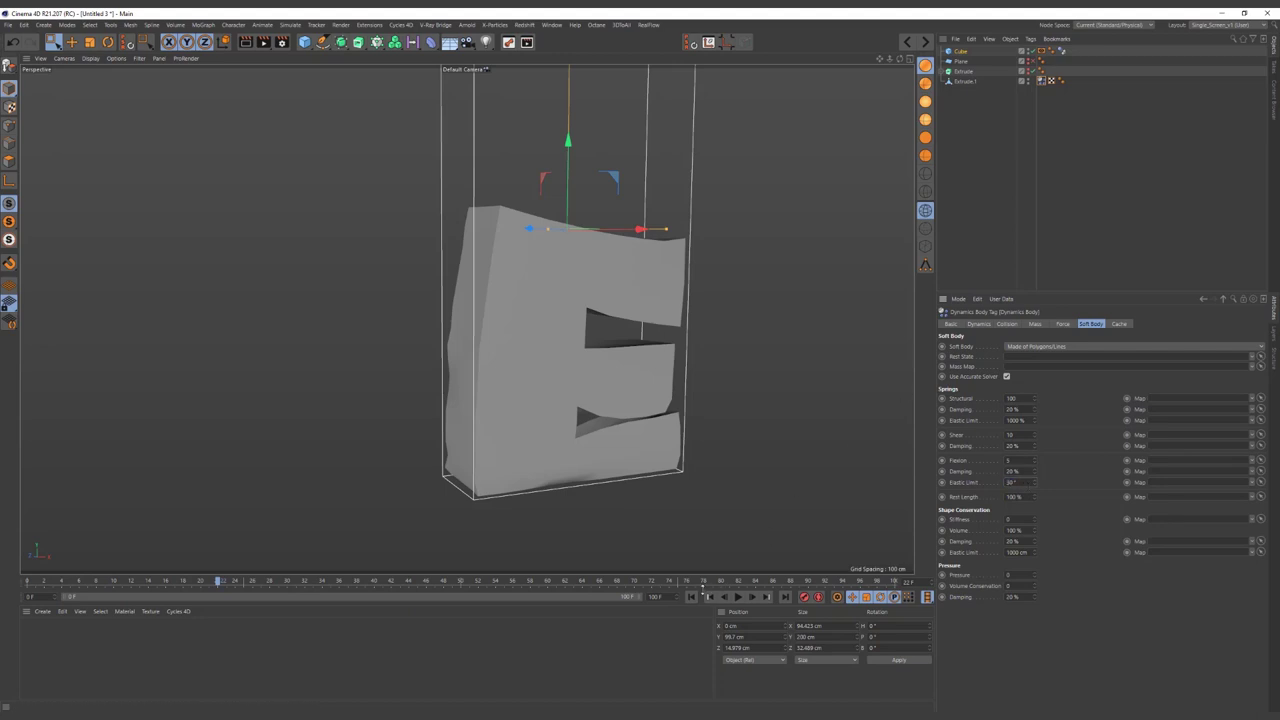
click(692, 597)
click(738, 597)
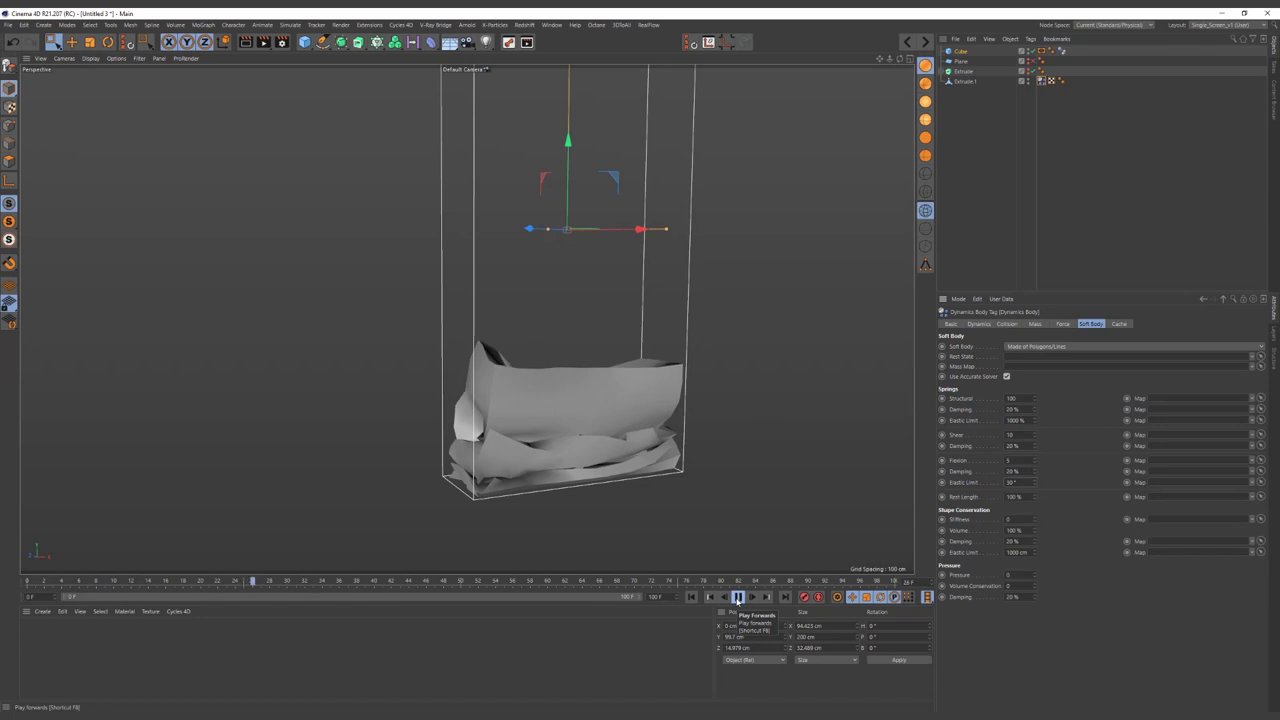
click(738, 597)
text(10)
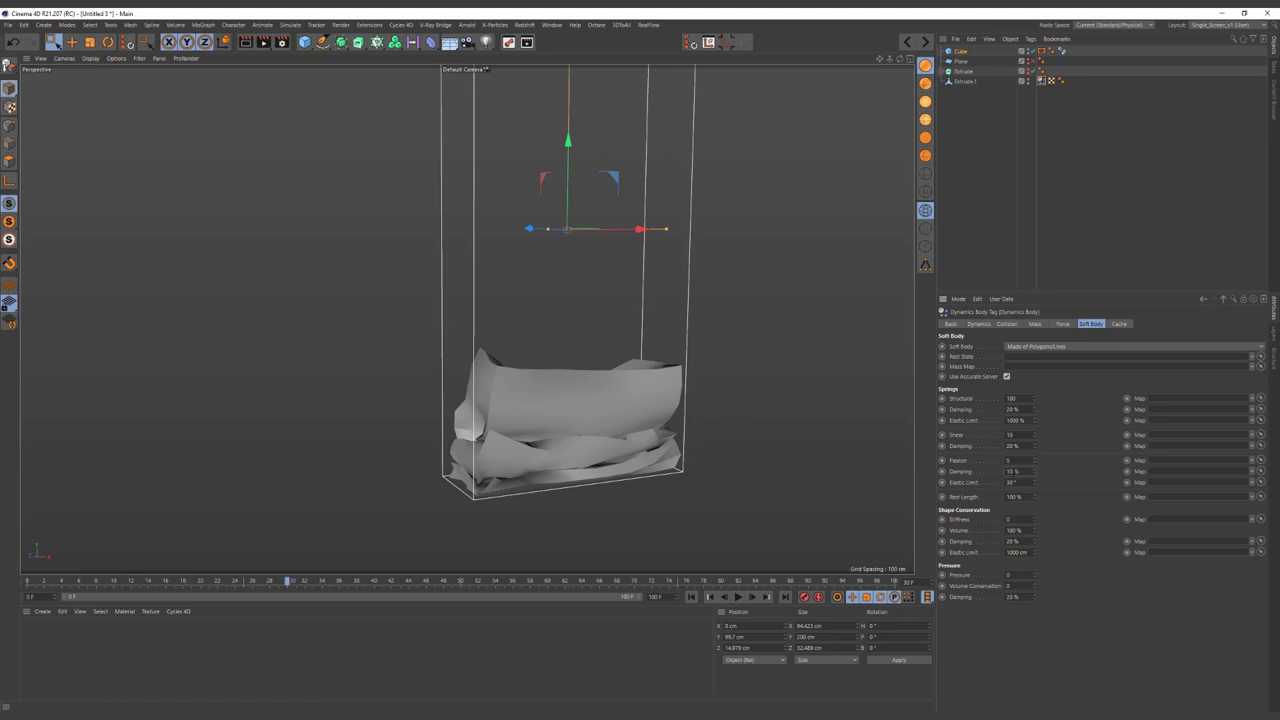
click(691, 597)
click(738, 597)
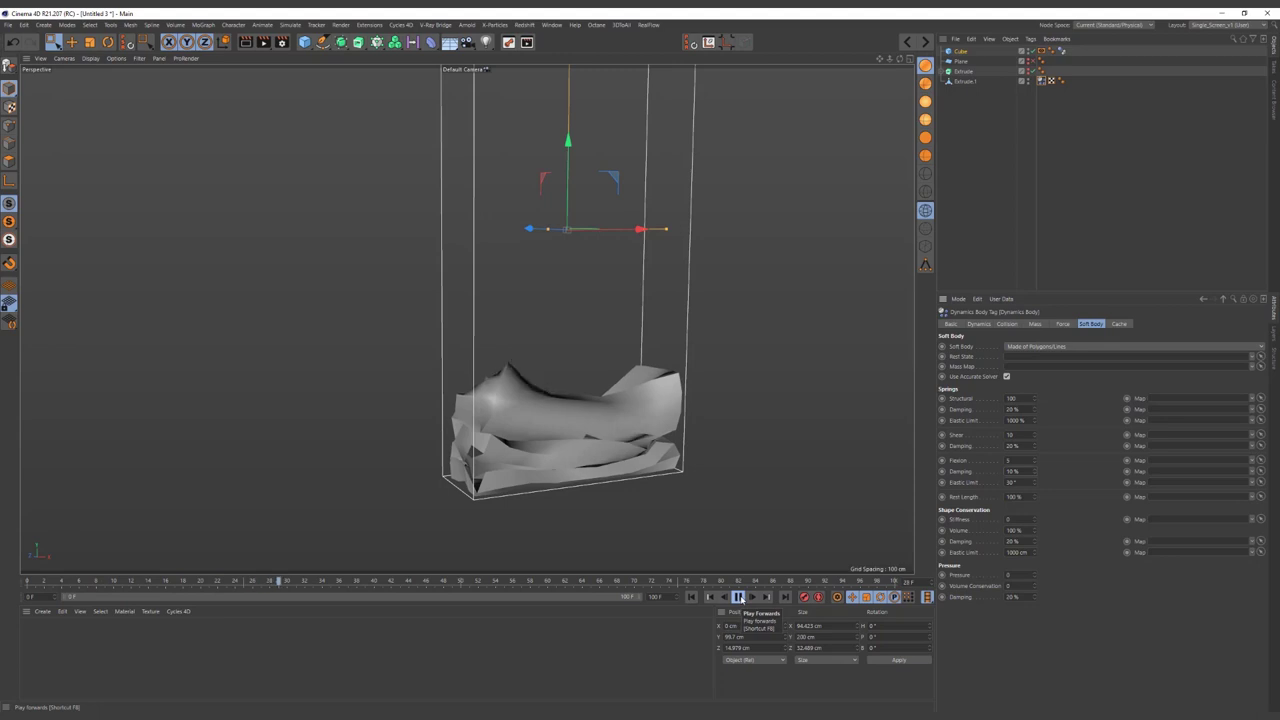
click(738, 597)
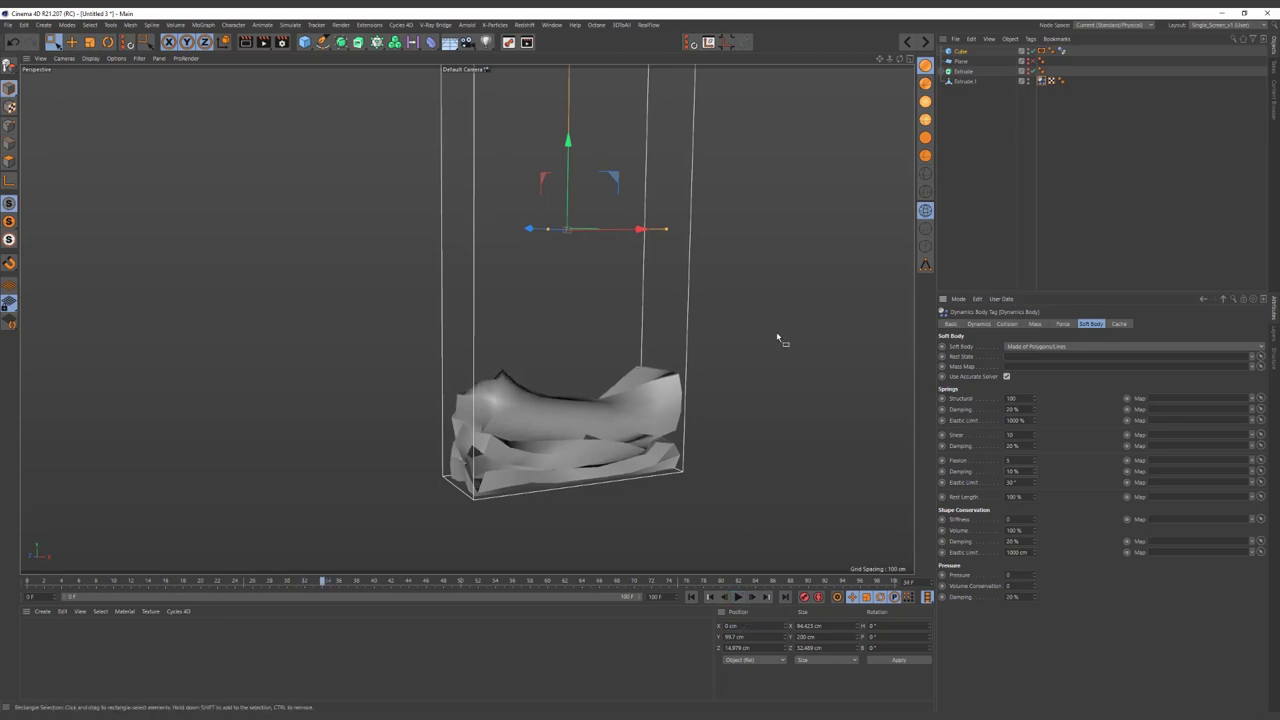
alt+drag(778, 338, 790, 330)
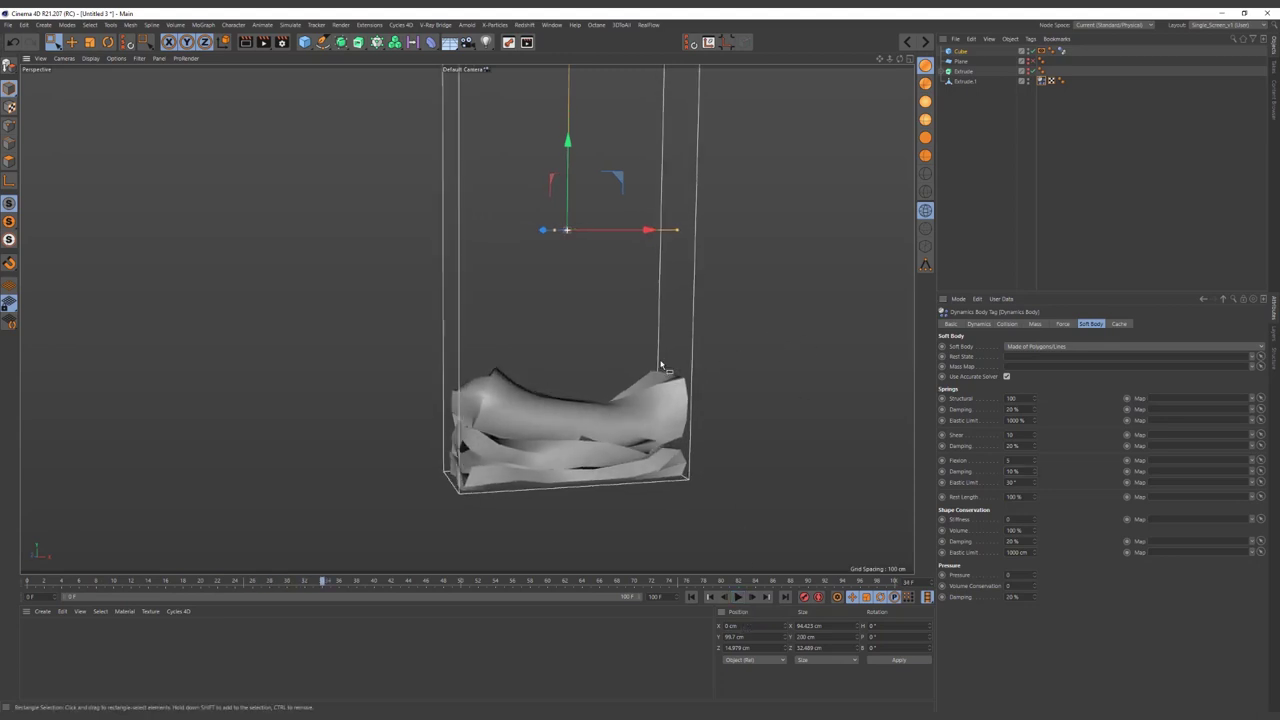
- Rename the extruded E to 'E level 01' and duplicate it
click(966, 81)
double_click(966, 81)
text(ck )
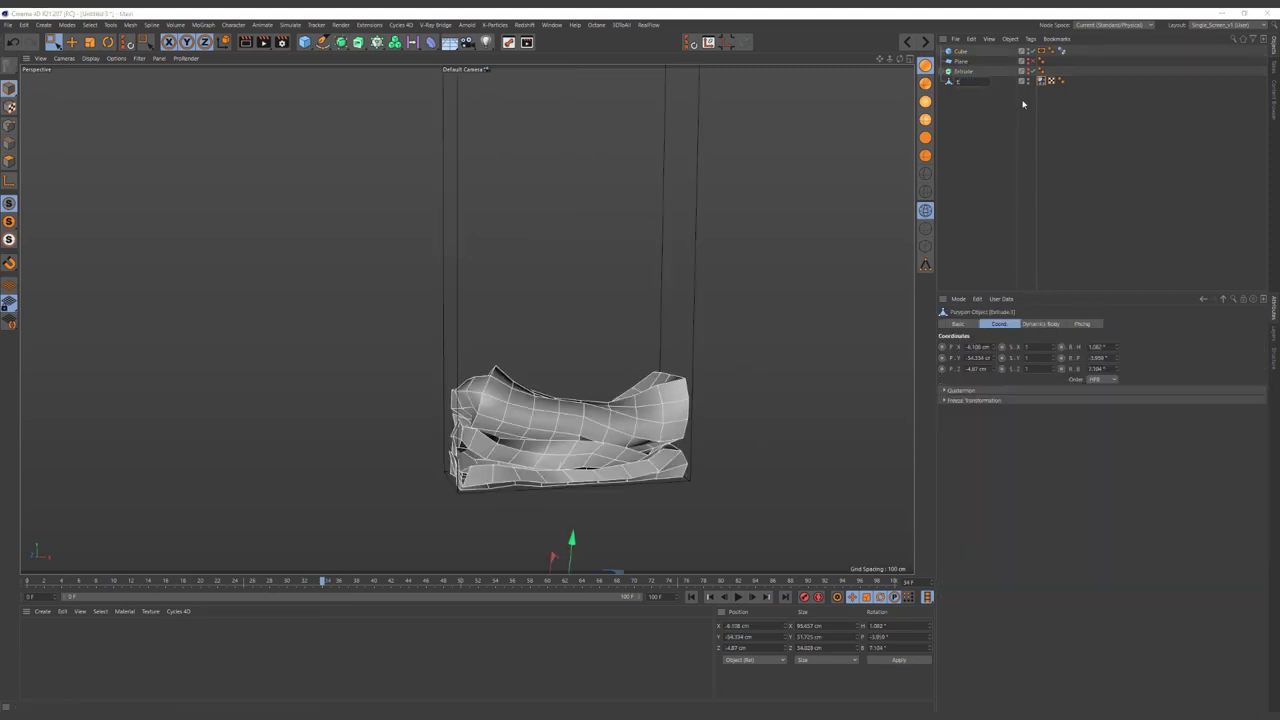
text(01)
key(Return)
ctrl+drag(972, 84, 971, 95)
- Delete the Dynamics Body tag from the duplicate E level 01.1
click(691, 597)
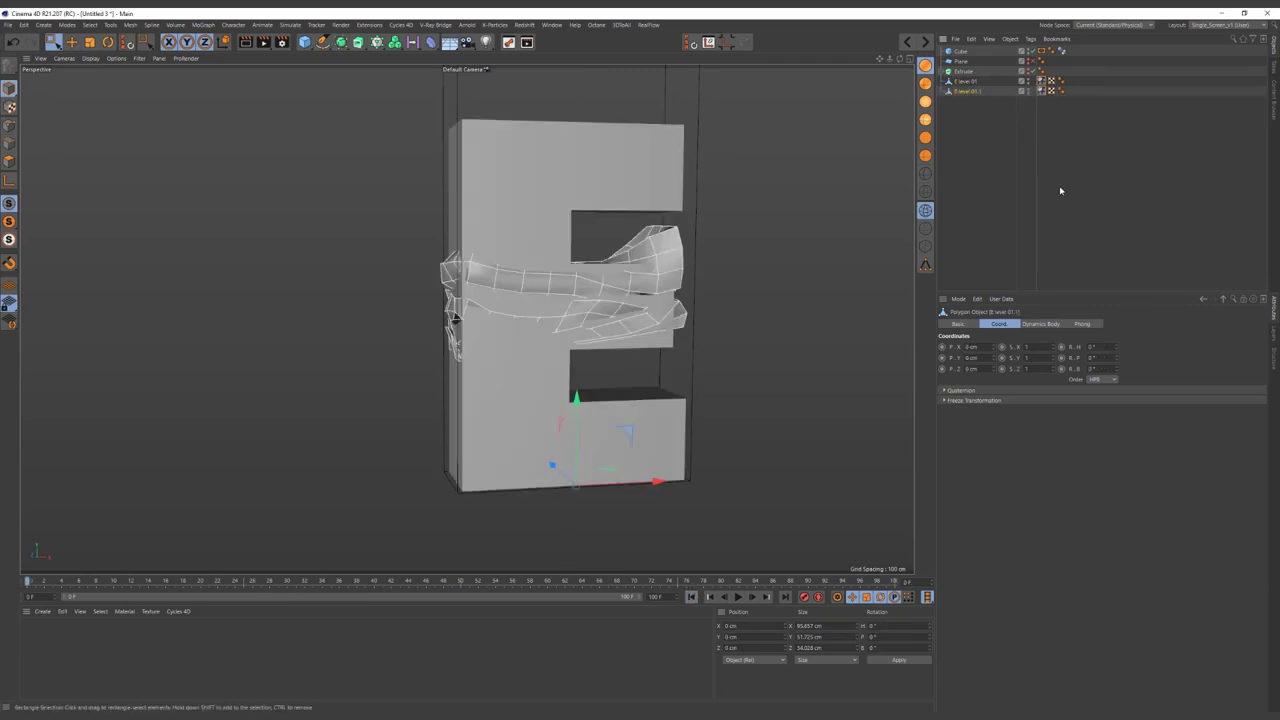
click(1057, 105)
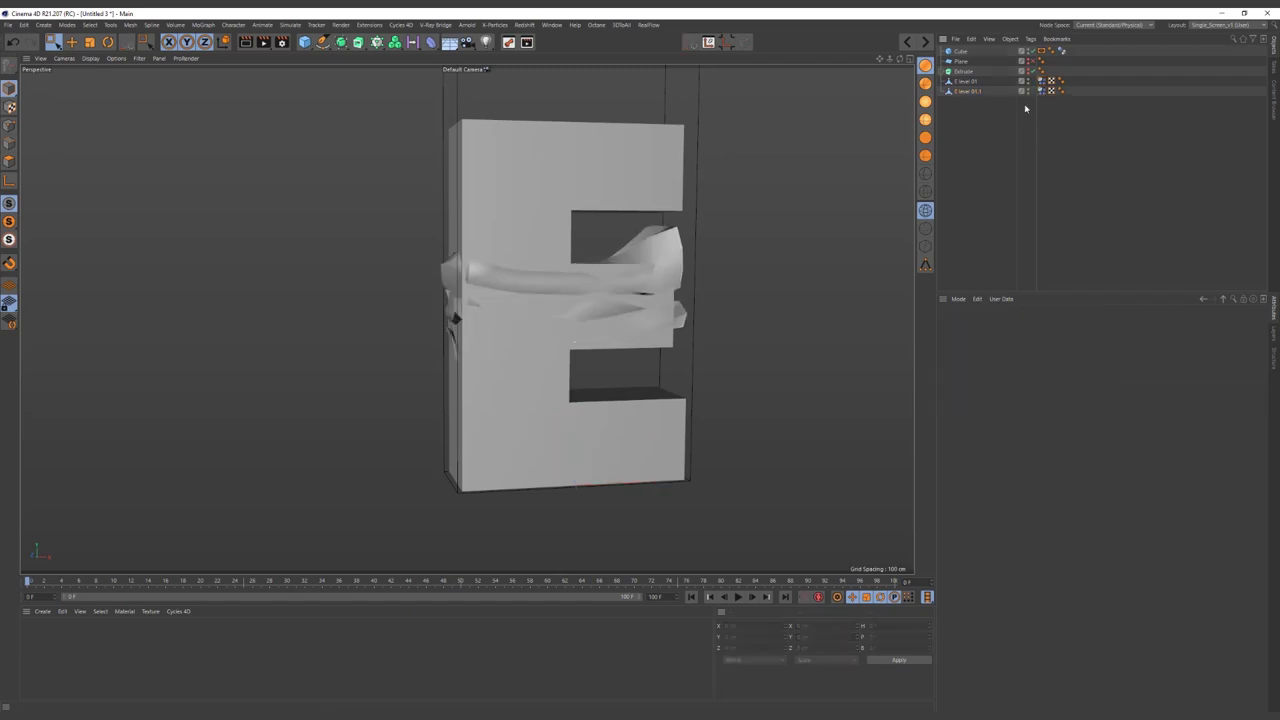
click(970, 82)
click(977, 92)
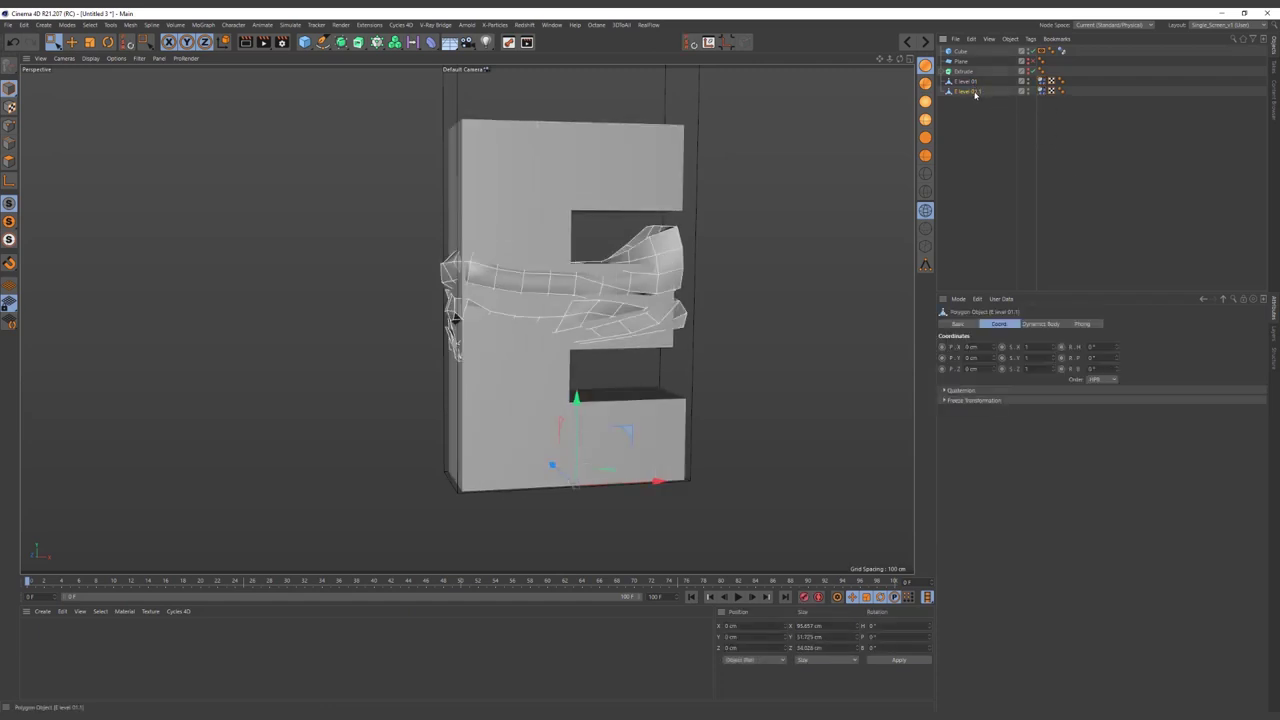
click(1046, 91)
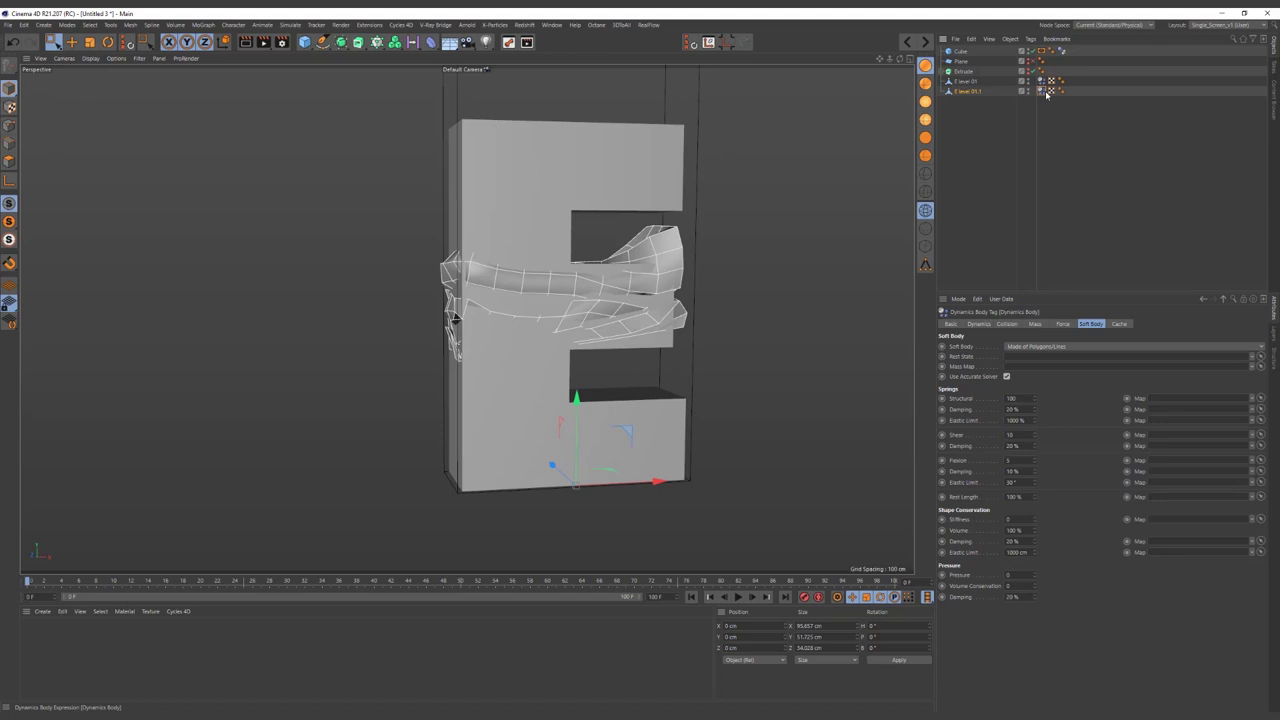
click(966, 91)
key(Delete)
click(967, 84)
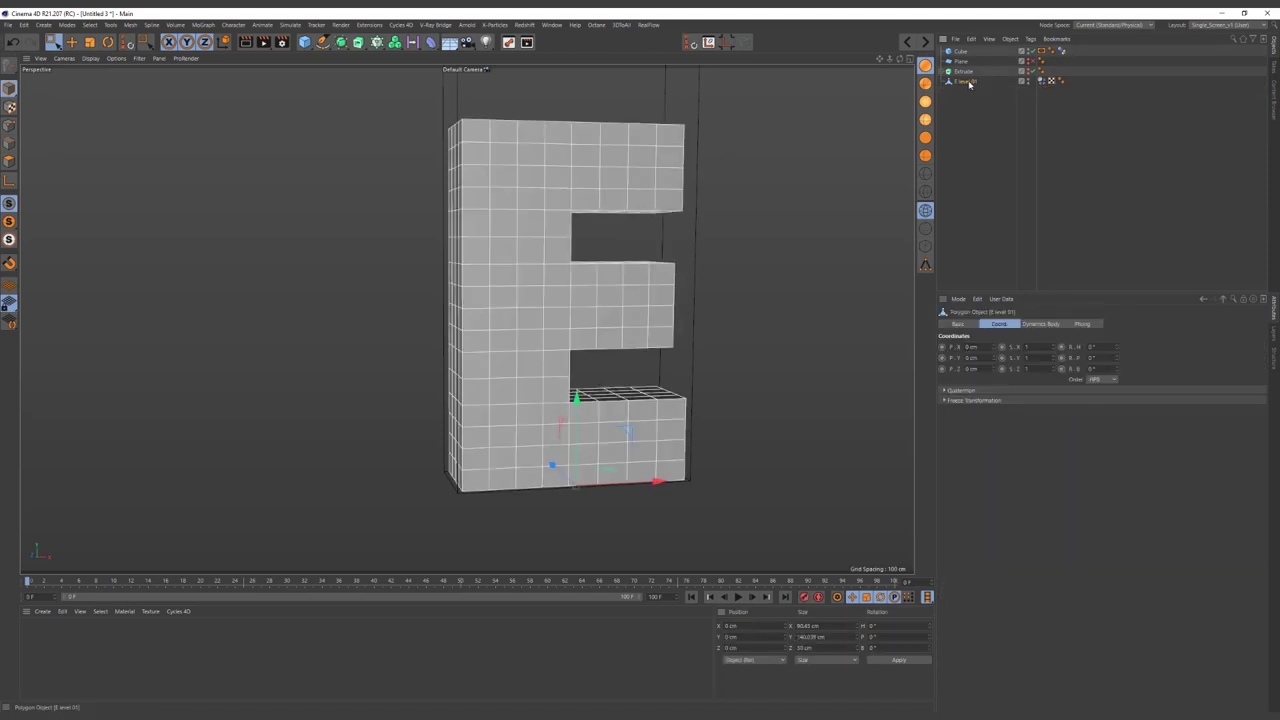
key(ctrl+z)
click(1043, 92)
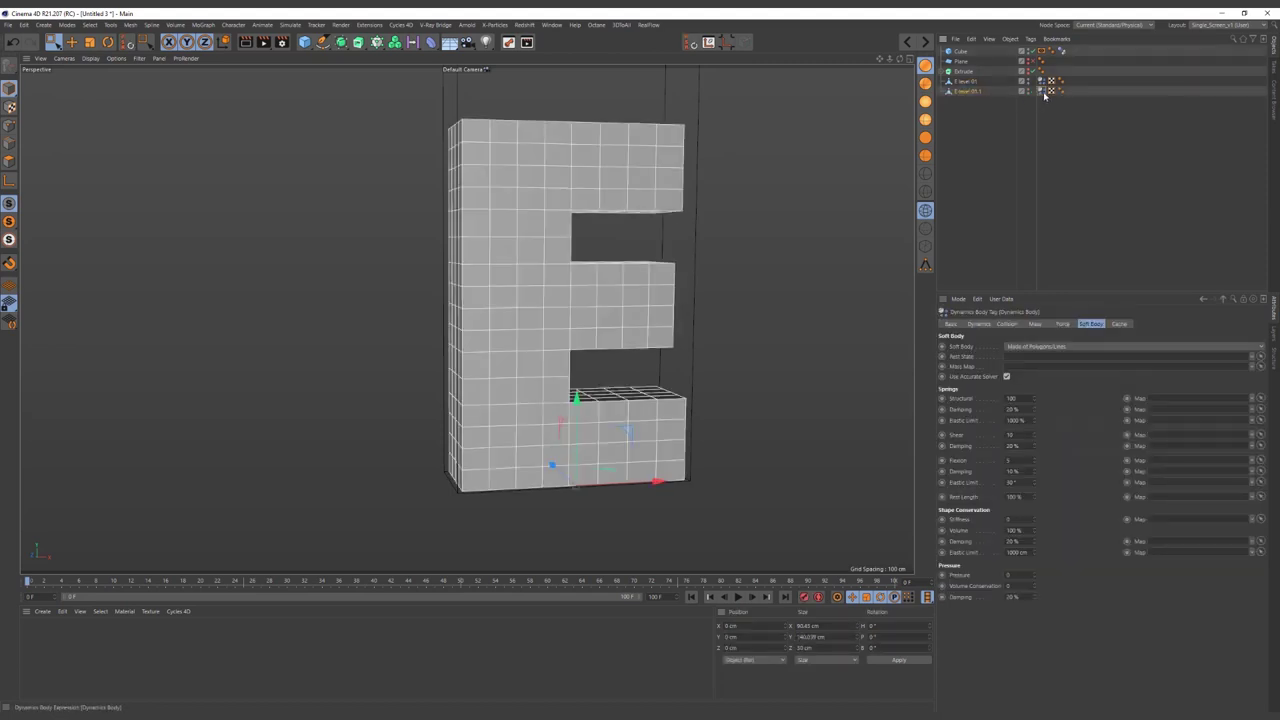
click(986, 91)
- Rename the duplicate to 'E level 02', then play briefly and rewind to frame 0
double_click(978, 91)
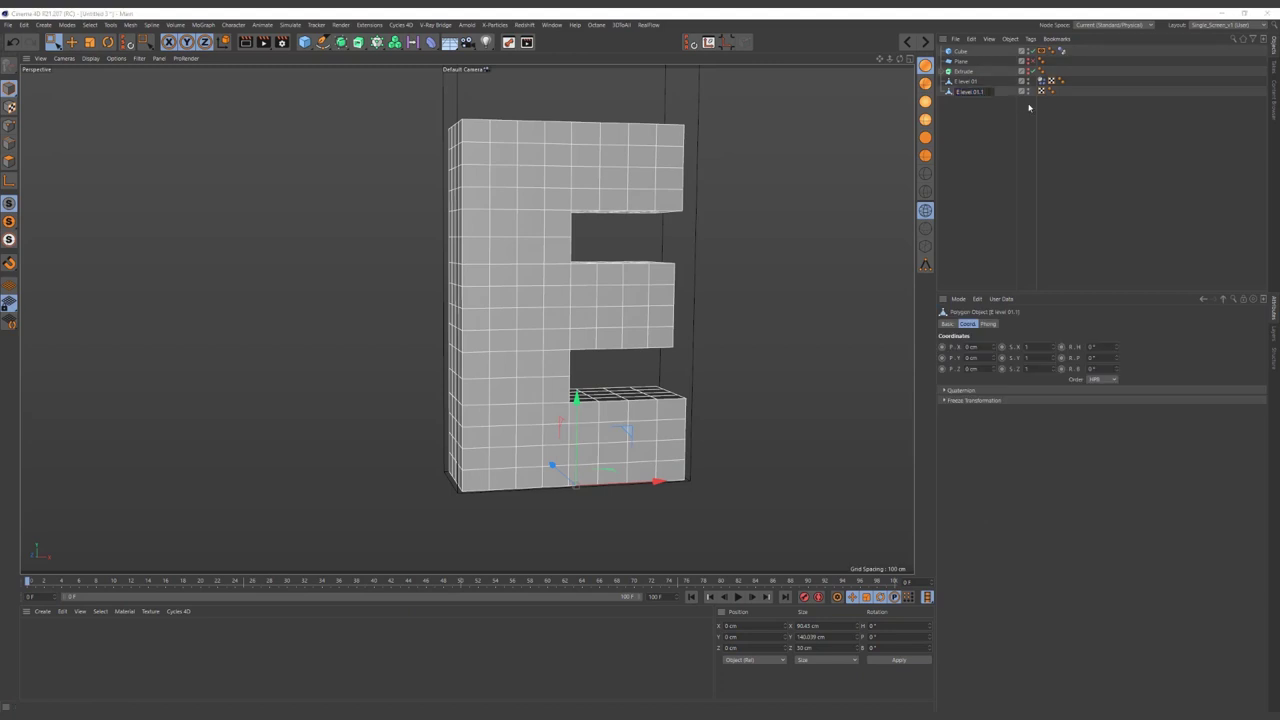
text(2)
key(Return)
click(977, 85)
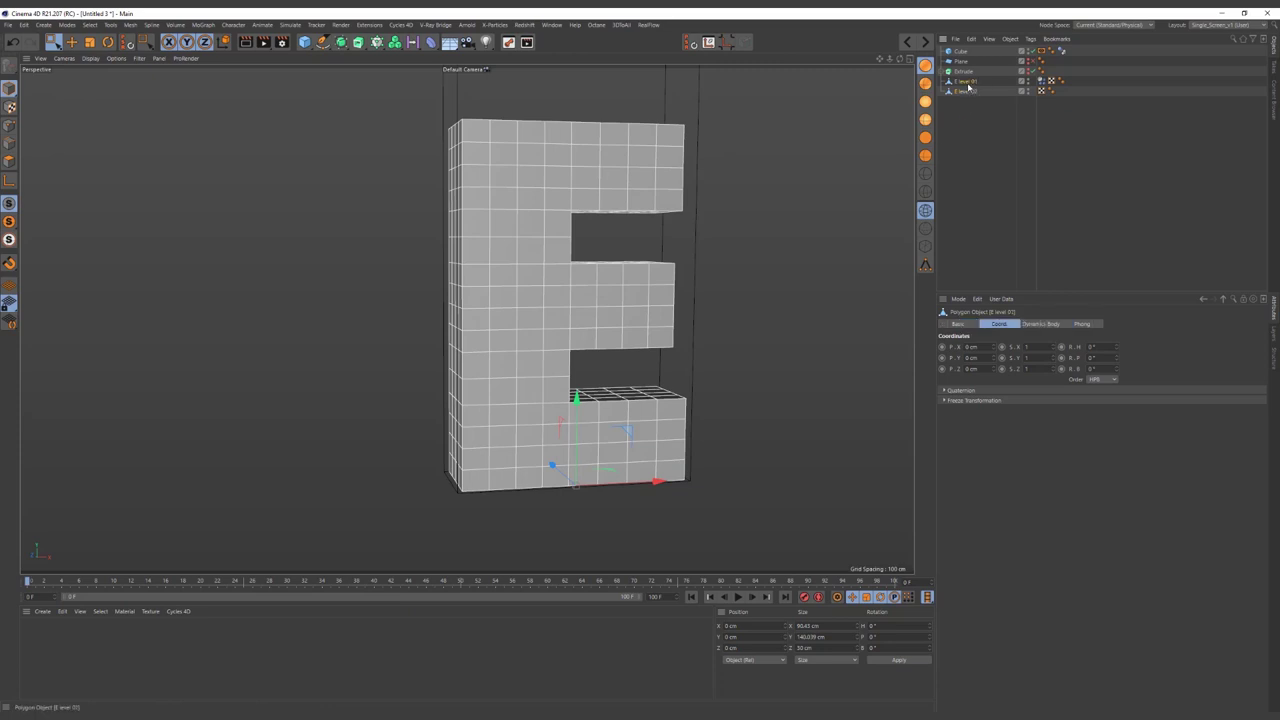
click(969, 92)
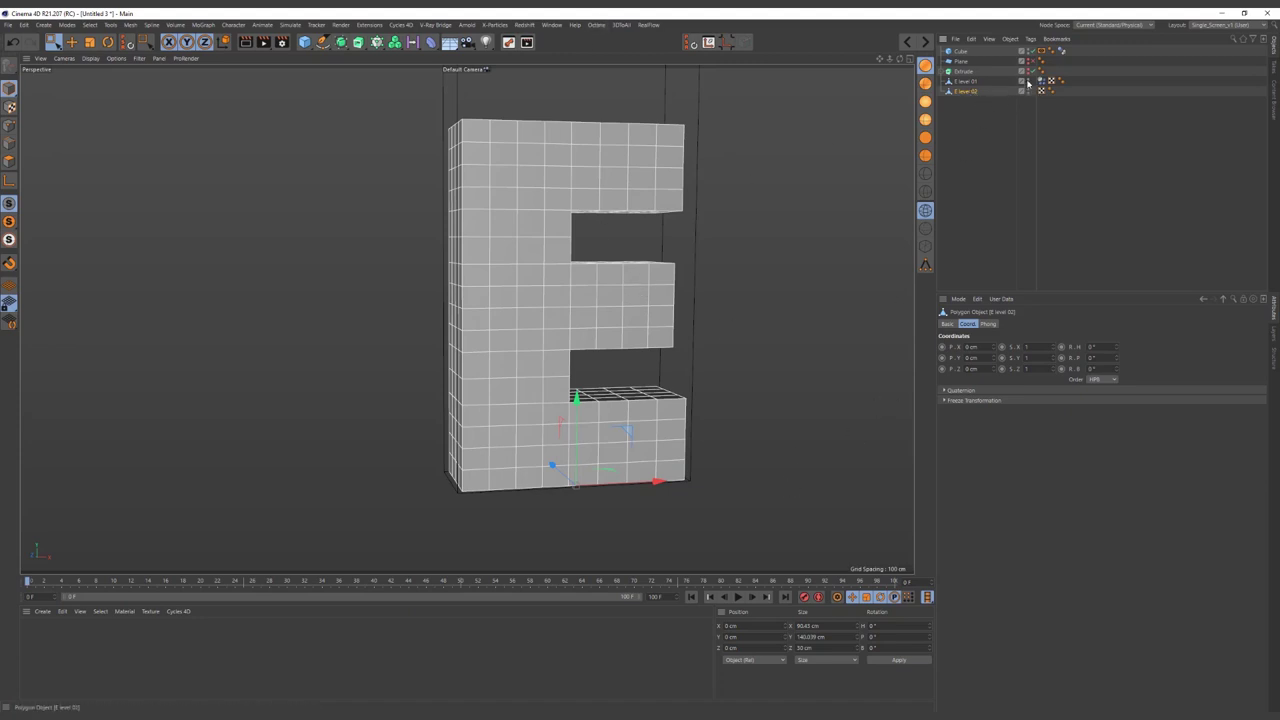
click(738, 597)
click(738, 597)
click(690, 598)
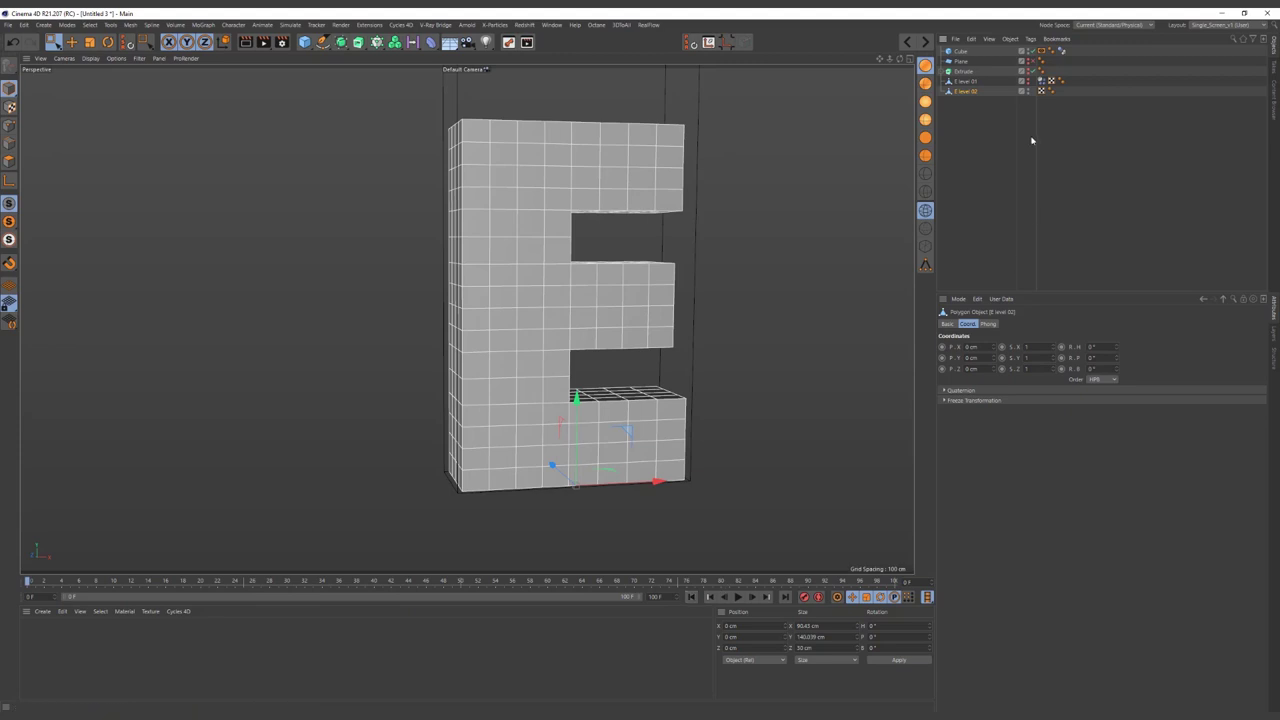
- Add a Pose Morph tag to E level 02 with Points enabled and E level 01 as target
right_click(966, 91)
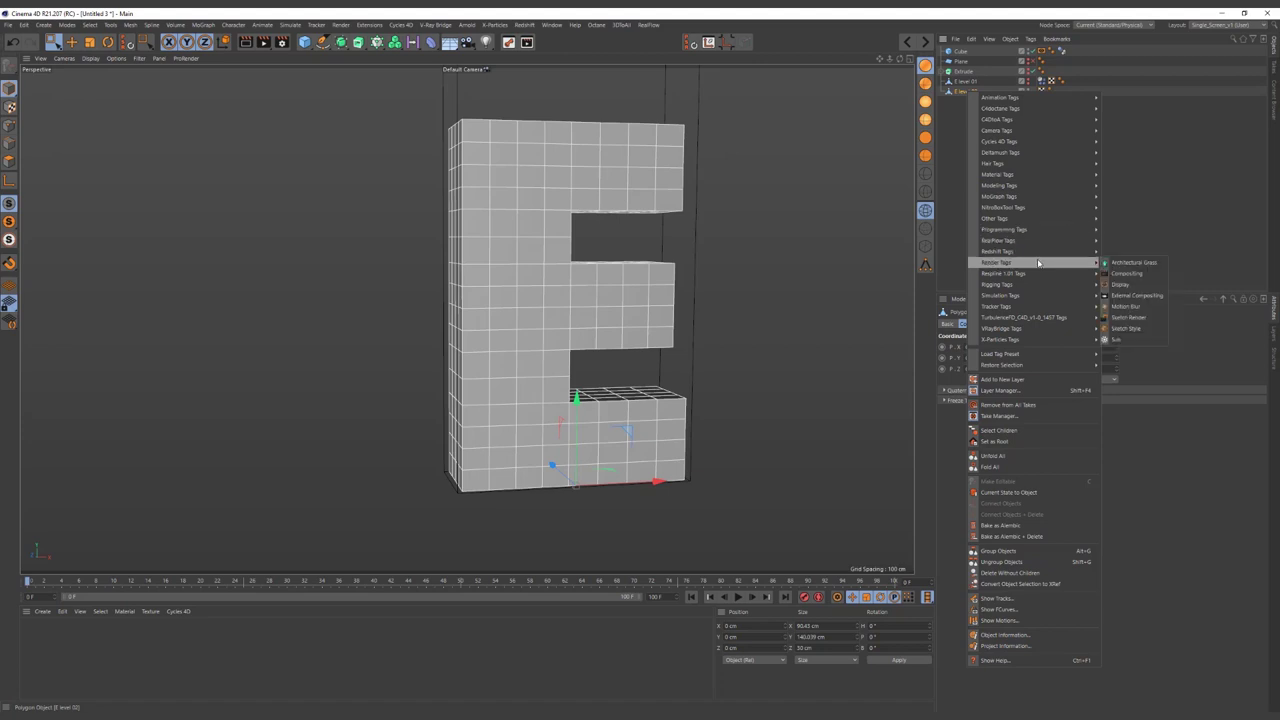
mouse_move(997, 284)
click(1127, 361)
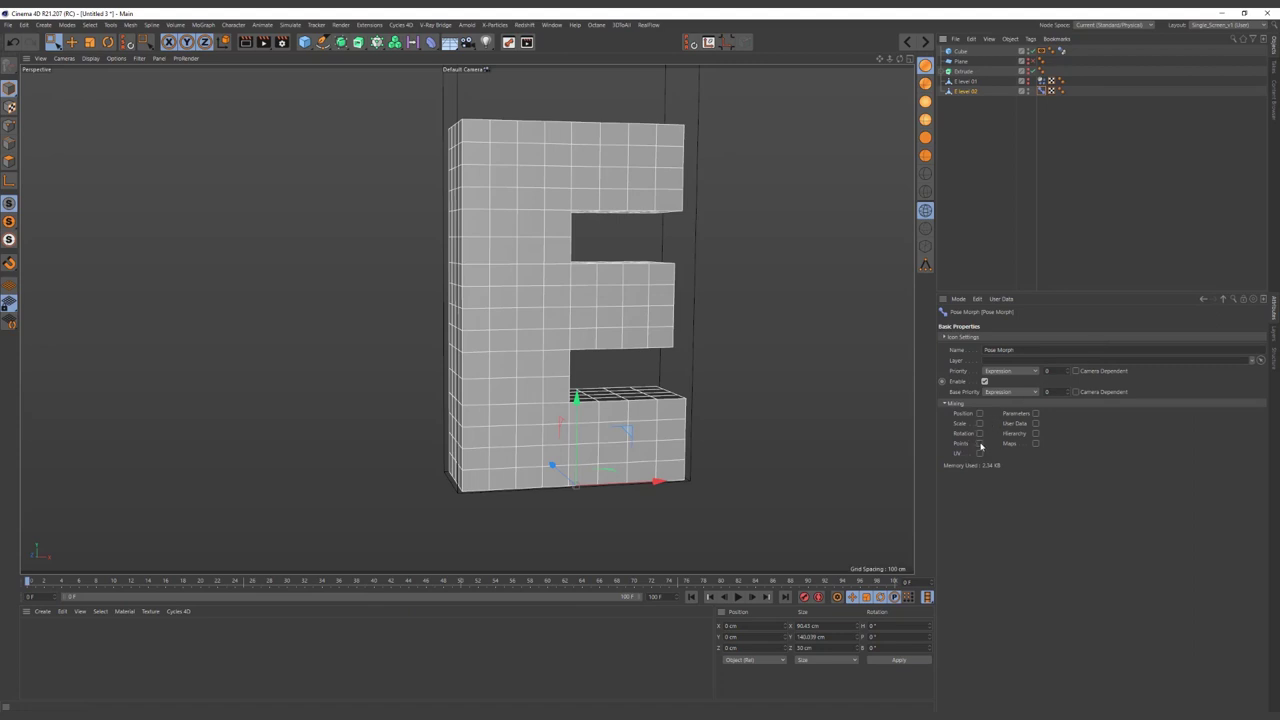
click(980, 444)
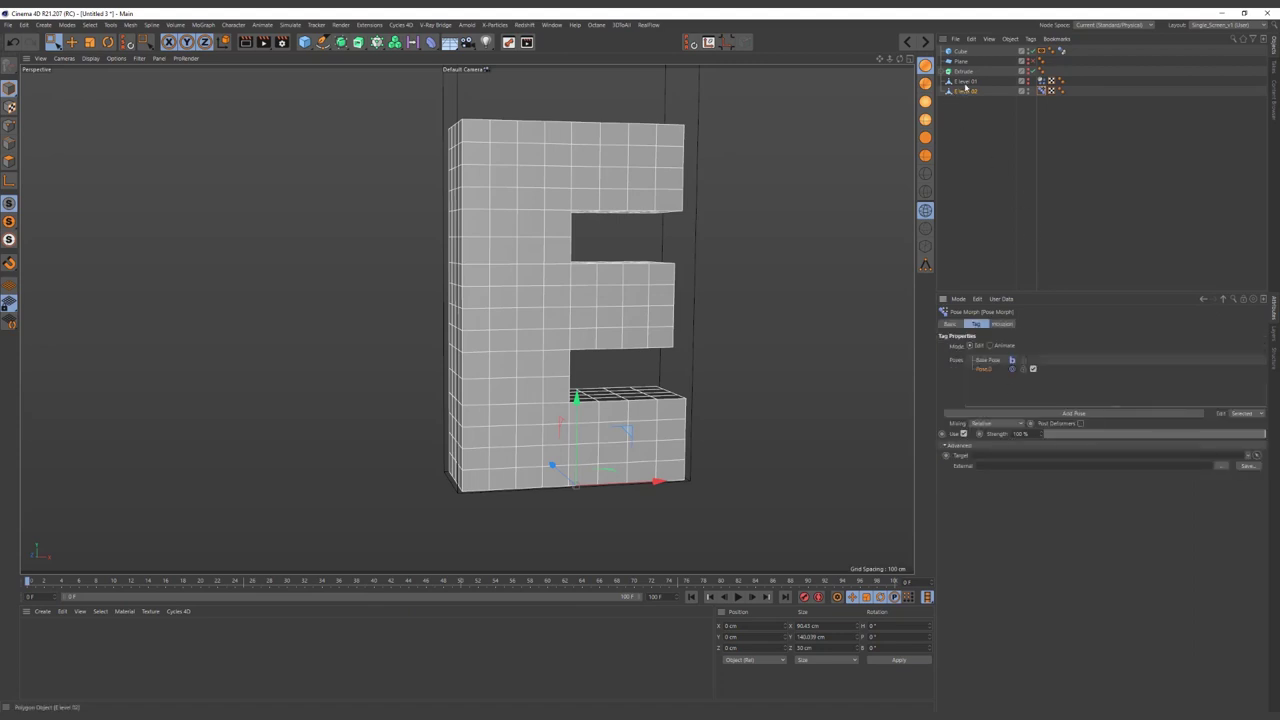
drag(987, 450, 990, 457)
click(953, 181)
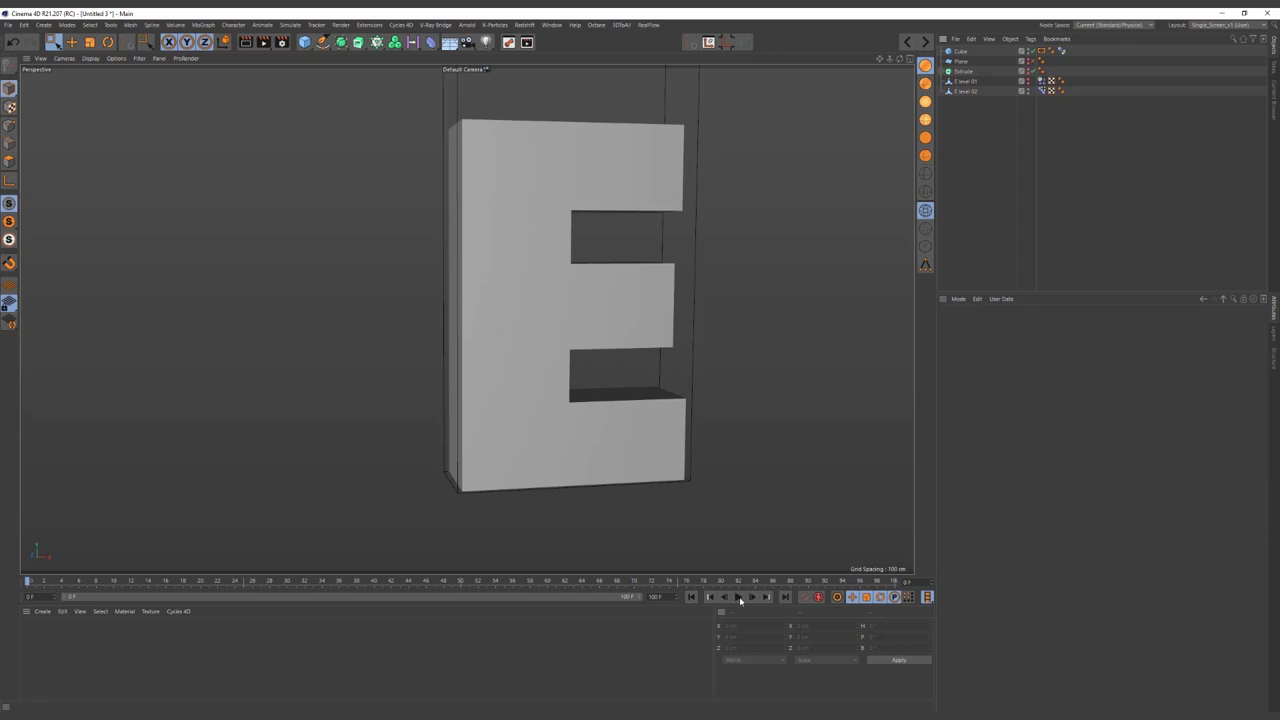
click(739, 597)
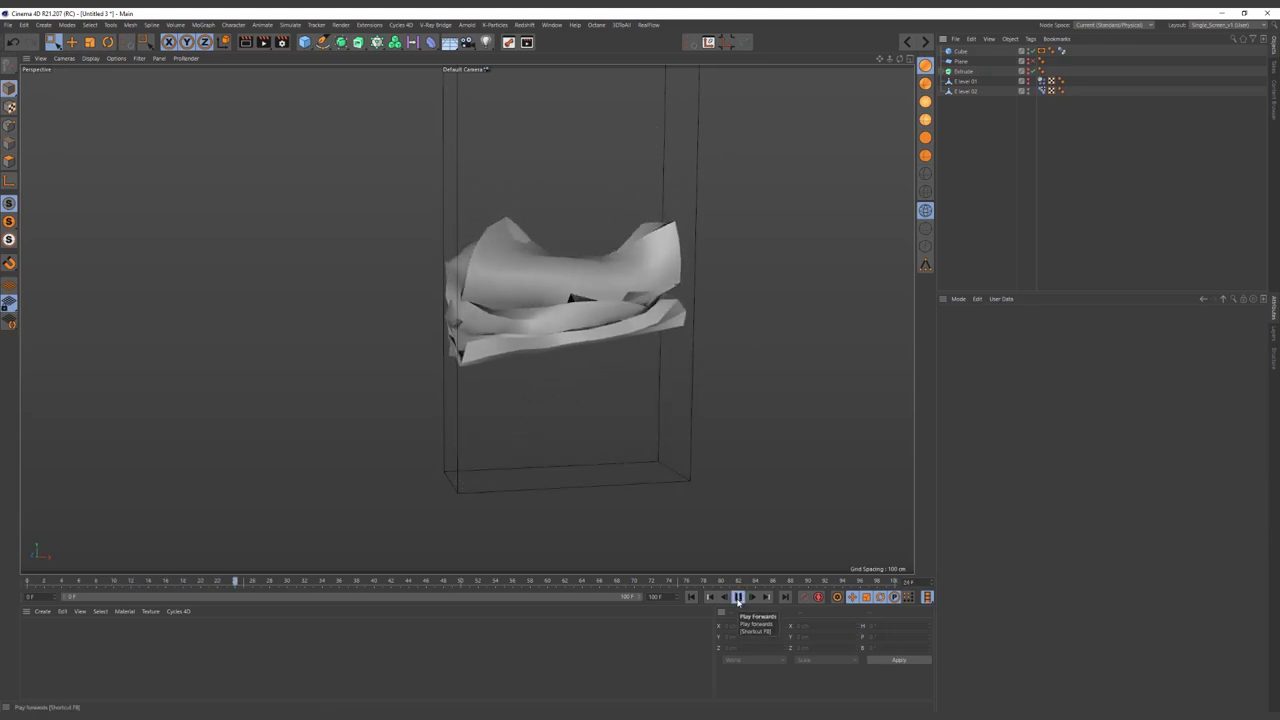
click(738, 597)
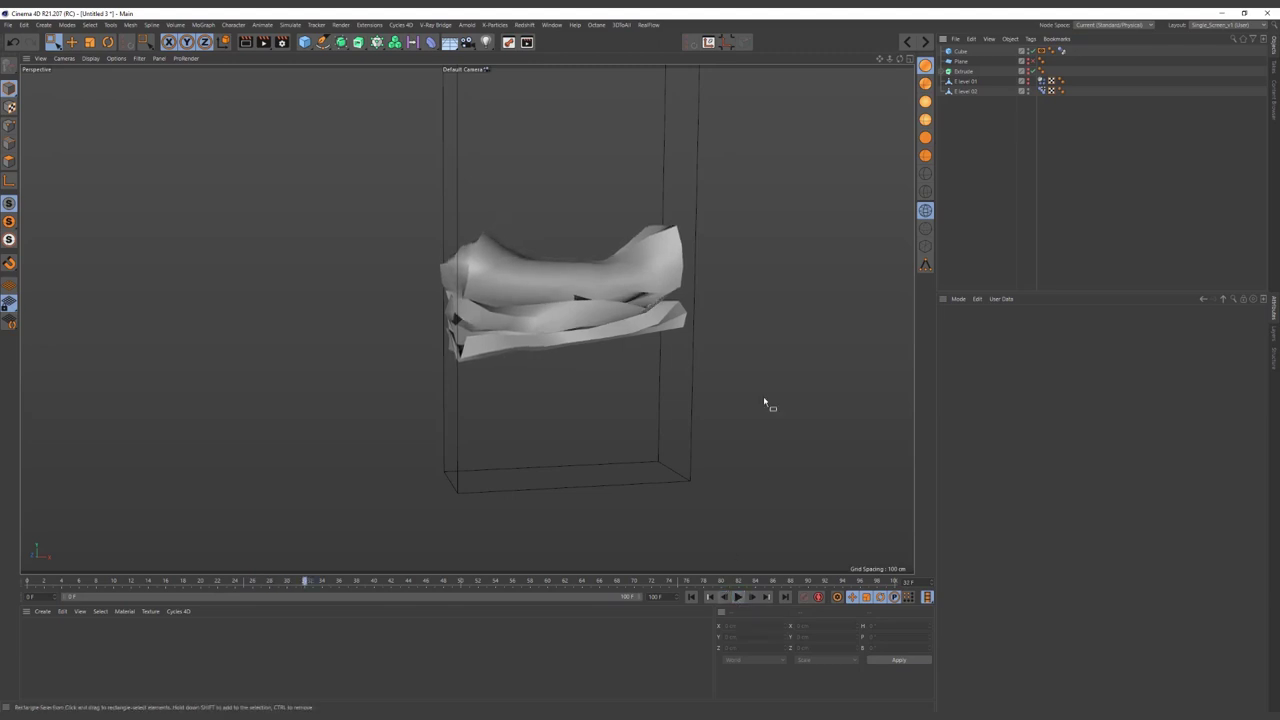
click(966, 91)
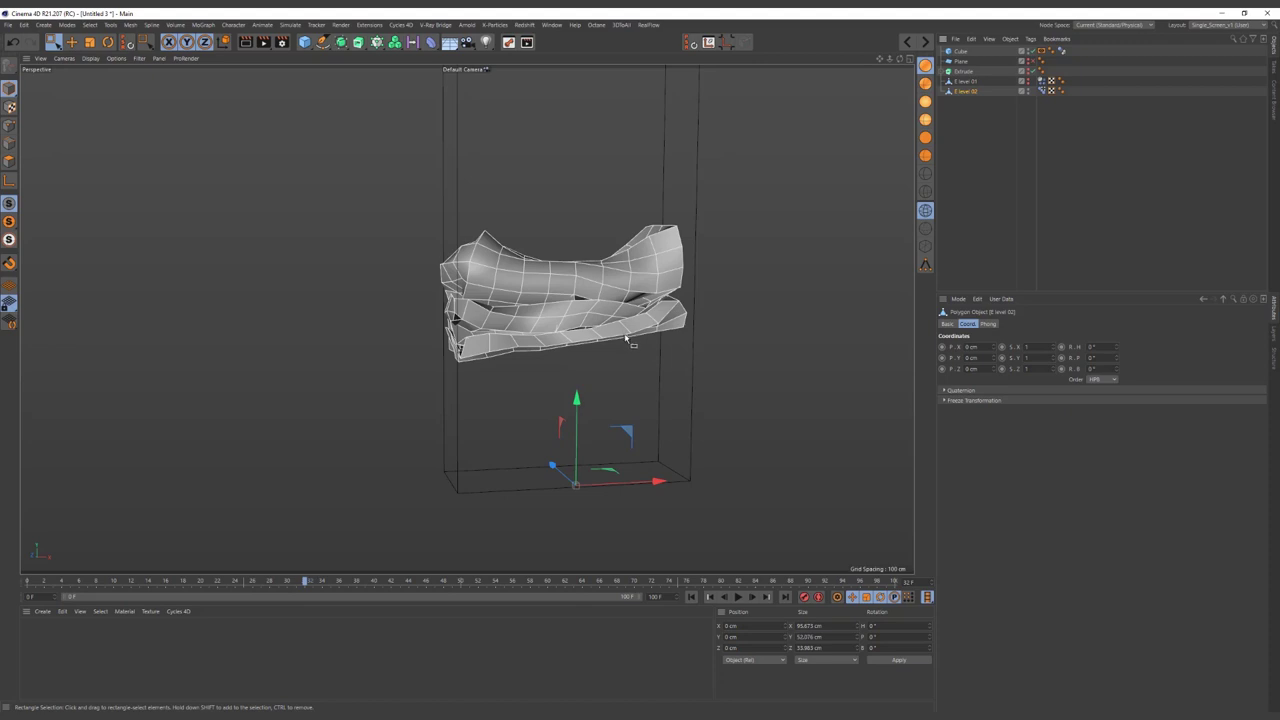
click(691, 597)
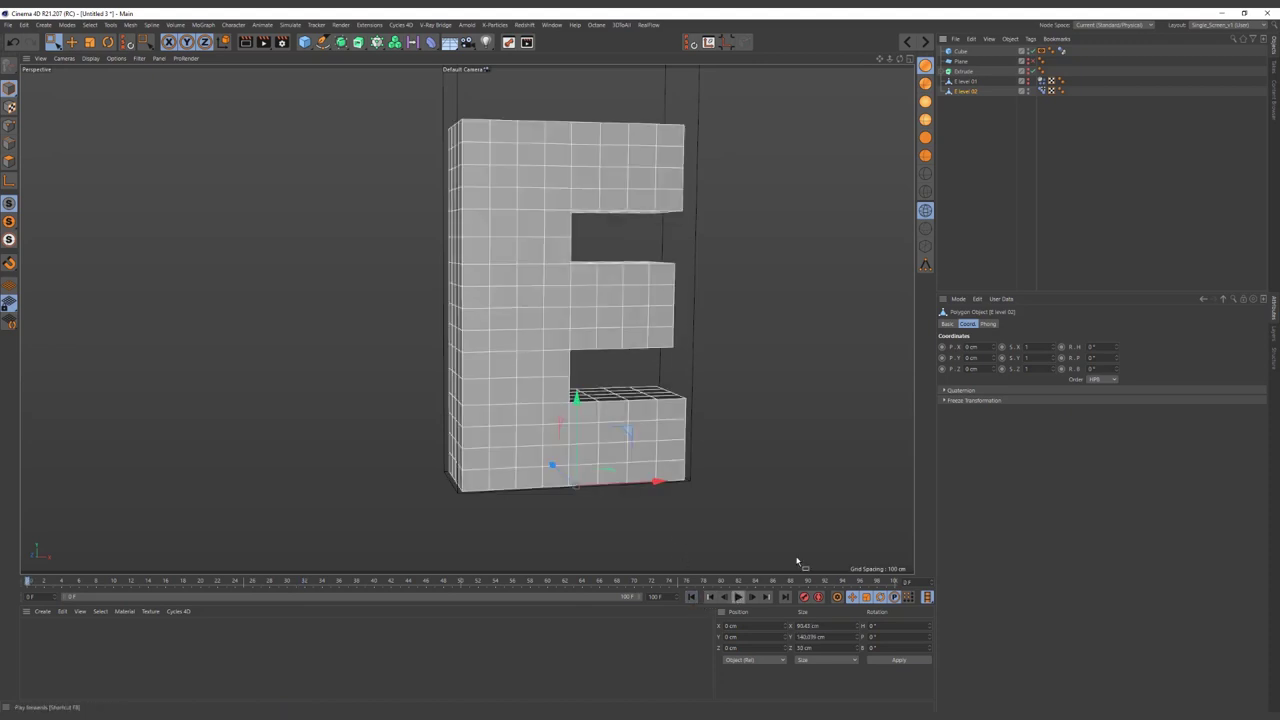
click(965, 81)
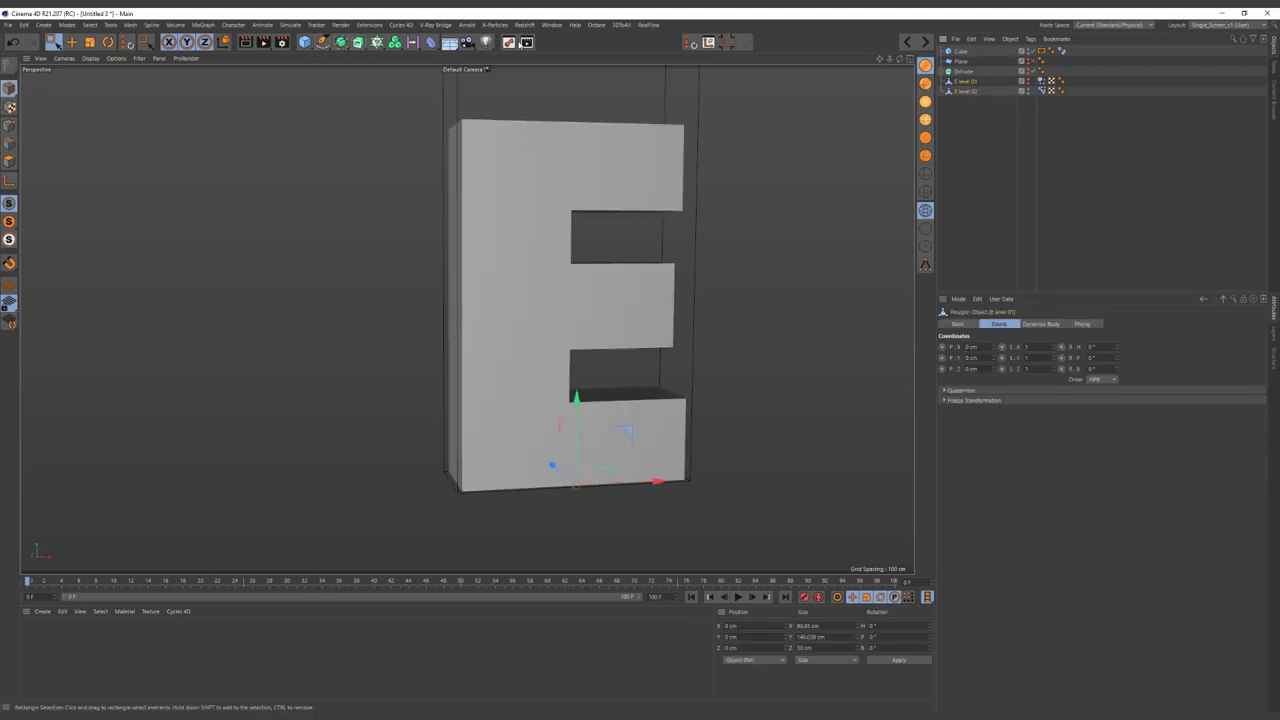
- Add a Connect object holding E level 01 and name it 'E Connect'
click(343, 43)
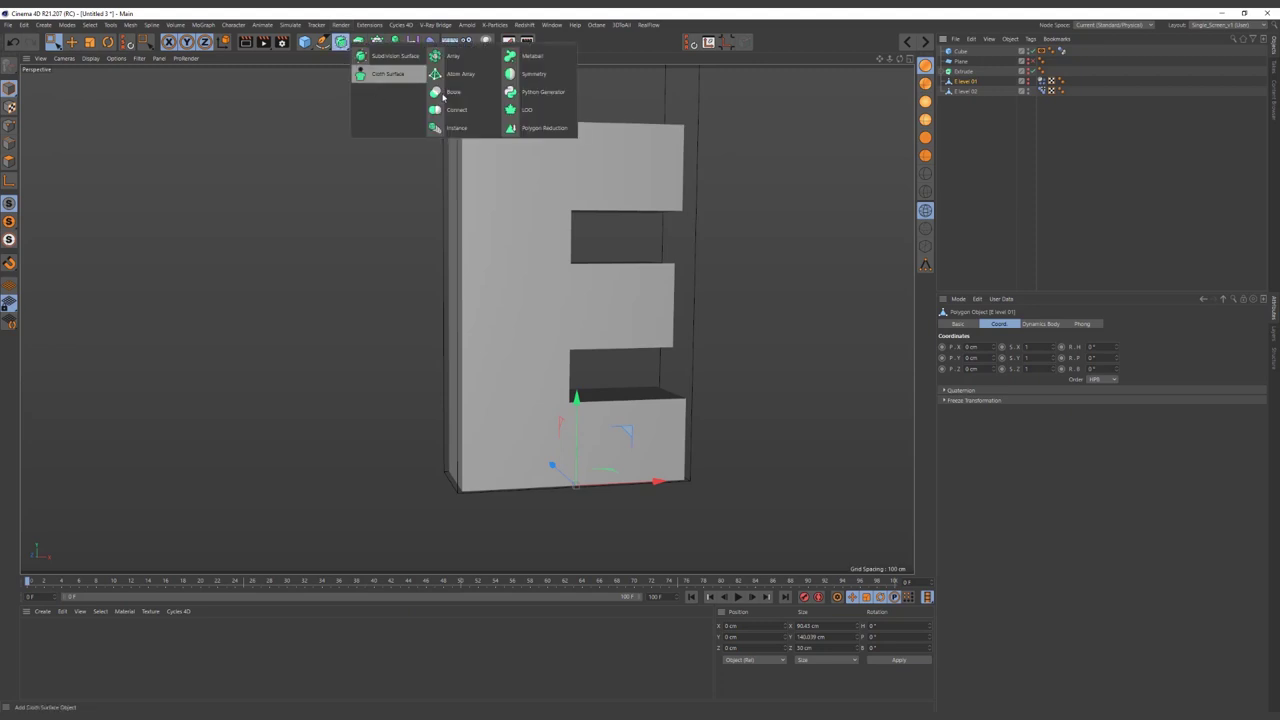
click(474, 119)
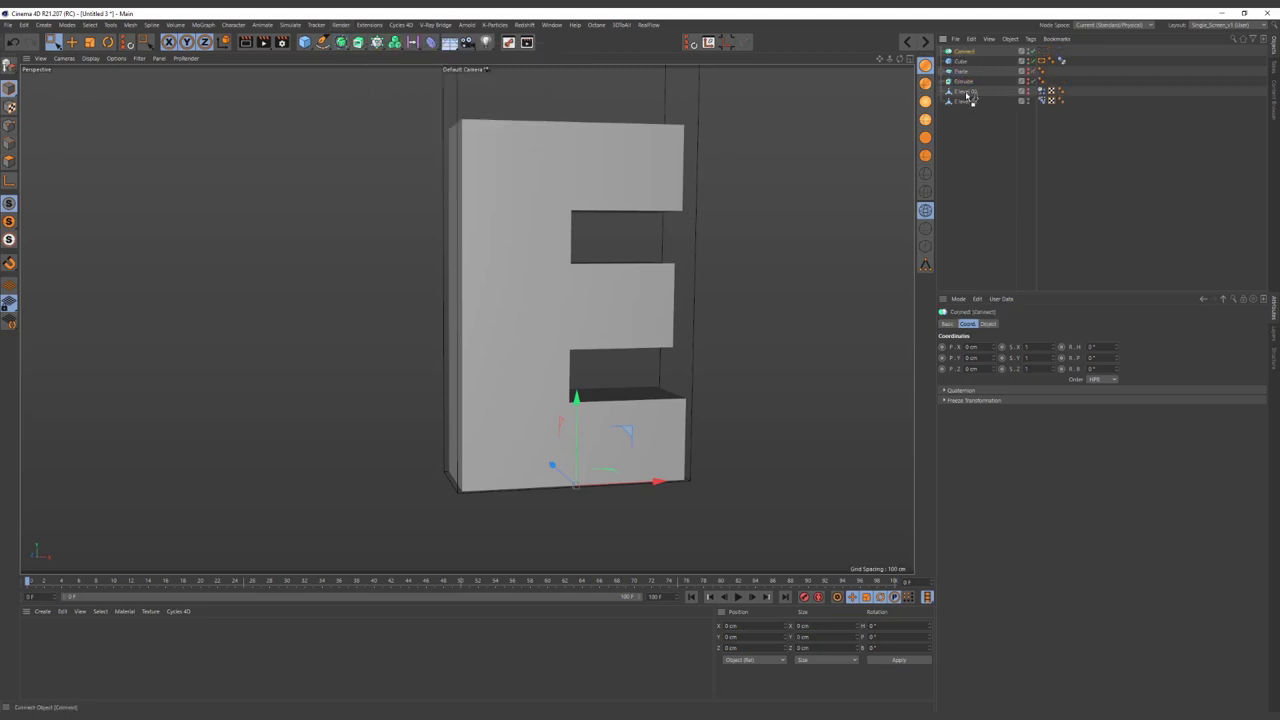
drag(967, 95, 973, 85)
click(1041, 91)
click(966, 81)
text(E)
key(Return)
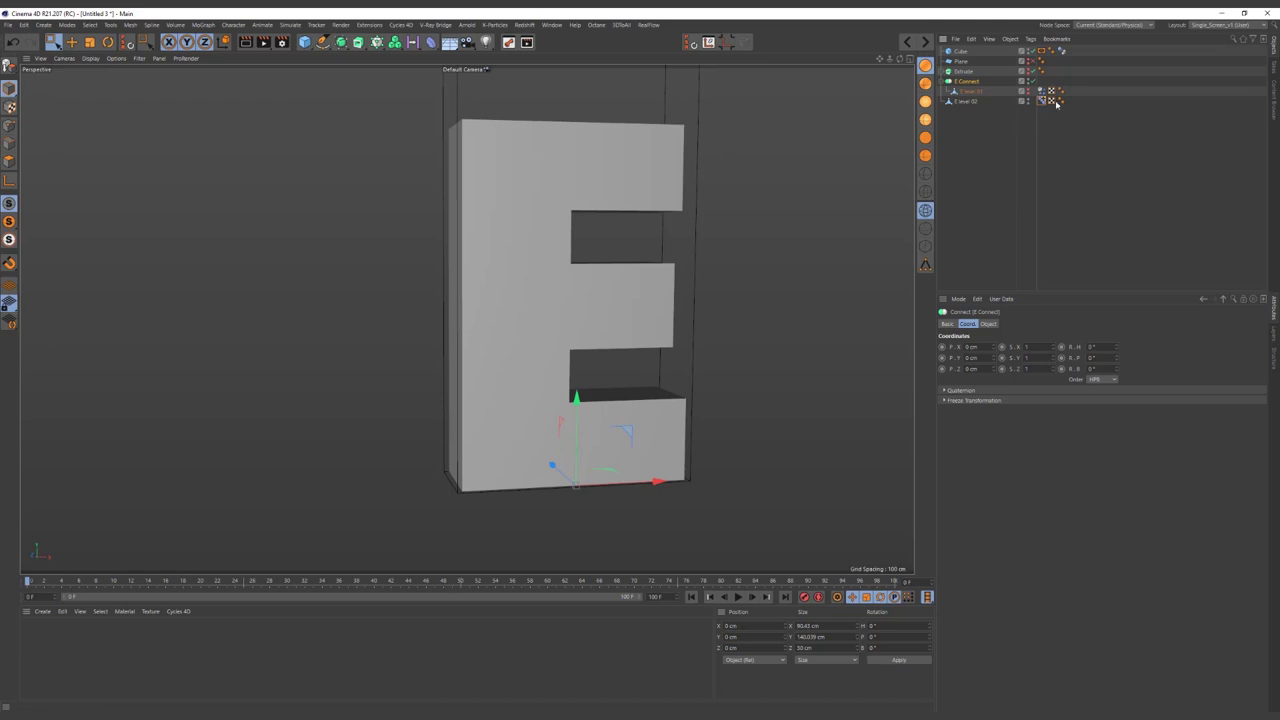
- Make E Connect the Pose Morph tag's target and play the simulation
click(1050, 101)
drag(966, 81, 1009, 456)
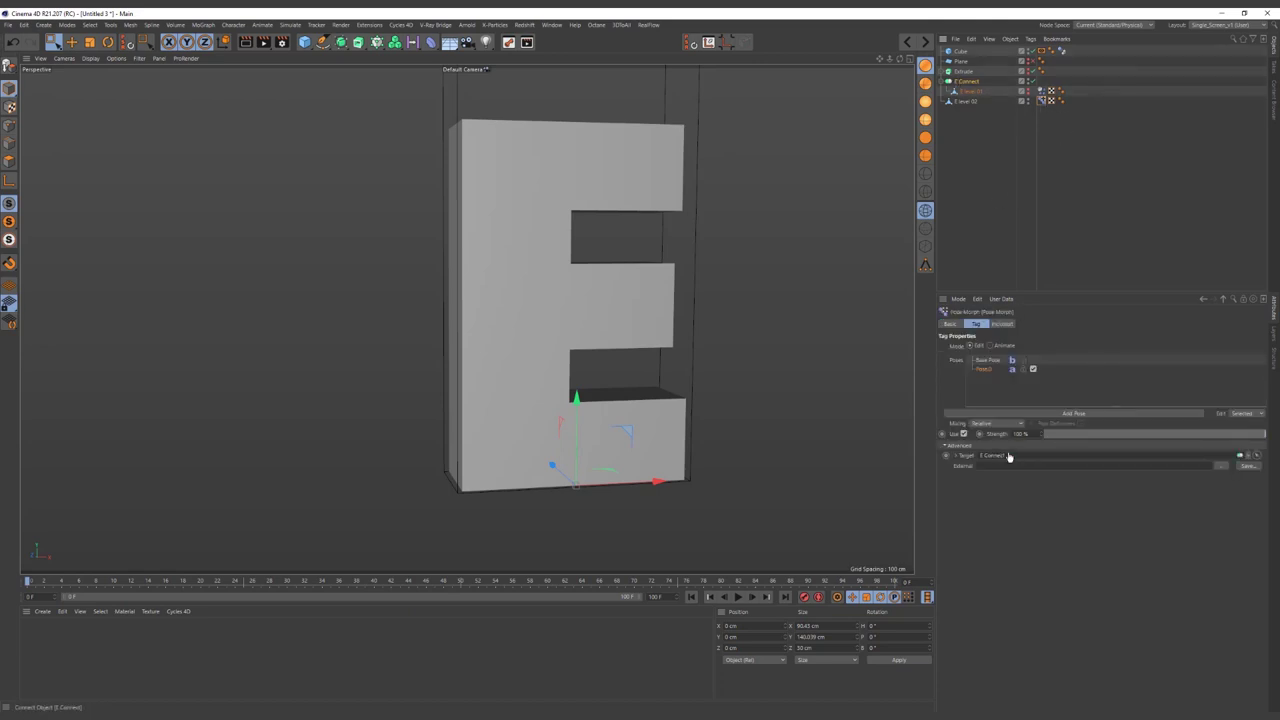
click(831, 560)
click(737, 597)
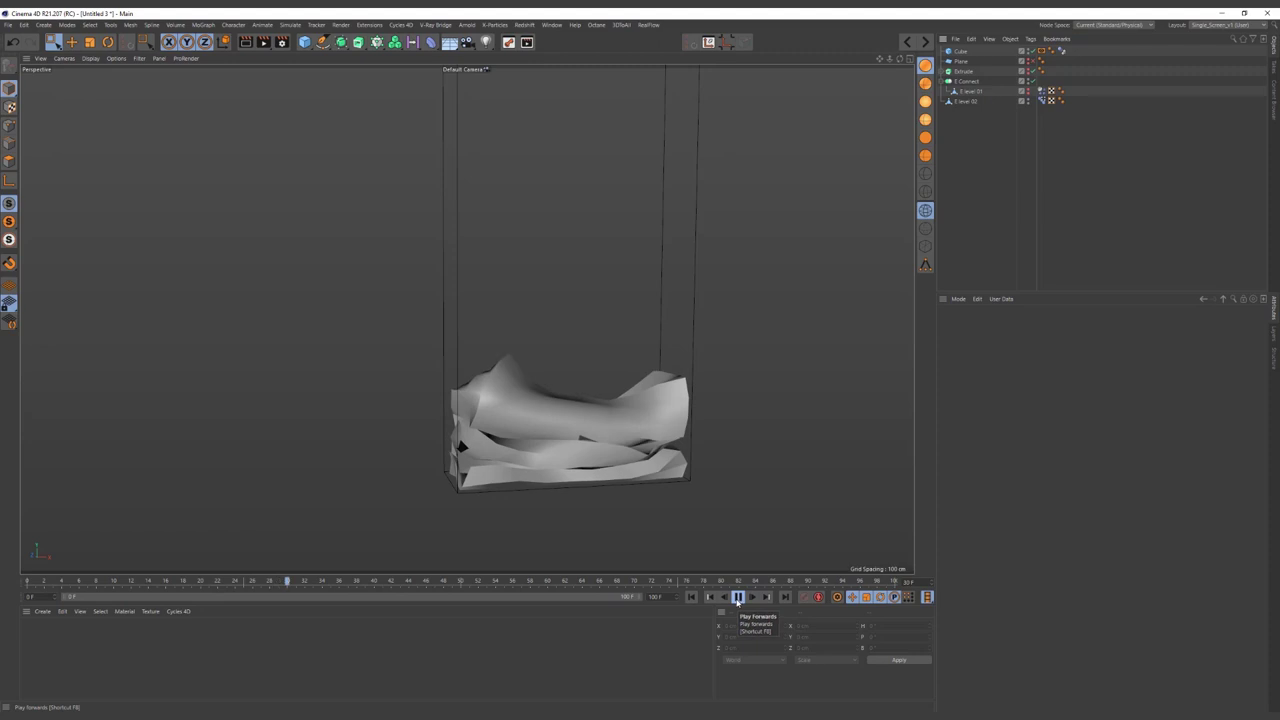
- Replay the collapse, return to frame 0, and switch the Pose Morph tag's Mode to Animate
click(737, 597)
click(737, 600)
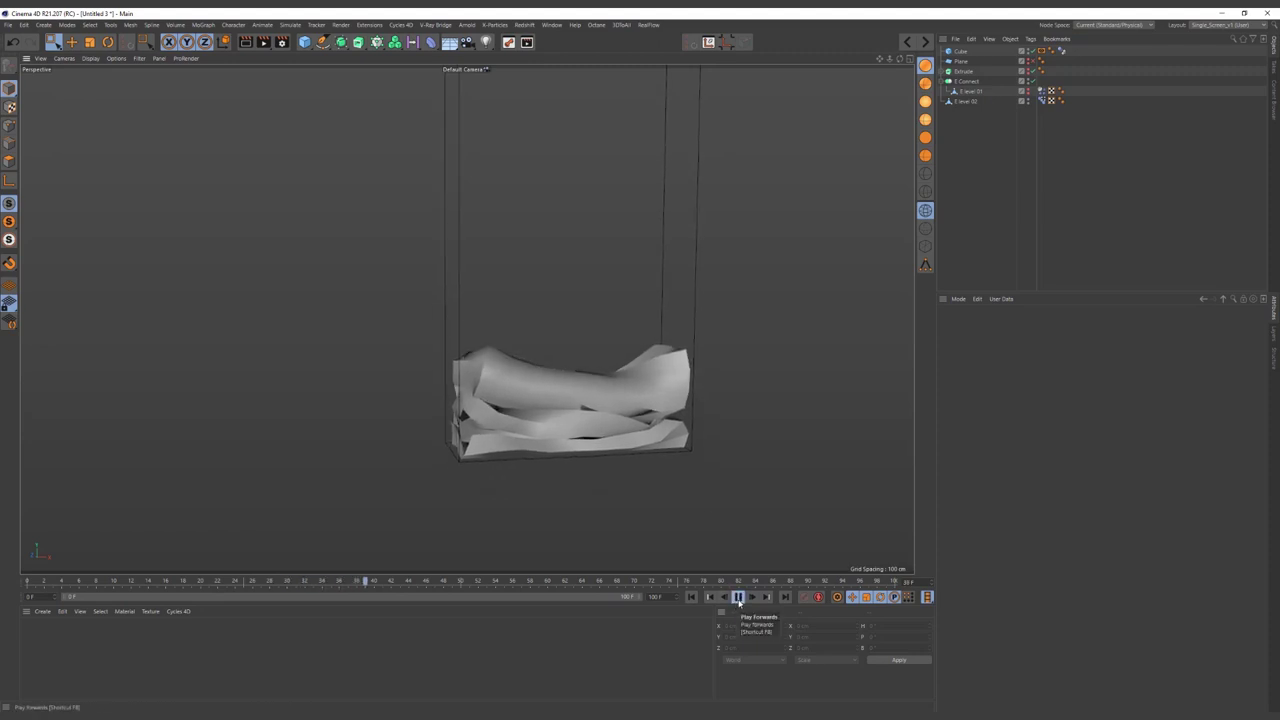
click(738, 598)
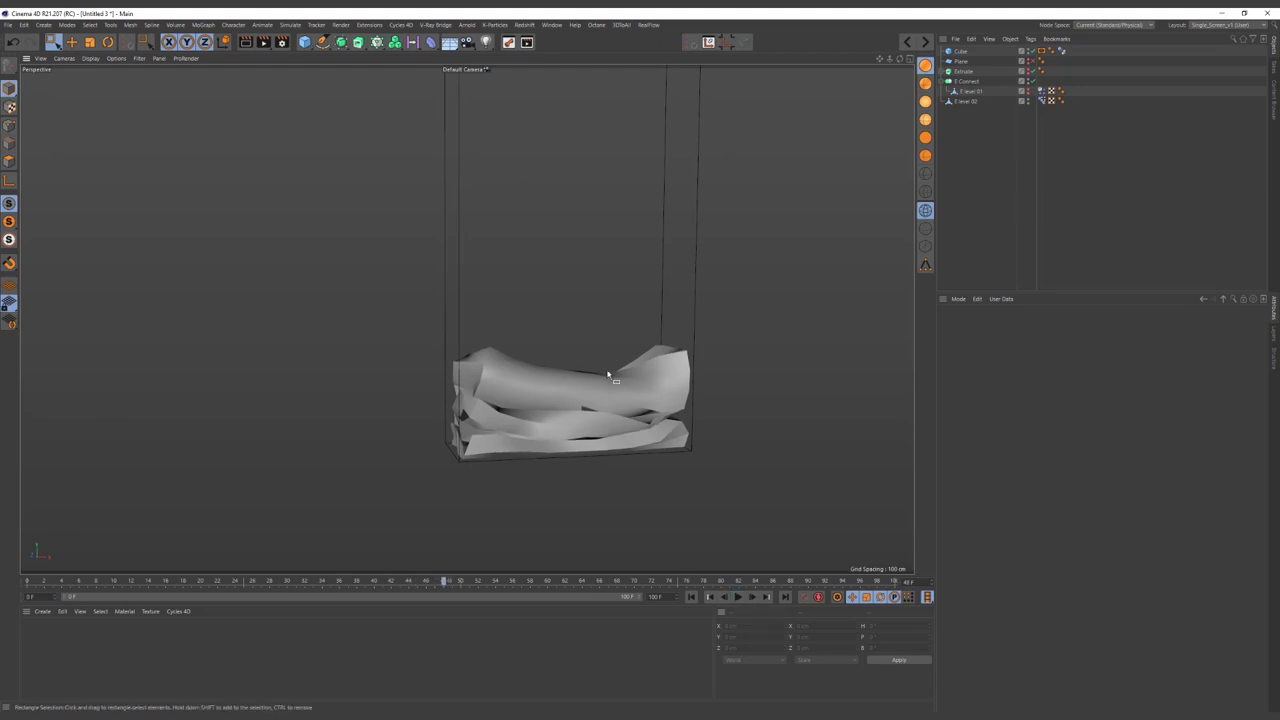
click(691, 597)
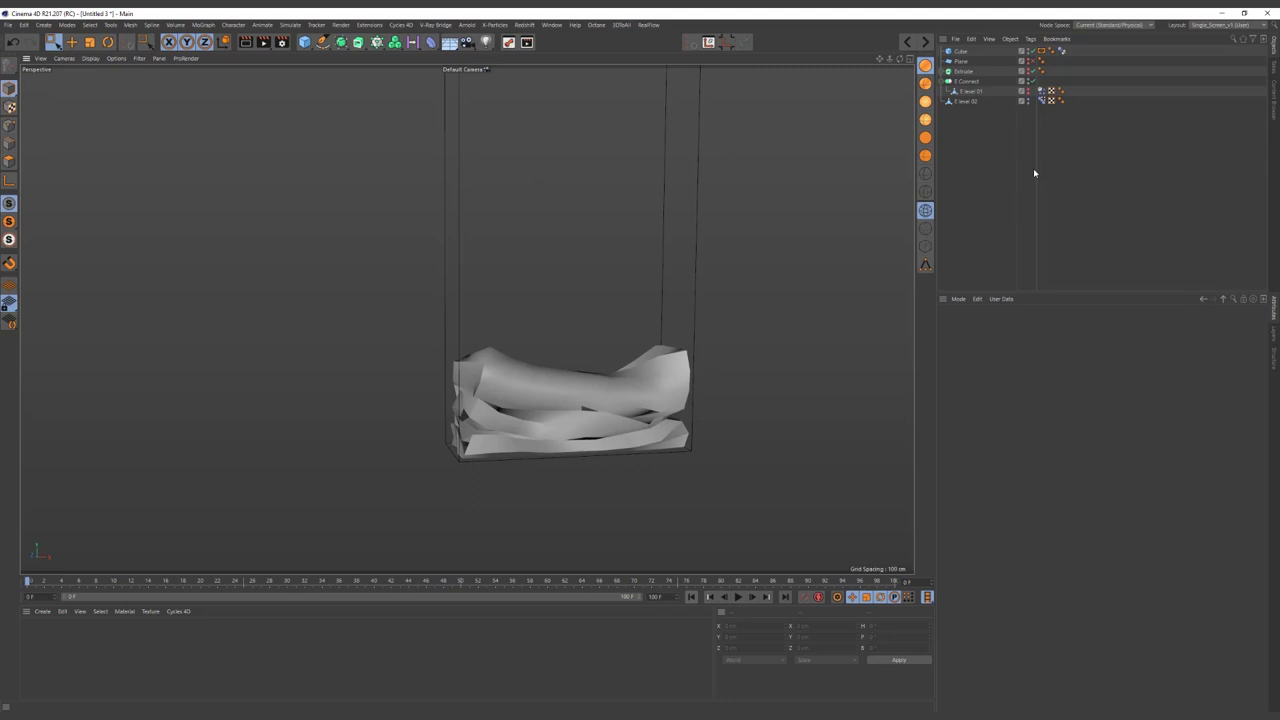
click(1041, 100)
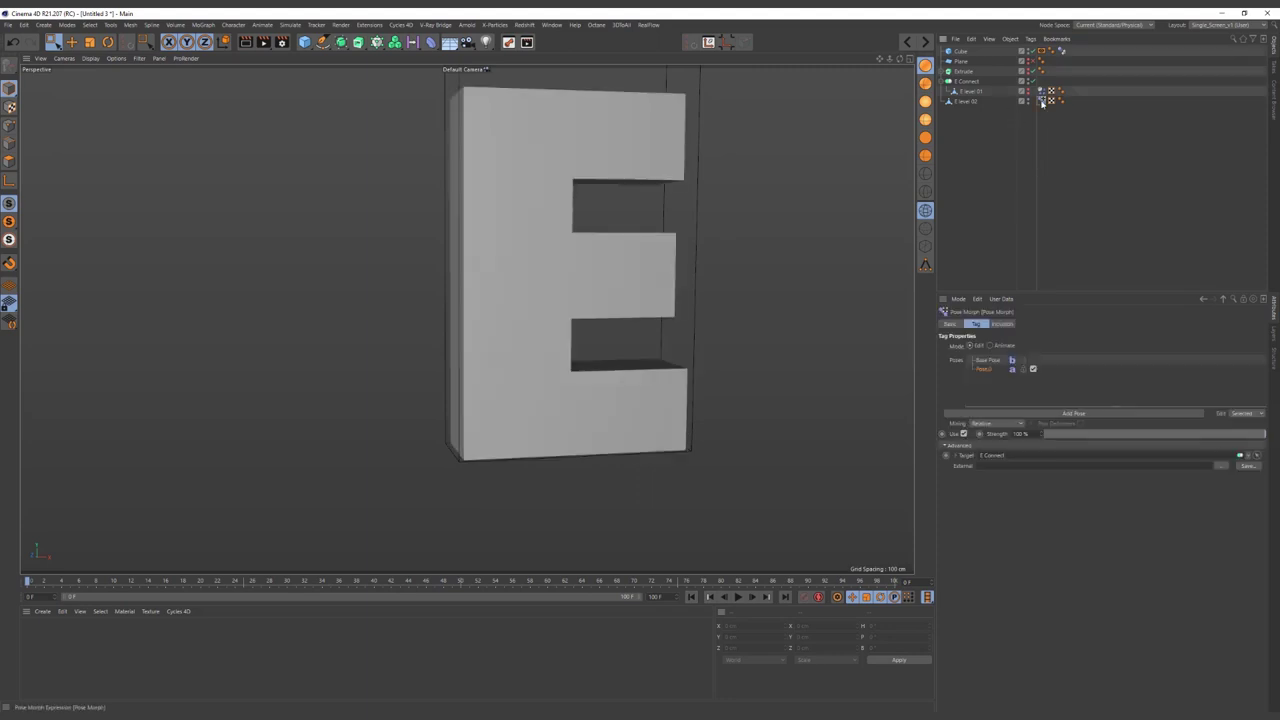
click(1004, 347)
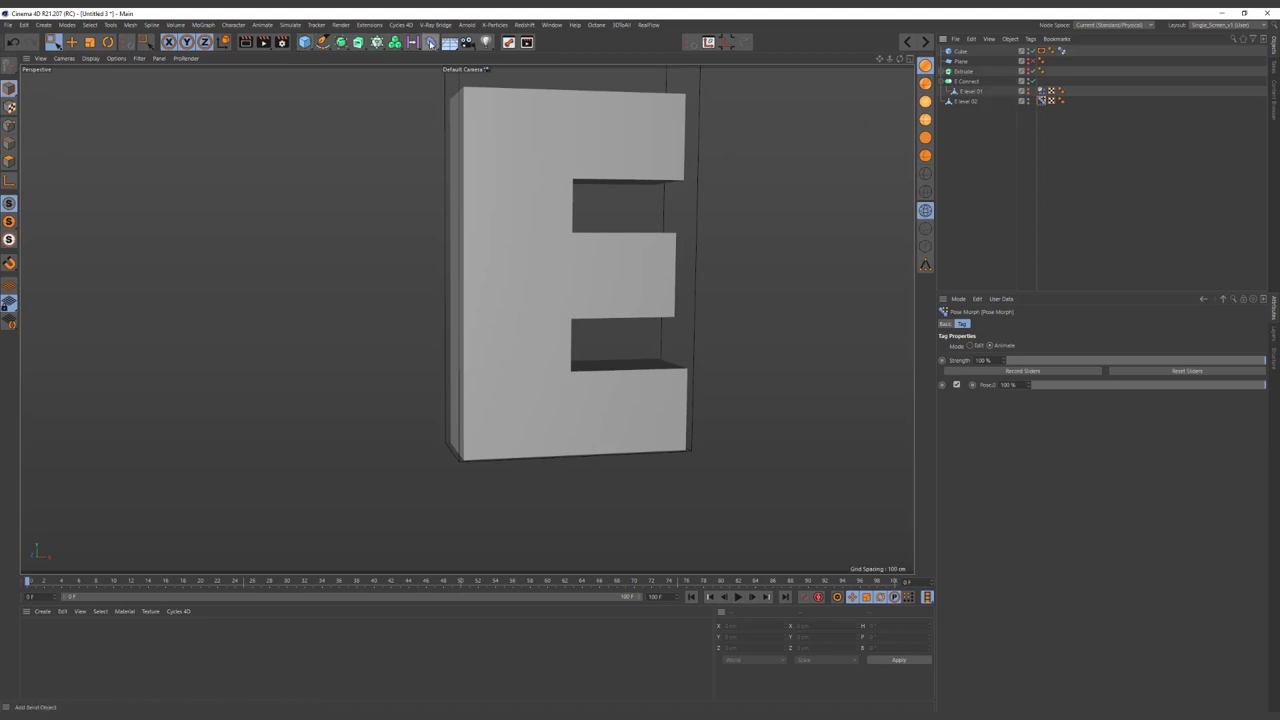
- Add a Morph deformer under E level 02 and link the Pose Morph tag into it
click(431, 43)
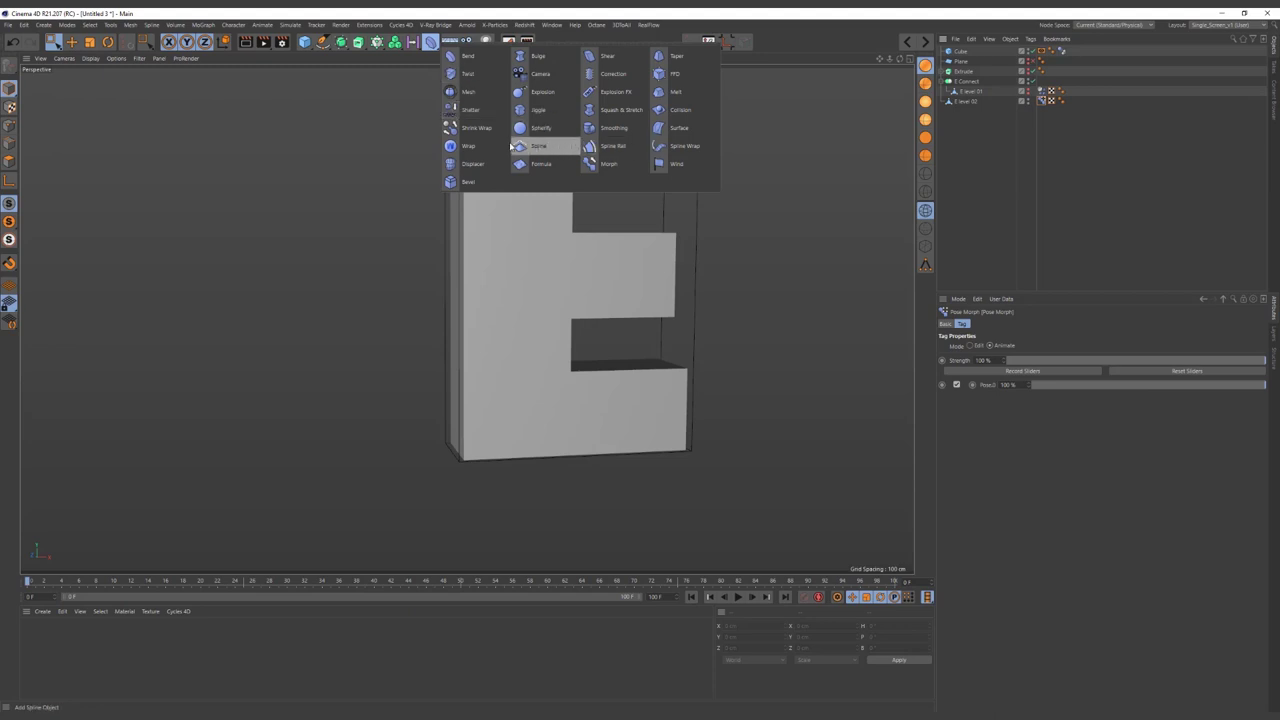
click(594, 164)
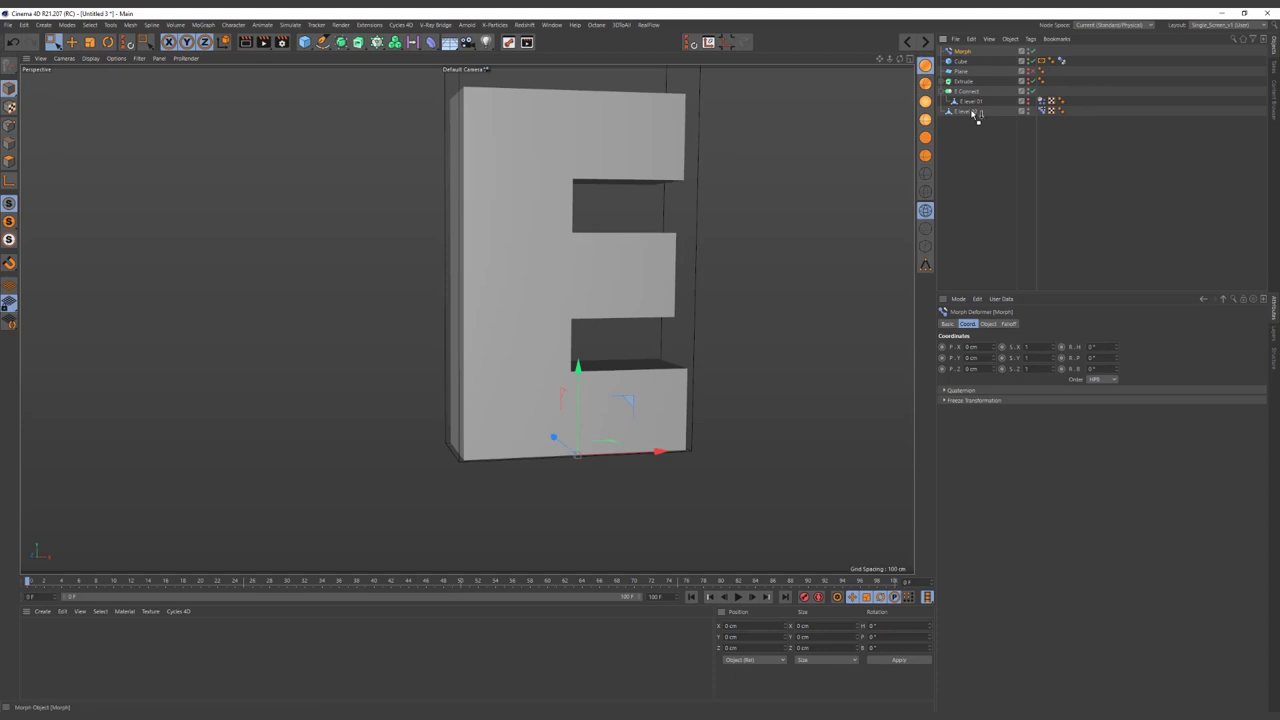
drag(975, 114, 972, 111)
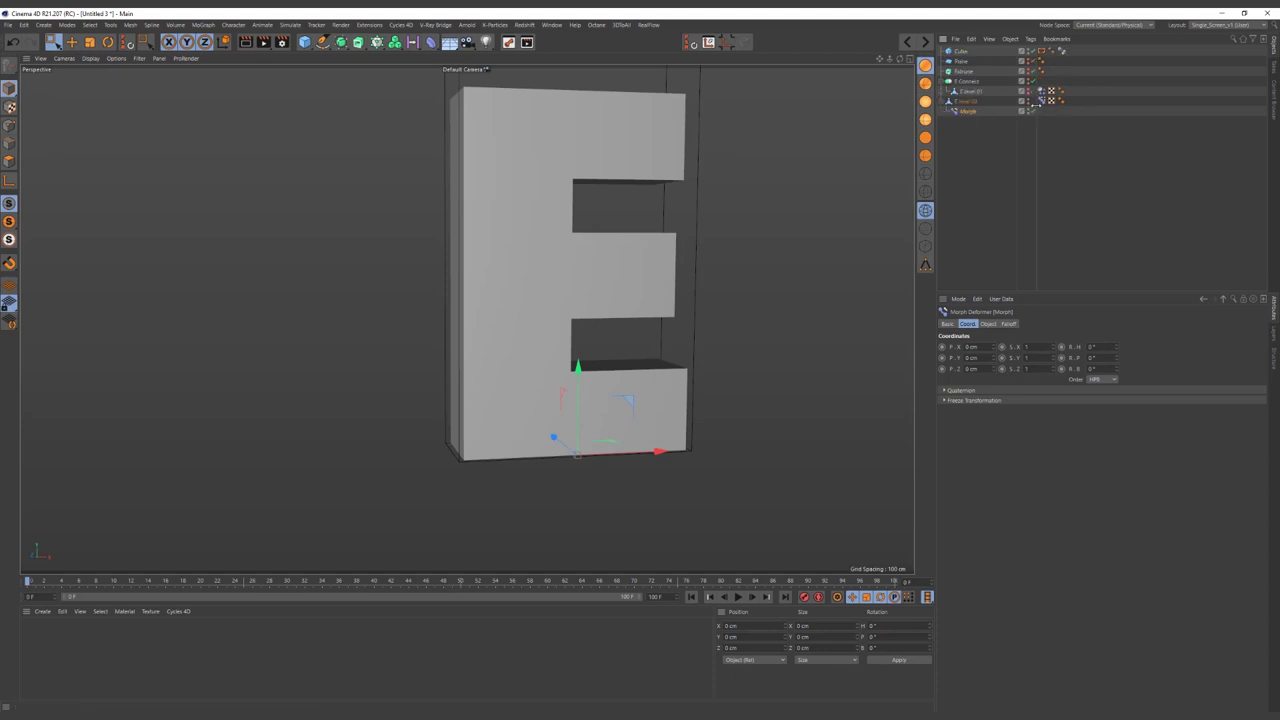
click(967, 111)
click(994, 325)
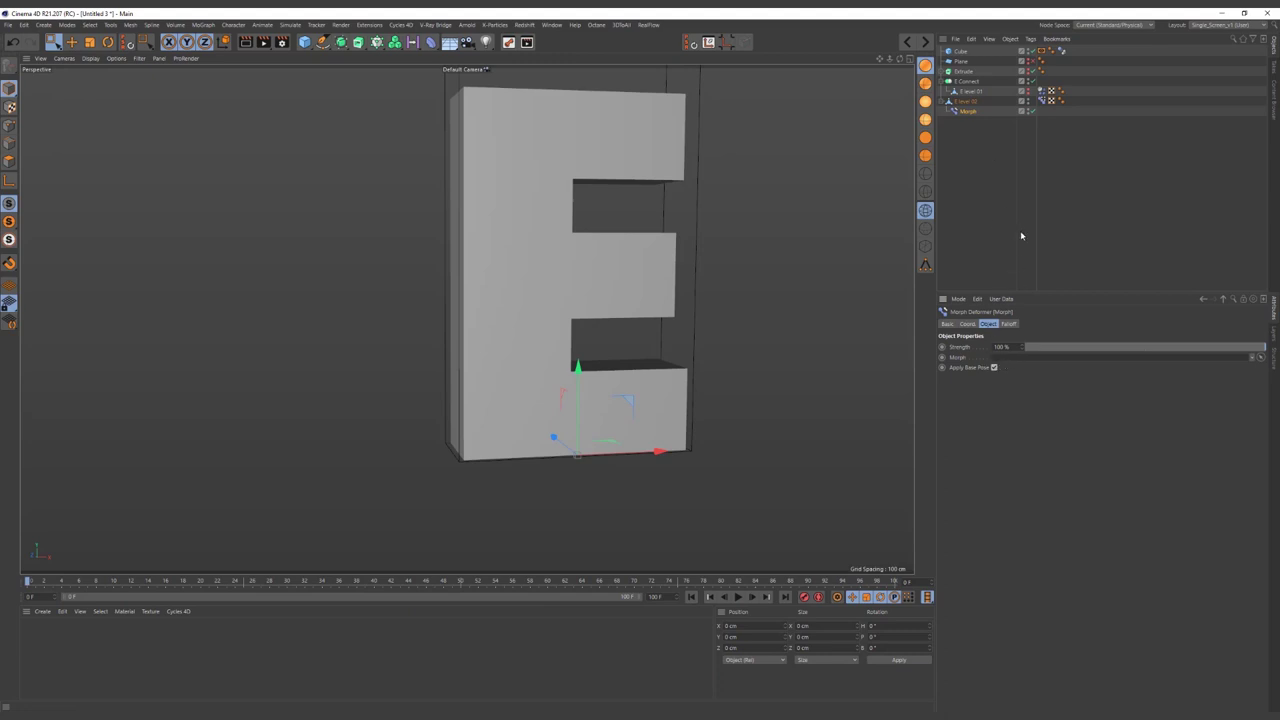
drag(1041, 100, 1040, 241)
drag(1043, 365, 1043, 358)
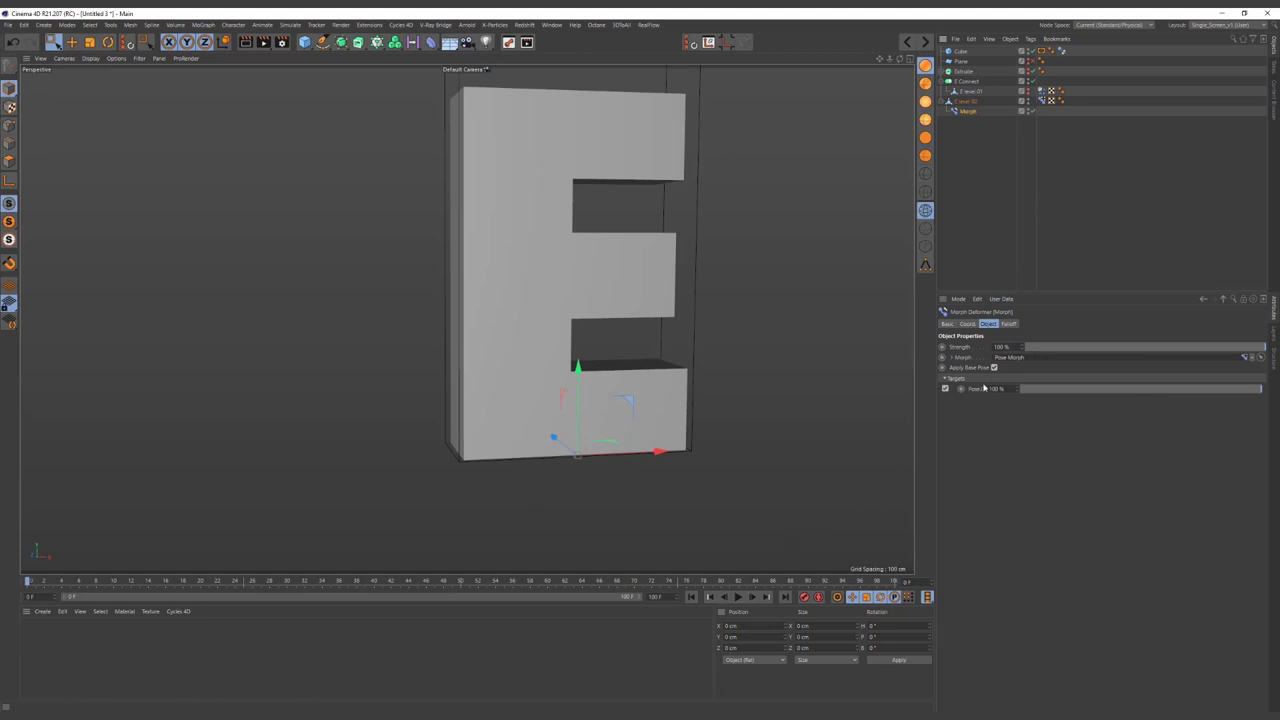
- Keyframe the pose at 100%, move that key later, then key it at 0% on frame 90
click(1043, 101)
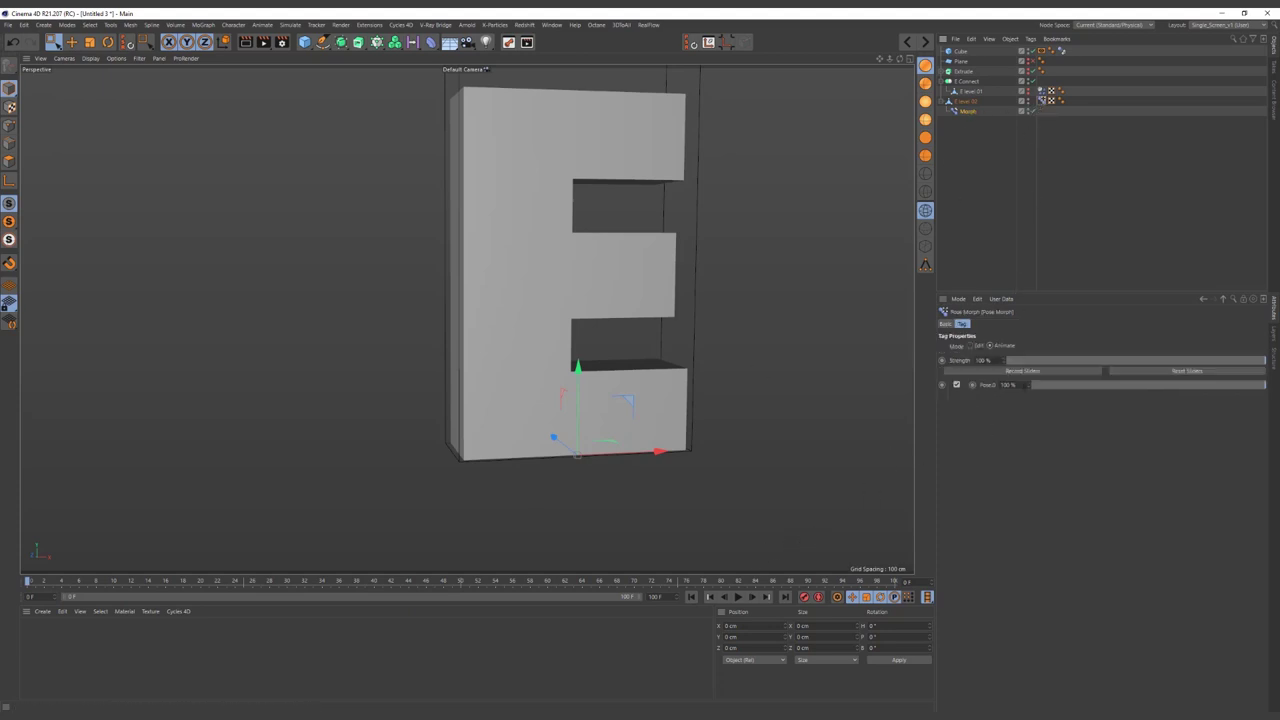
click(972, 386)
click(28, 582)
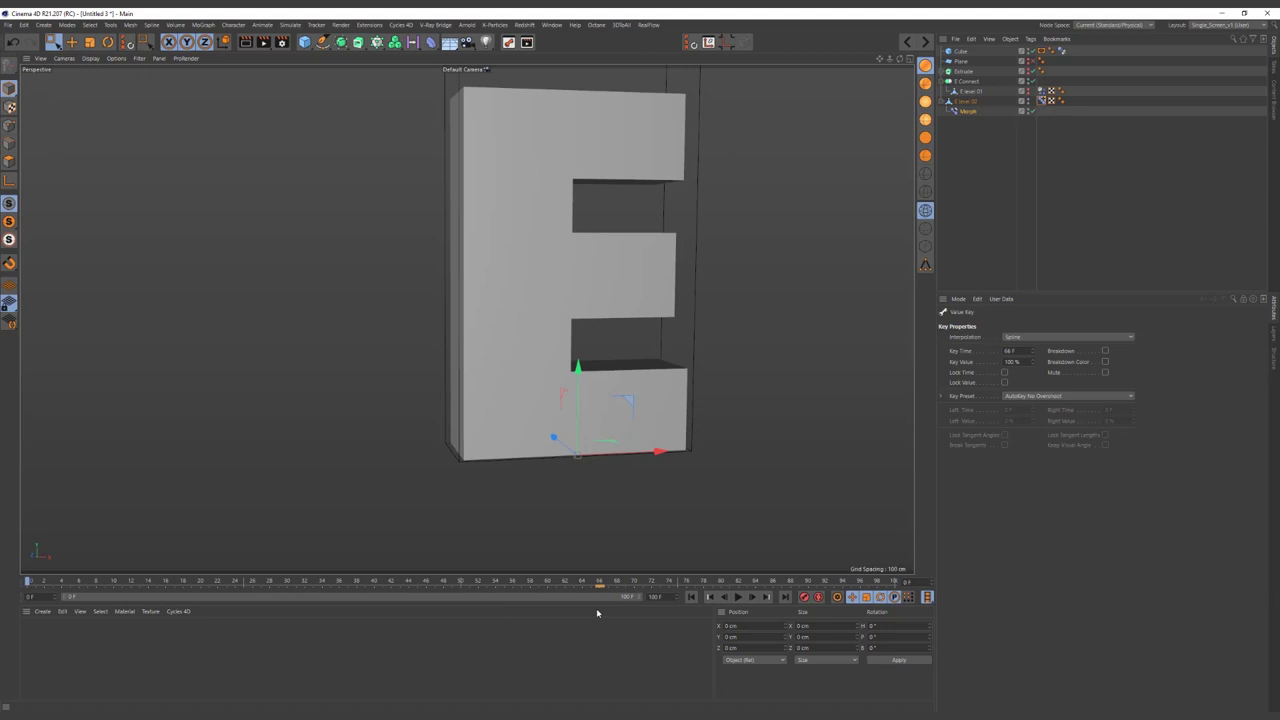
drag(597, 612, 618, 611)
click(807, 581)
click(967, 111)
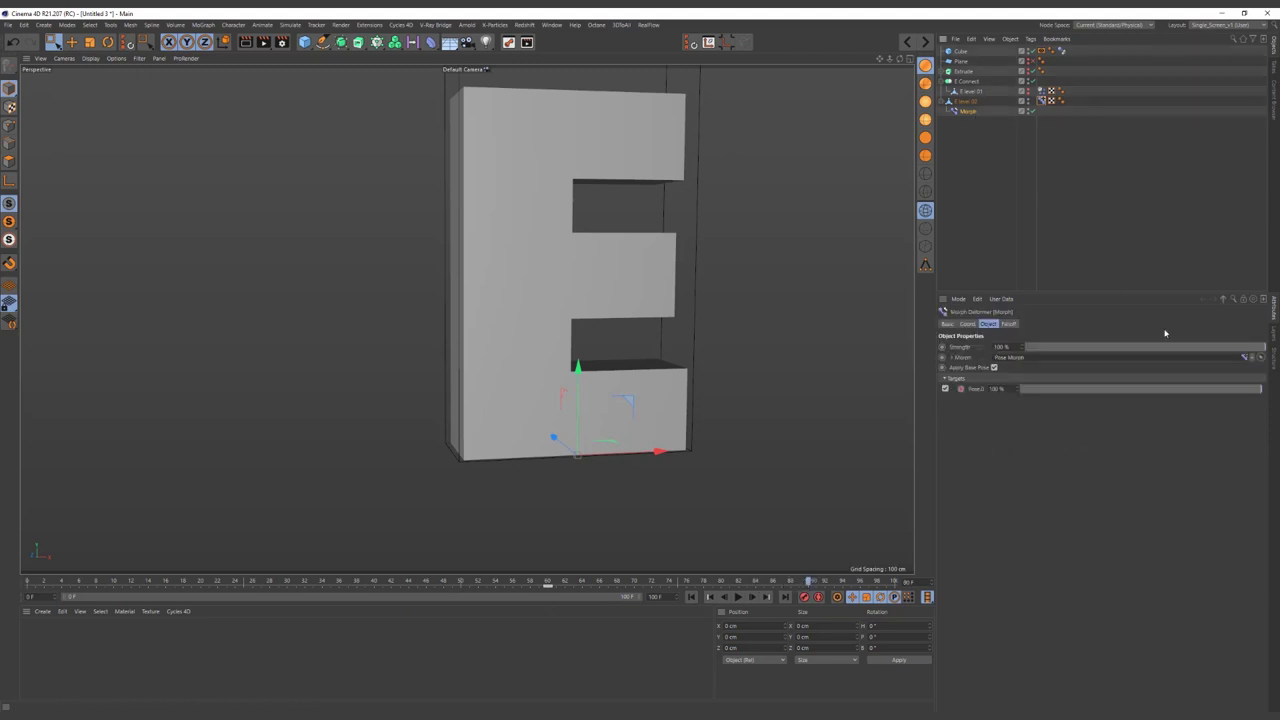
drag(1221, 393, 965, 408)
click(961, 390)
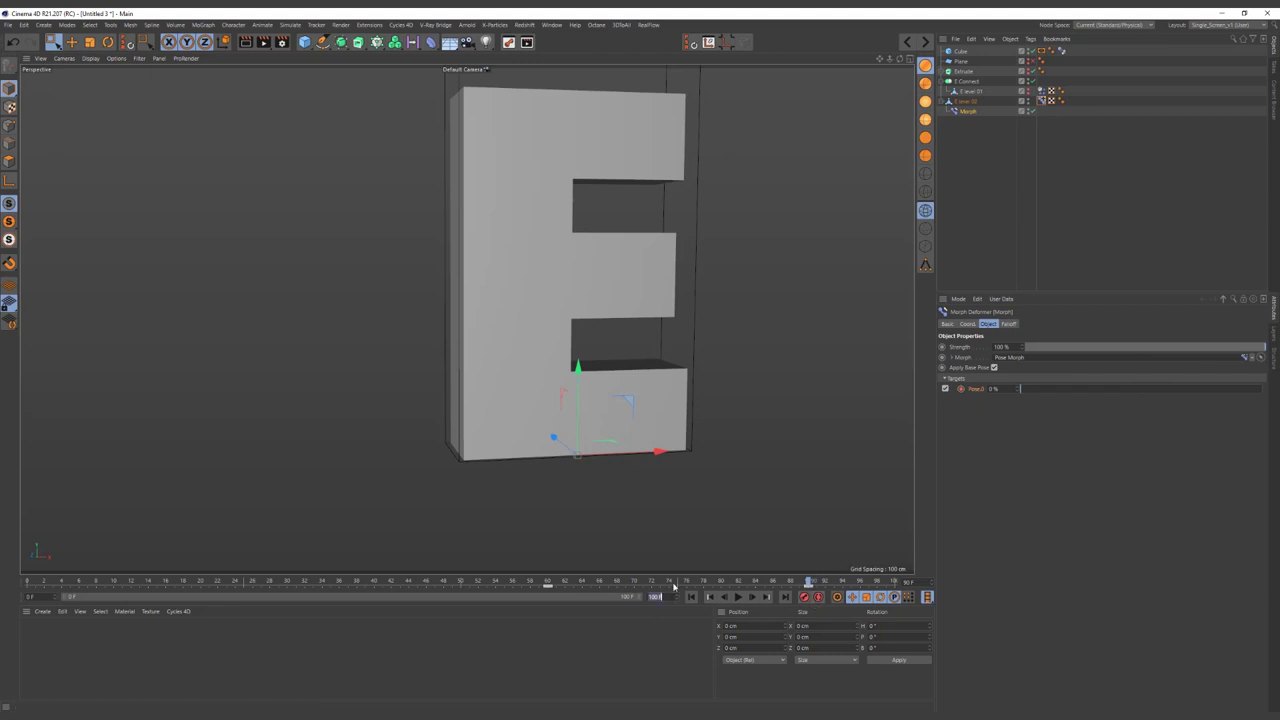
- Set the scene's end frame to 125 and widen the preview range to match
text(12)
text(5)
key(Return)
drag(570, 599, 645, 599)
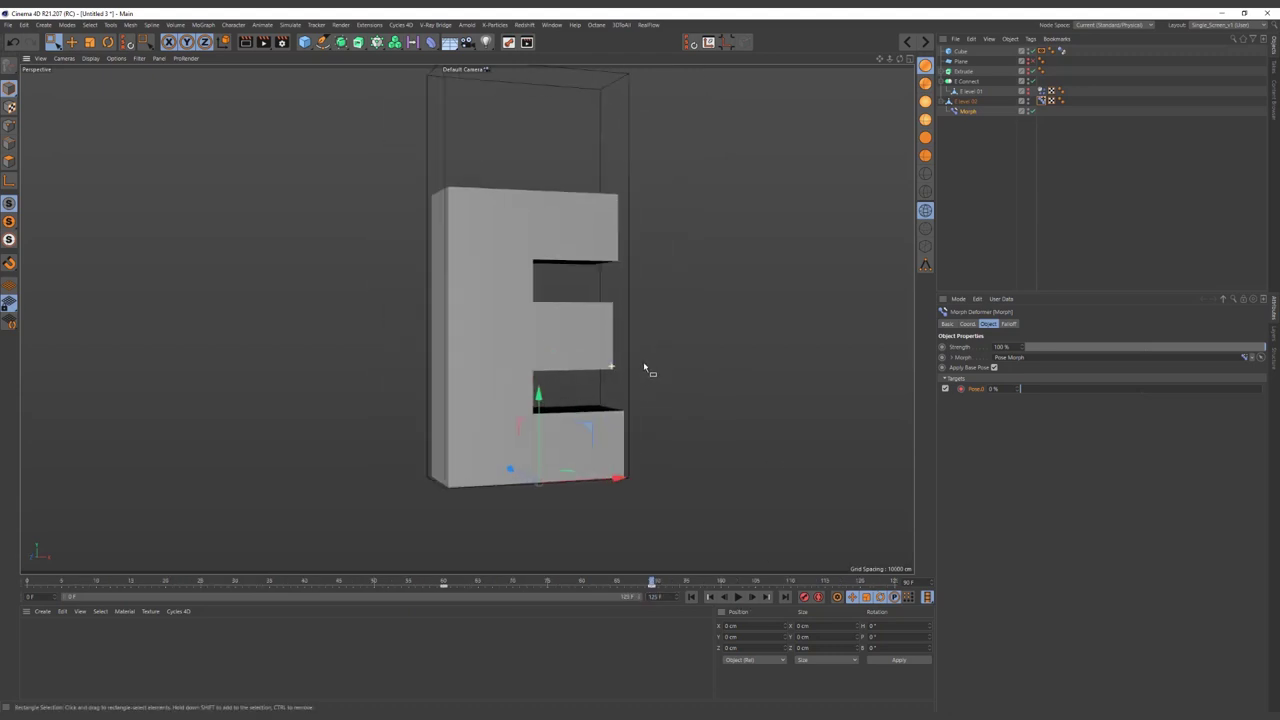
click(988, 204)
click(691, 597)
click(738, 597)
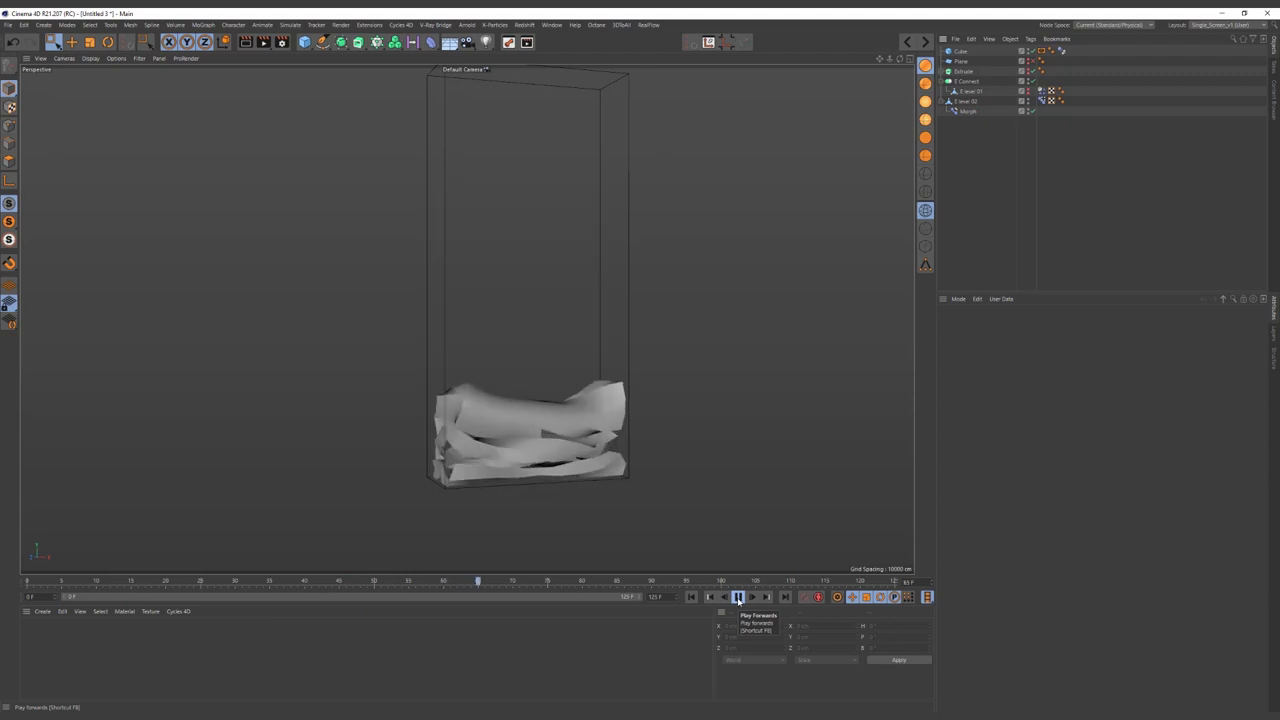
click(738, 598)
click(1042, 110)
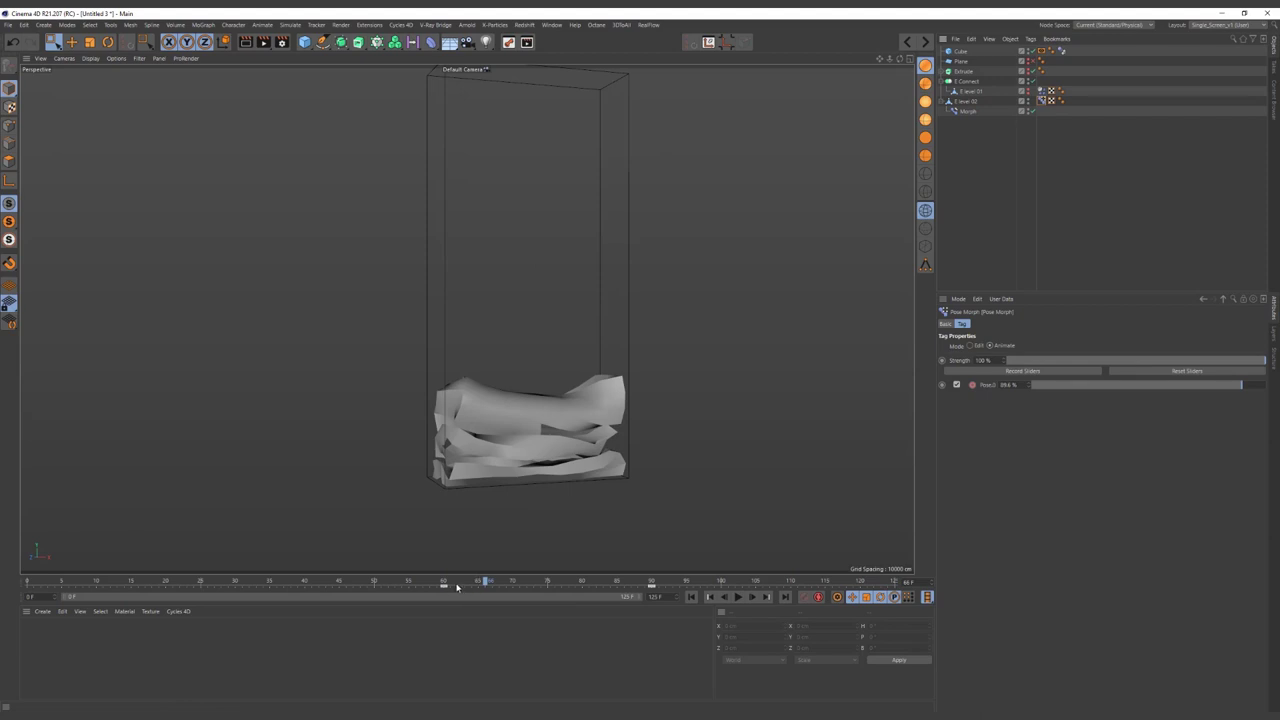
click(691, 597)
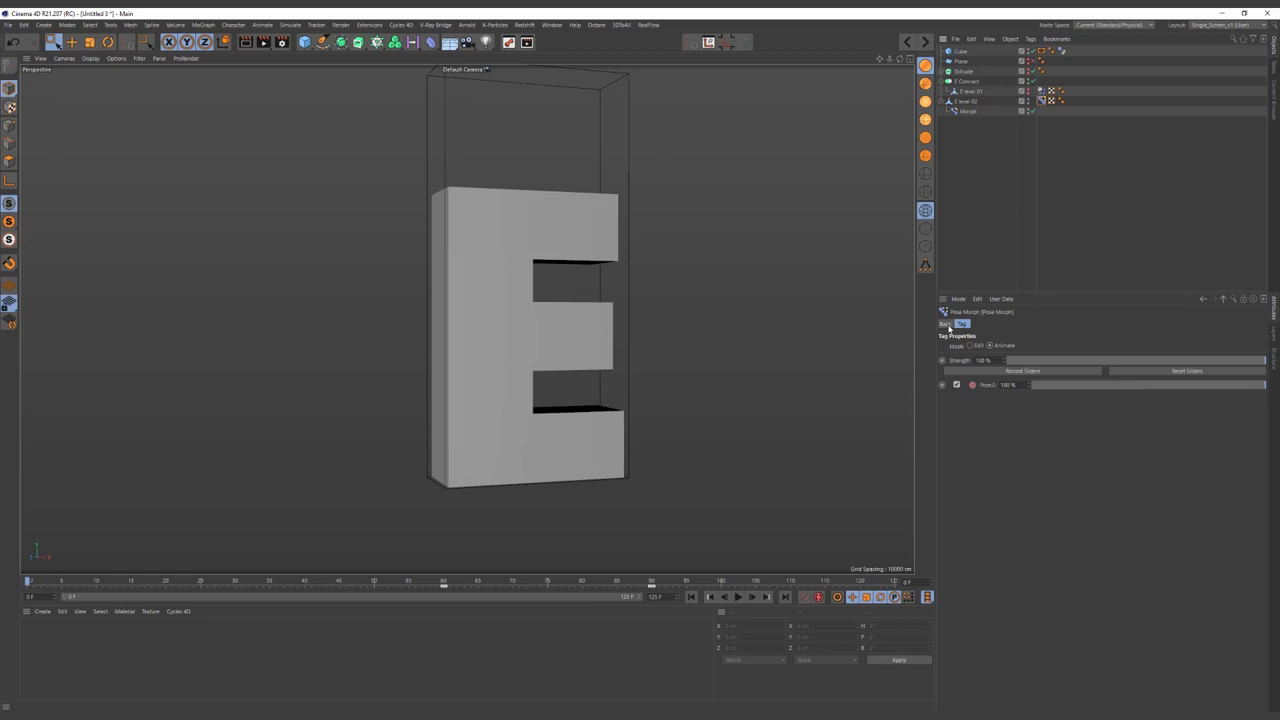
- Set the Pose Morph tag's Priority to Generators and test-play the animation
click(945, 324)
click(1006, 383)
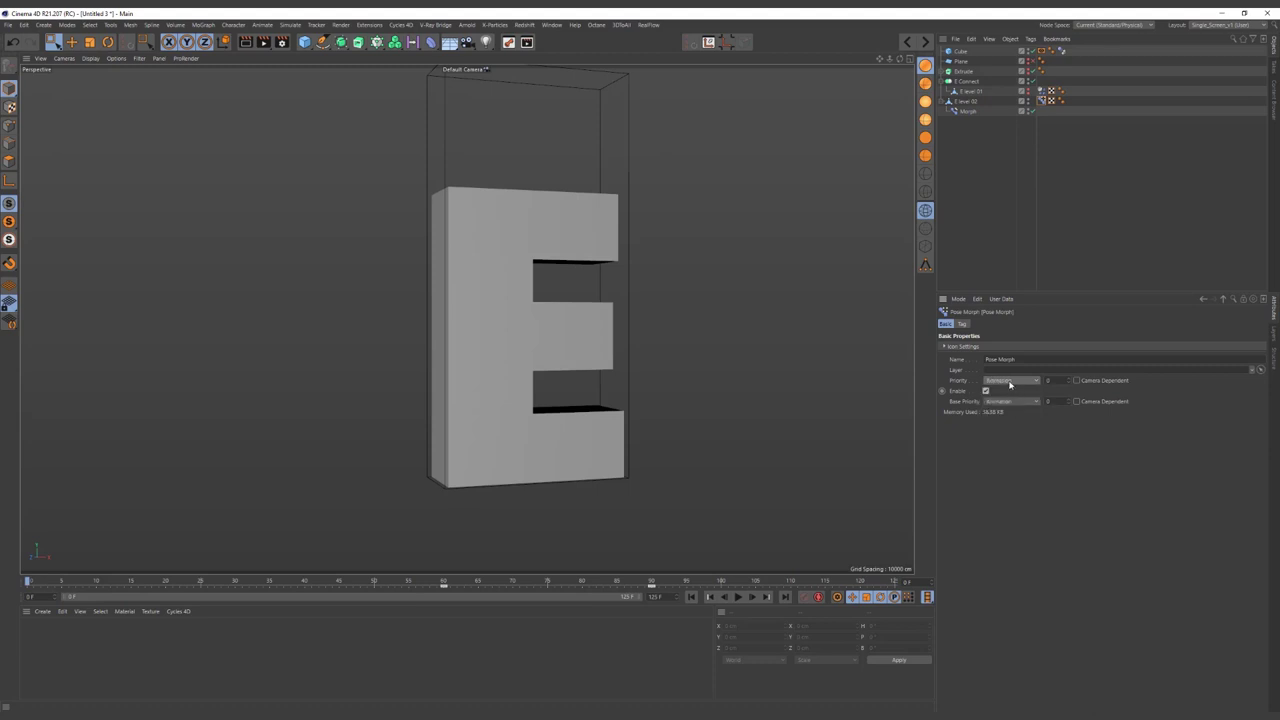
click(1010, 384)
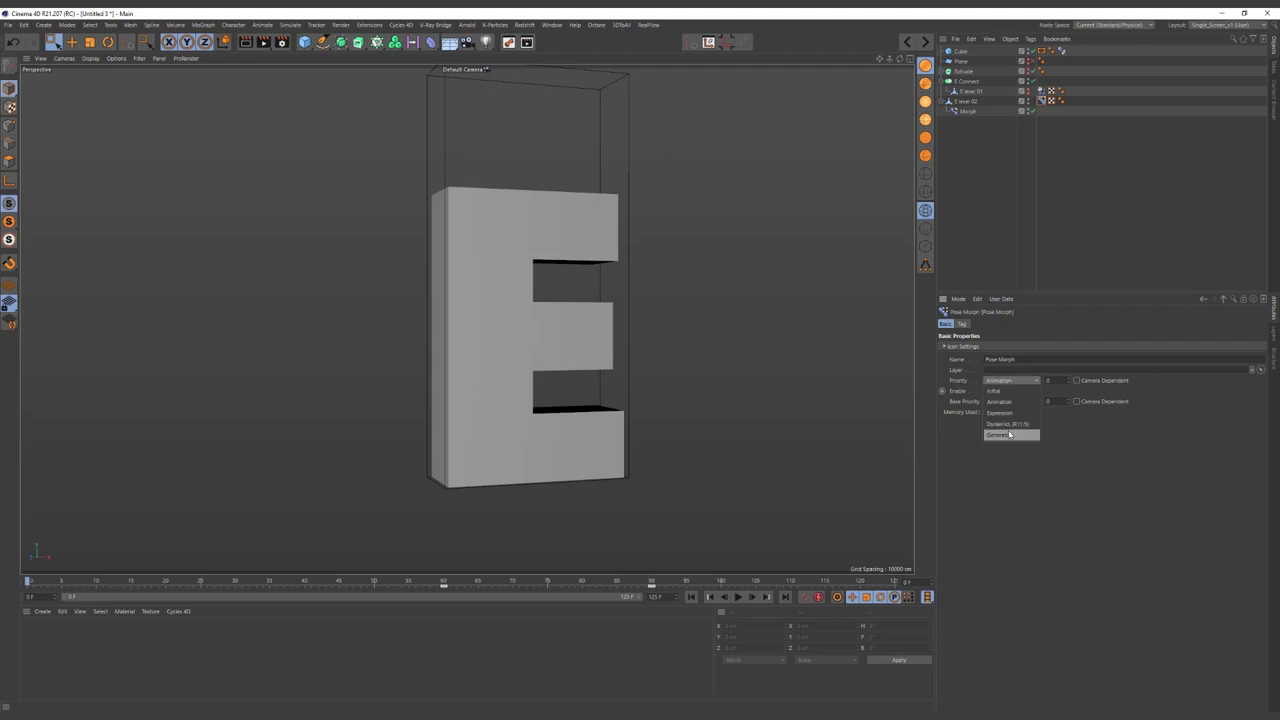
click(1010, 435)
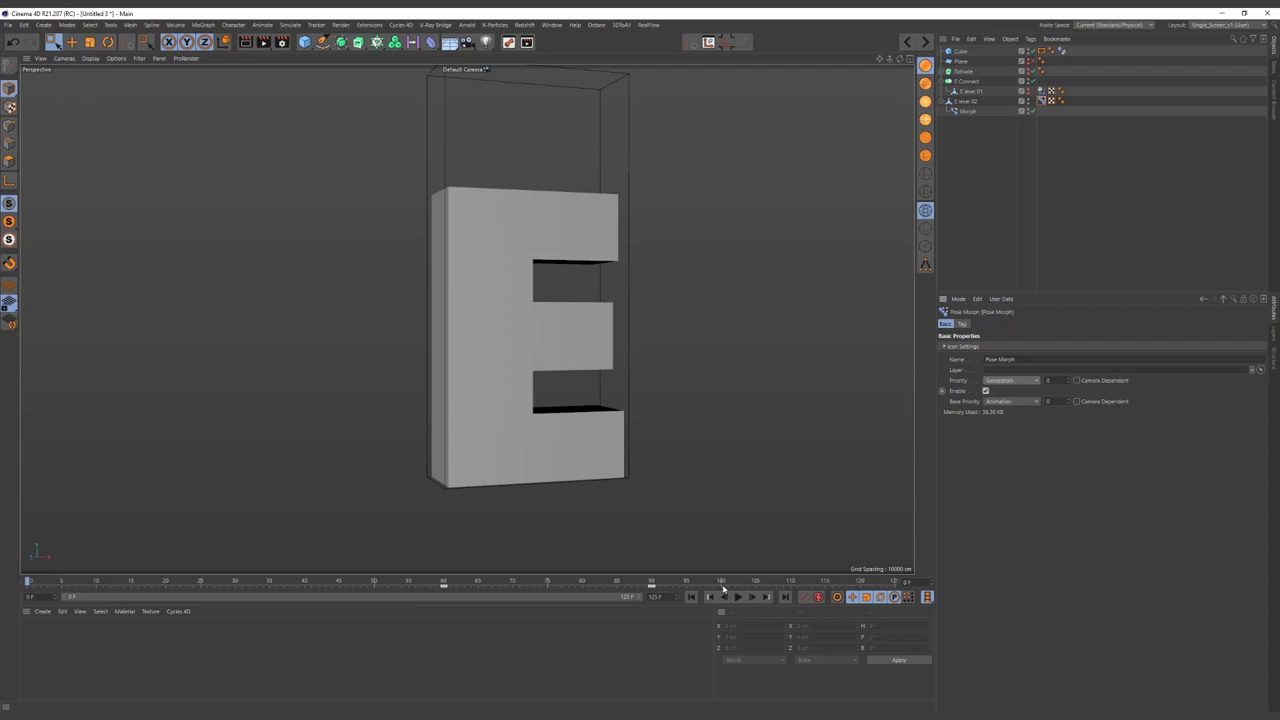
click(738, 597)
click(738, 597)
click(691, 597)
- Revert the Pose Morph Priority to Animation and test-play again
click(1022, 383)
click(1005, 405)
click(738, 597)
click(738, 597)
click(691, 597)
- Set the Pose Morph Base Priority to Generators and play a few frames to check
click(1012, 401)
click(1005, 456)
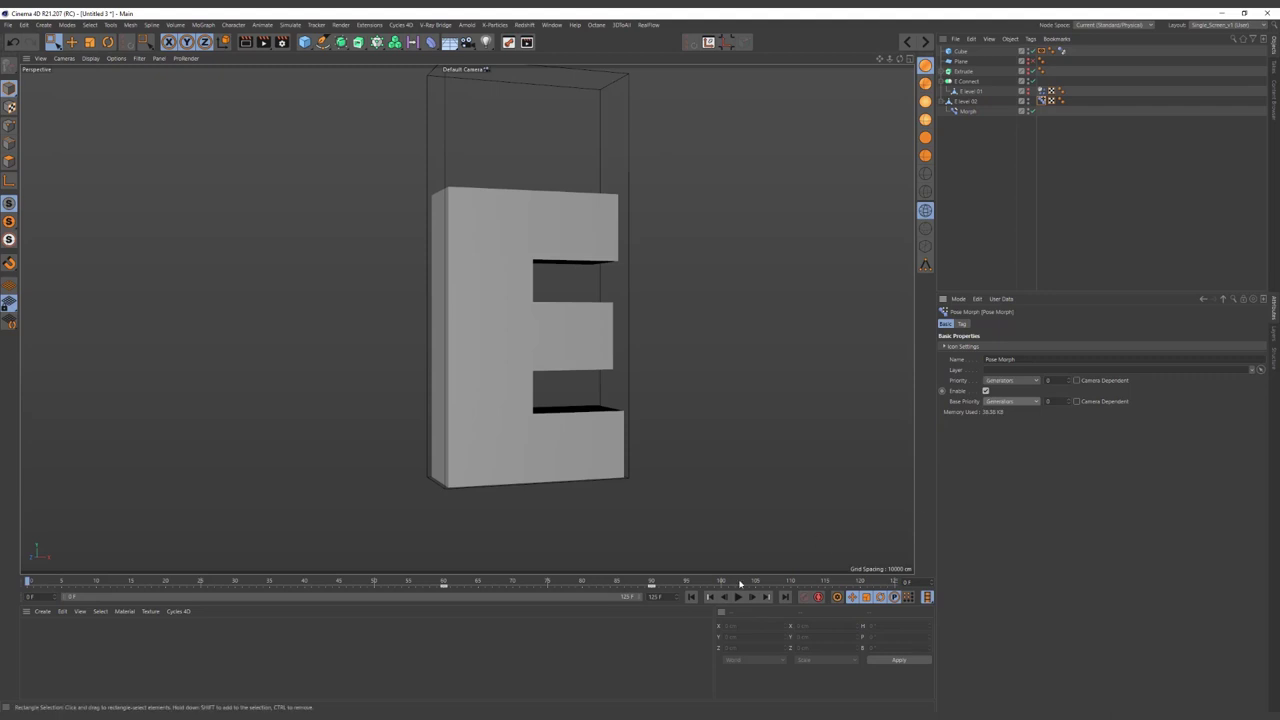
click(738, 597)
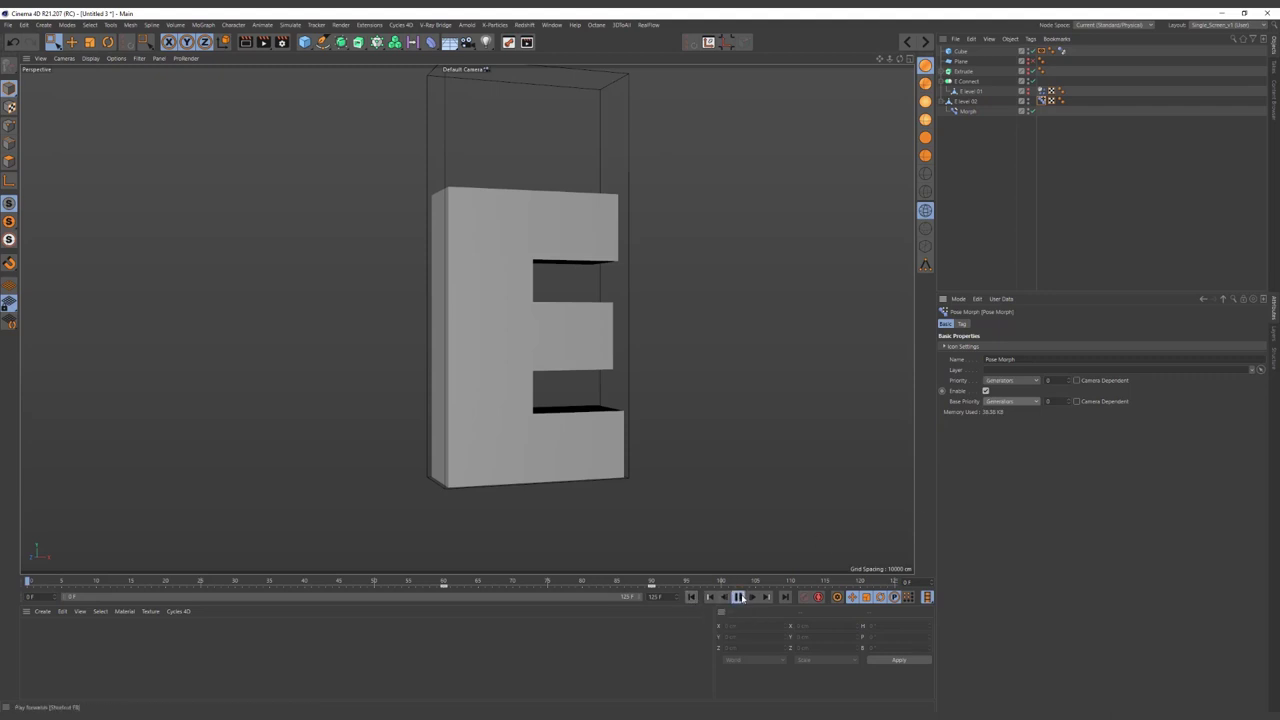
click(738, 597)
click(691, 597)
- Set both Pose Morph priorities to Initial and test-play from frame 0
click(1012, 380)
click(1012, 402)
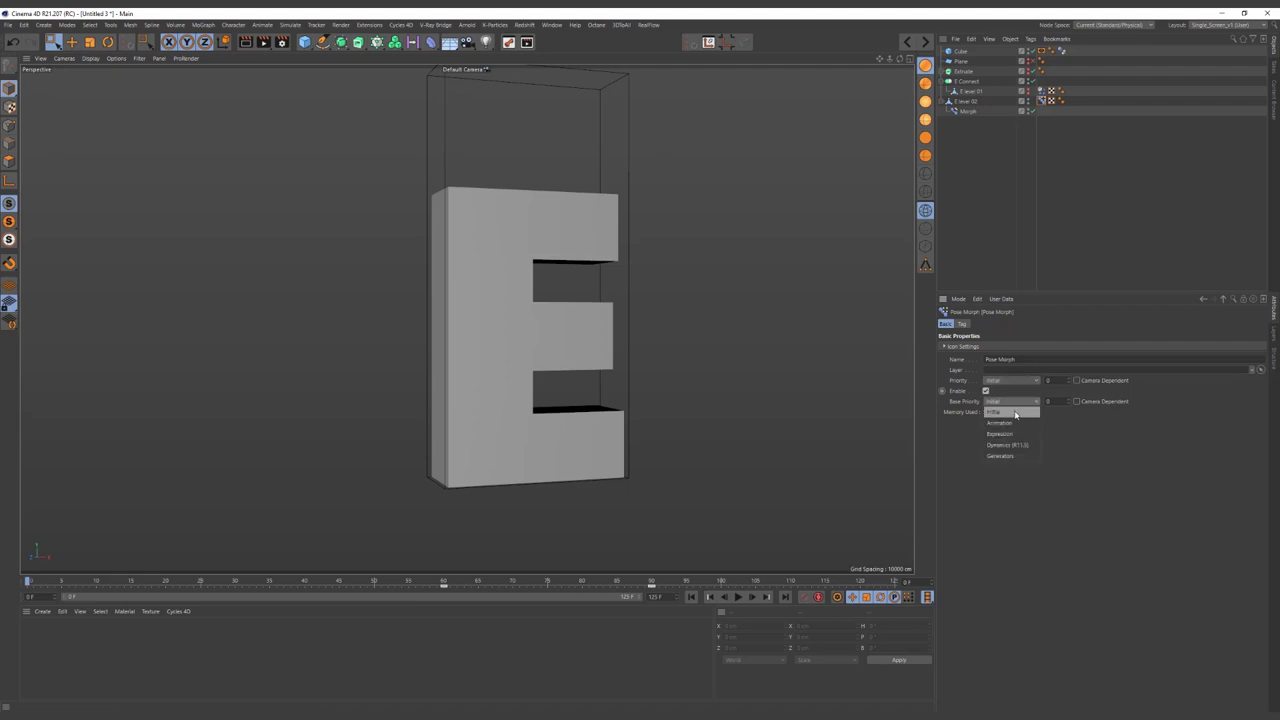
click(1012, 380)
click(1000, 386)
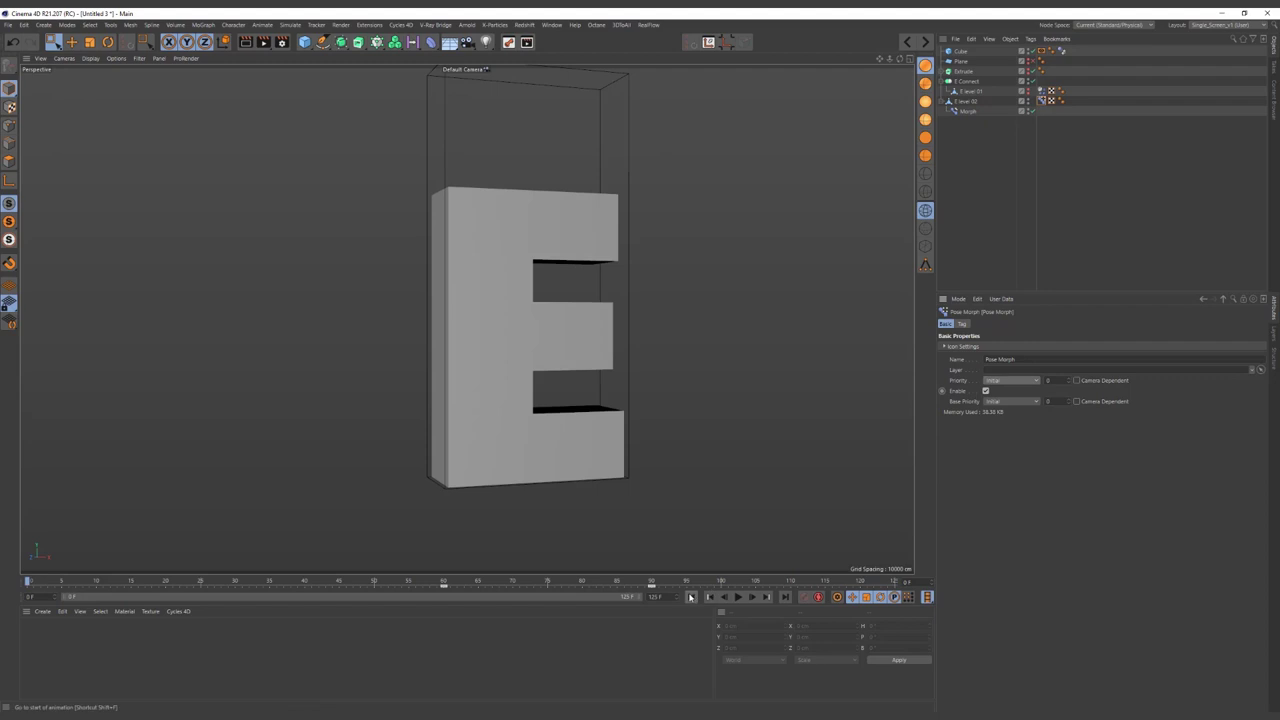
click(737, 597)
click(737, 597)
click(691, 597)
- Change the Base Priority and set the Pose Morph Priority to Initial
click(964, 324)
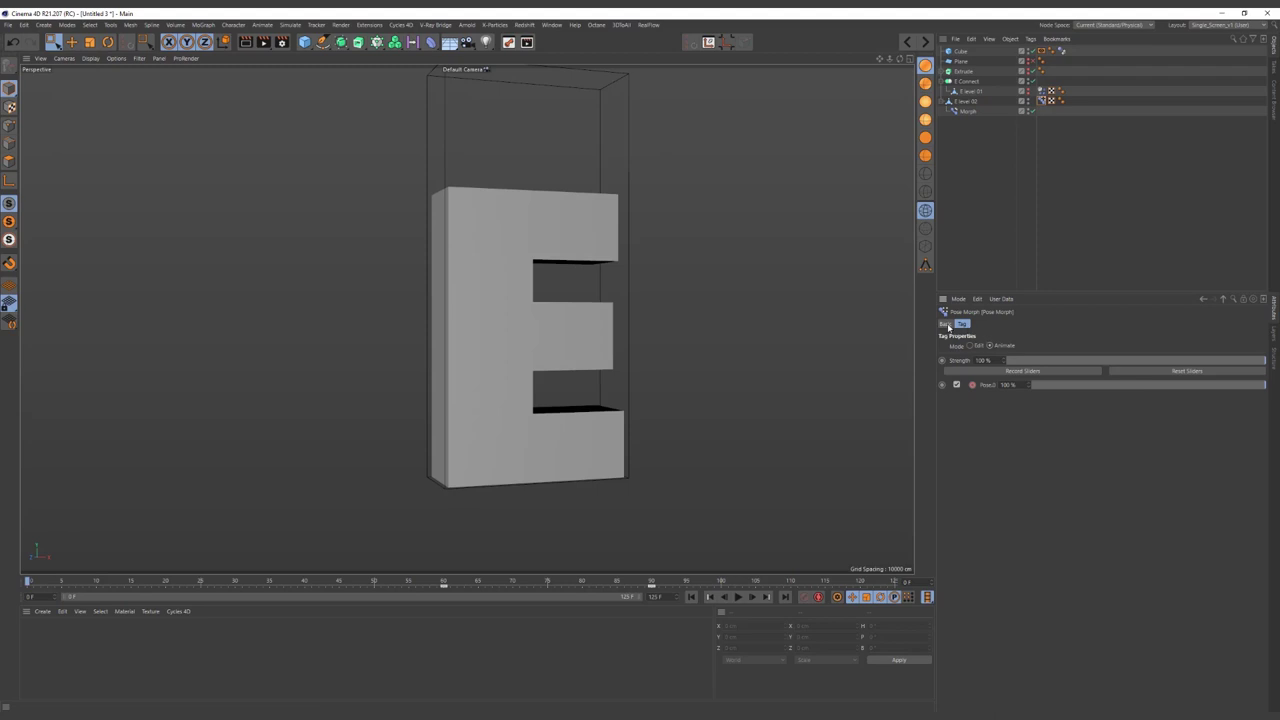
click(948, 325)
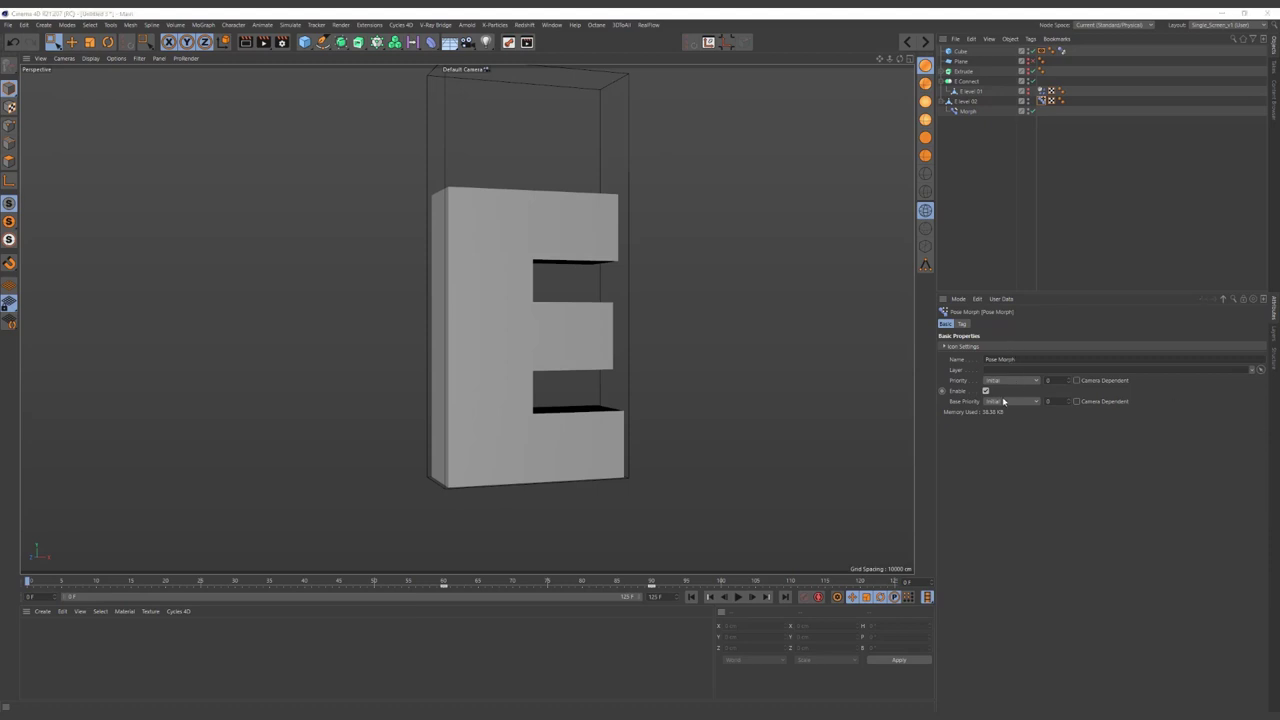
click(1003, 403)
click(1006, 443)
click(1007, 381)
click(1006, 390)
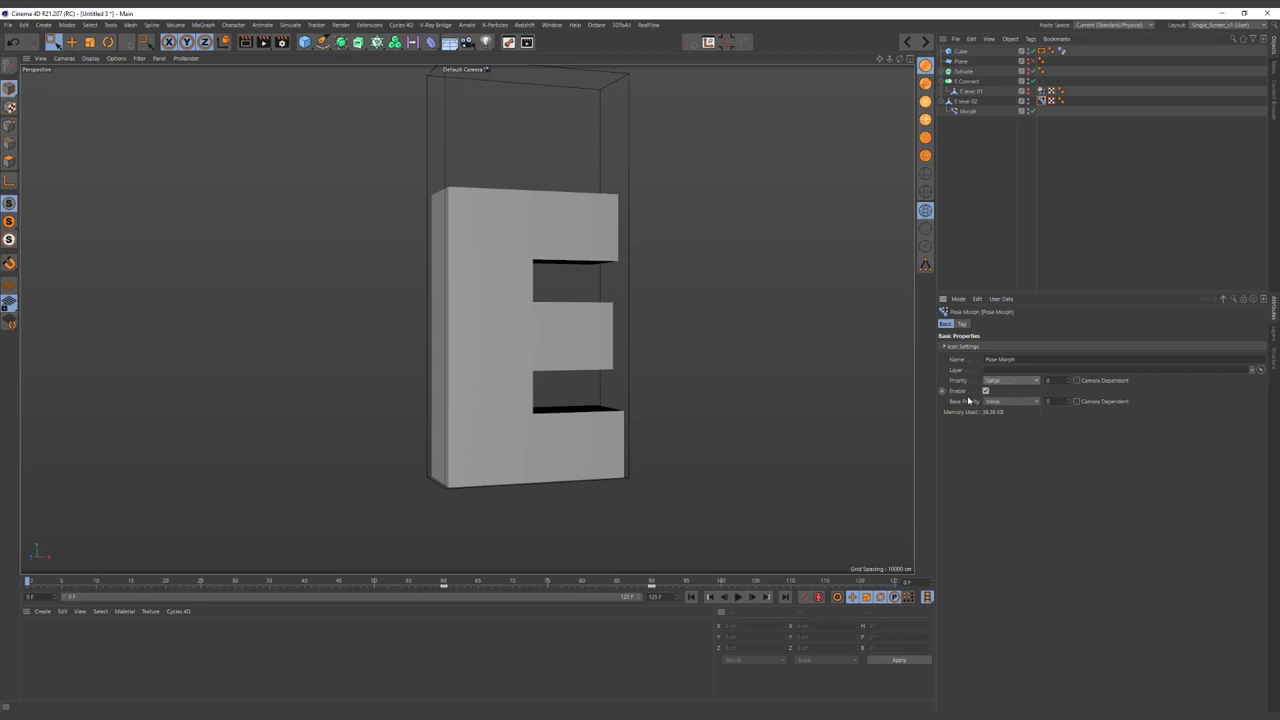
- Check the pose strength settings, then switch both priorities to Generators and reselect the tag
click(962, 324)
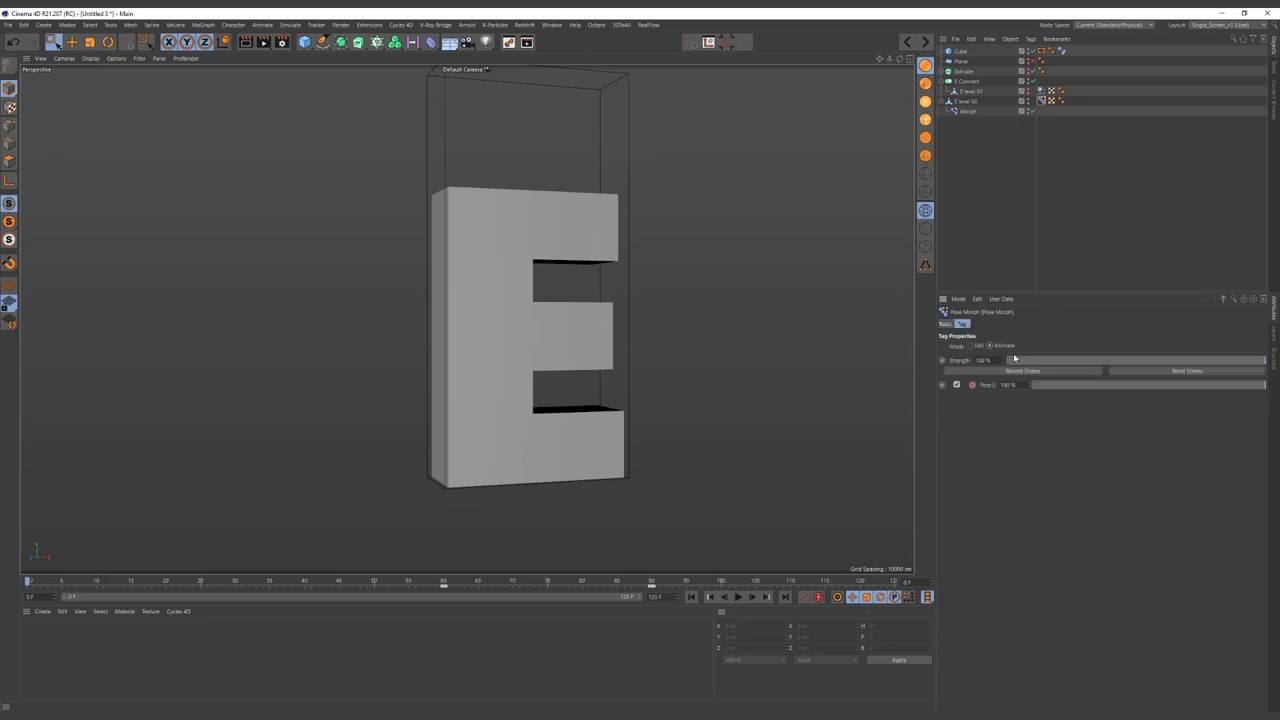
click(949, 325)
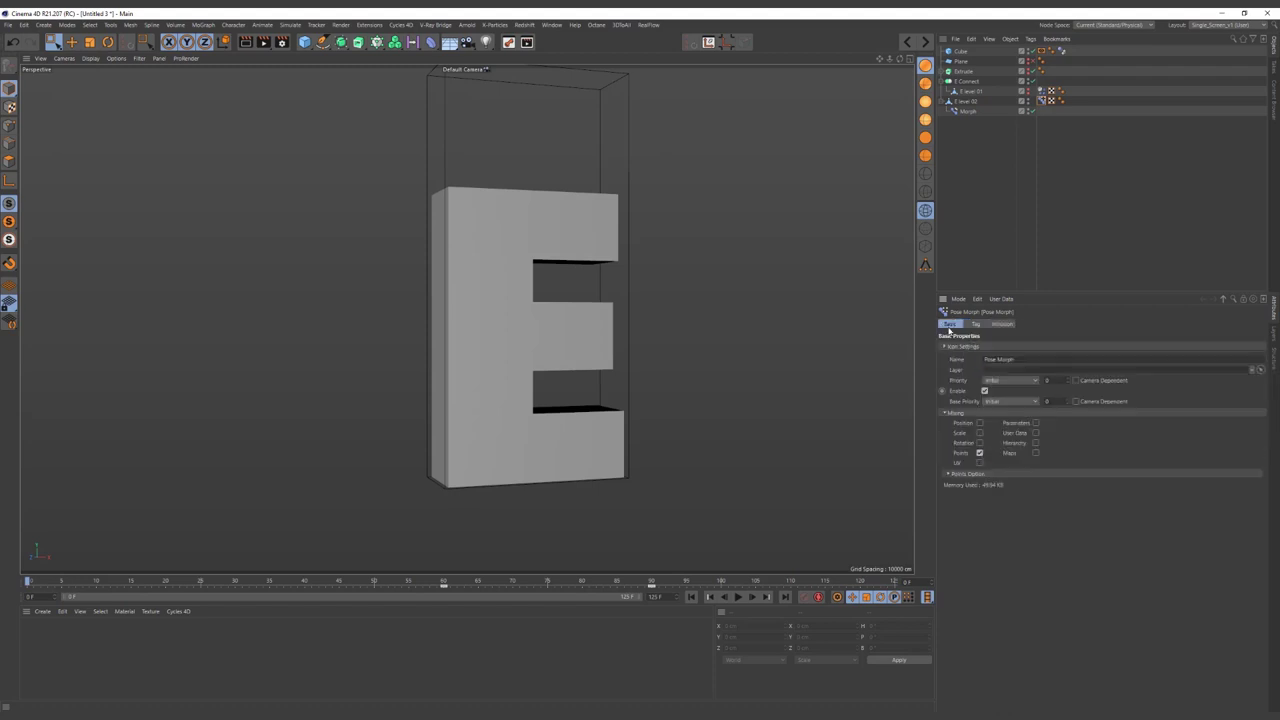
click(1001, 403)
click(1014, 454)
click(971, 206)
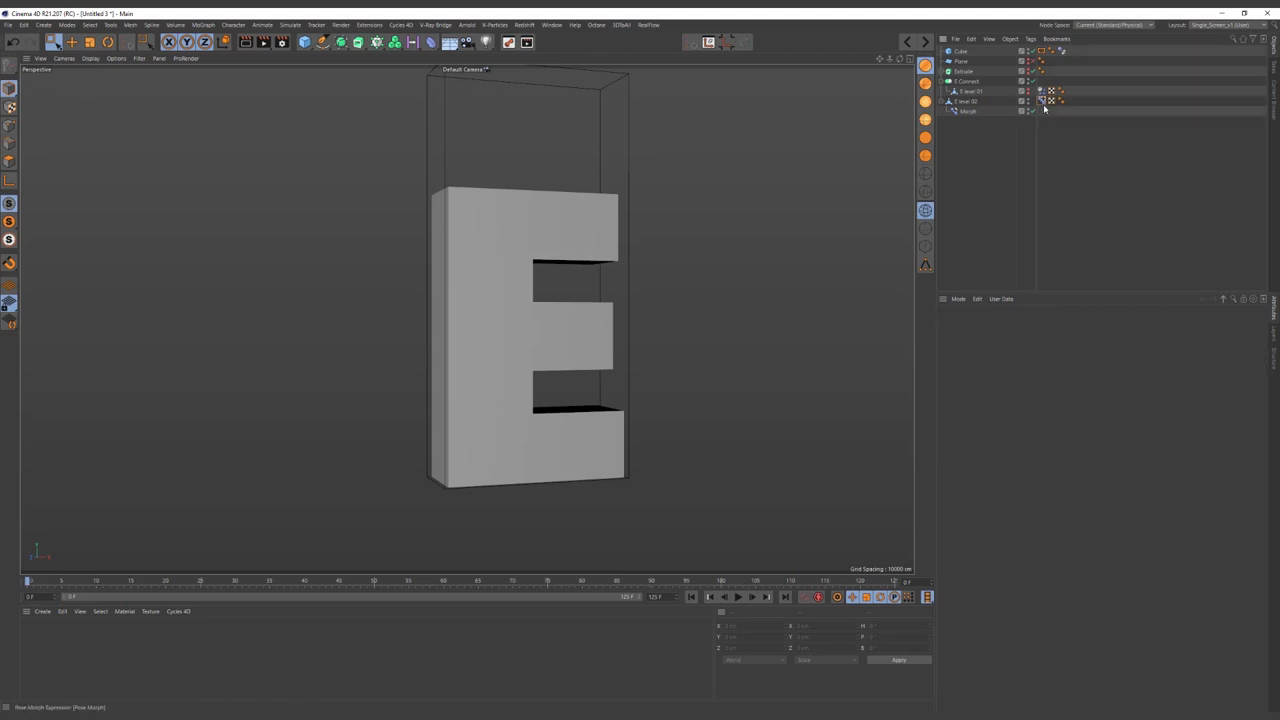
click(1041, 101)
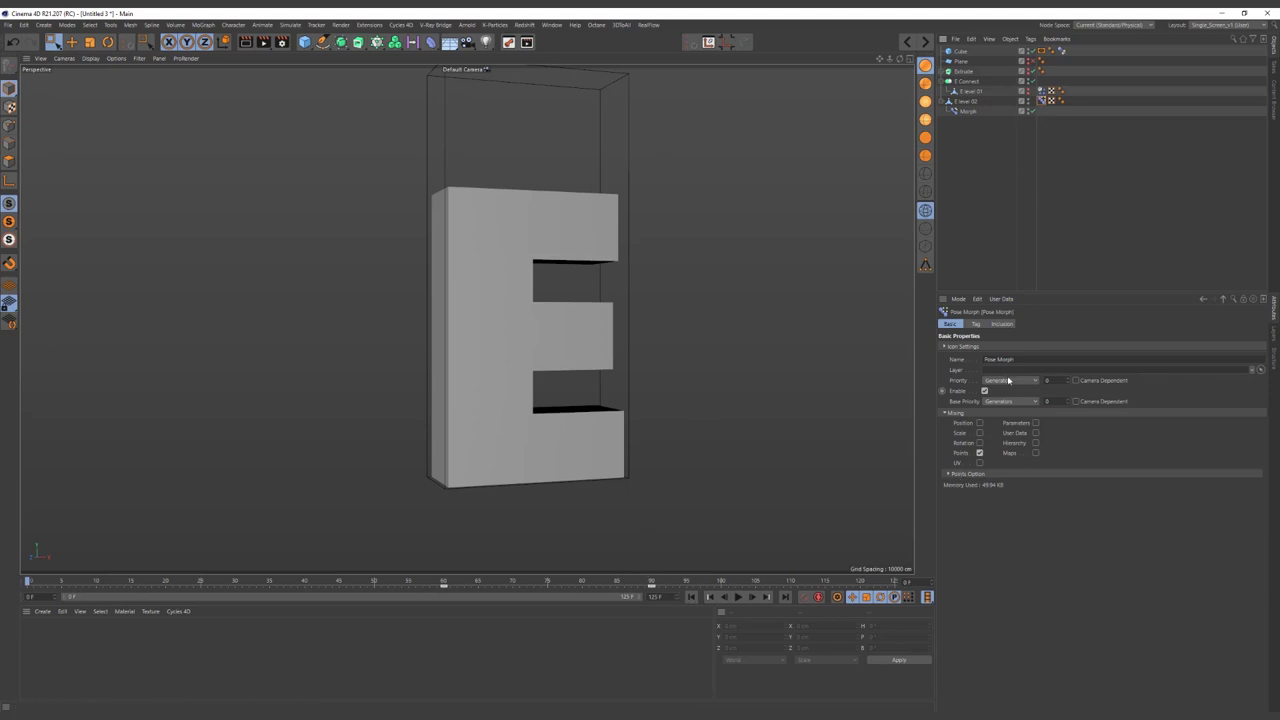
- Undo the switch, toggle the Pose Morph tag's enable state, set Base Priority to Generators, and play
key(ctrl+z)
click(985, 391)
click(991, 402)
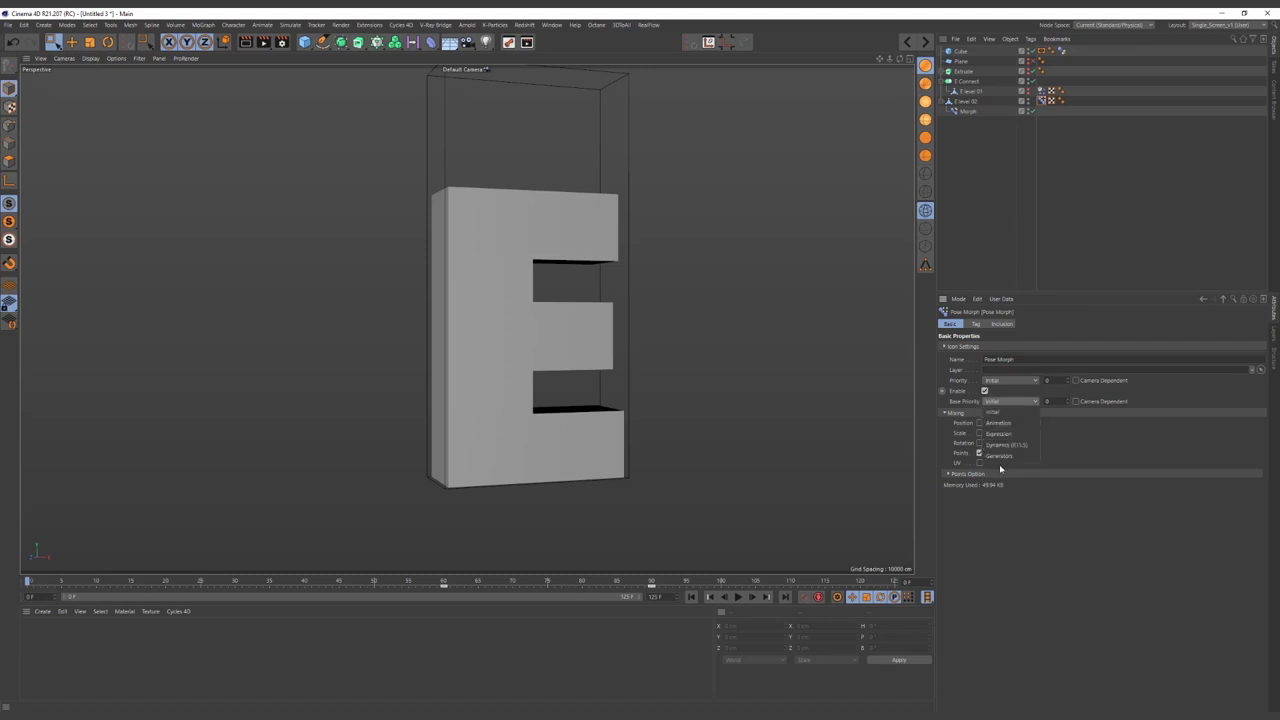
click(1003, 455)
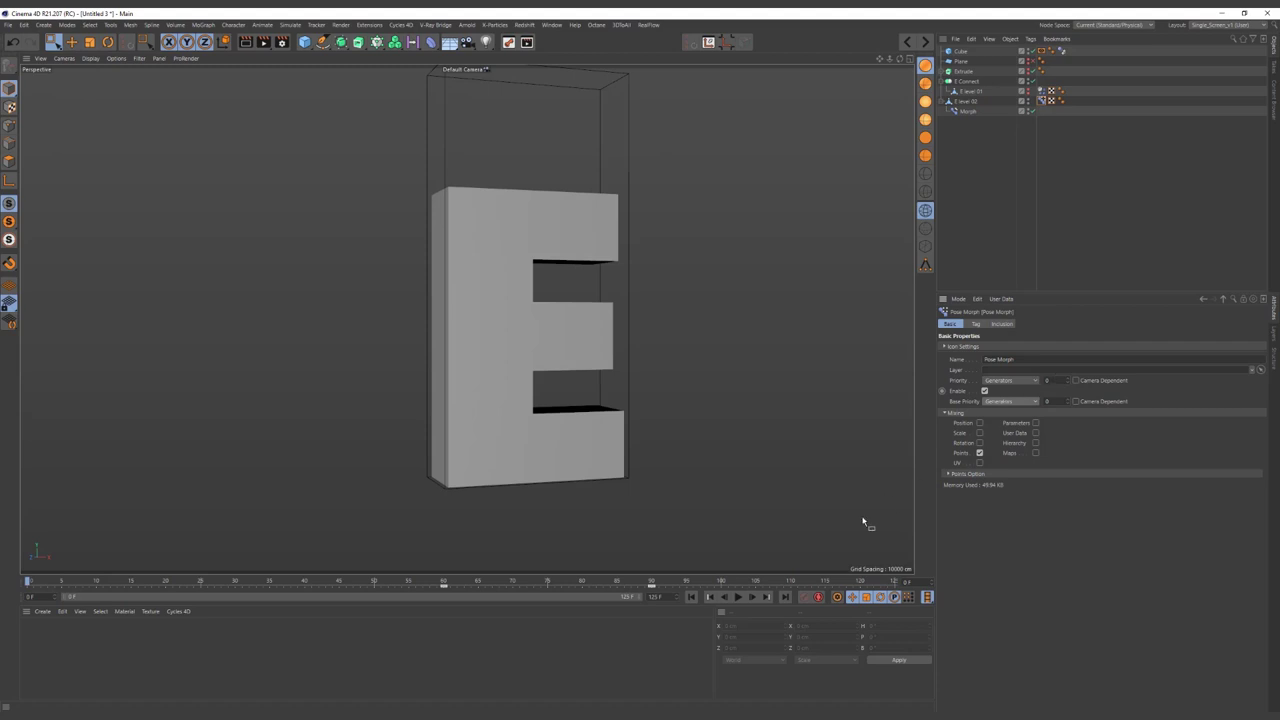
click(738, 597)
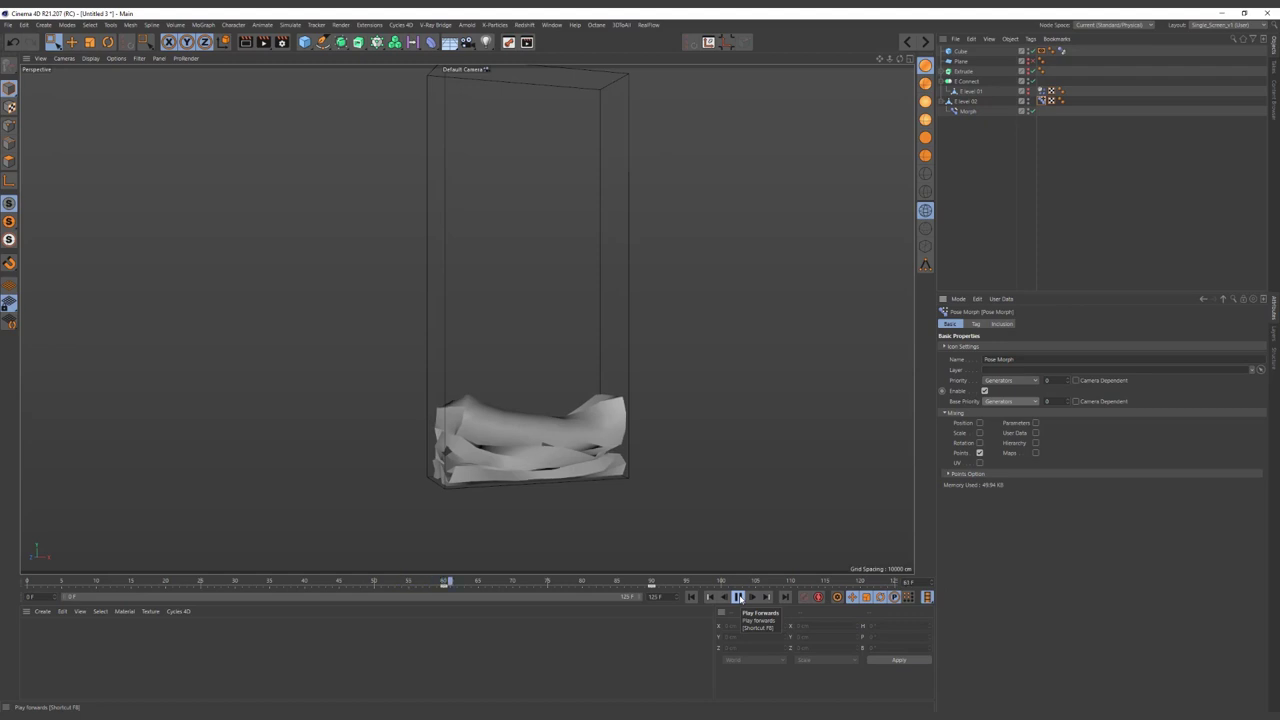
- Stop playback, set Pose Morph Priority to Generators, and keep Base Priority at Initial
click(738, 597)
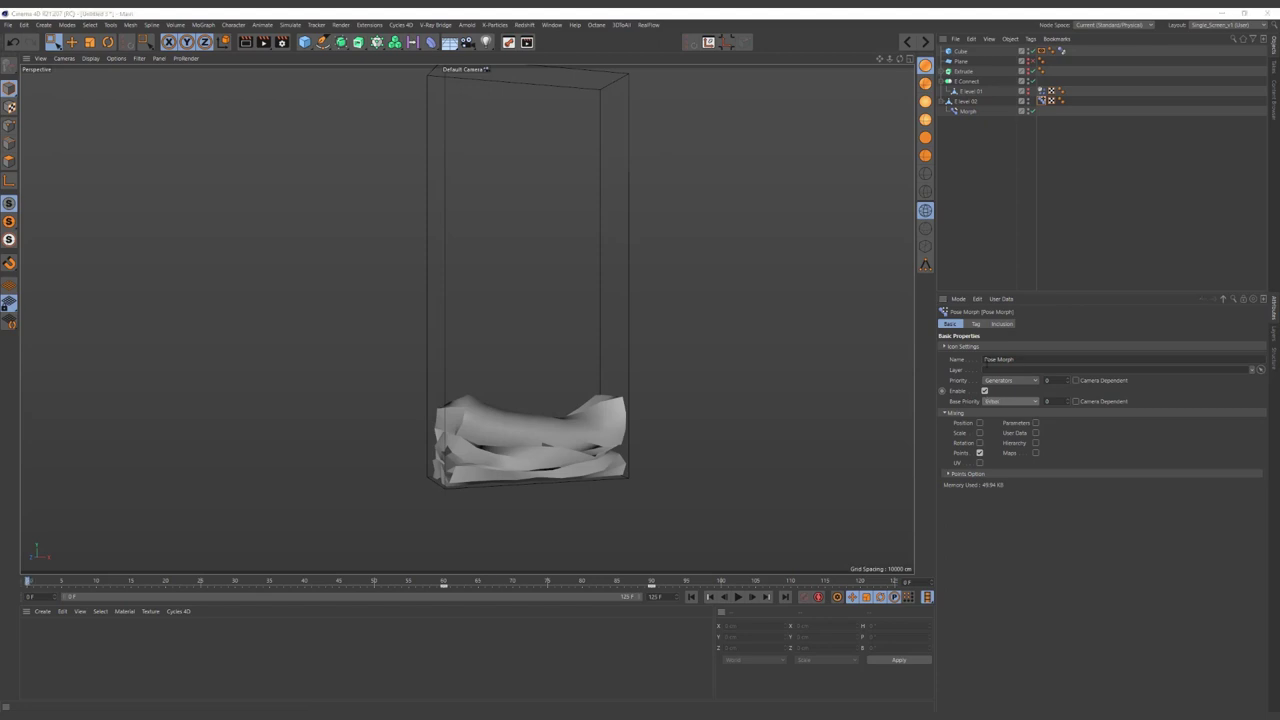
click(1010, 380)
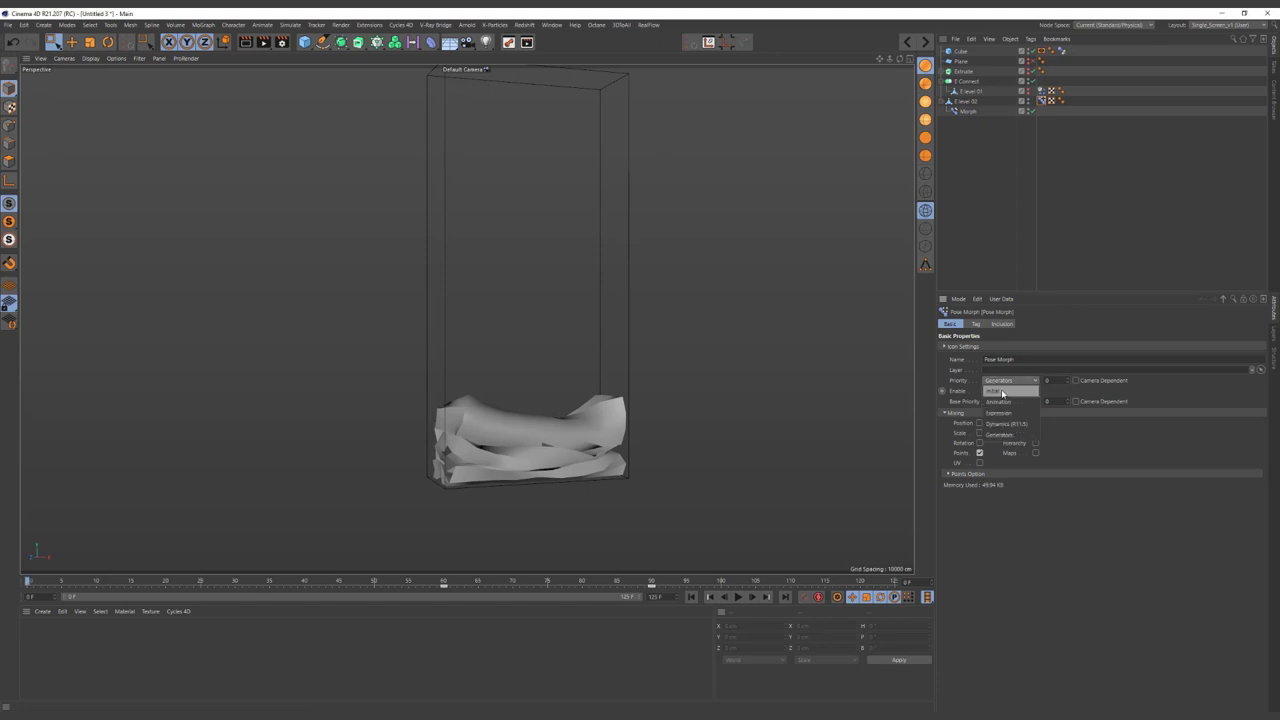
click(1005, 412)
click(1010, 380)
click(1006, 434)
click(1008, 401)
click(1006, 412)
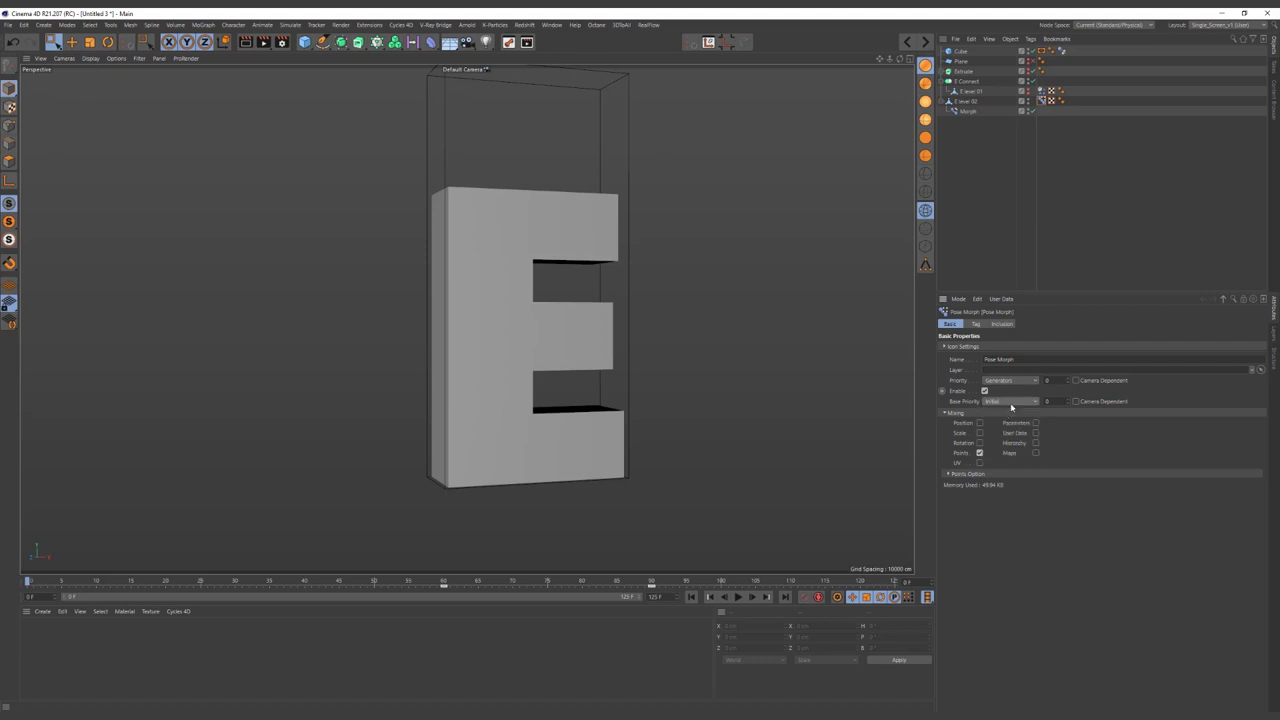
- Switch the Pose Morph to animate mode, play the collapse, then stop and rewind to frame 0
click(978, 324)
click(999, 346)
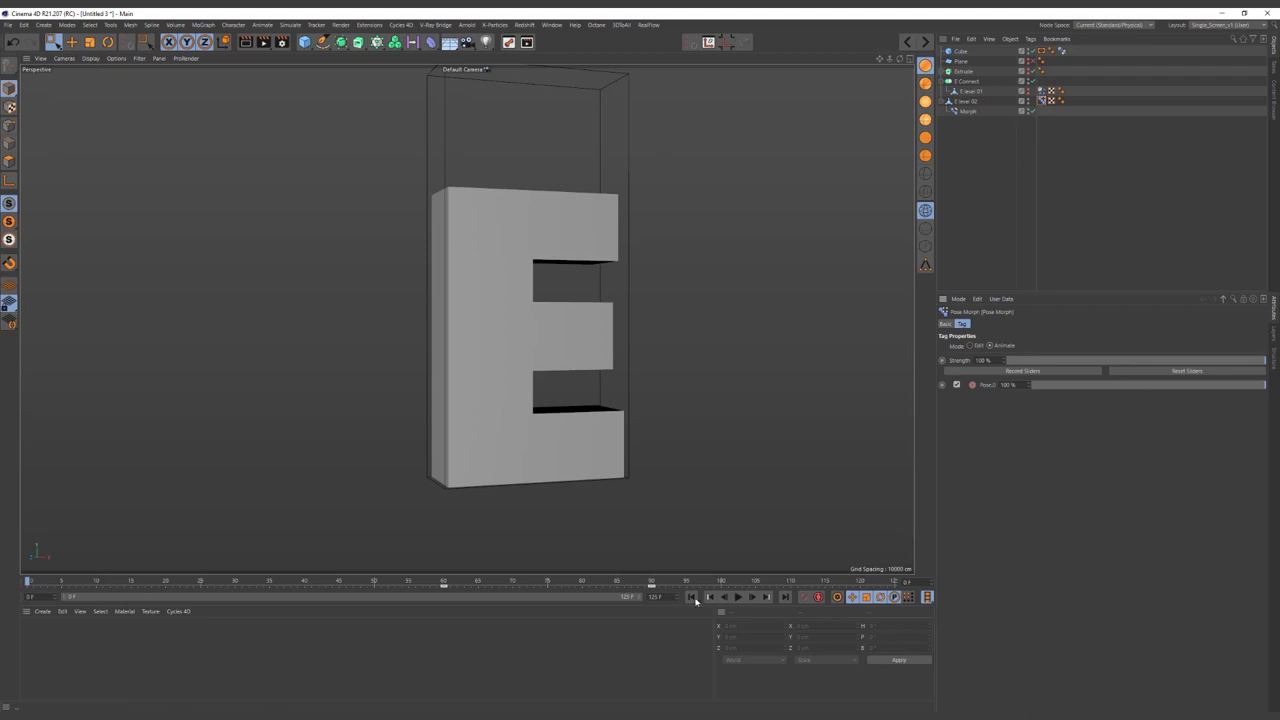
click(737, 597)
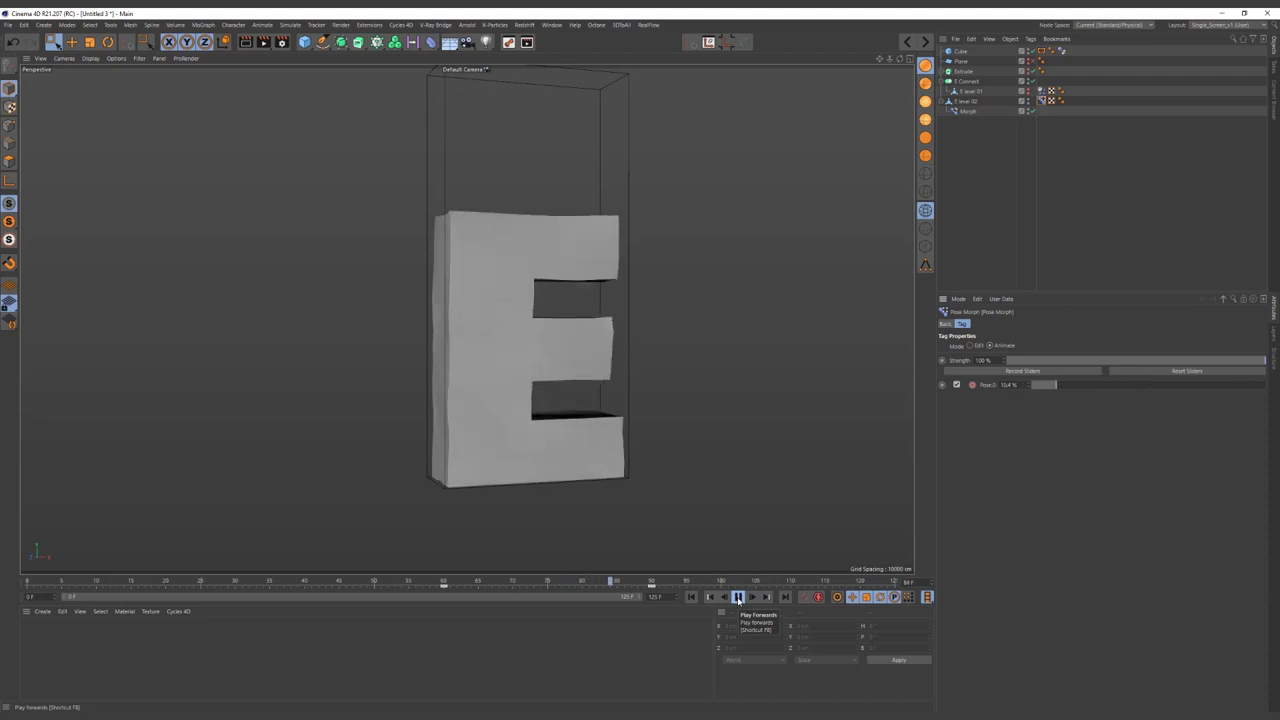
click(738, 597)
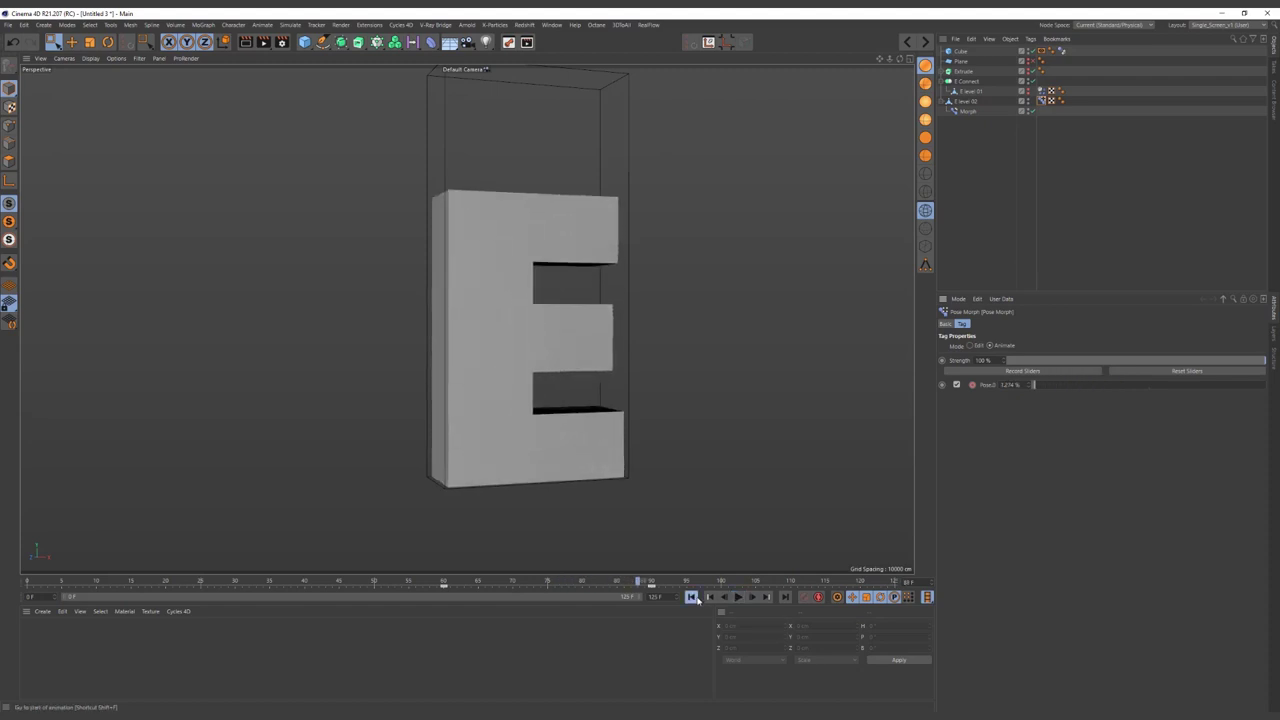
click(691, 597)
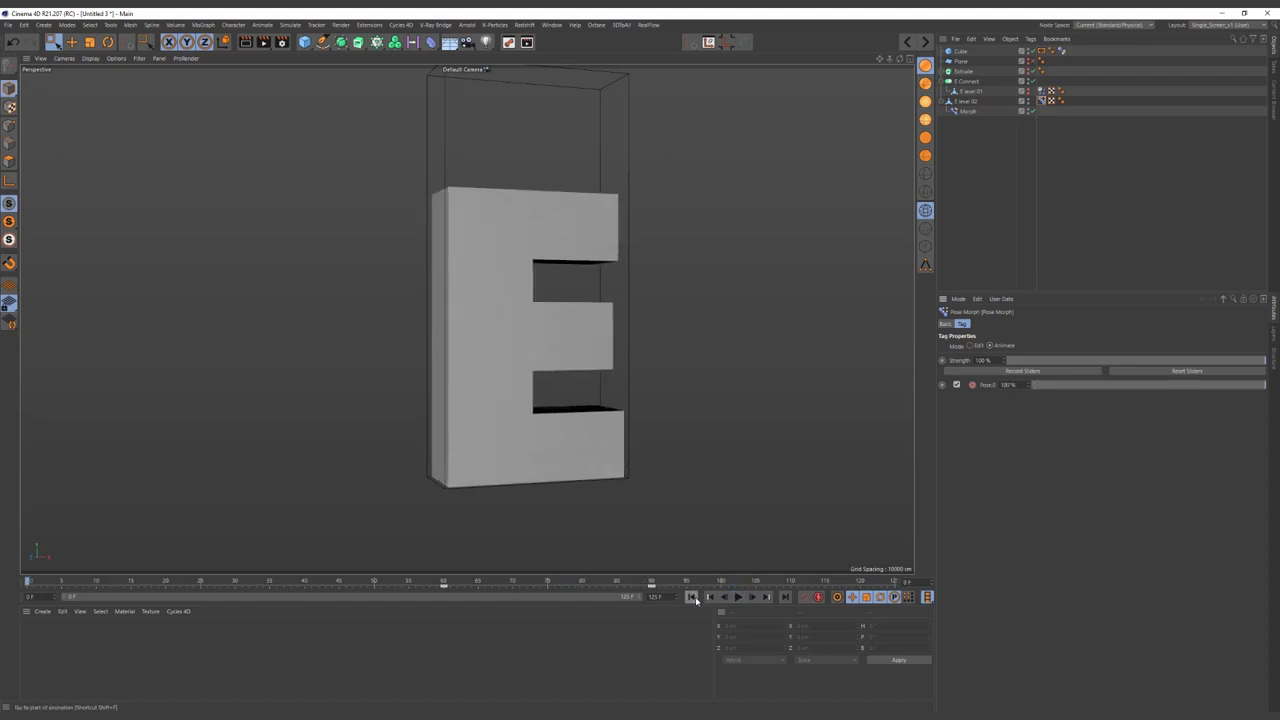
- Key the E's soft-body Stiffness at 0 on frame 30
click(236, 582)
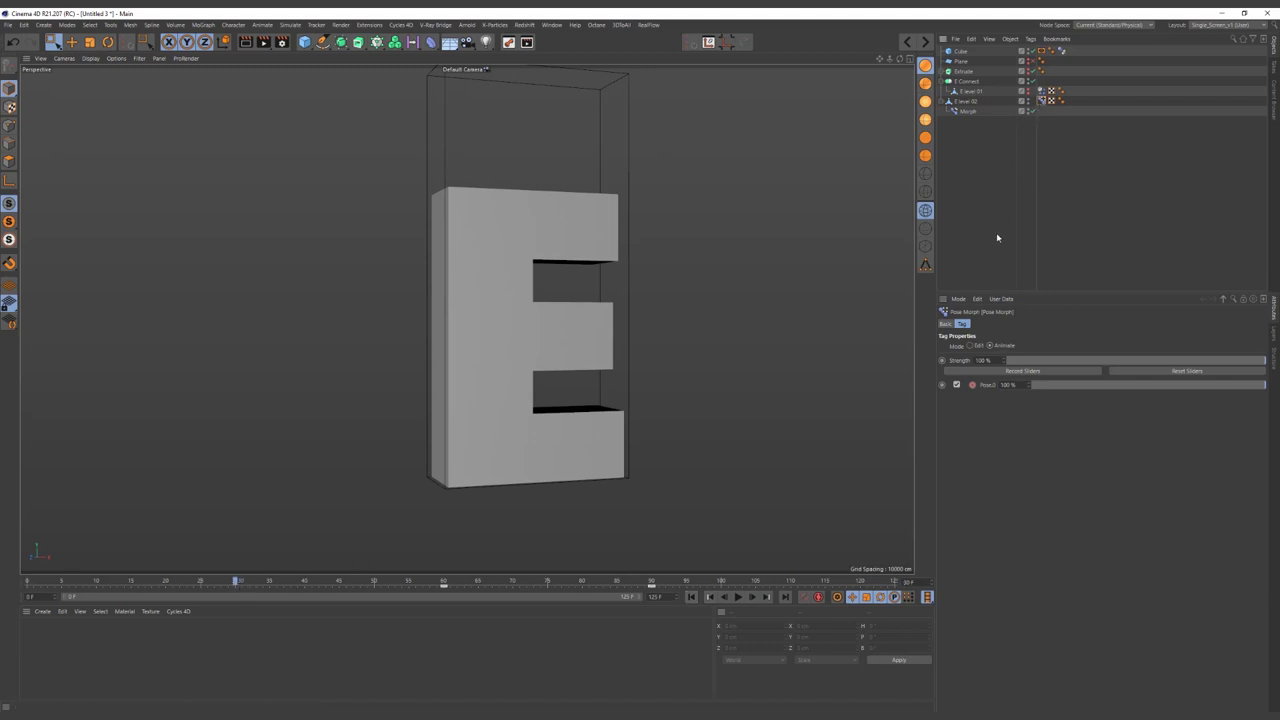
click(1041, 91)
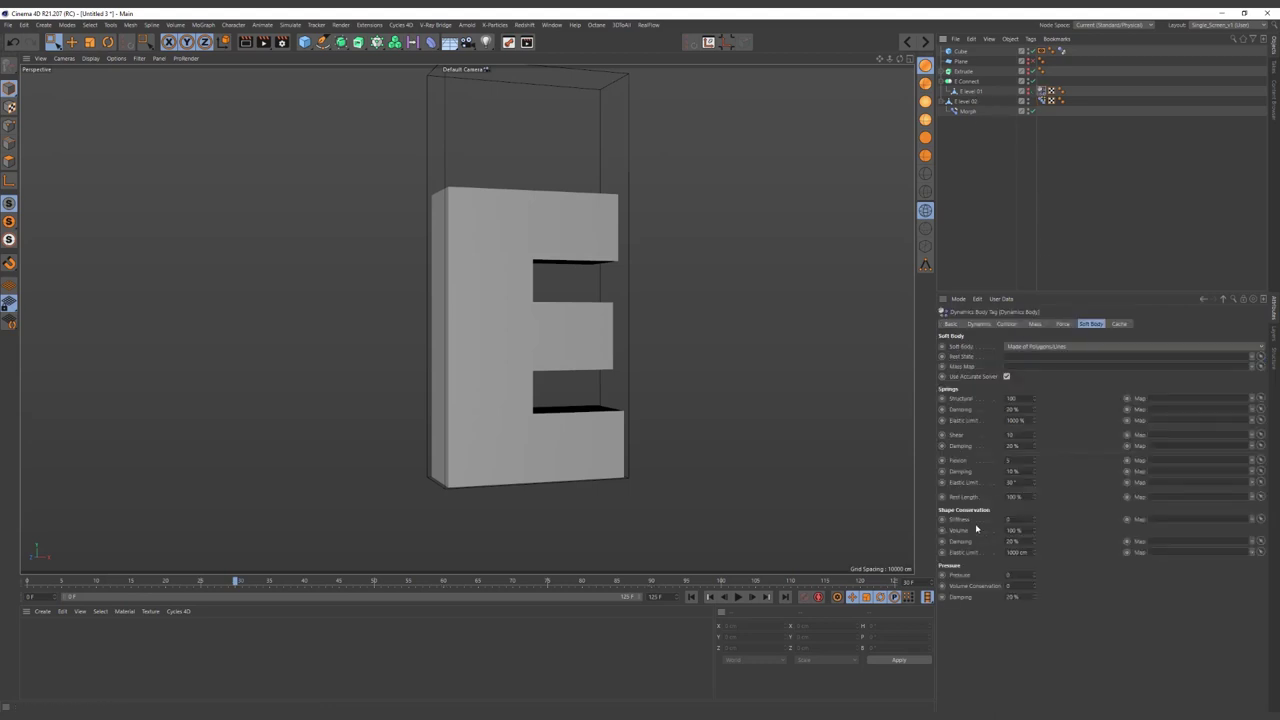
click(941, 519)
drag(237, 588, 199, 588)
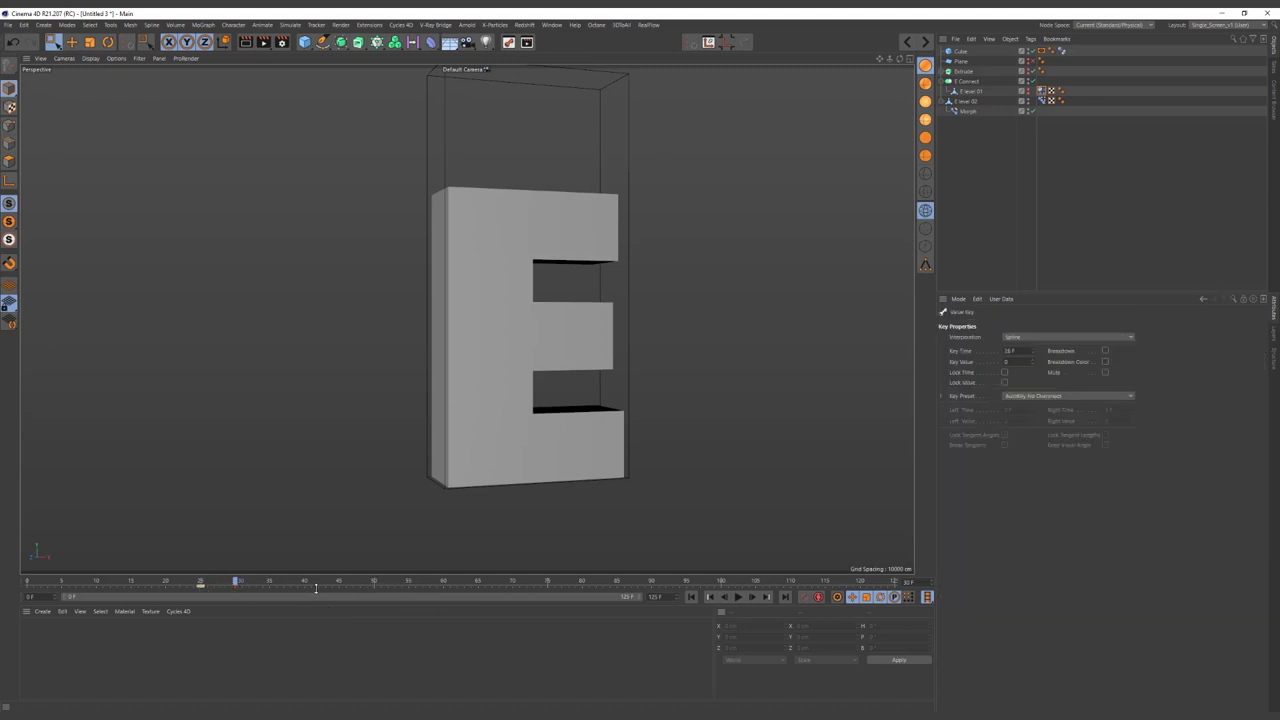
- Key Stiffness 15 at frame 50, preview the collapse and reform, then select the frame-50 key
click(373, 582)
click(1040, 91)
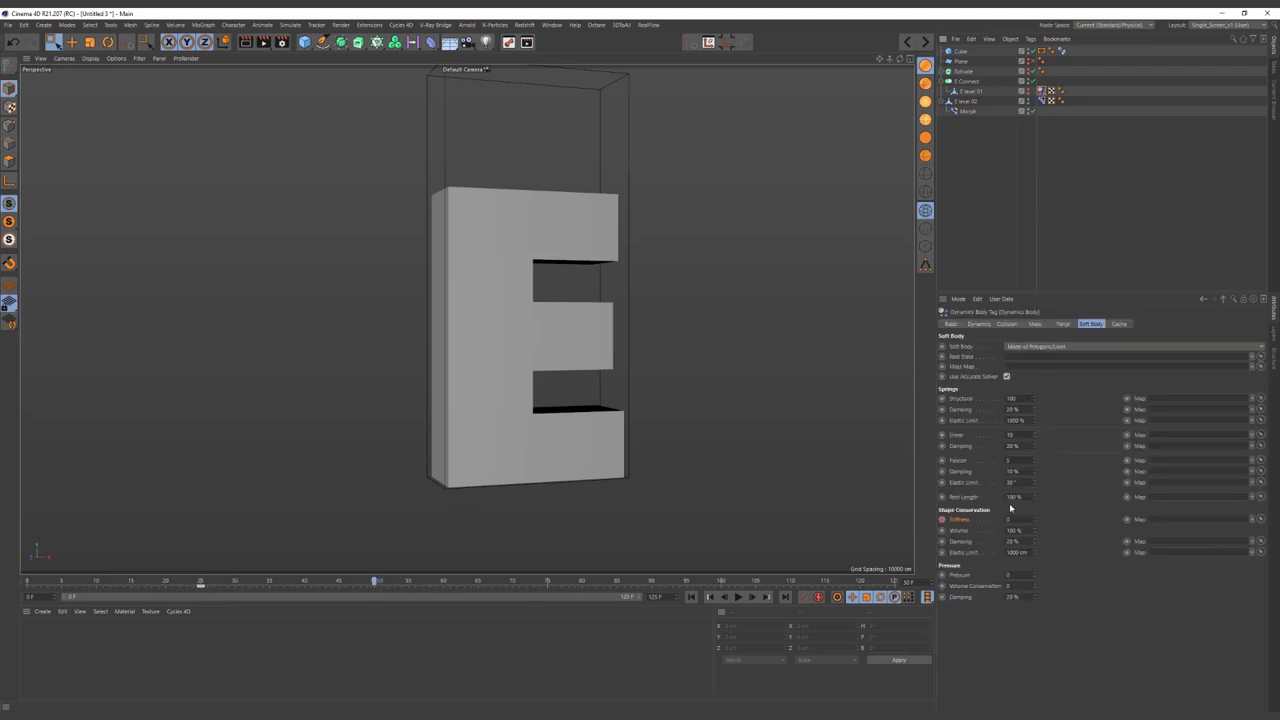
text(1)
click(692, 597)
click(738, 597)
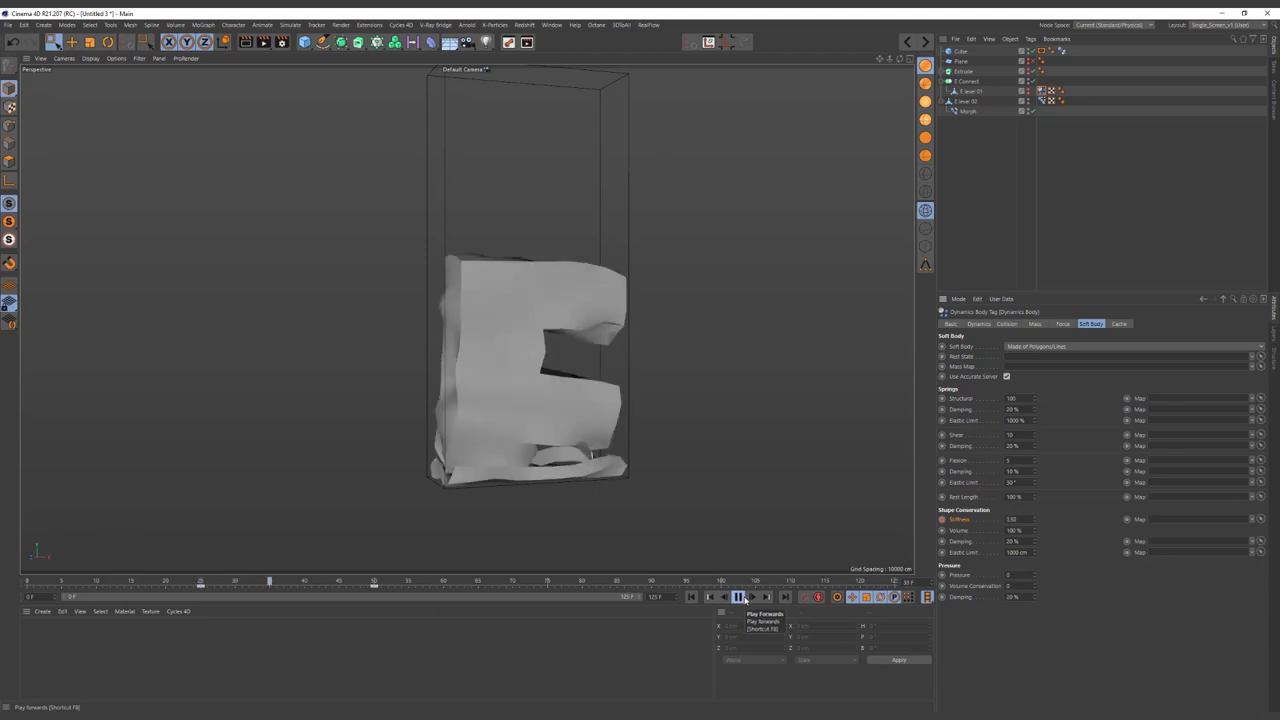
click(739, 597)
click(691, 597)
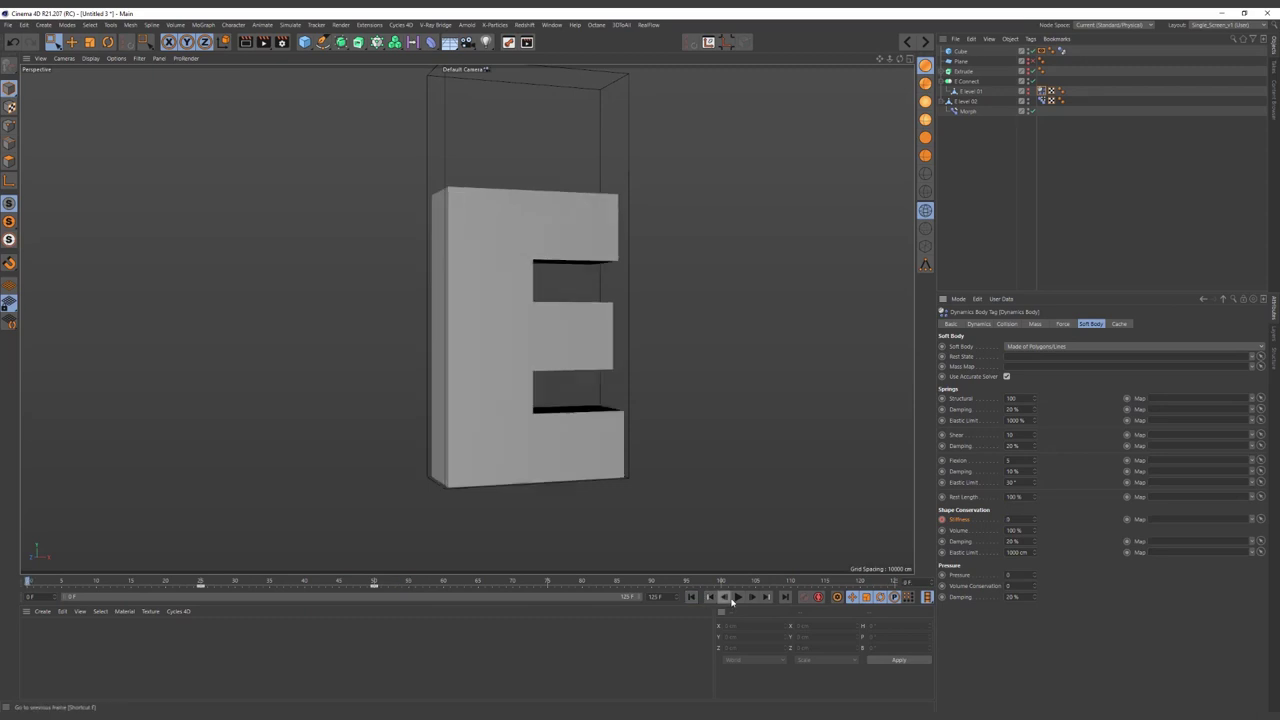
click(374, 586)
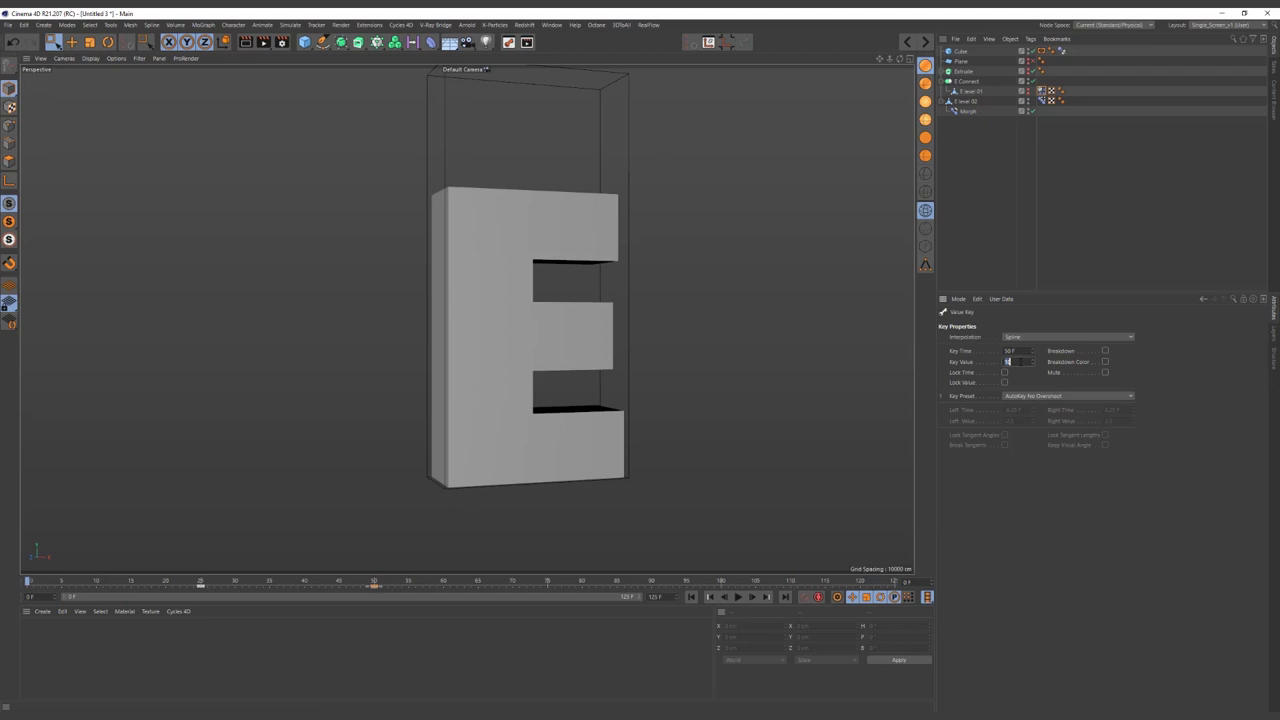
click(200, 580)
- Review the project's dynamics Gravity, replay the E collapsing and reforming, then select the Pose Morph tag
key(ctrl+d)
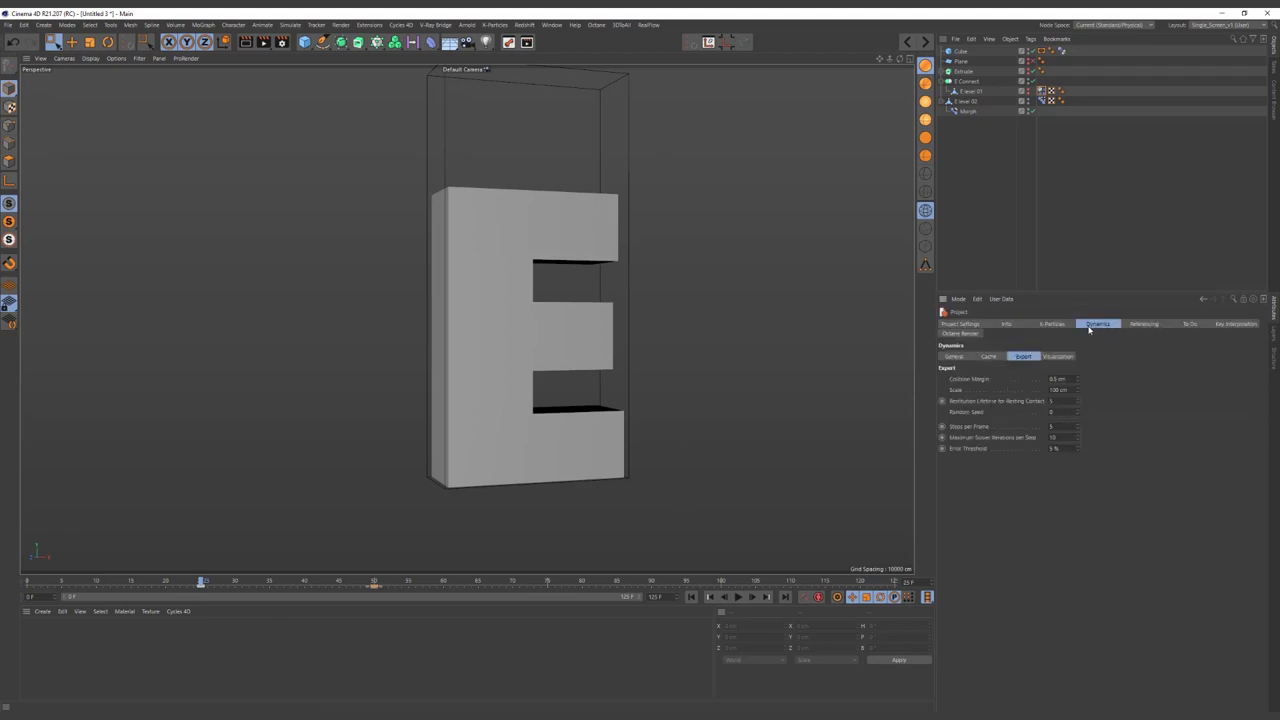
click(955, 356)
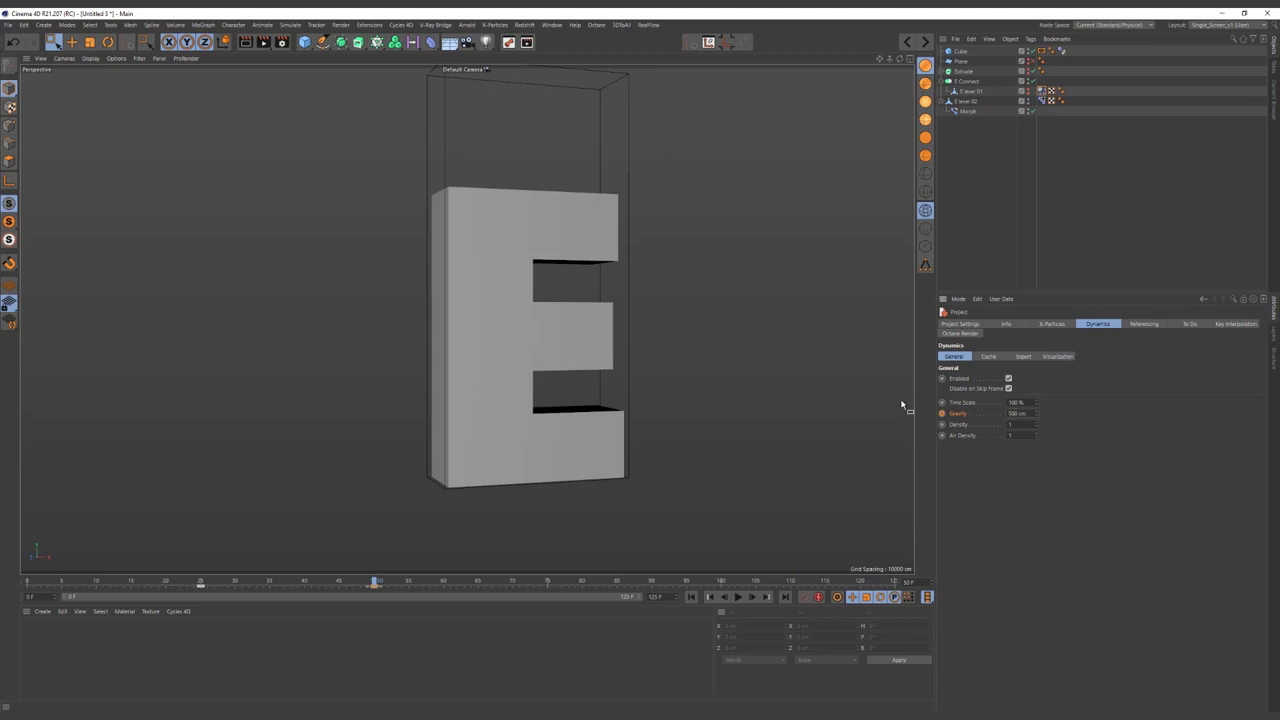
click(691, 597)
click(738, 597)
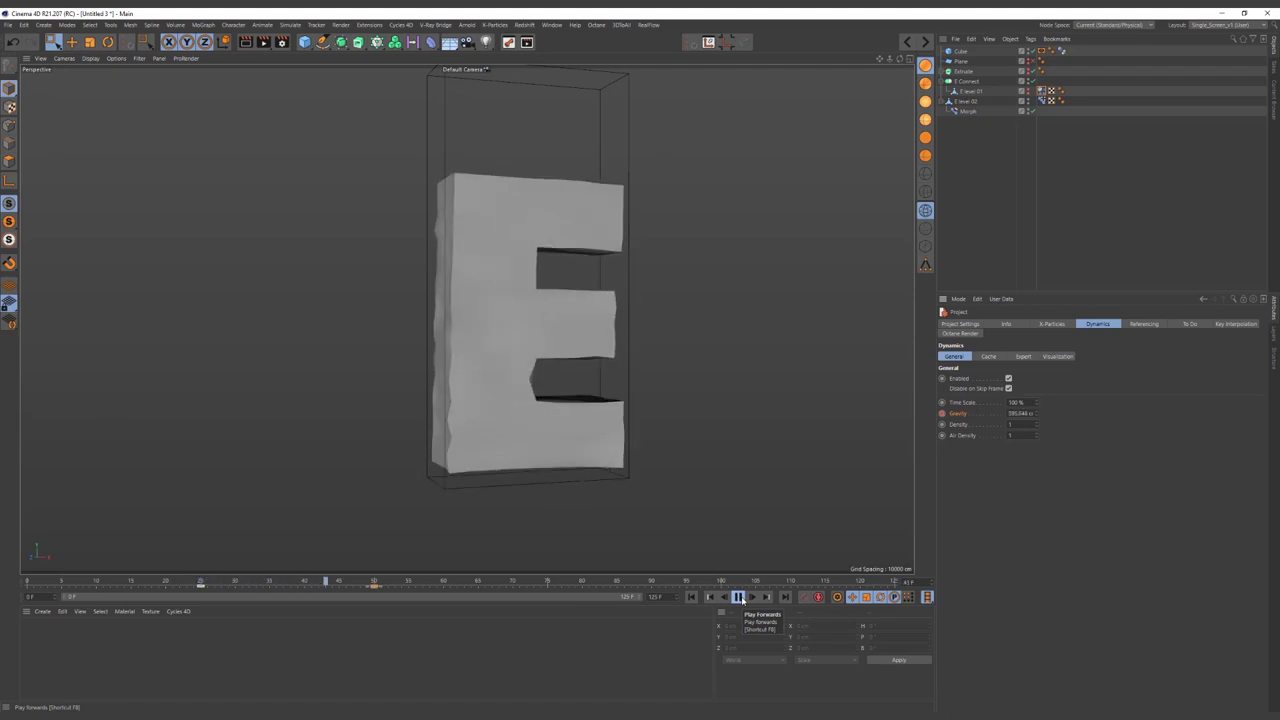
click(740, 597)
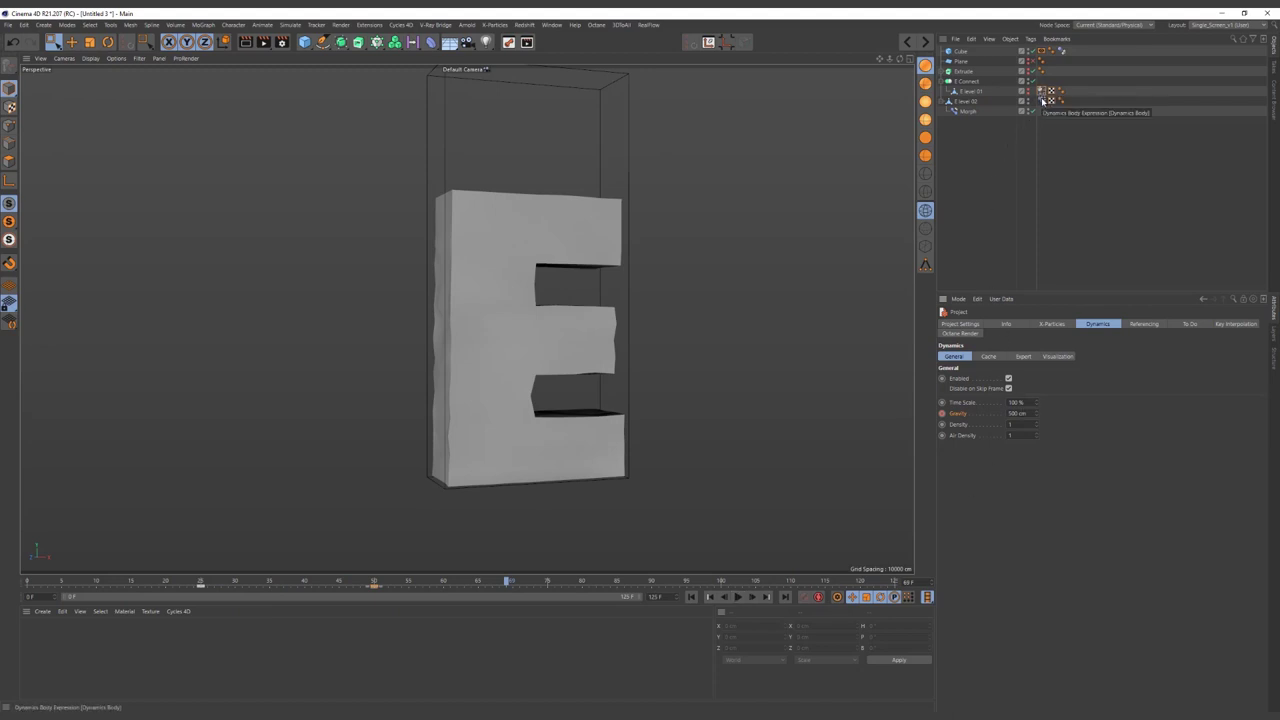
click(1042, 101)
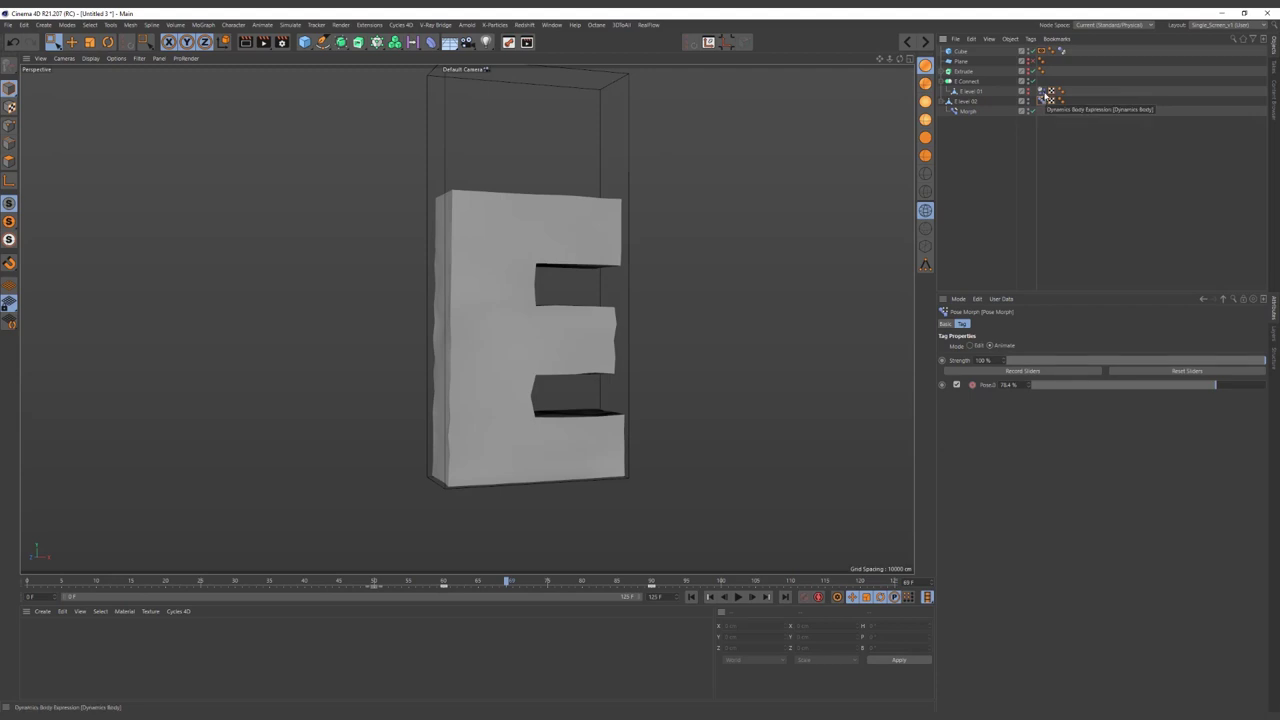
- Set soft-body Shape Conservation Damping to 10%, verify the frame-50 Stiffness key, and replay the jiggle
click(1051, 92)
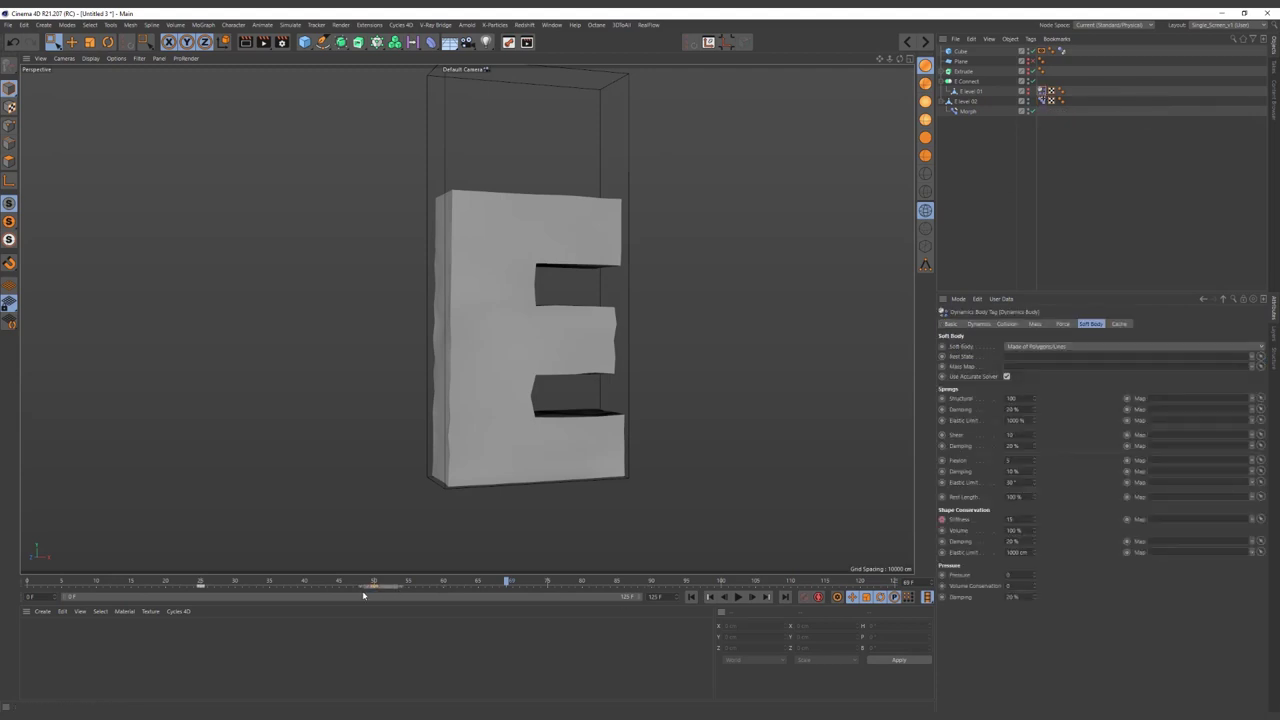
click(372, 586)
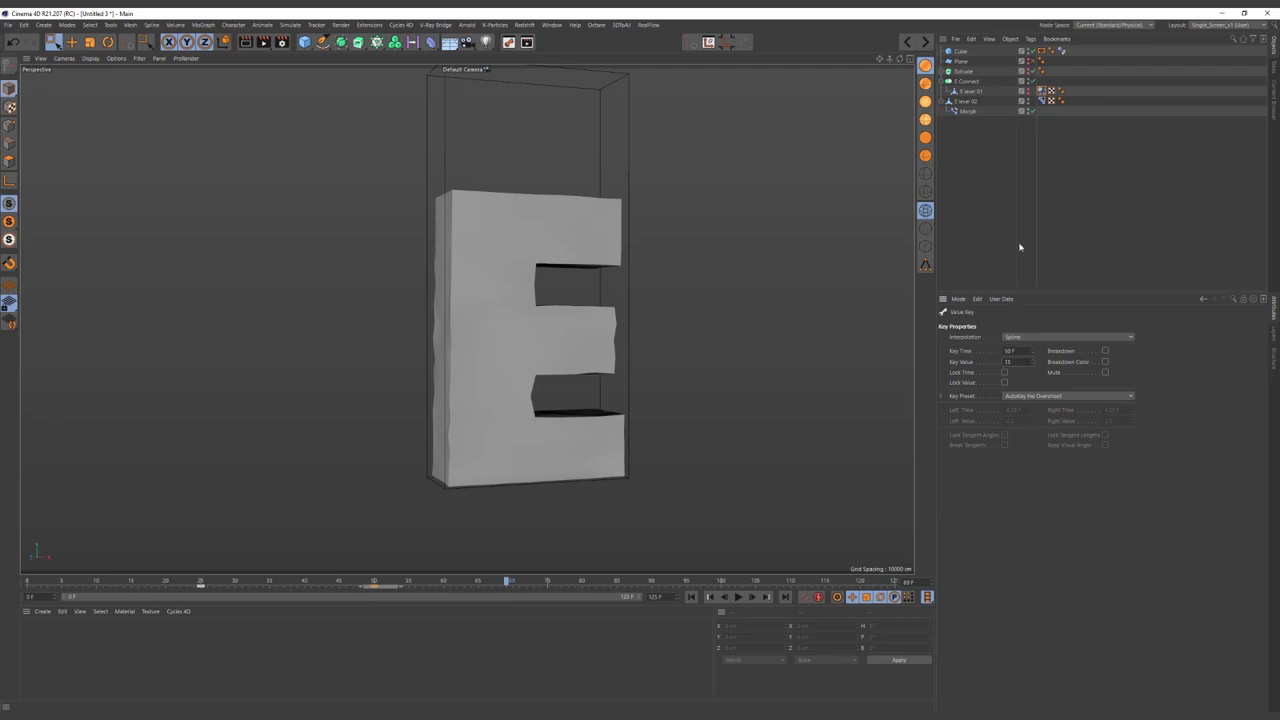
click(1044, 91)
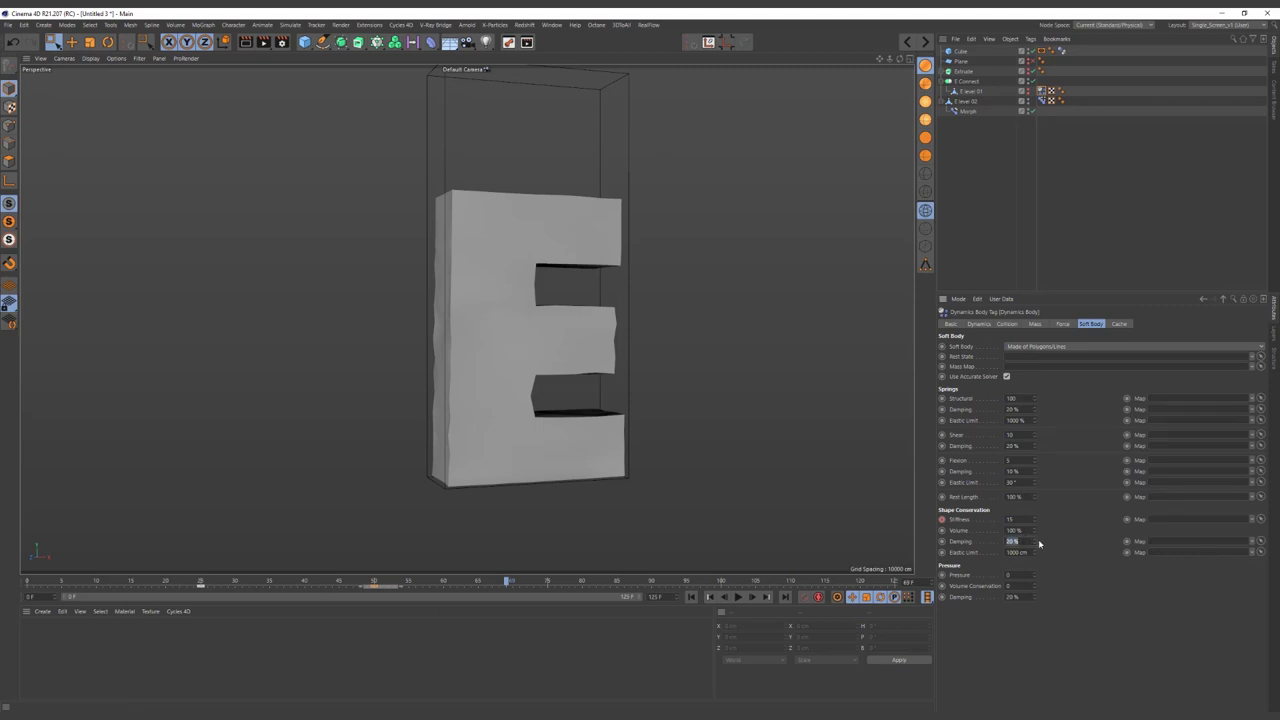
text(10)
click(691, 597)
click(738, 597)
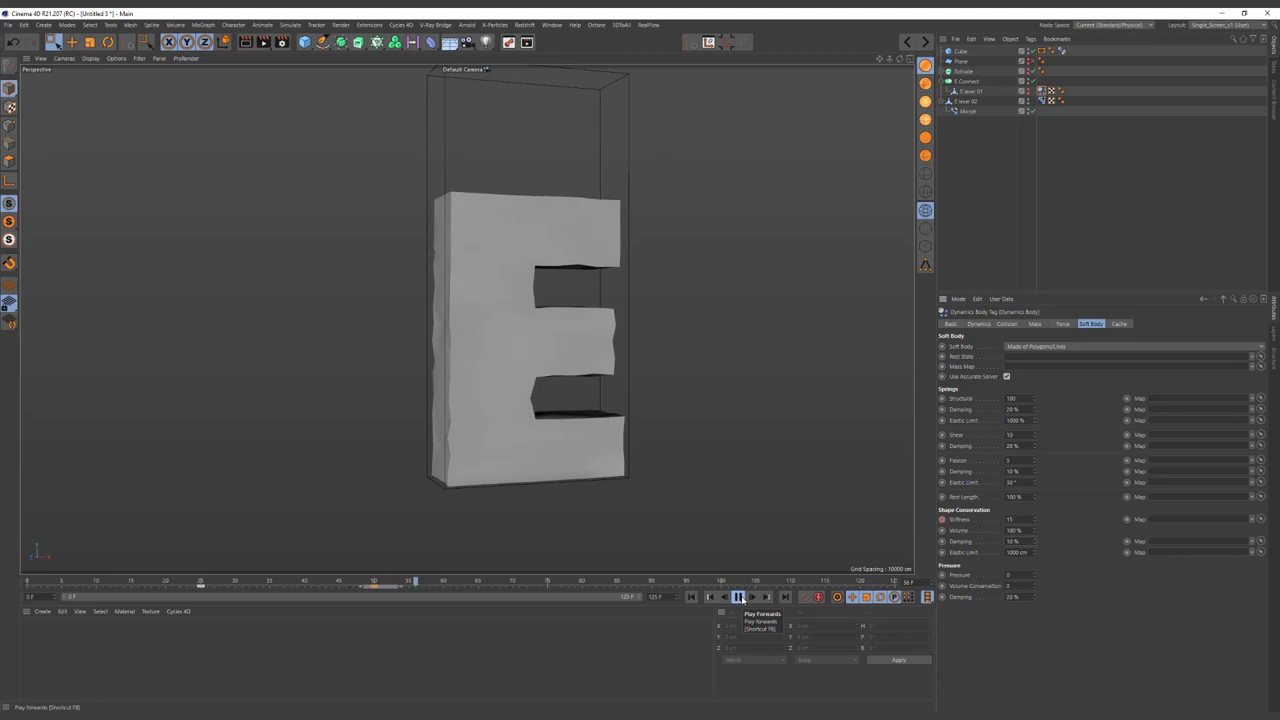
click(739, 598)
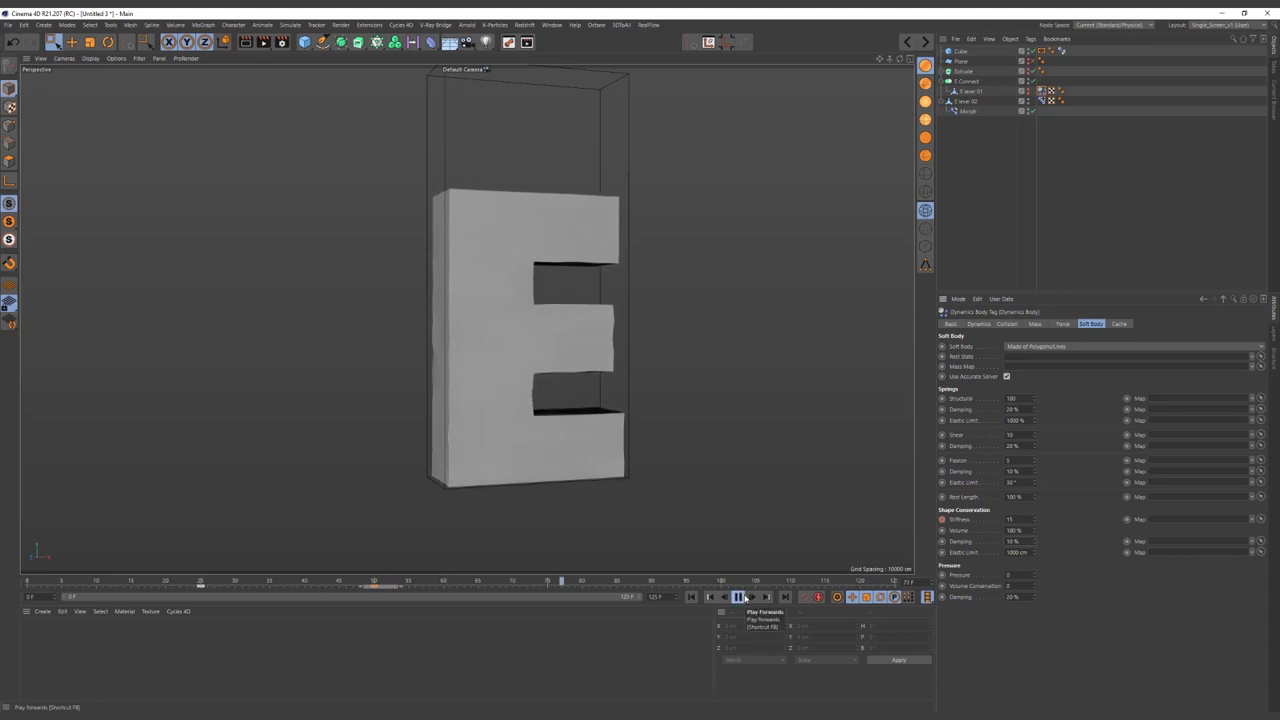
click(739, 597)
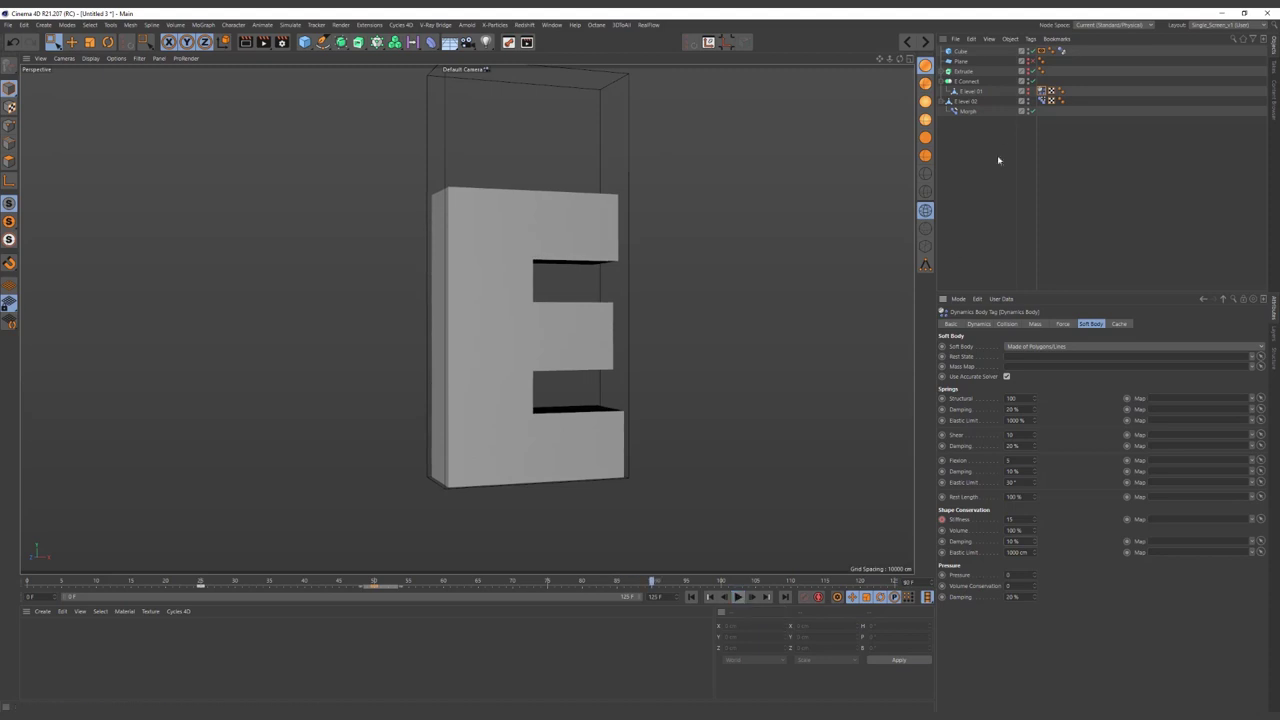
- Drag the Pose Morph's 100% key to frame 50, jump to it, and bring up project dynamics settings
click(1042, 101)
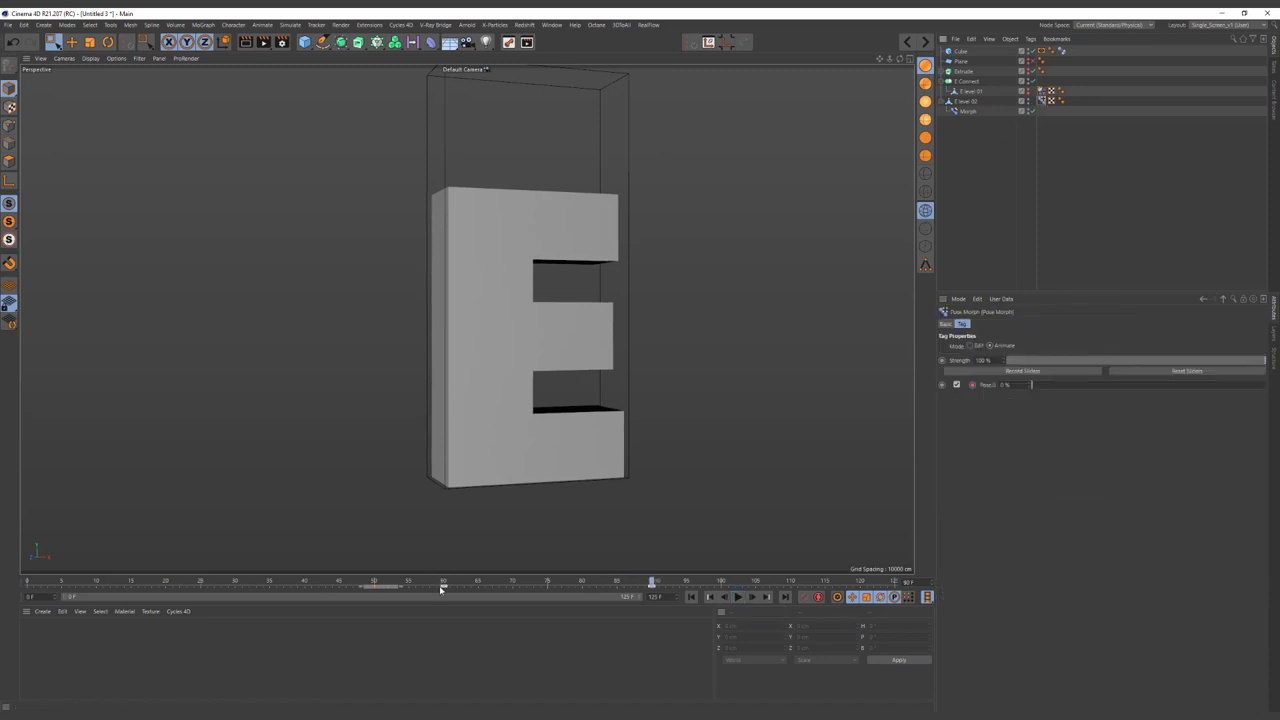
drag(447, 589, 401, 589)
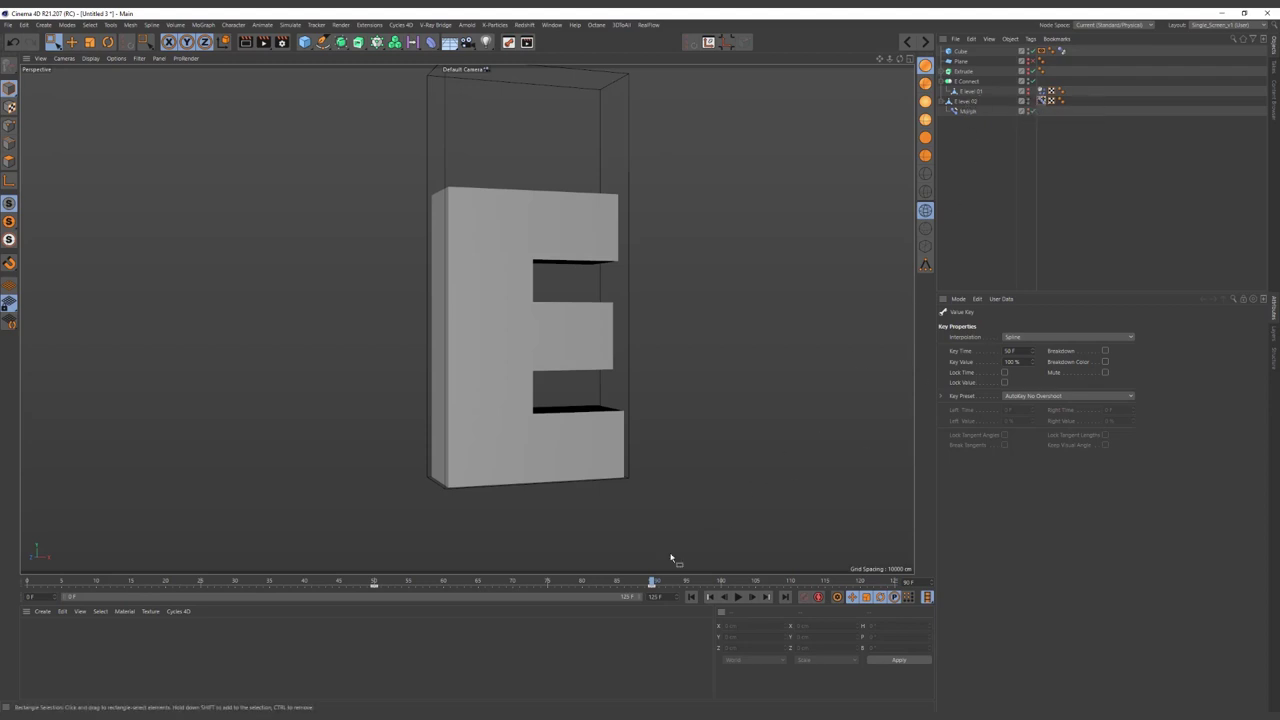
click(1041, 91)
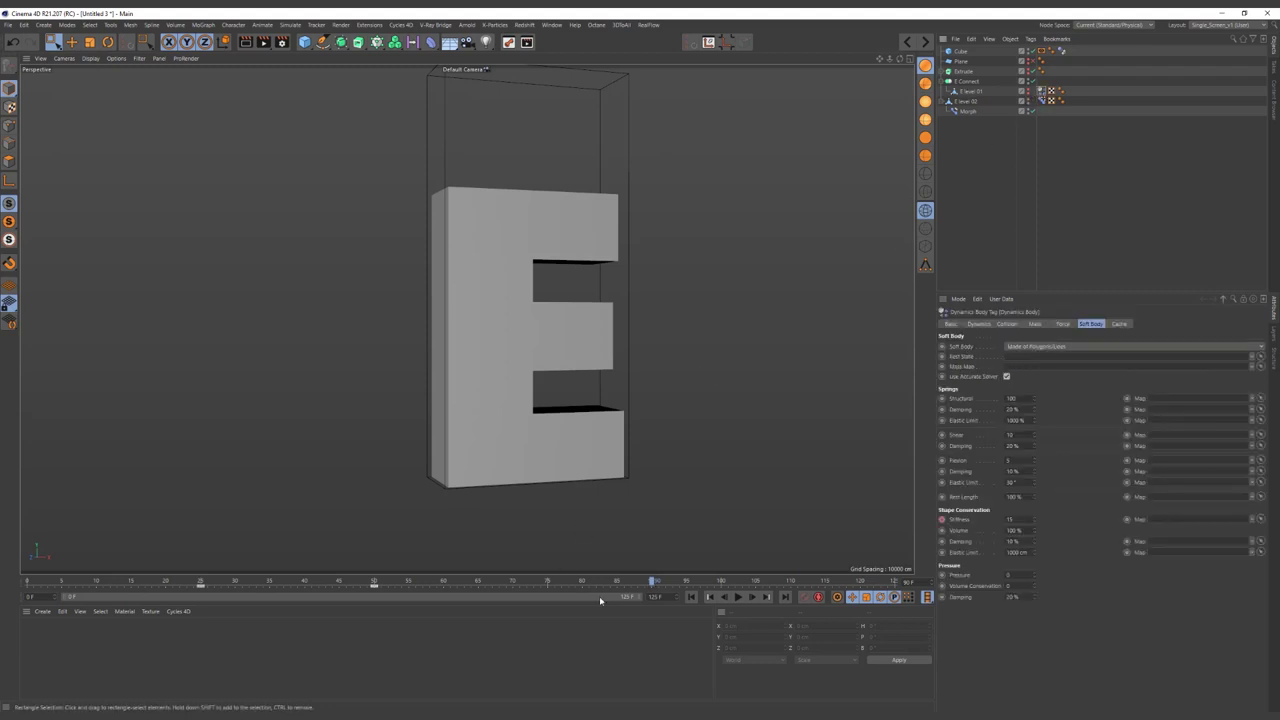
click(710, 597)
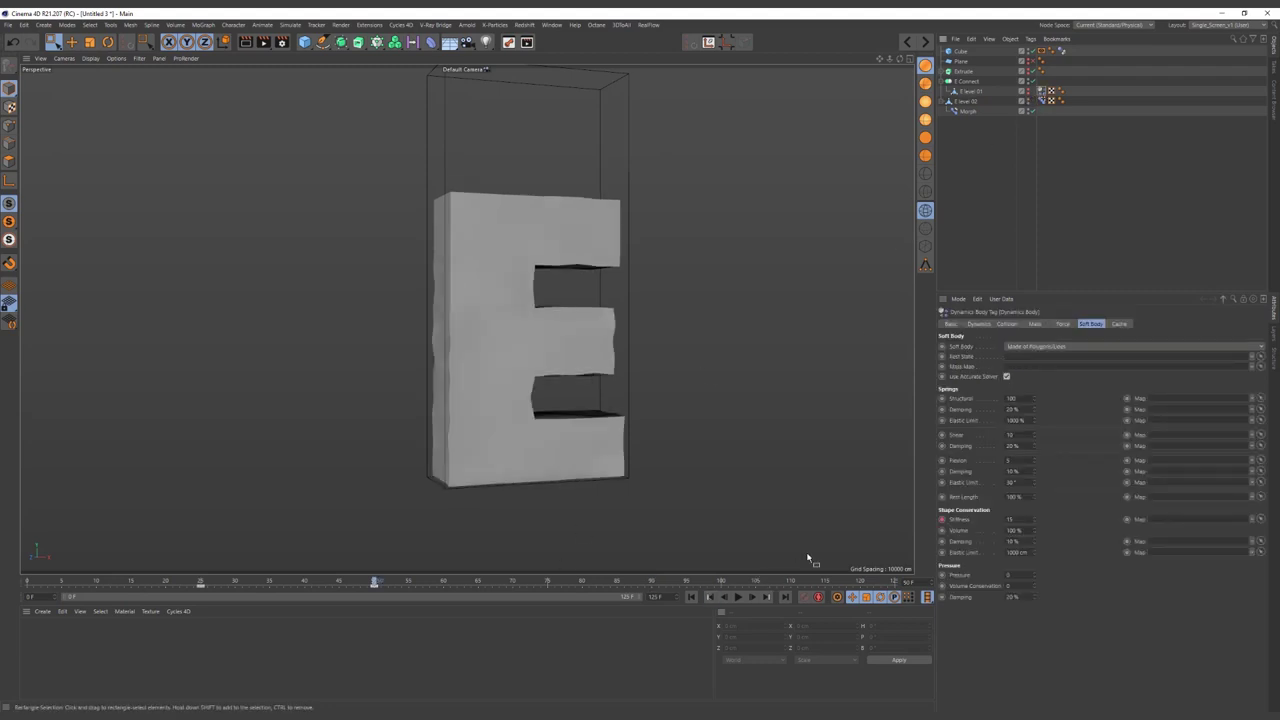
key(ctrl+d)
- Set project Gravity to 550 cm at frame 50 and replay the simulation from frame 0
text(550)
key(Return)
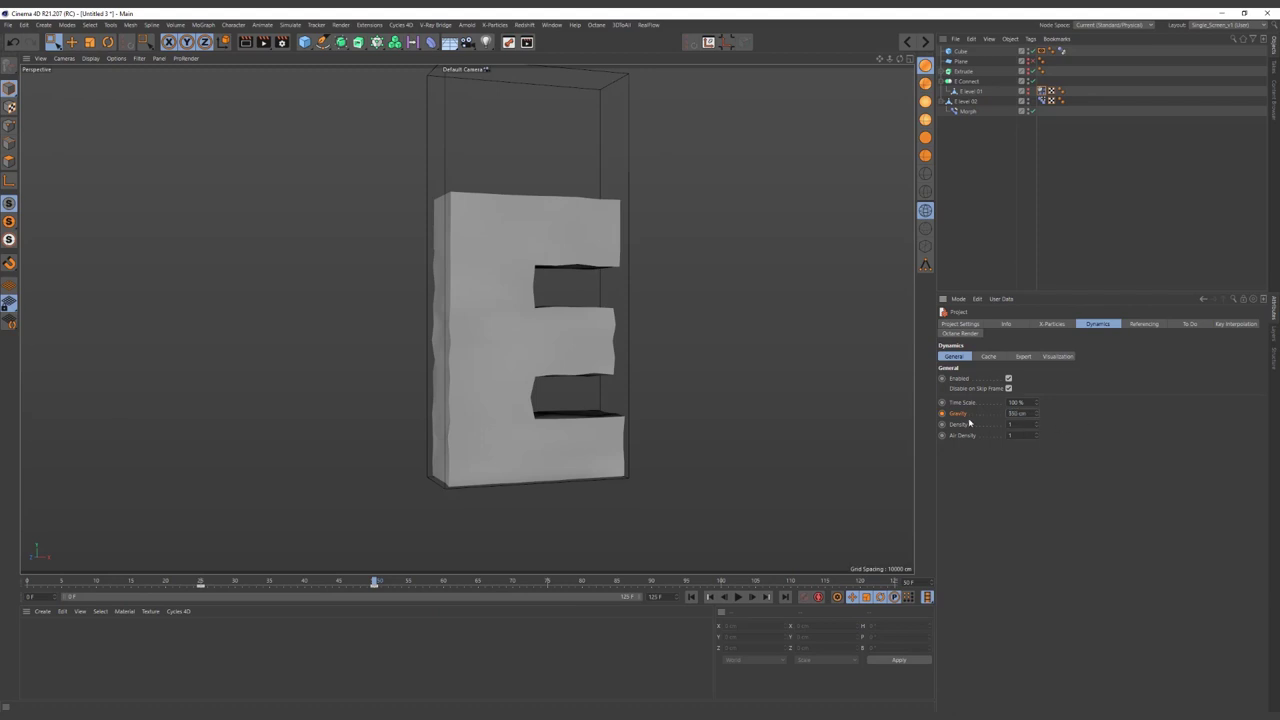
click(691, 597)
click(738, 597)
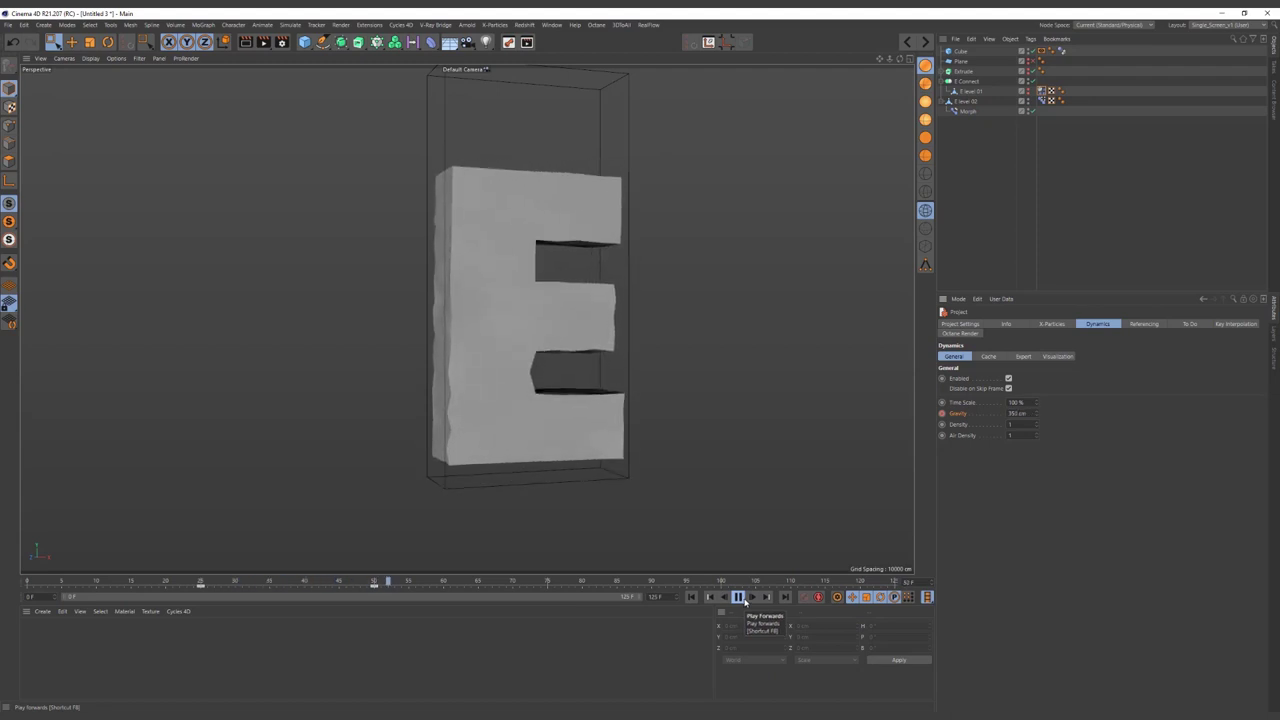
click(738, 597)
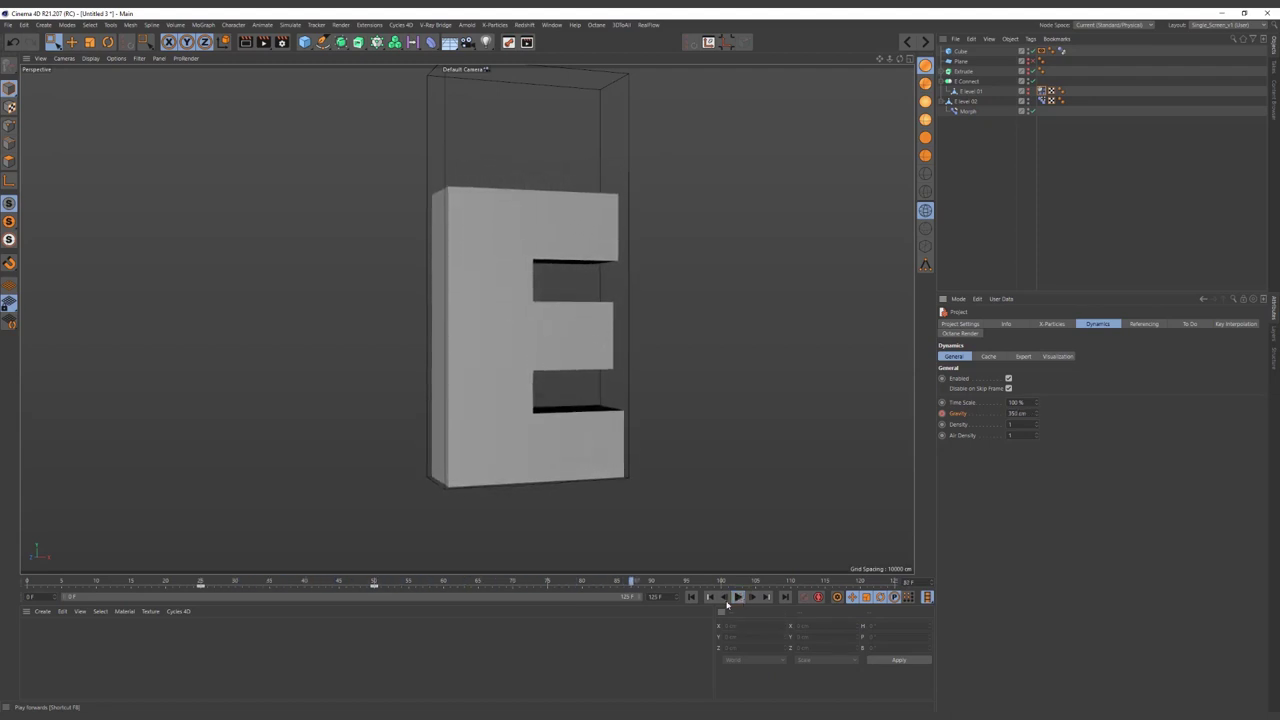
click(691, 597)
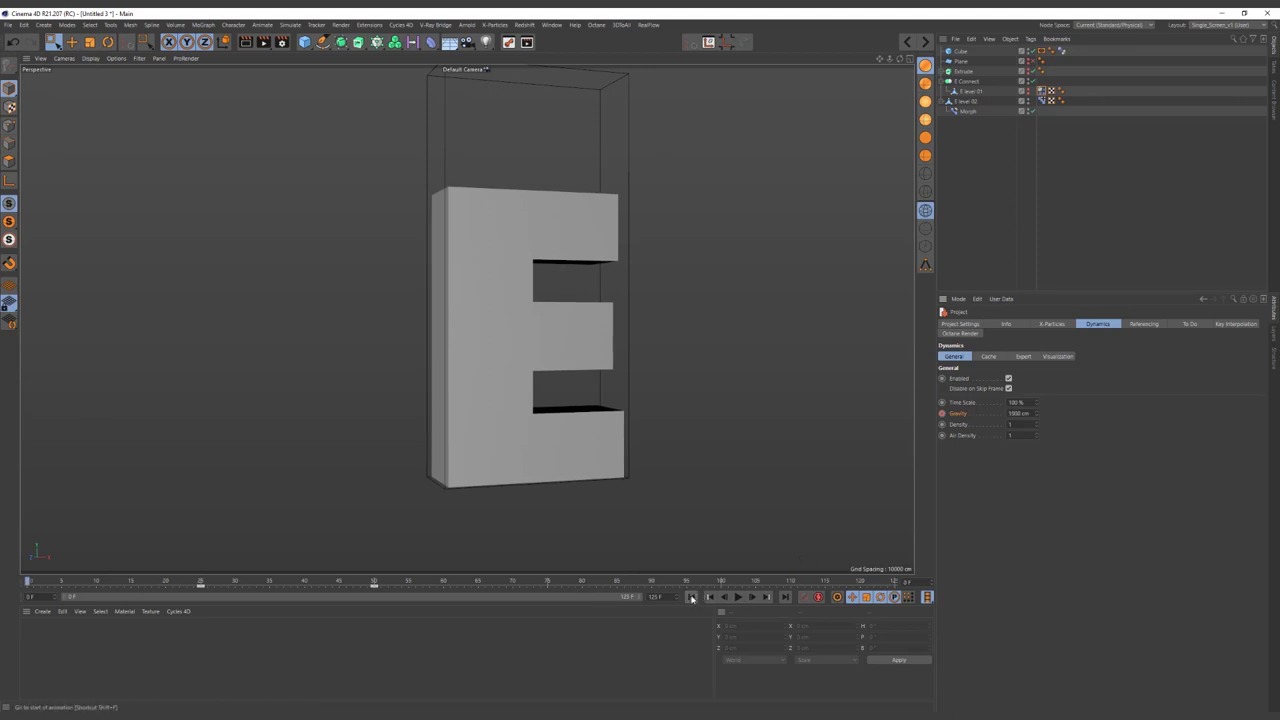
- Widen the Cube container slightly along X to 95.094 × 200 × 33.269 cm, then rewind
click(963, 52)
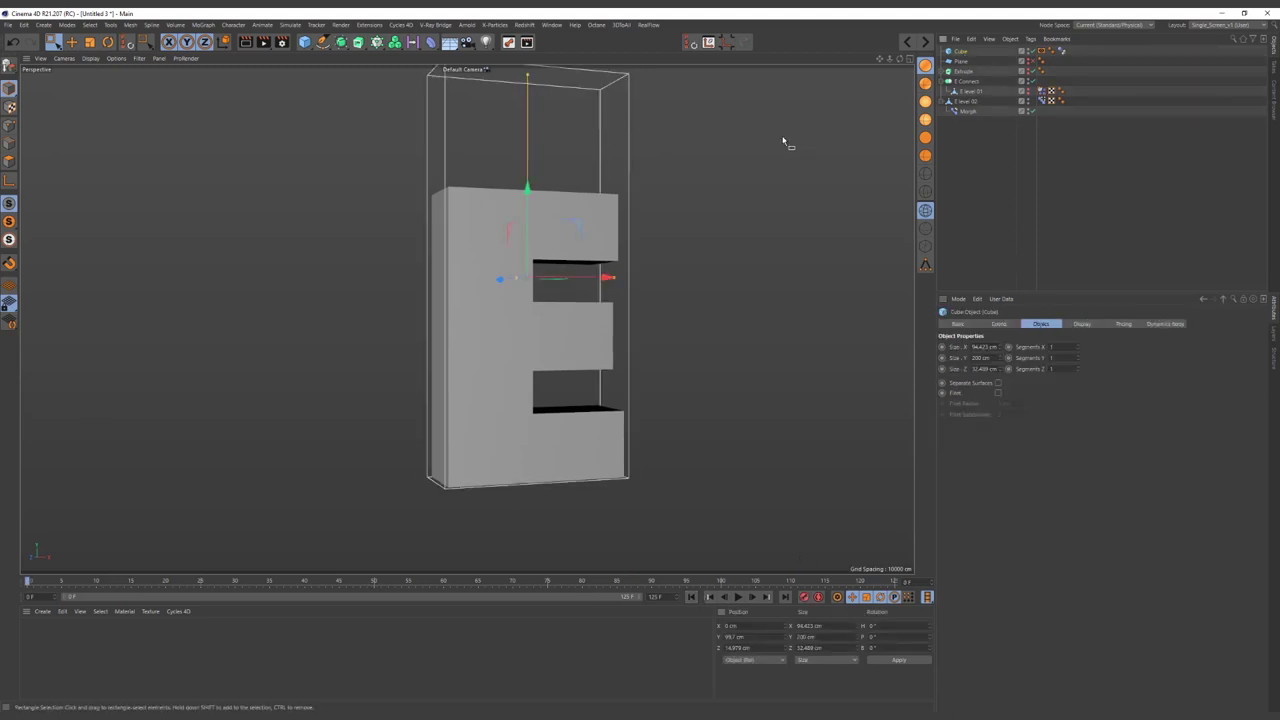
middle_click(781, 135)
middle_click(783, 410)
scroll(650, 350, down, 3)
scroll(674, 270, down, 1)
middle_click(814, 131)
middle_click(814, 134)
scroll(531, 289, up, 1)
scroll(697, 324, up, 2)
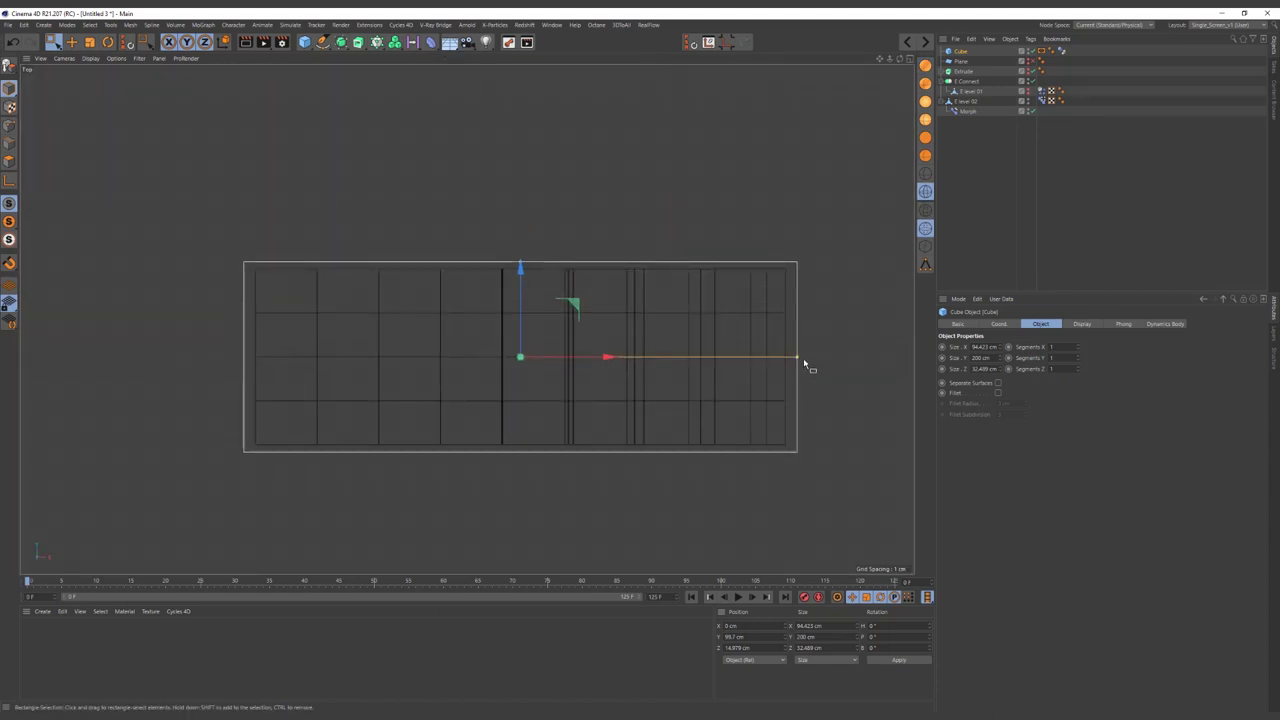
drag(803, 358, 807, 358)
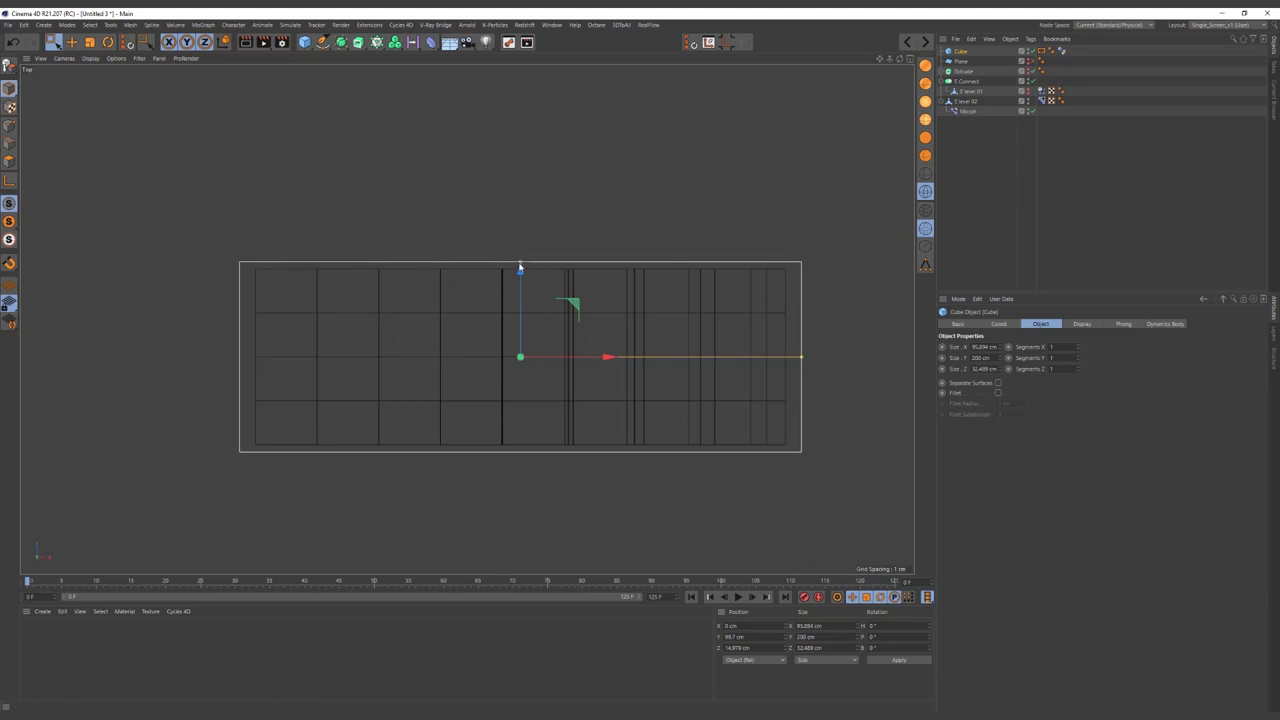
middle_click(386, 280)
middle_click(332, 240)
click(983, 200)
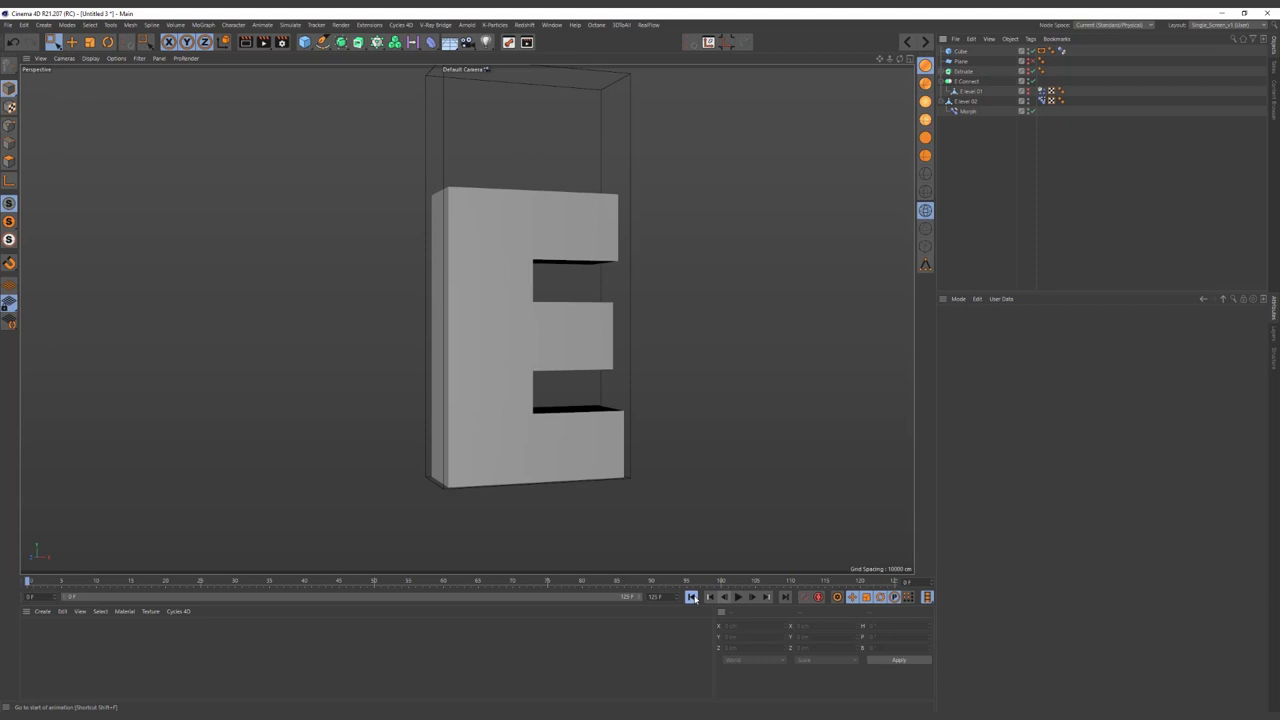
- Replay the E collapsing, then select E level 02 and bring up the Deformer palette
click(738, 597)
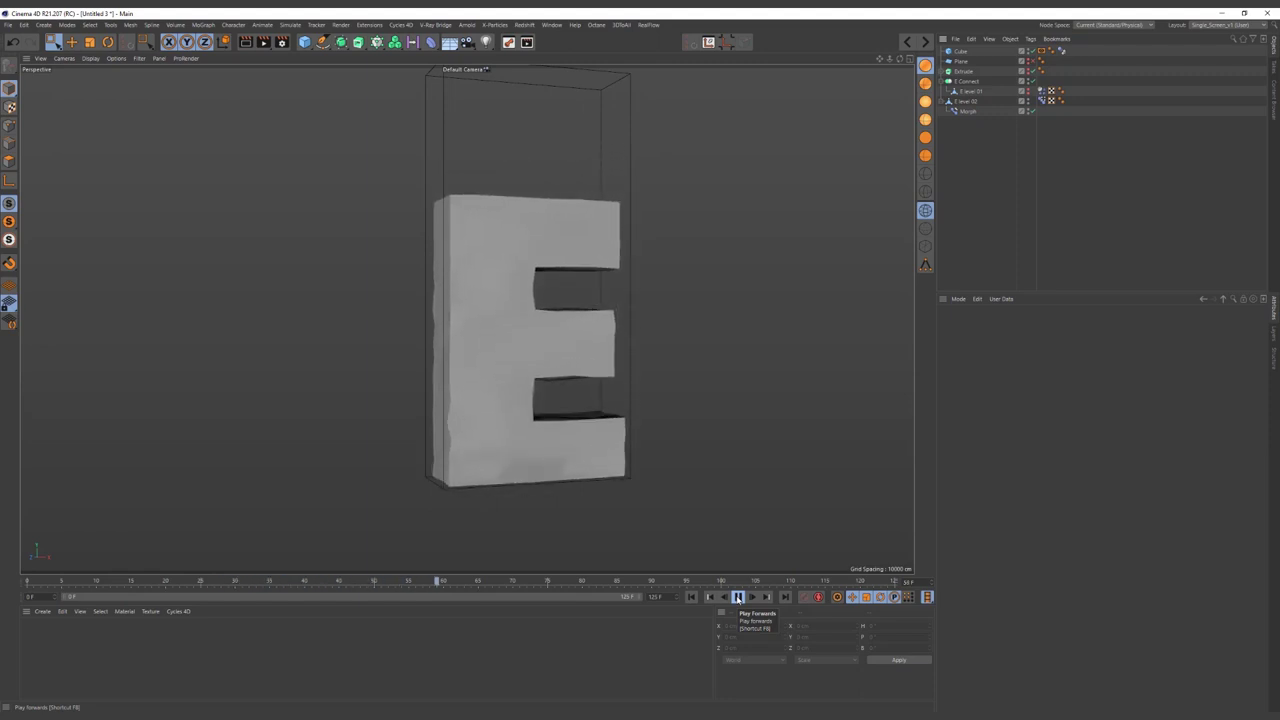
click(738, 597)
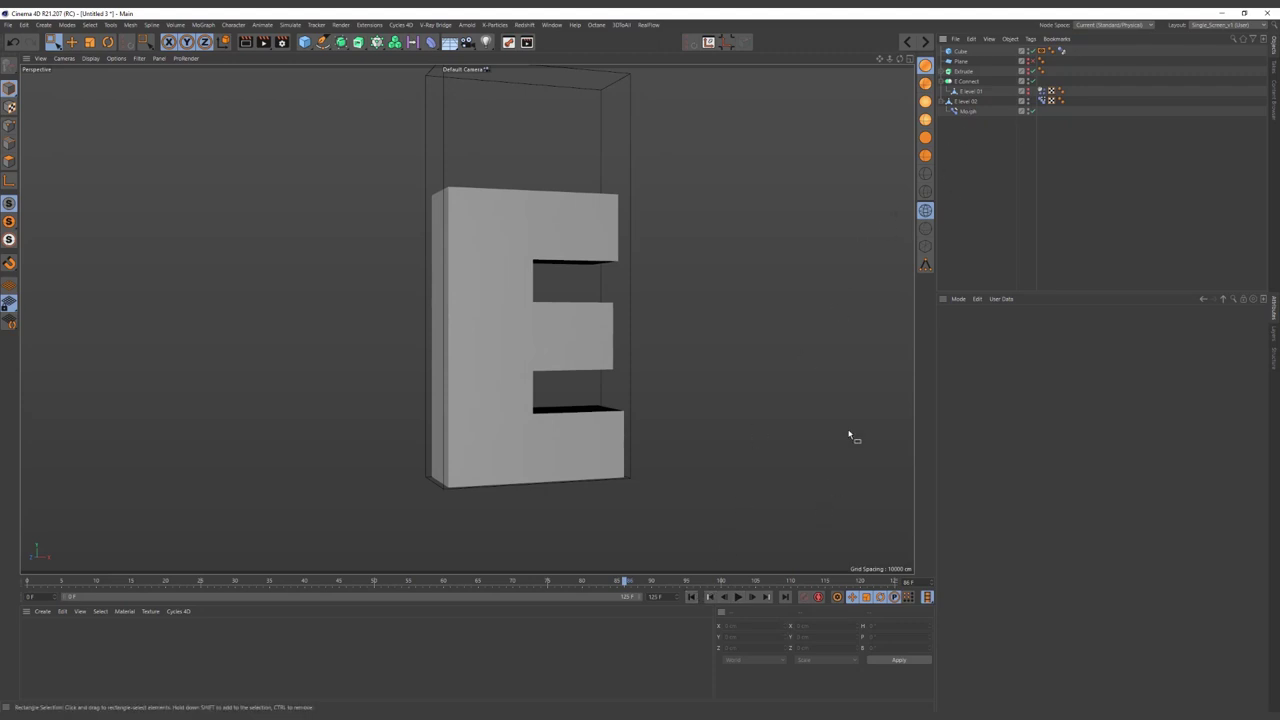
click(953, 101)
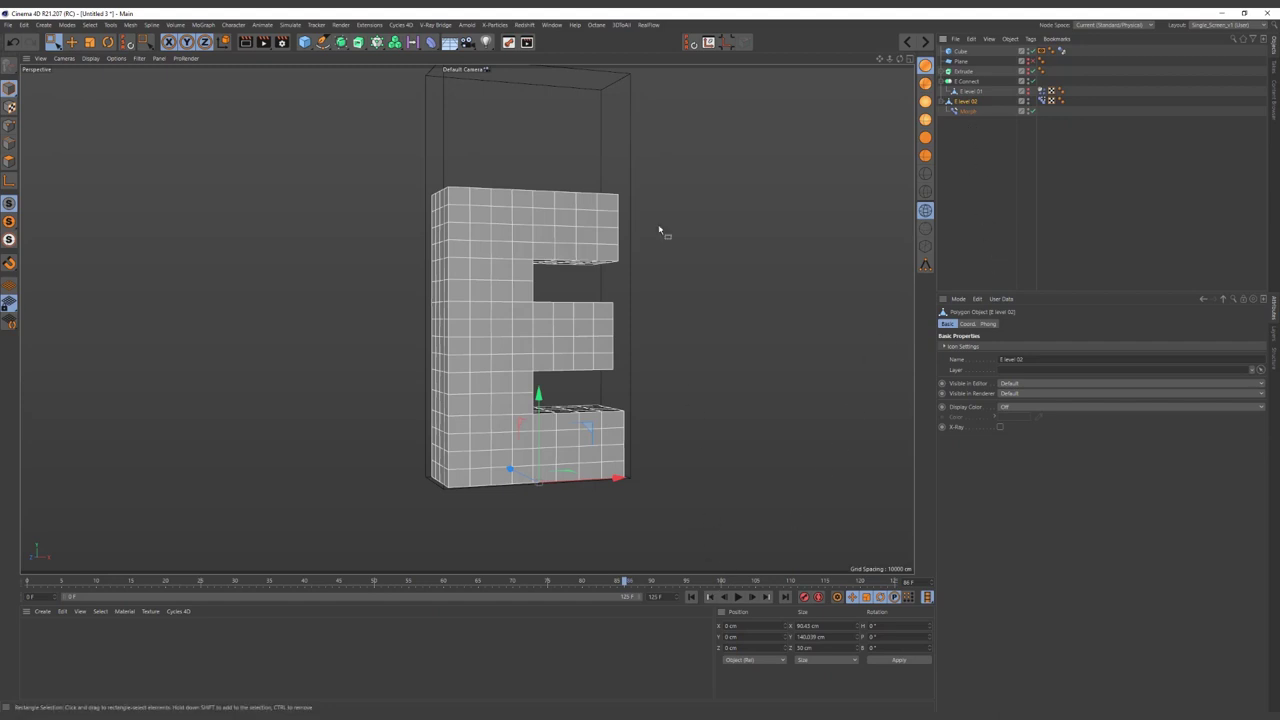
click(430, 41)
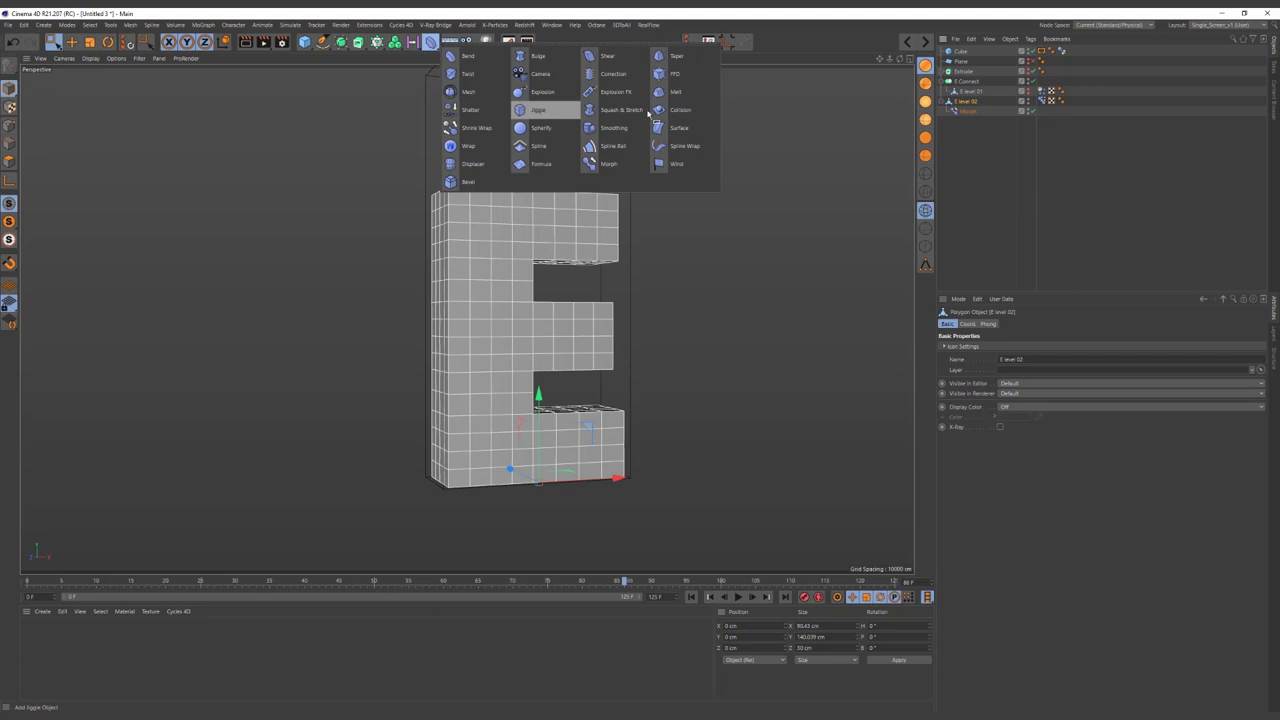
- Place a Jiggle deformer under E level 02 beneath Morph and replay the crumpling collapse
click(540, 109)
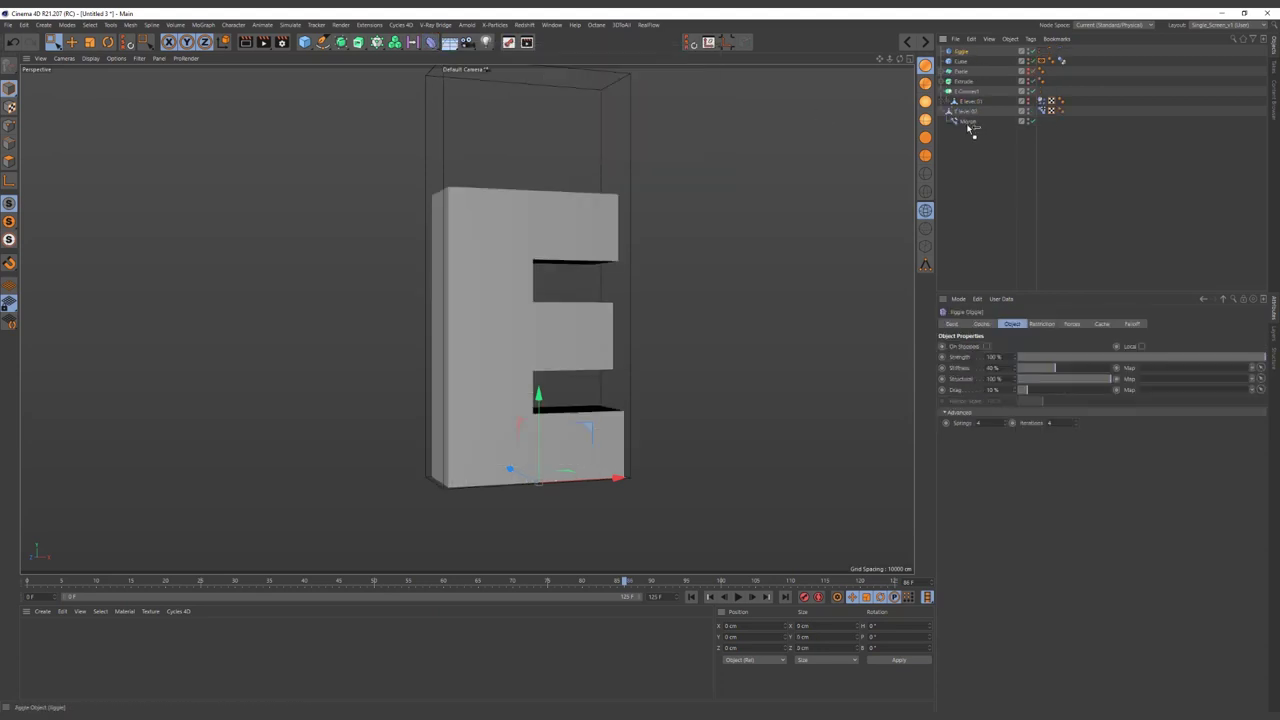
drag(968, 126, 965, 122)
key(ctrl+z)
key(ctrl+z)
click(967, 122)
click(691, 597)
click(738, 597)
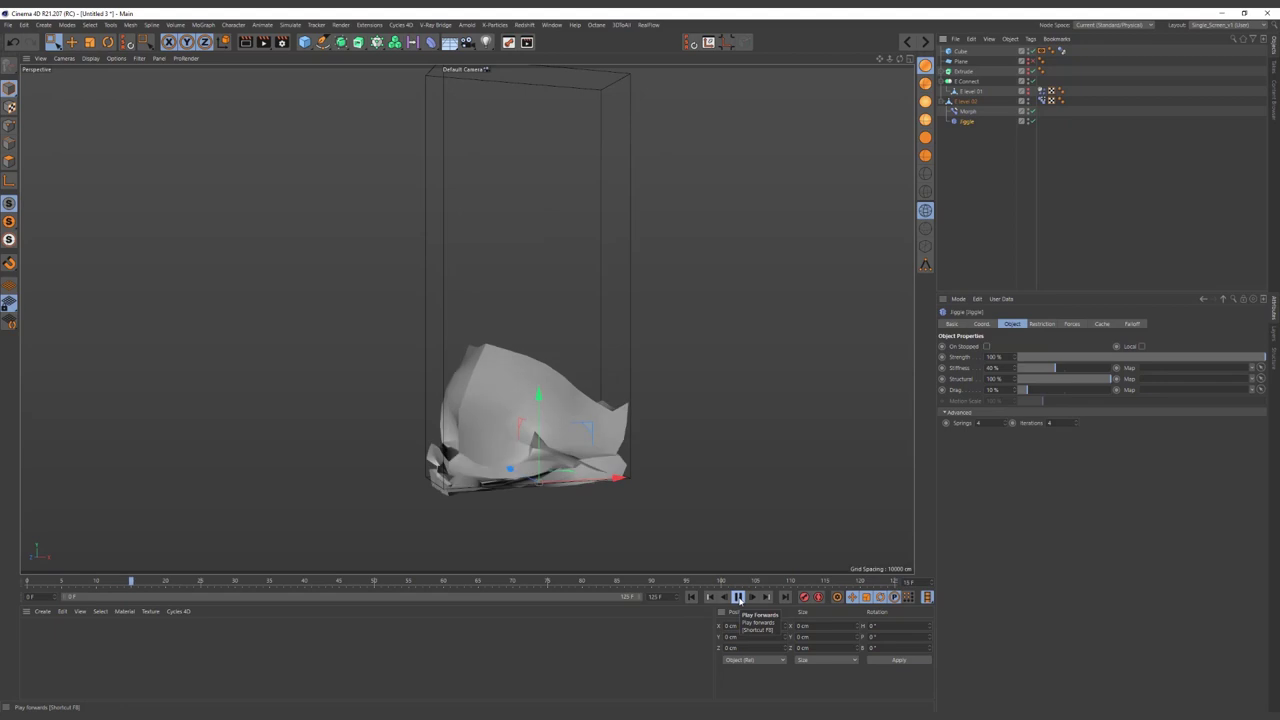
click(738, 597)
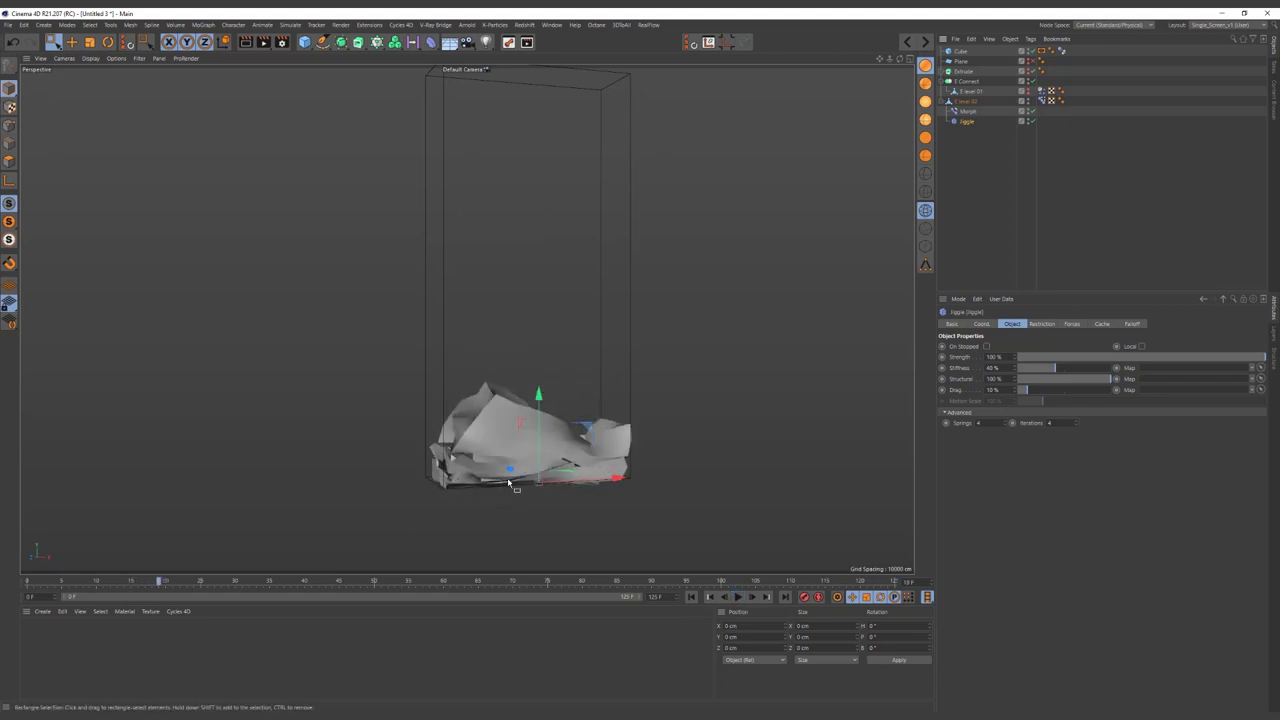
- Add a Y+ Linear Field 25 cm long to the Jiggle's falloff, placed across the E's middle
click(1132, 325)
click(961, 423)
click(1008, 481)
click(1007, 521)
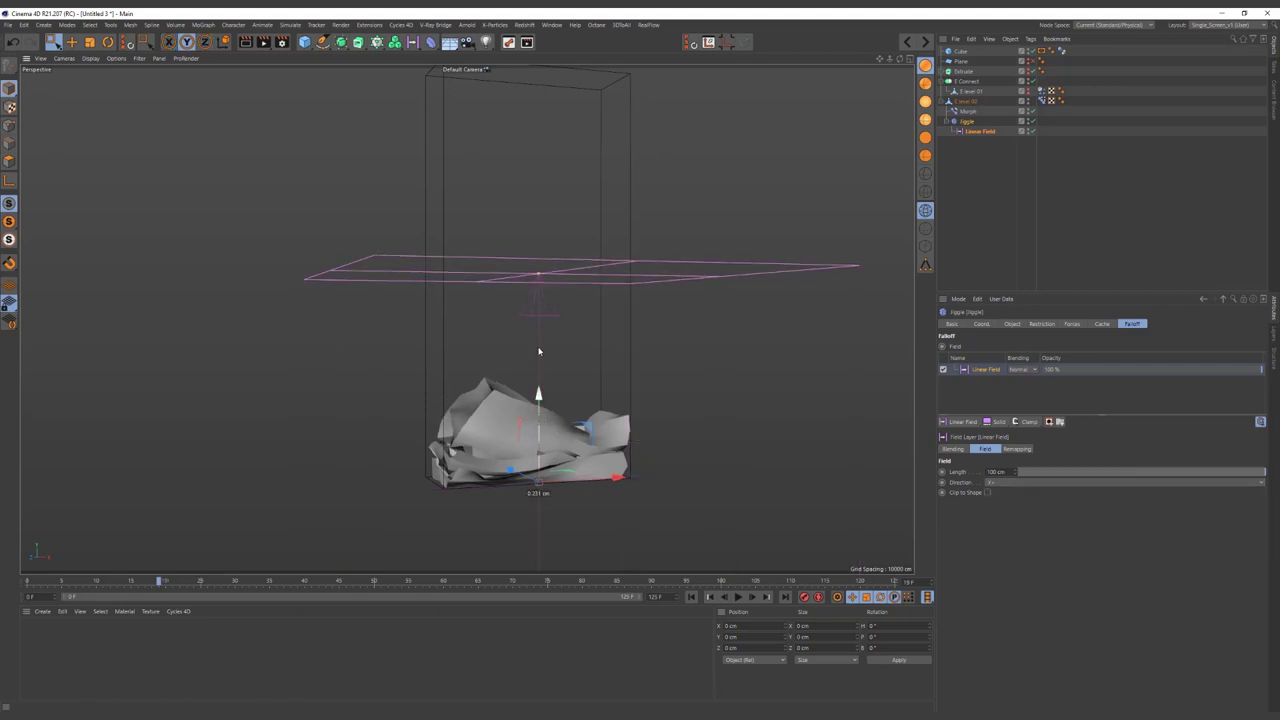
drag(546, 422, 546, 310)
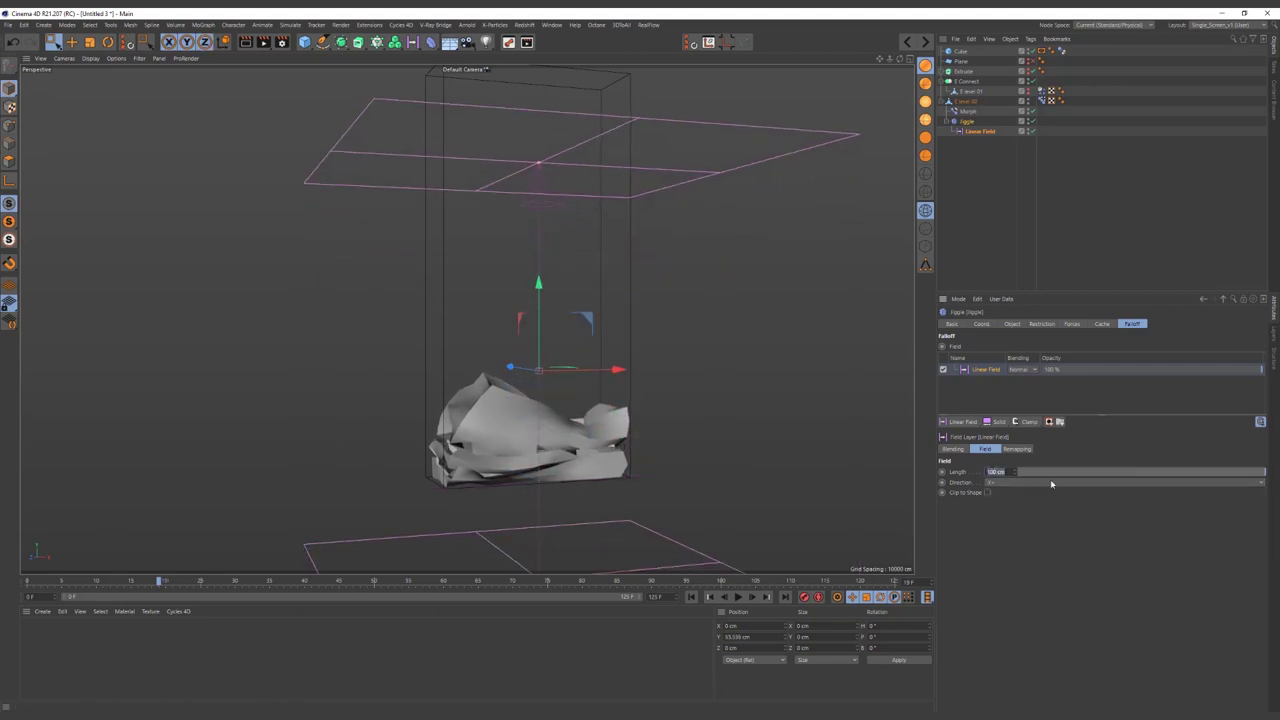
text(25)
key(Return)
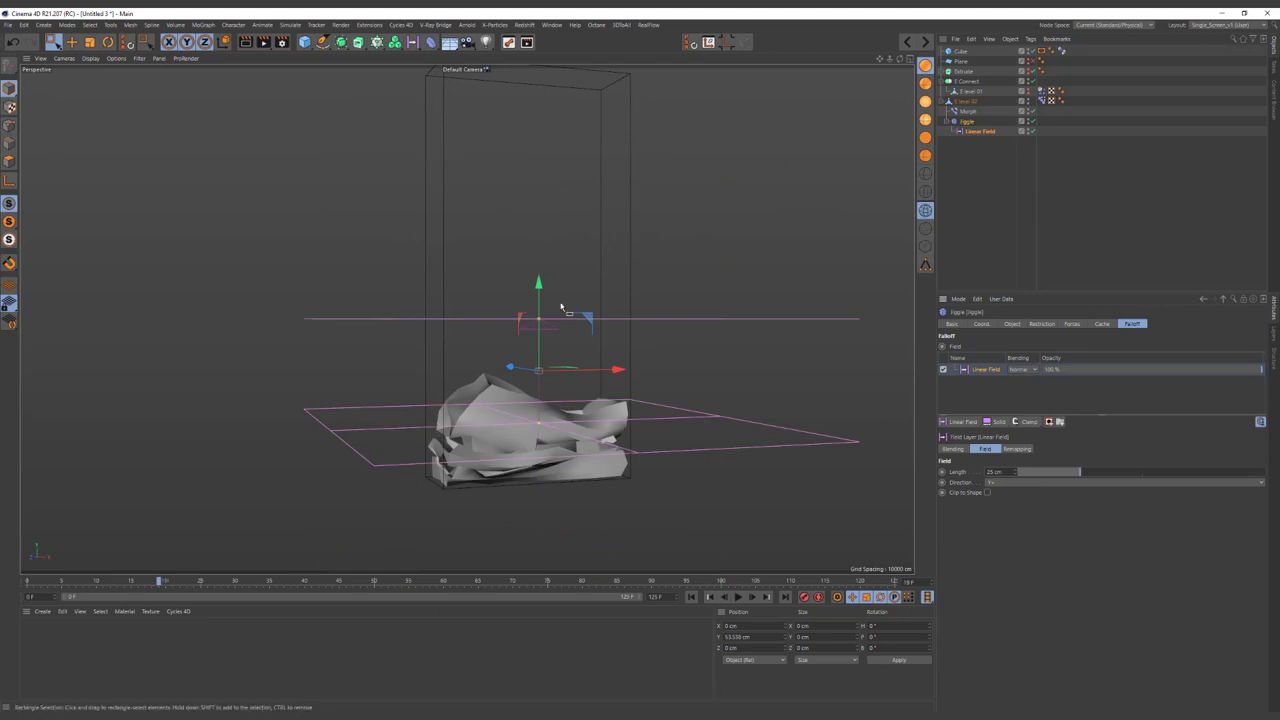
mouse_move(538, 284)
mouse_down()
mouse_move(538, 388)
mouse_move(540, 298)
mouse_up()
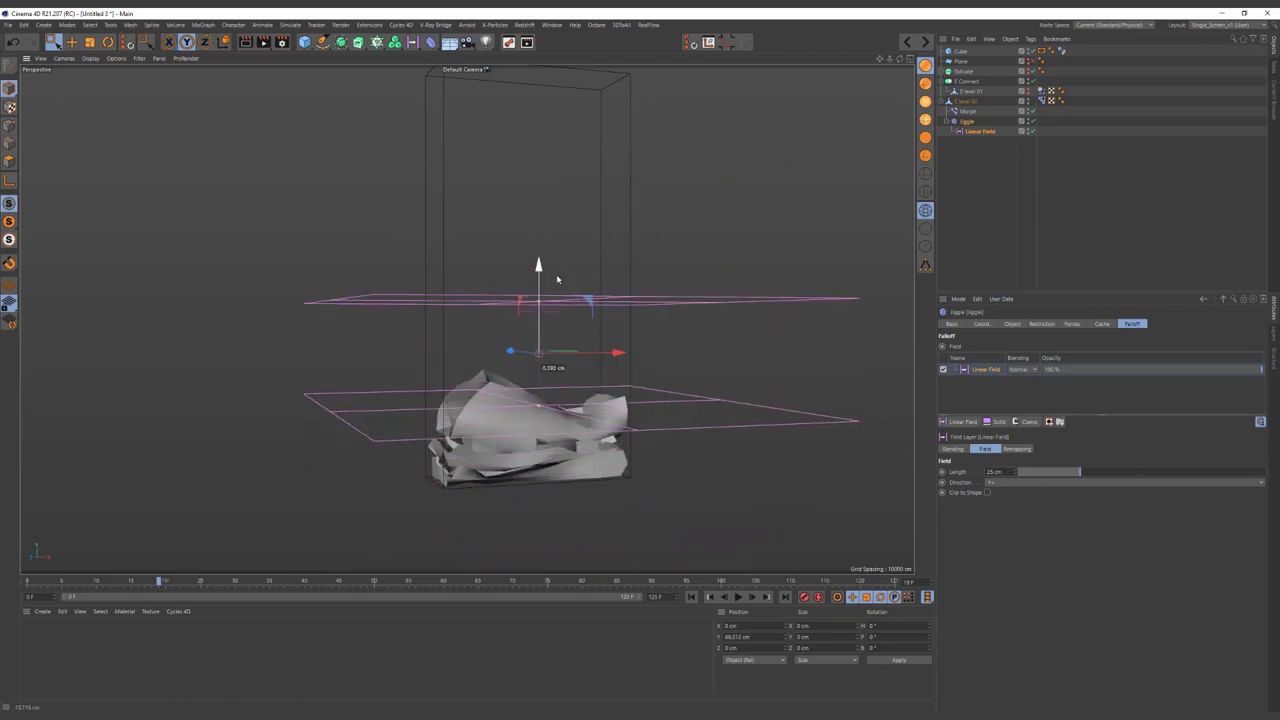
- Rewind and replay the animation to watch the E reform with the field applied
click(691, 596)
click(738, 597)
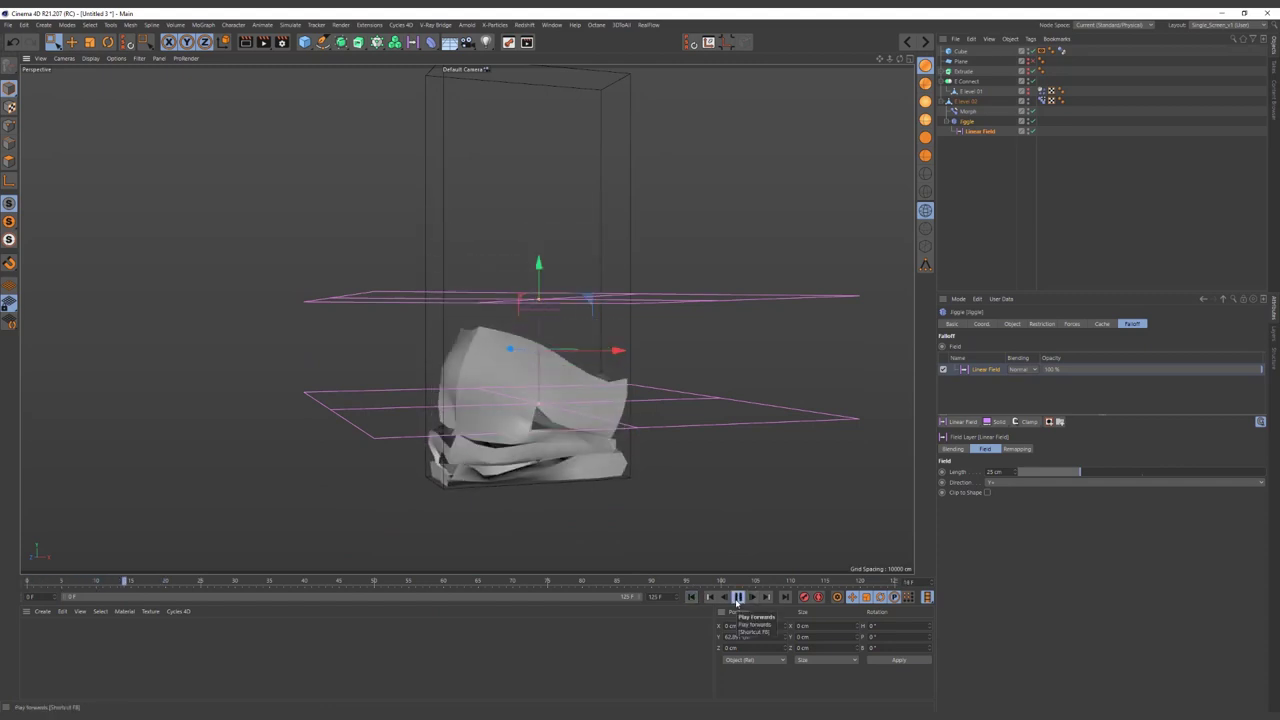
click(738, 597)
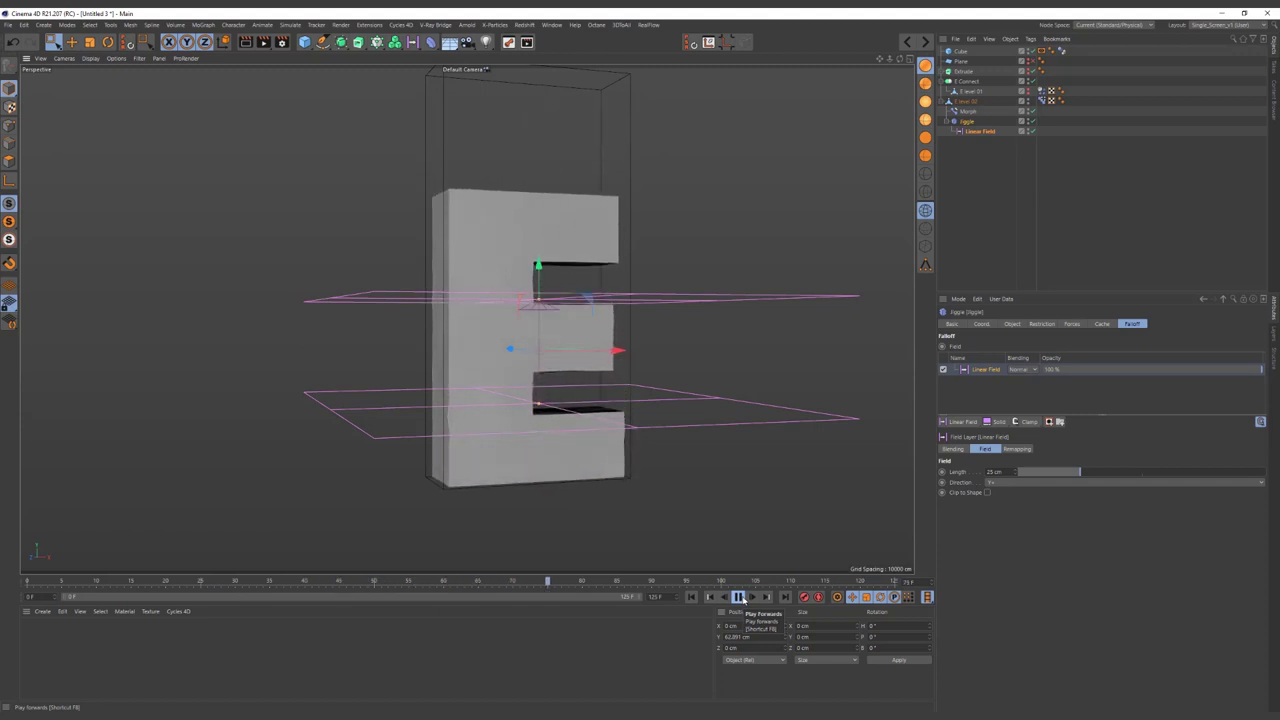
click(741, 599)
click(940, 211)
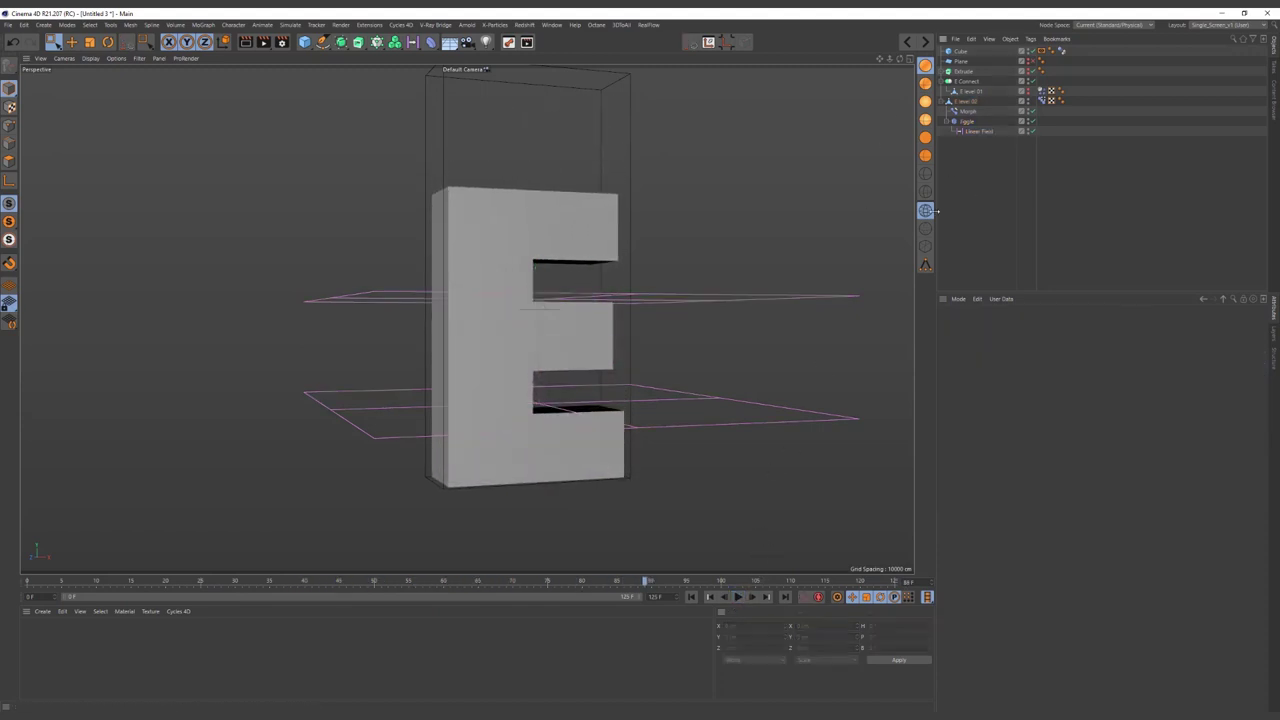
- Add a Subdivision Surface and nest E level 02 inside it
click(594, 203)
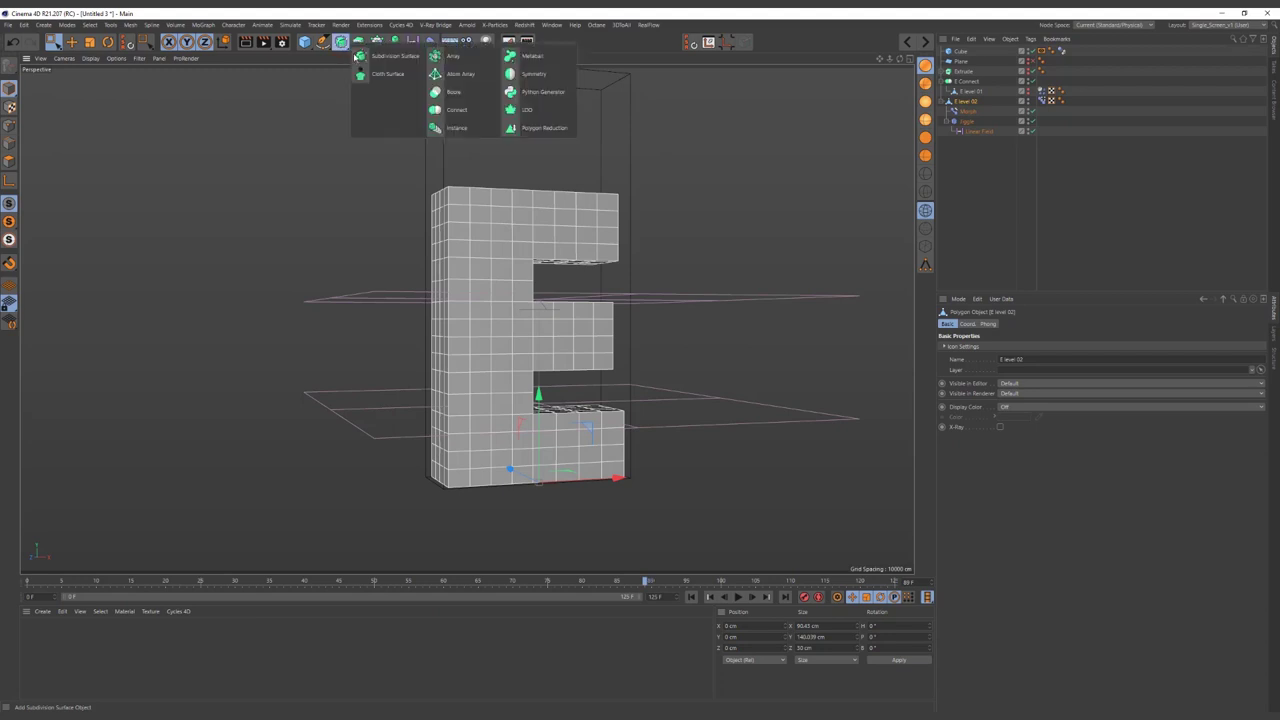
drag(340, 44, 380, 56)
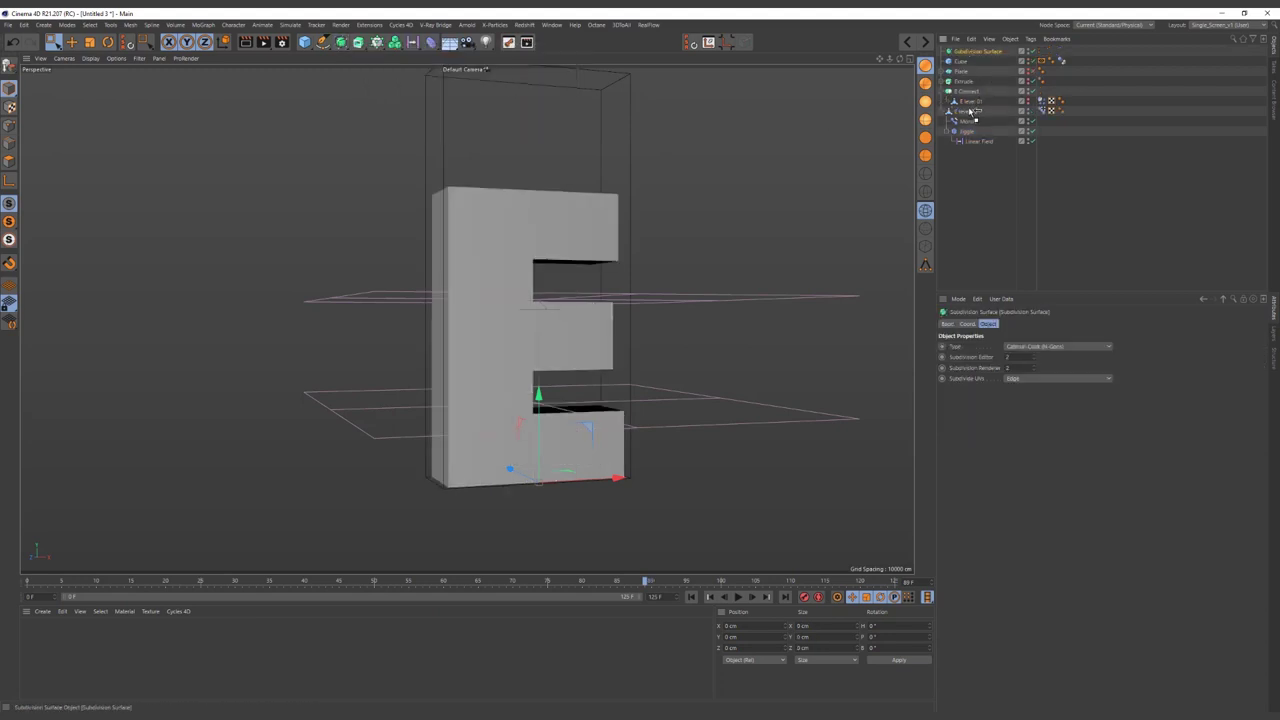
drag(977, 51, 978, 141)
click(962, 104)
click(997, 200)
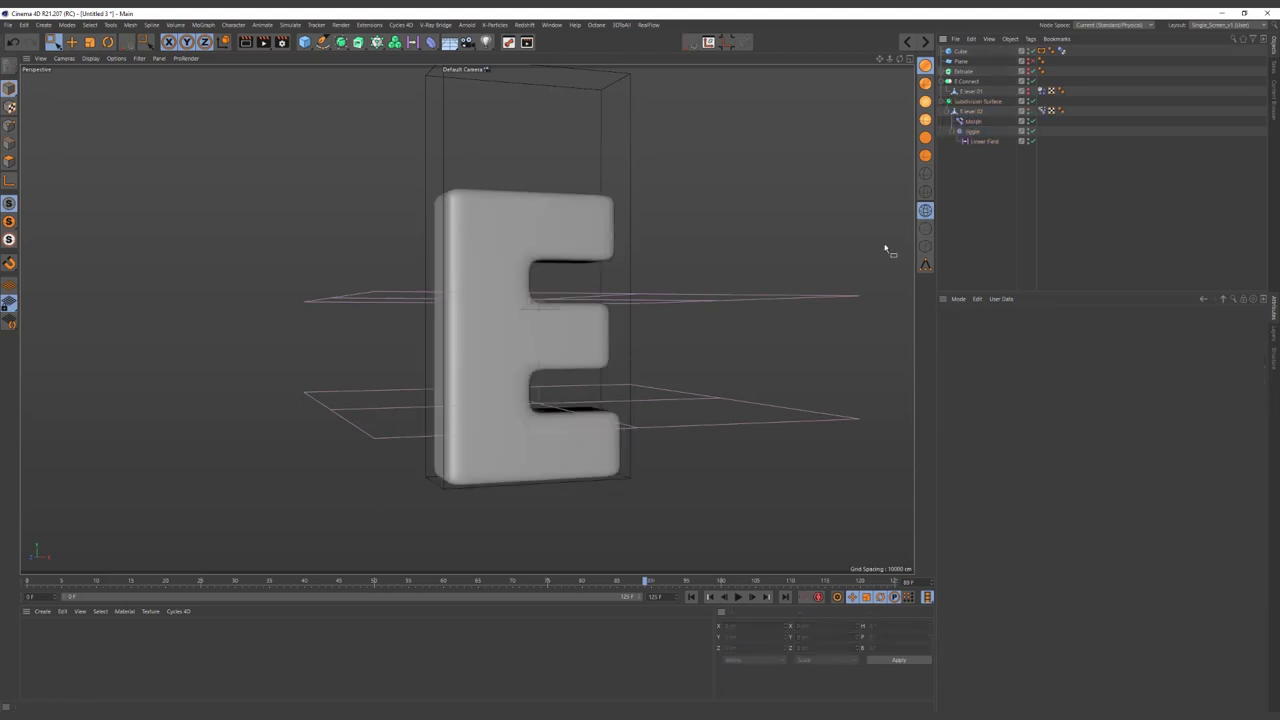
- Replay the smoothed E's collapse and reform from frame 0, then rewind to the start
alt+drag(634, 378, 680, 370)
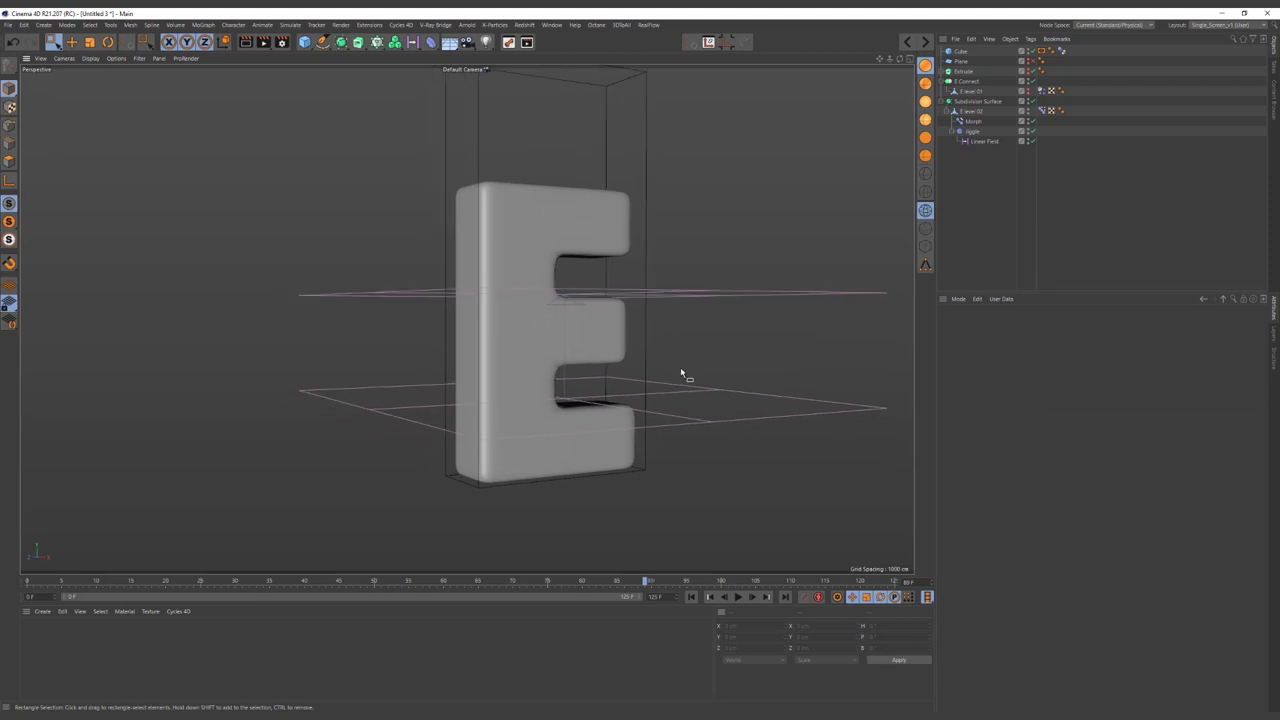
click(691, 597)
click(739, 600)
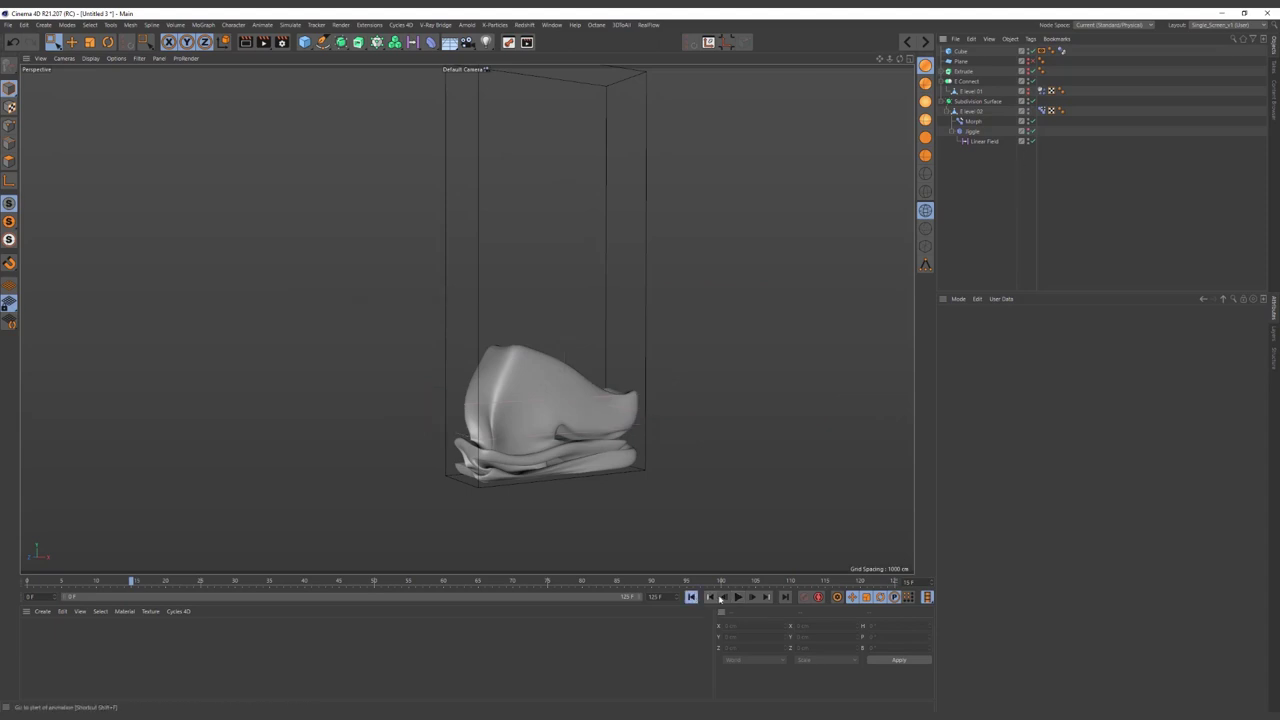
click(691, 597)
click(738, 597)
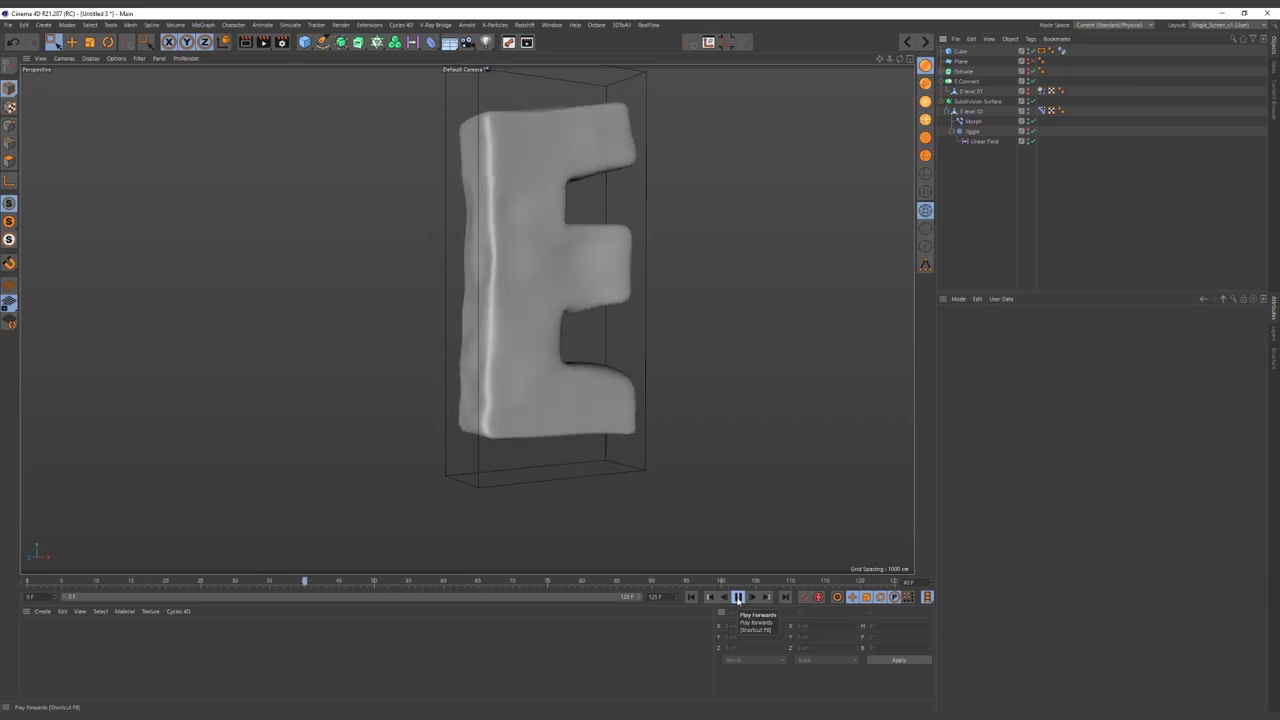
click(737, 598)
click(691, 597)
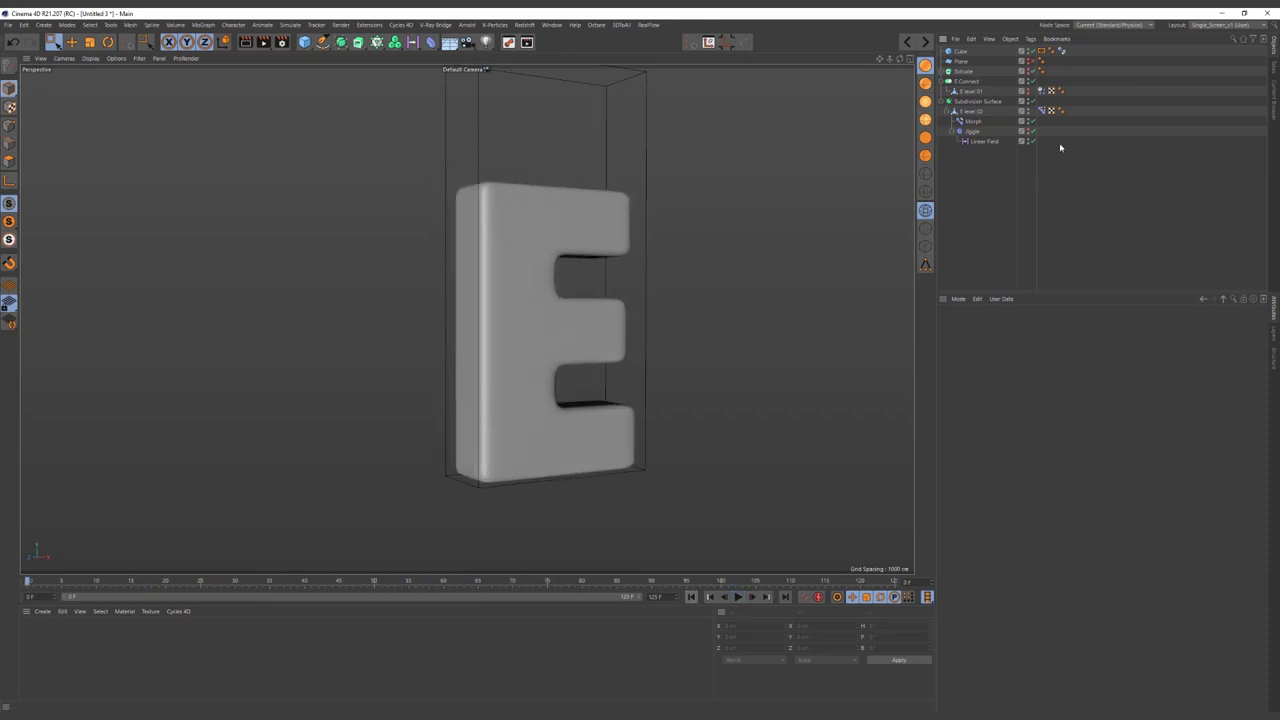
- Create a camera framing the E, view through it, and turn on its composition grid
click(467, 42)
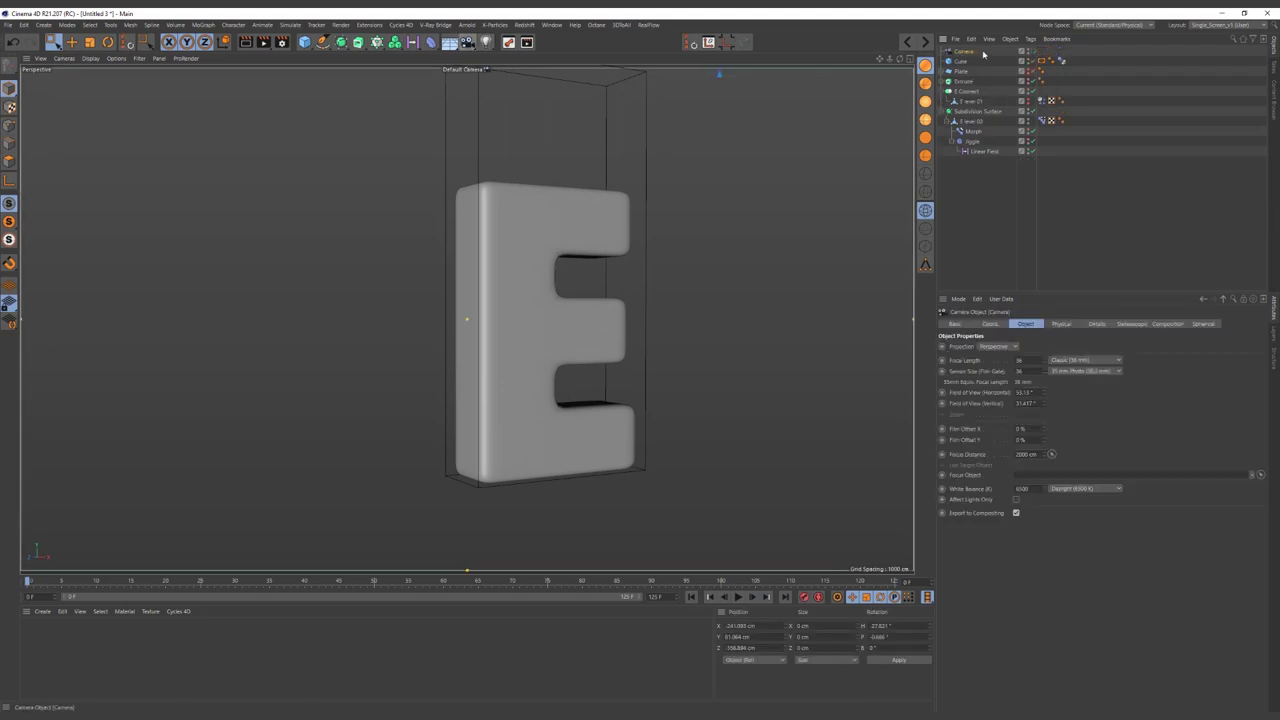
click(1036, 57)
alt+middle_drag(643, 286, 660, 330)
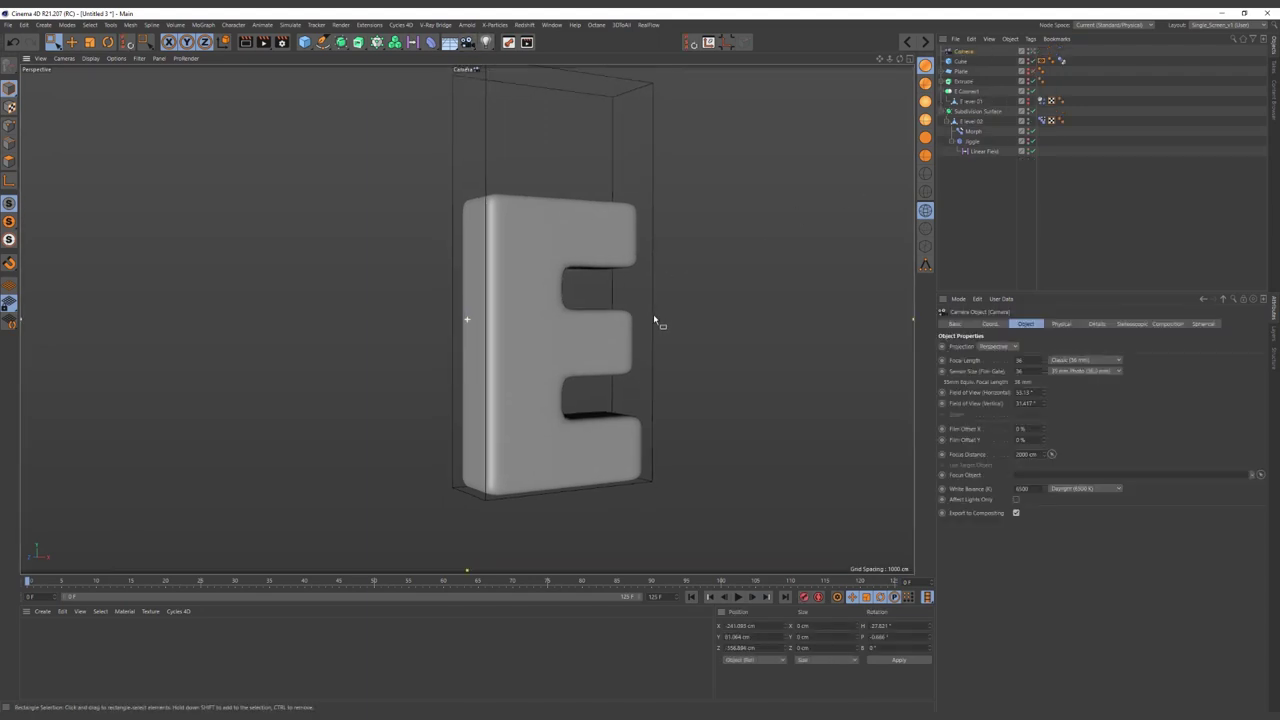
click(1084, 326)
click(1130, 324)
click(1061, 324)
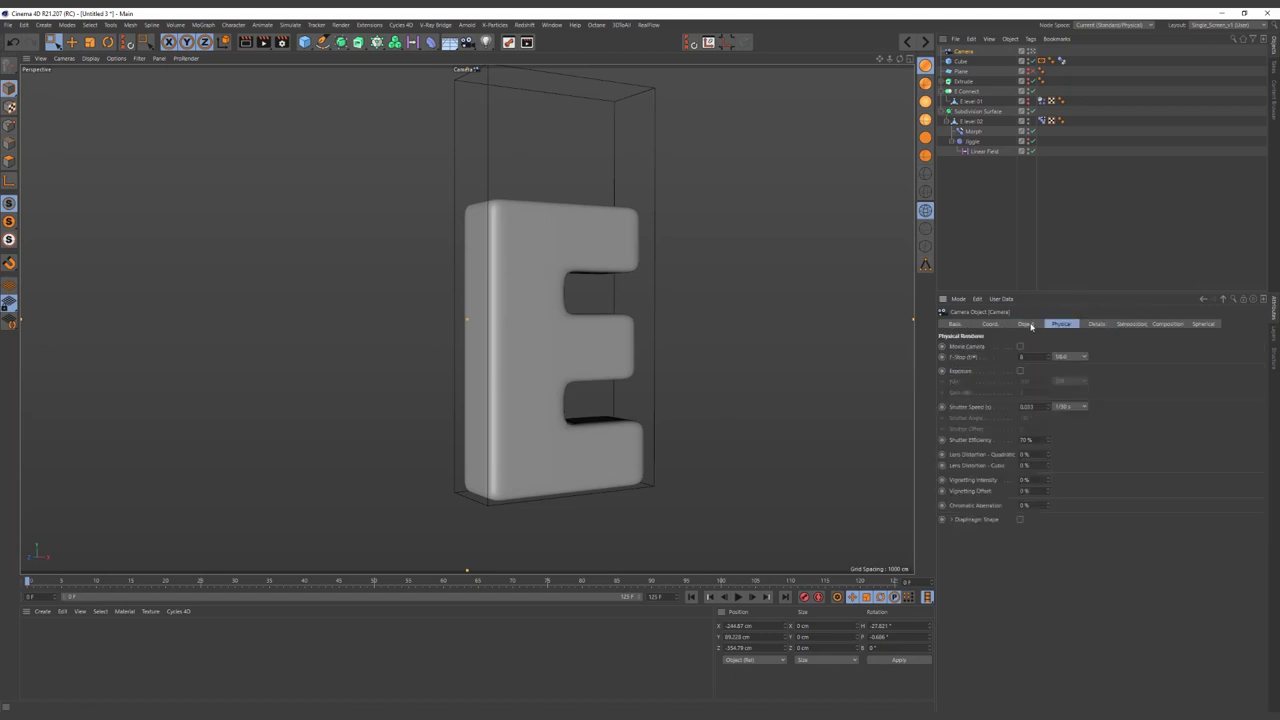
click(1026, 324)
click(1163, 324)
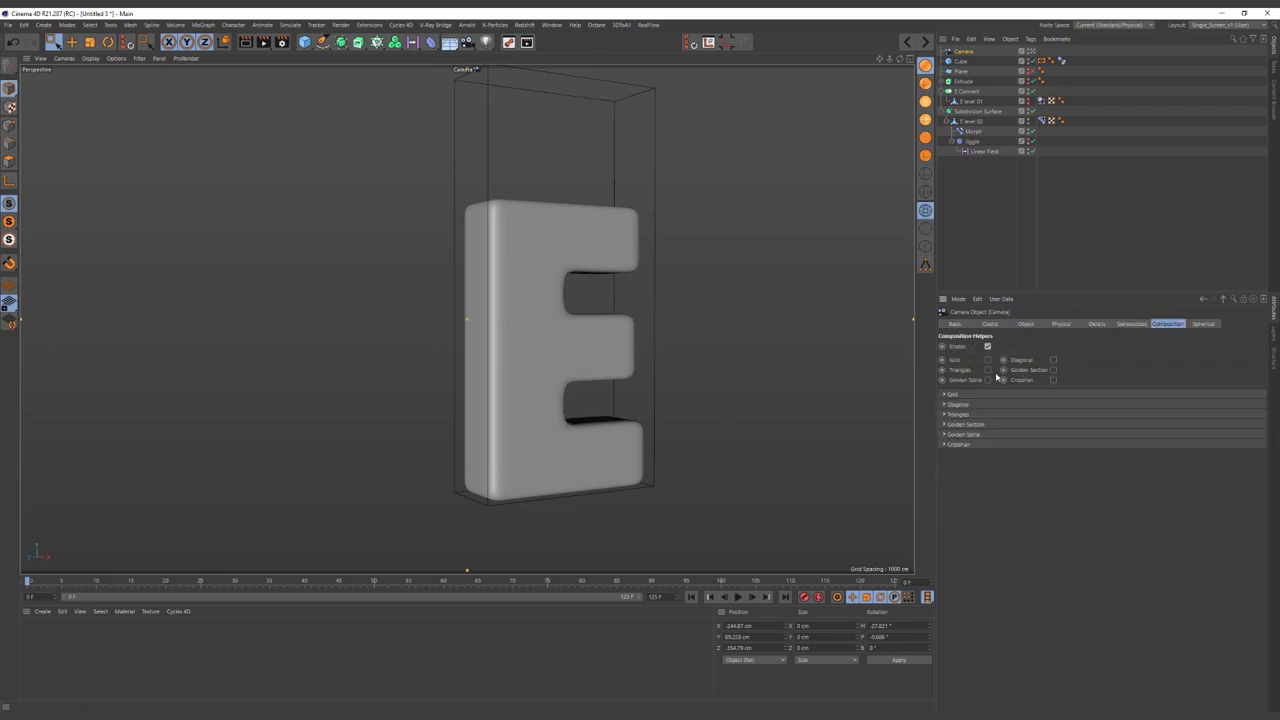
click(988, 360)
mouse_move(623, 346)
alt+mouse_down()
mouse_move(533, 343)
mouse_move(563, 337)
alt+mouse_up()
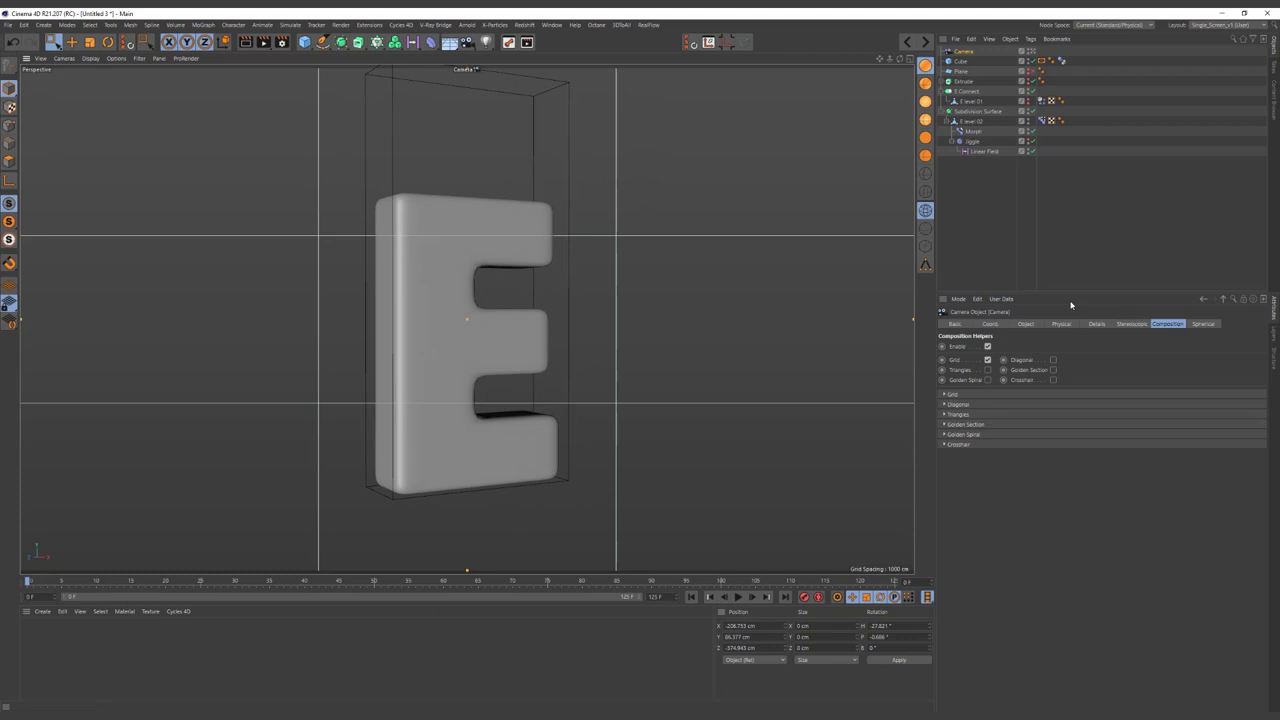
- Reset the camera's pitch to 0° and lower its height to about 79 cm
click(1024, 324)
click(991, 324)
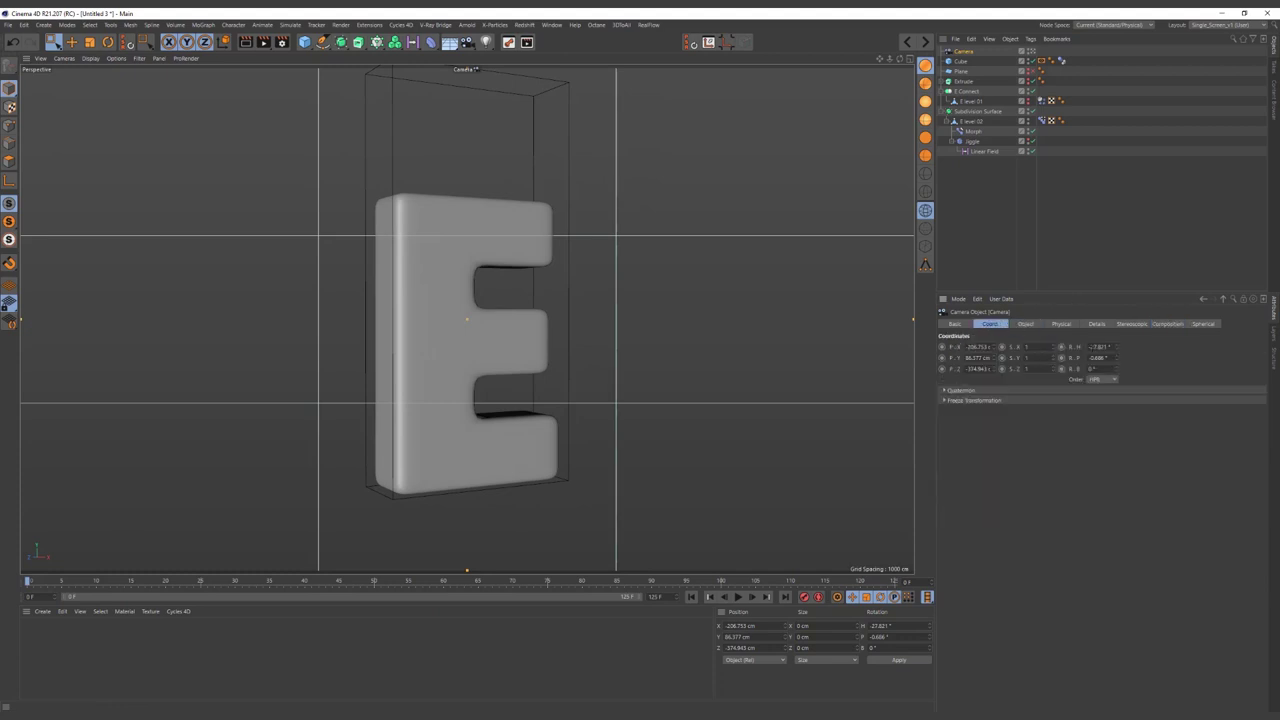
right_click(1116, 357)
drag(994, 358, 980, 346)
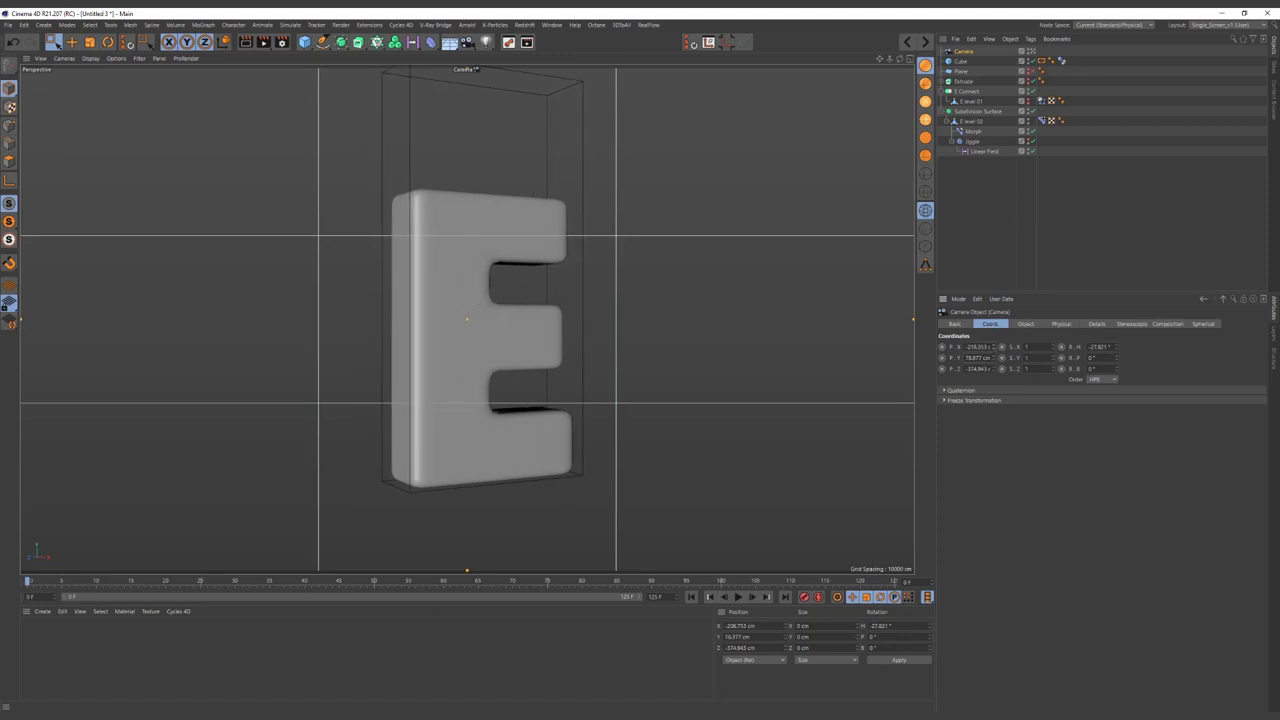
key(alt+Tab)
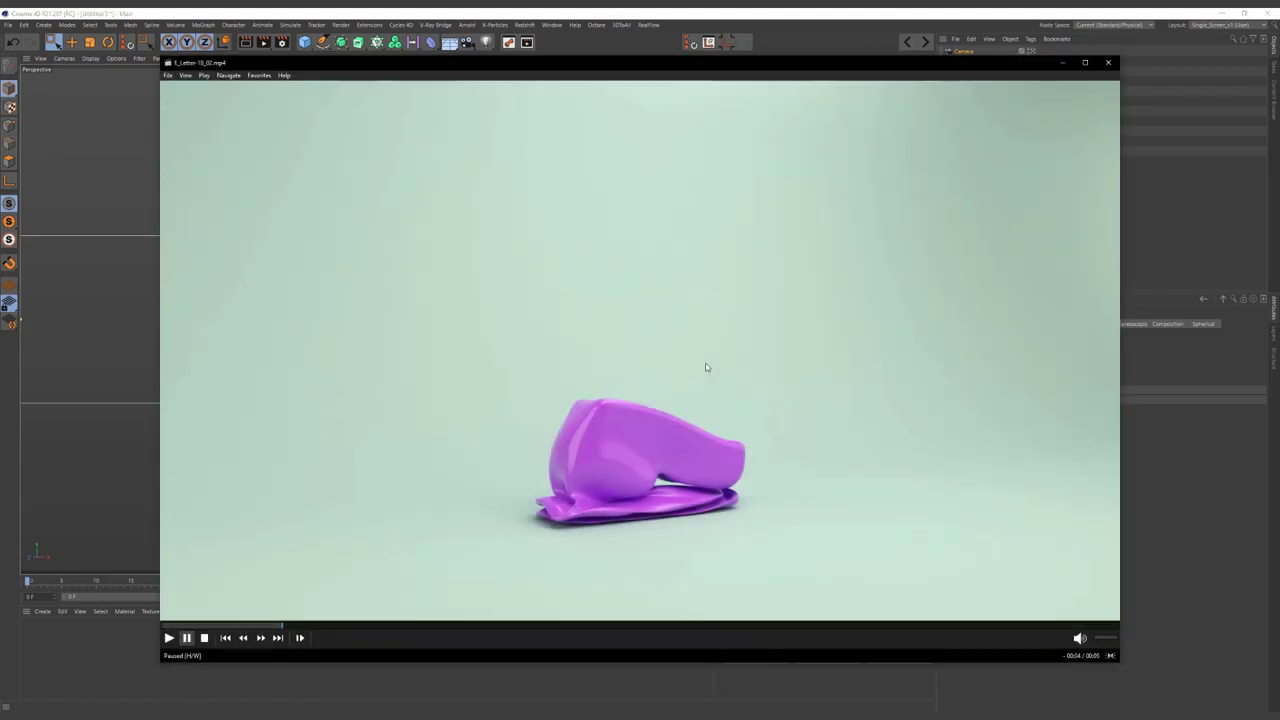
- Minimize the reference video and return the viewport to the default editor camera
click(1062, 63)
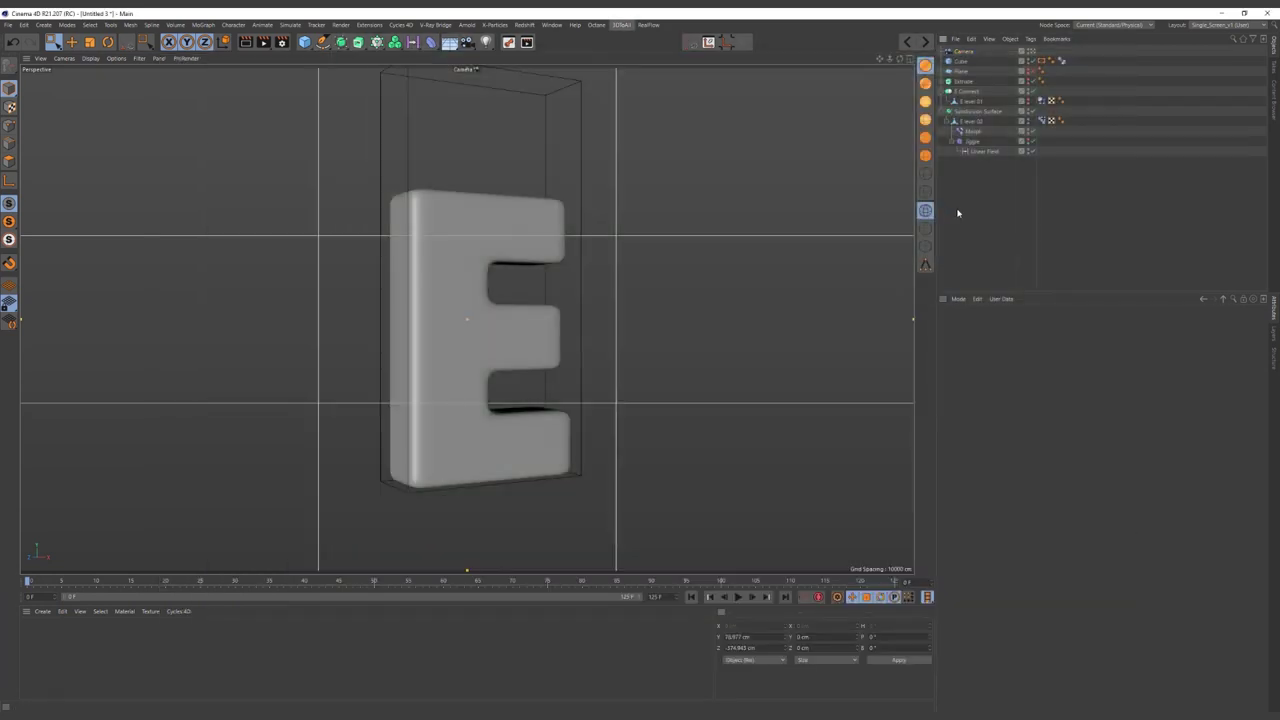
click(1032, 51)
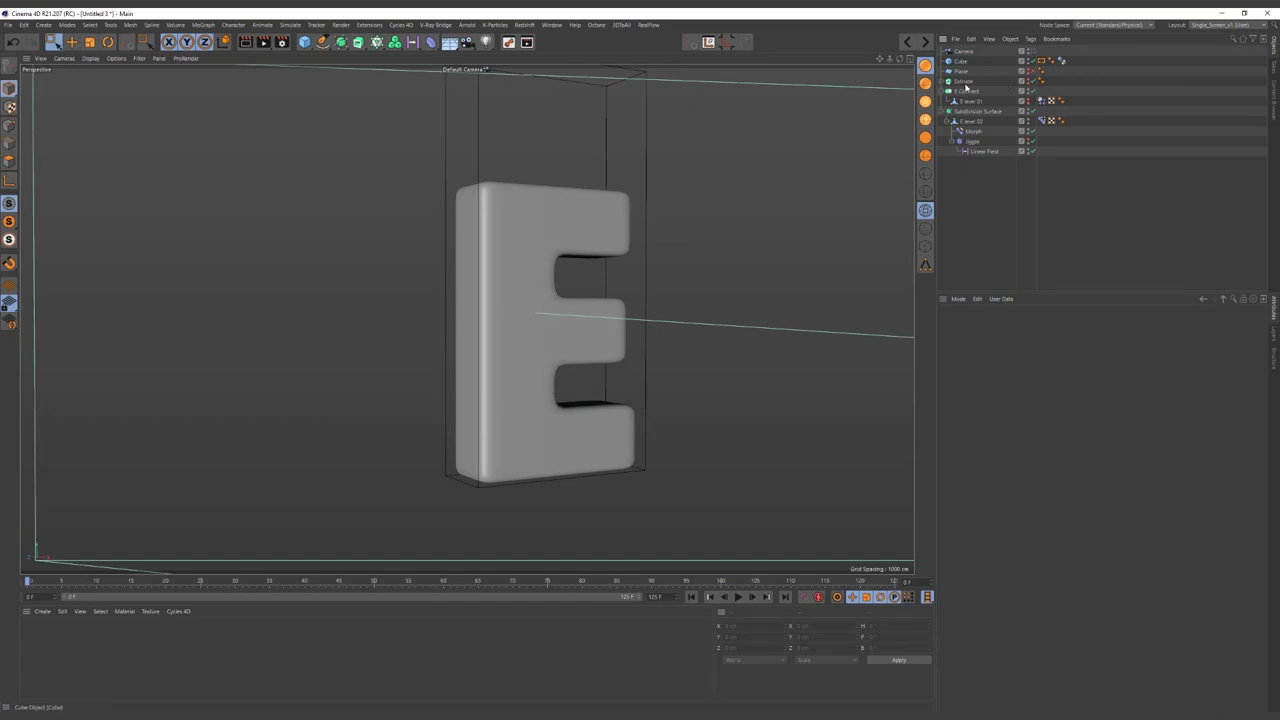
click(976, 111)
scroll(527, 240, down, 3)
alt+drag(527, 240, 391, 71)
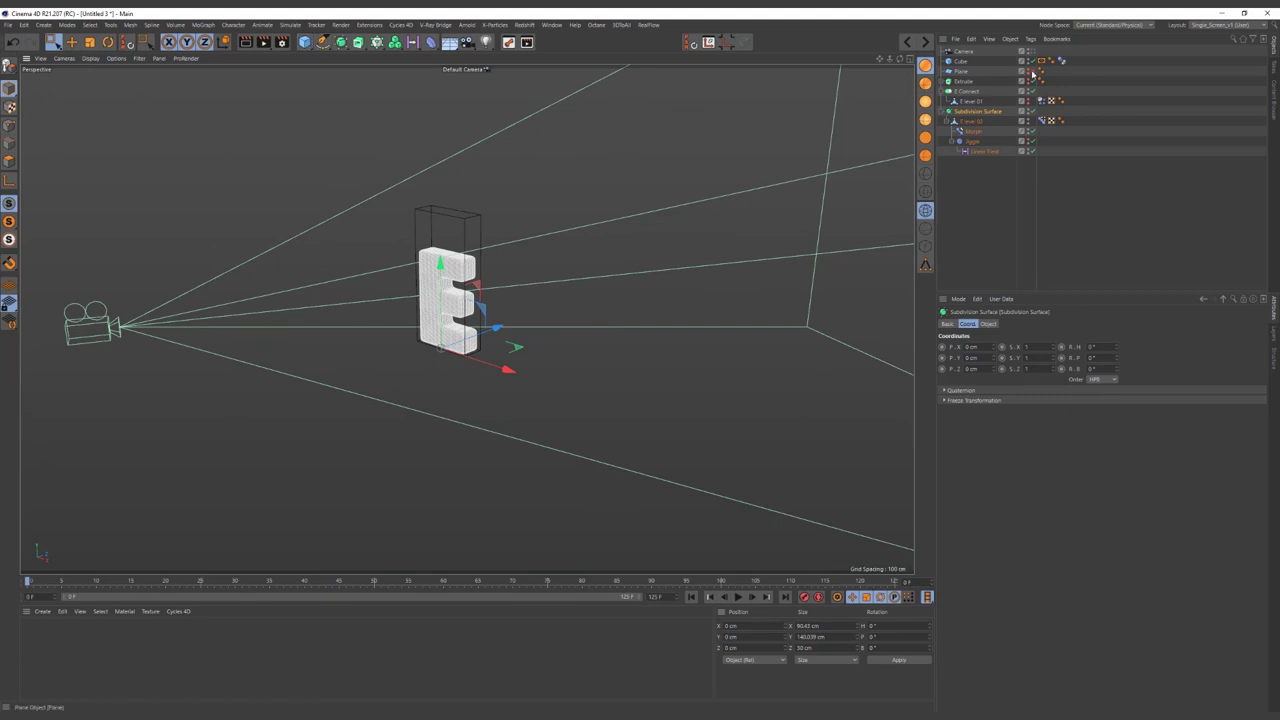
- Unhide the floor Plane and select it beneath the E
click(1036, 73)
click(497, 312)
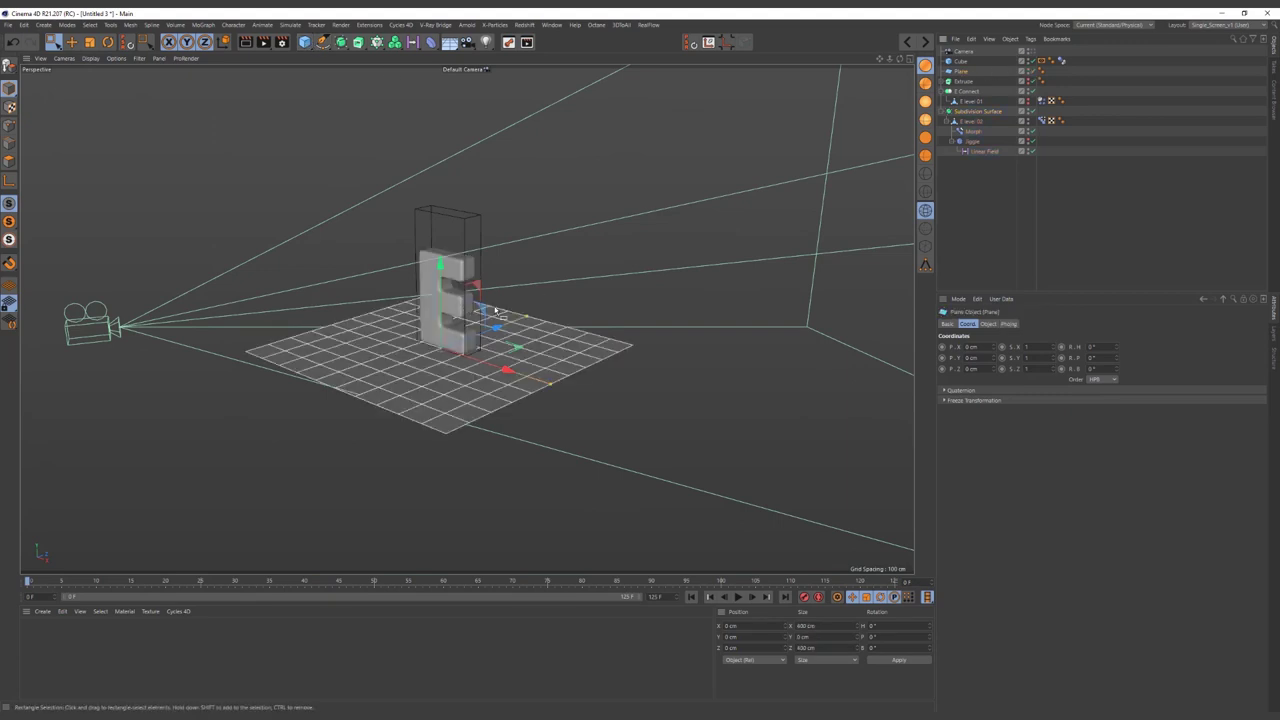
mouse_move(595, 307)
alt+mouse_down()
mouse_move(591, 334)
mouse_move(572, 316)
alt+mouse_up()
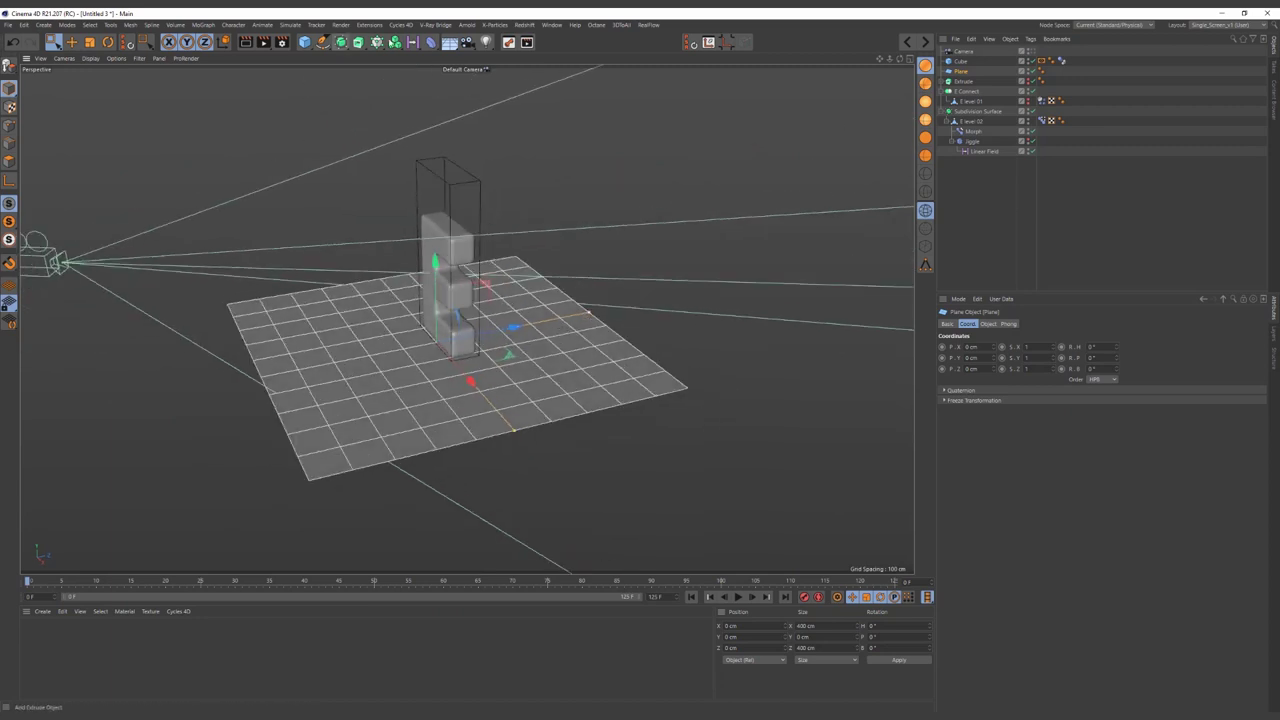
- Add a Bend deformer as a child of the floor Plane
click(430, 42)
click(460, 62)
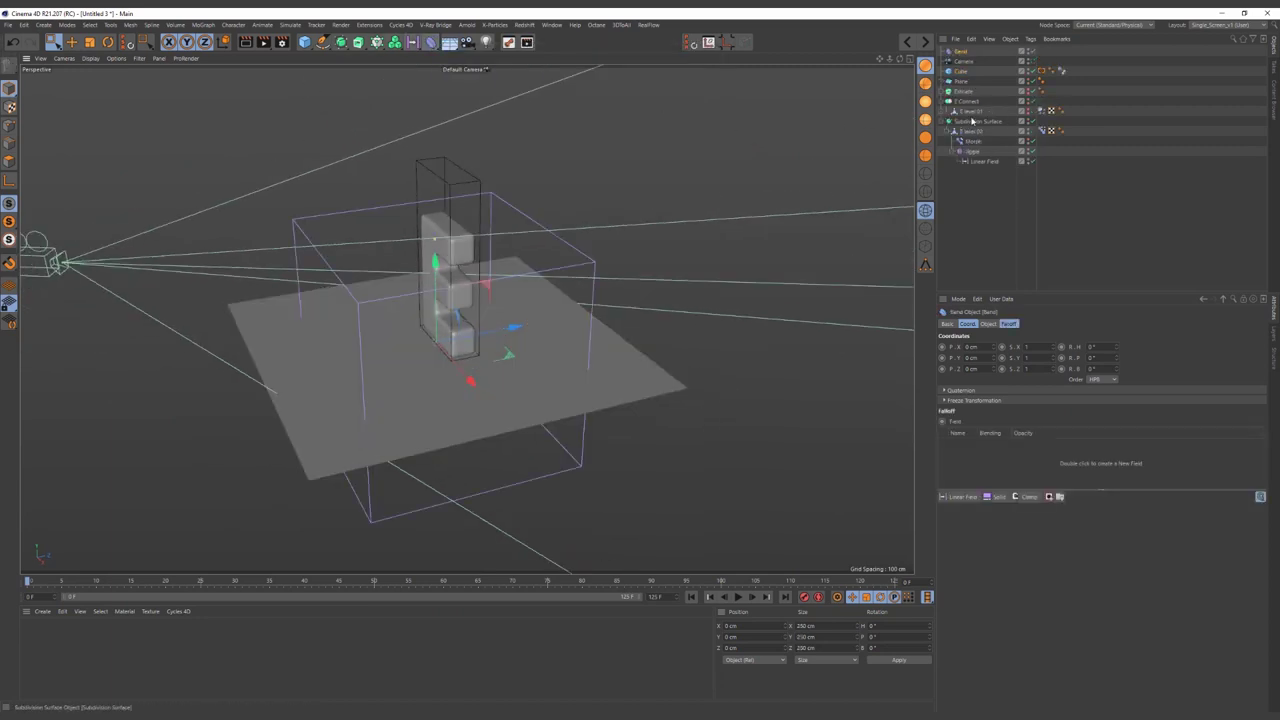
key(ctrl+z)
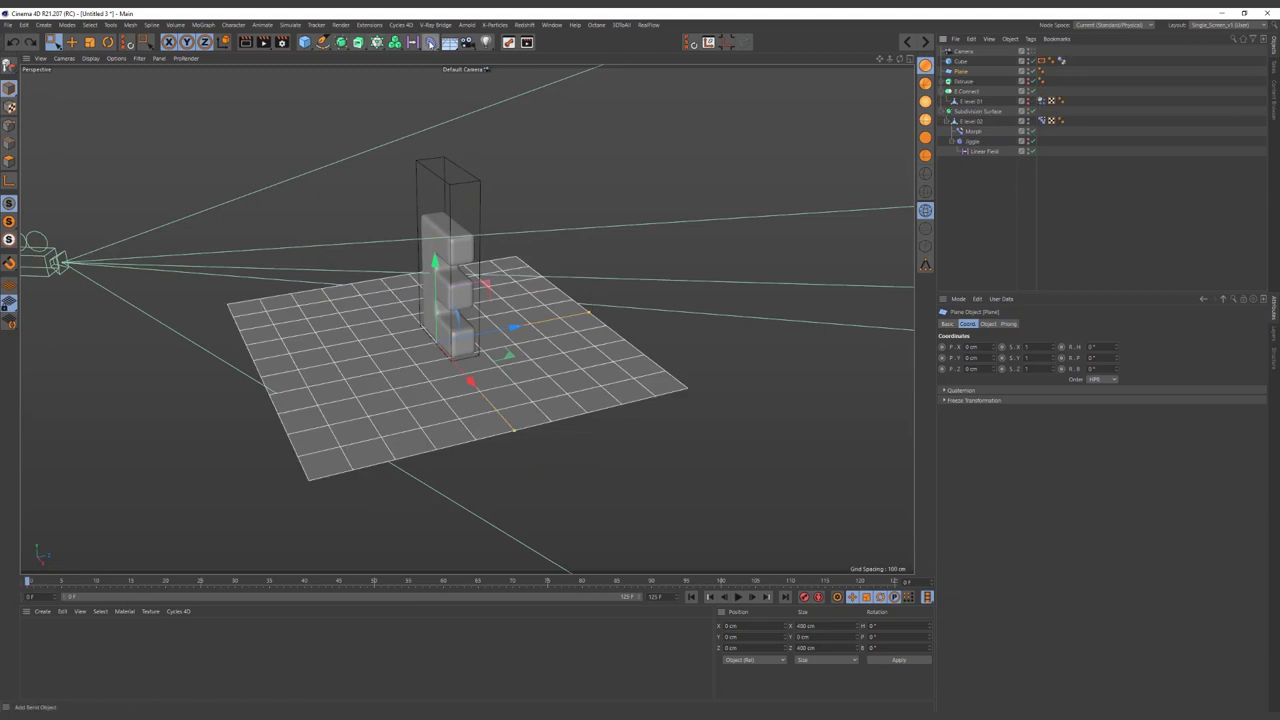
shift+click(430, 42)
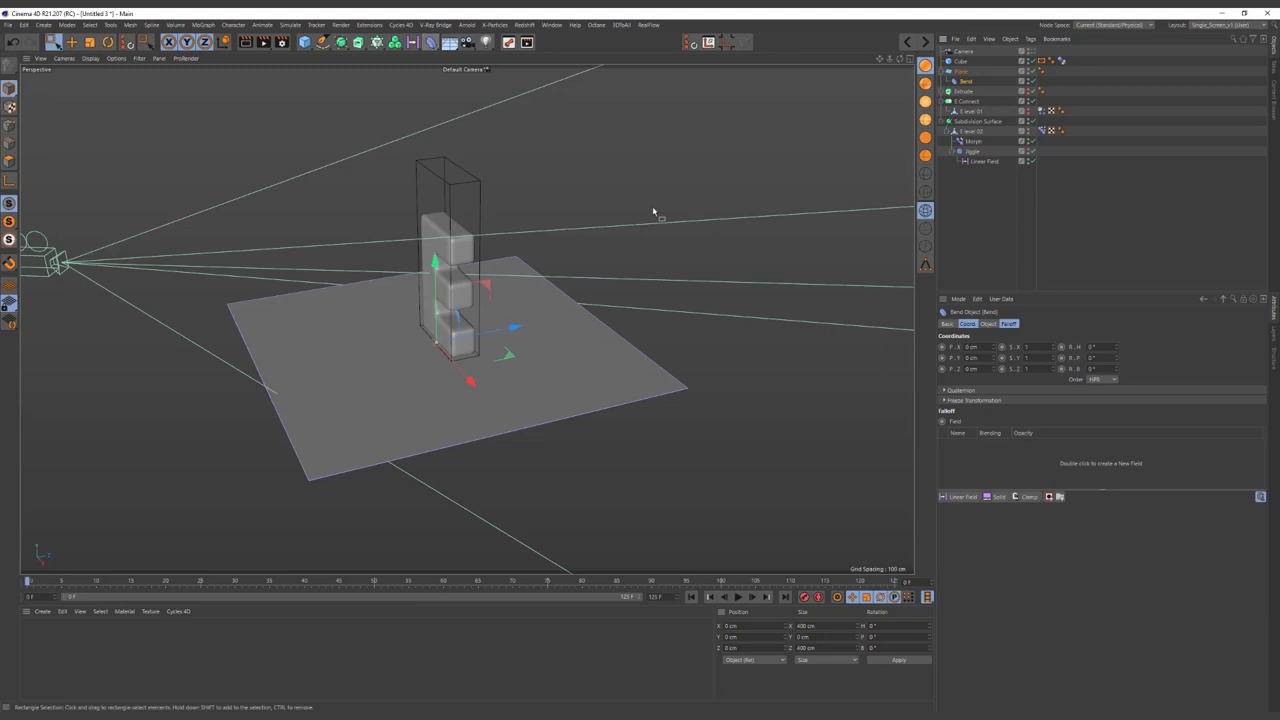
- Size the Bend 50 × 50 × 50 cm and move the Plane to the hierarchy bottom
click(988, 325)
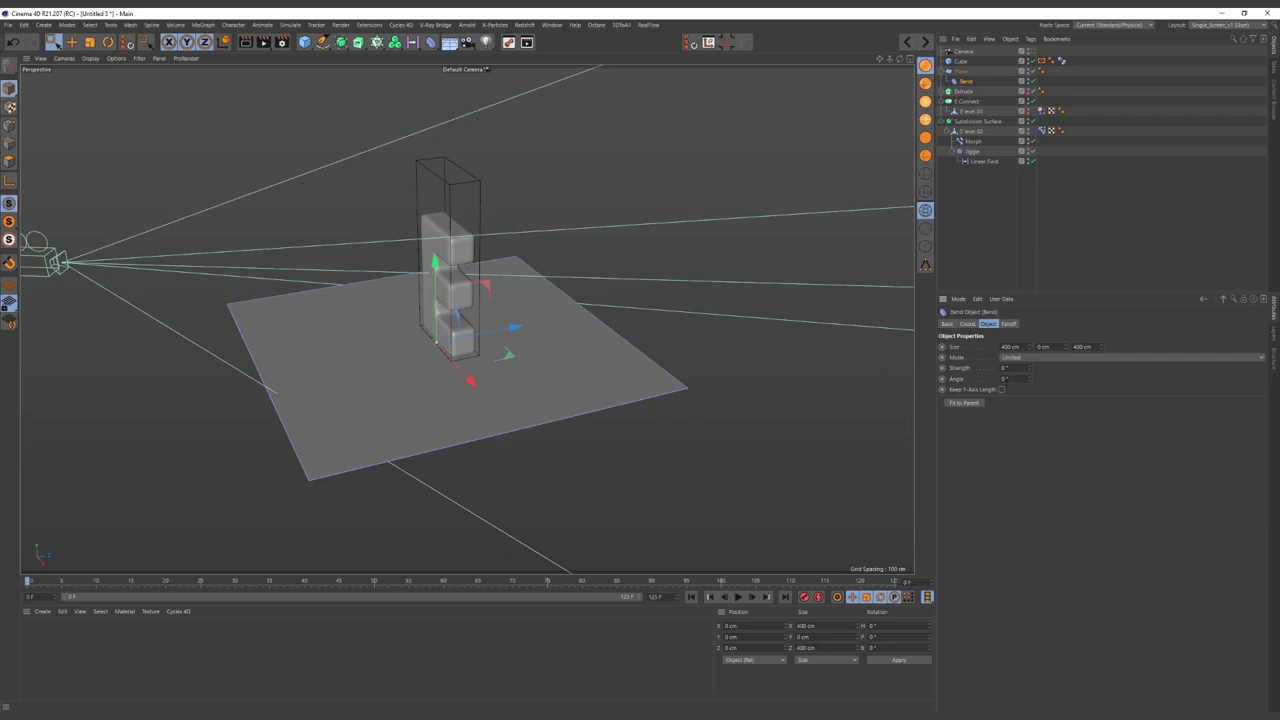
text(50)
key(shift+Tab)
text(50)
key(Return)
key(Tab)
key(Tab)
text(50)
key(Return)
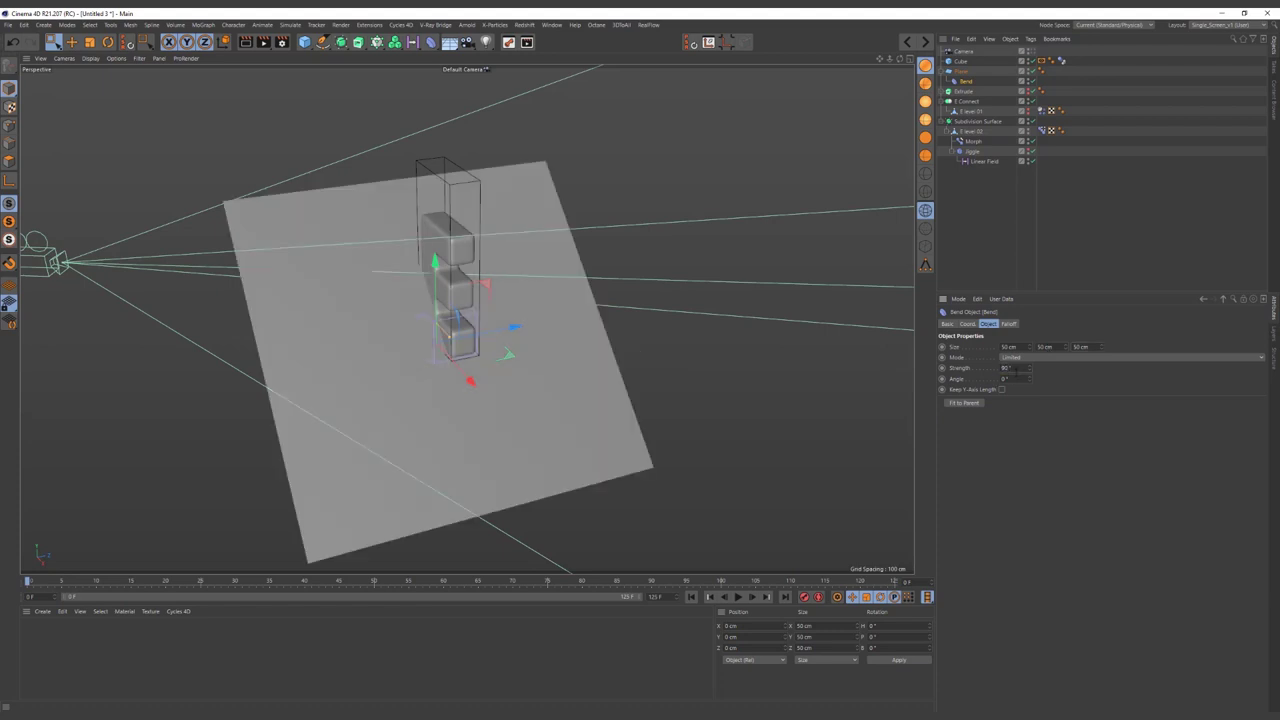
alt+drag(560, 330, 672, 322)
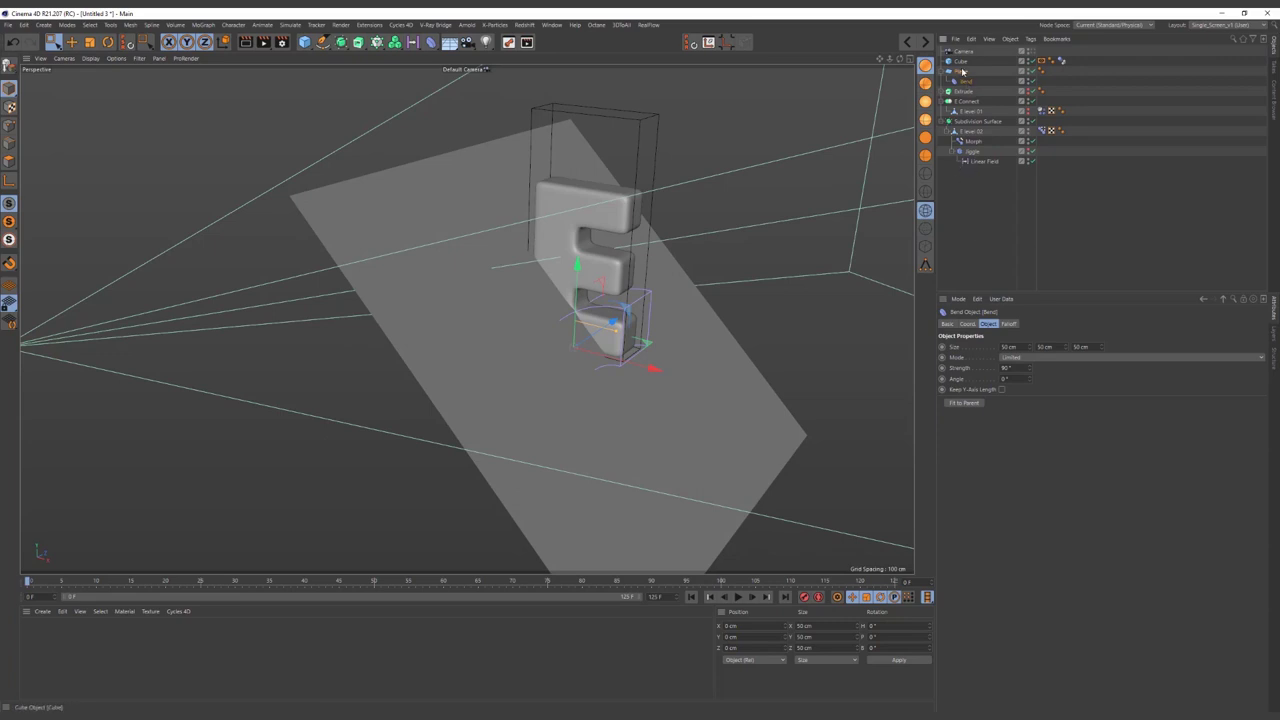
drag(962, 72, 966, 152)
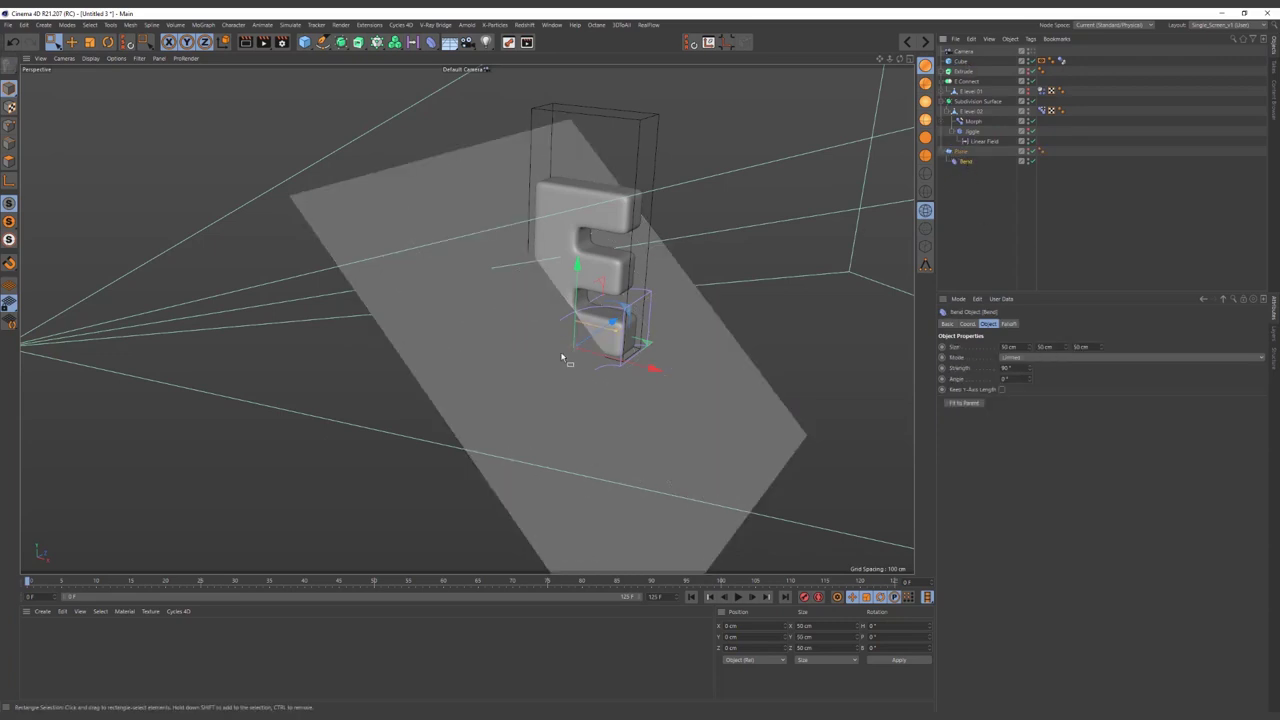
- Rotate the Bend deformer's banking and heading about 90° so the plane curls up behind the E
scroll(561, 357, up, 2)
key(r)
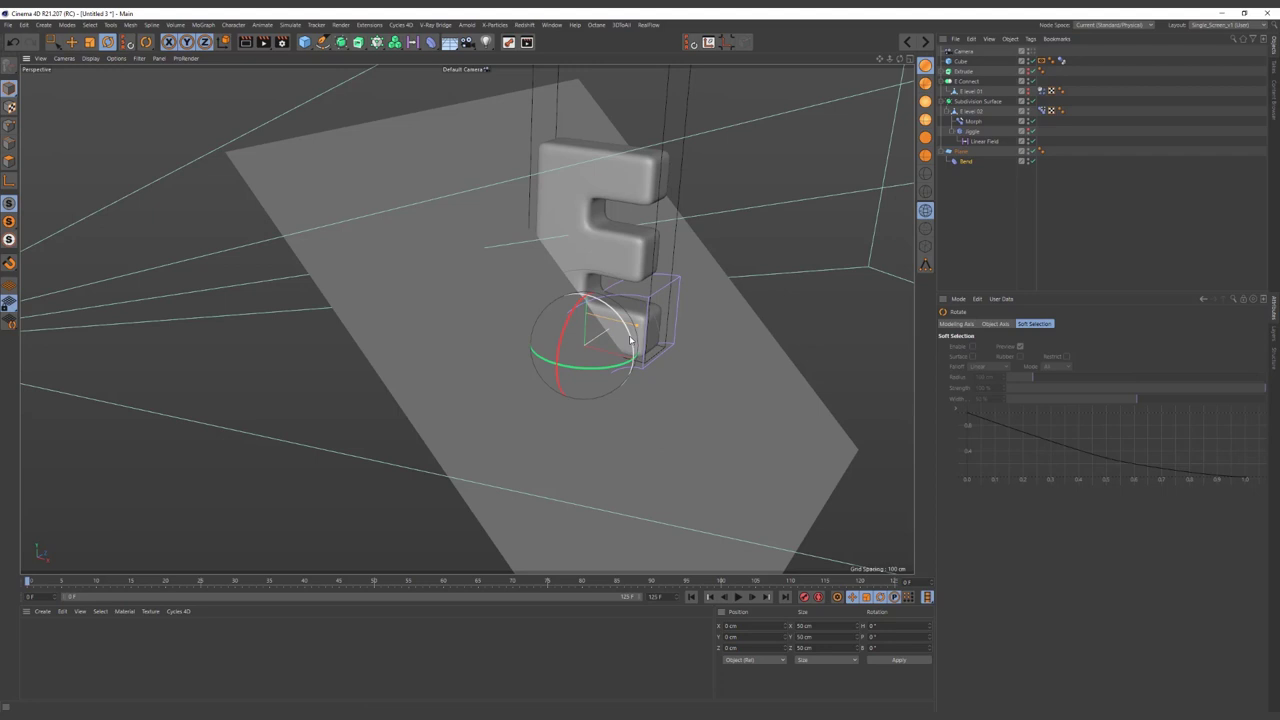
mouse_move(630, 340)
mouse_down()
mouse_move(594, 303)
mouse_move(529, 271)
mouse_move(556, 287)
mouse_up()
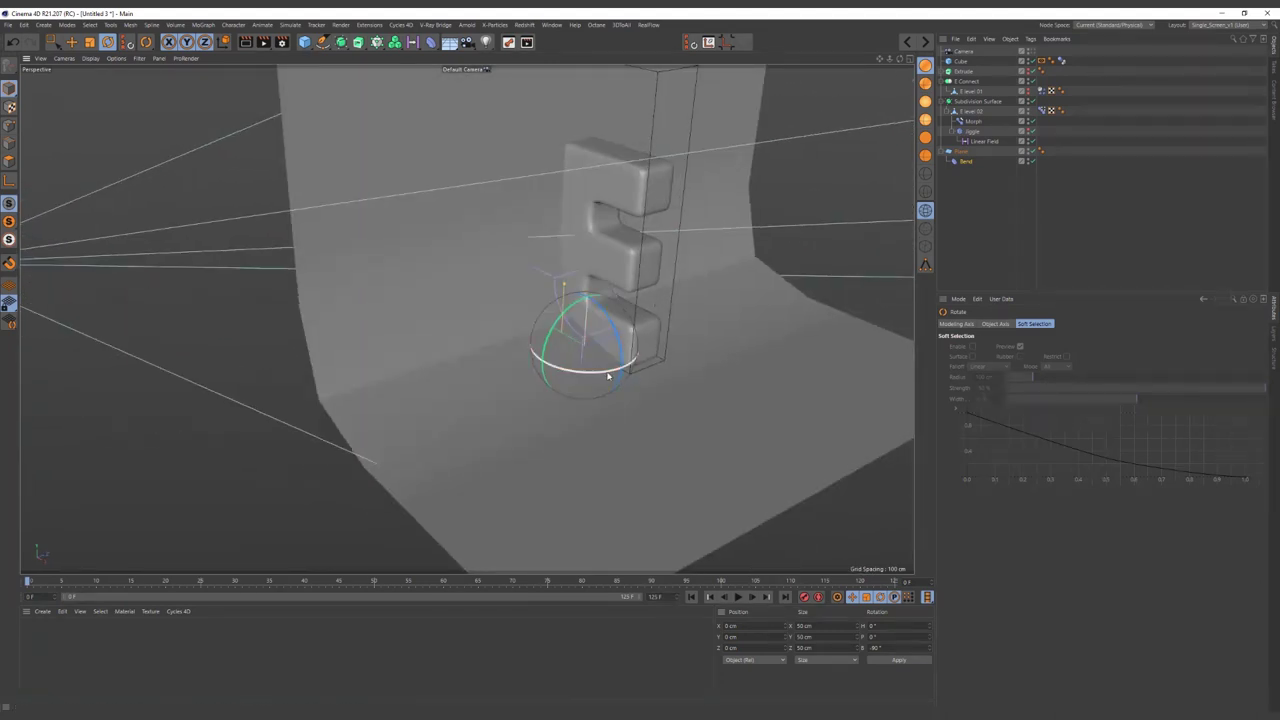
drag(607, 375, 506, 352)
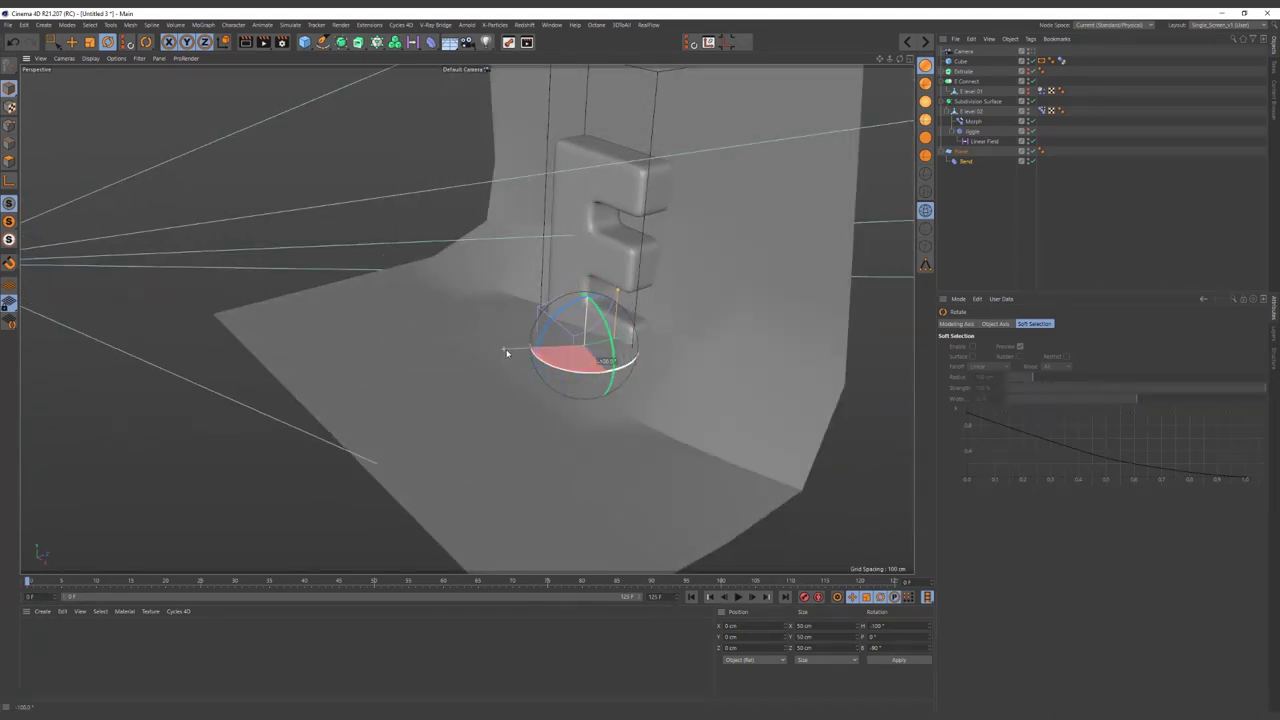
mouse_move(525, 353)
mouse_down()
mouse_move(548, 355)
mouse_move(654, 294)
mouse_move(661, 326)
mouse_move(700, 306)
mouse_up()
key(0)
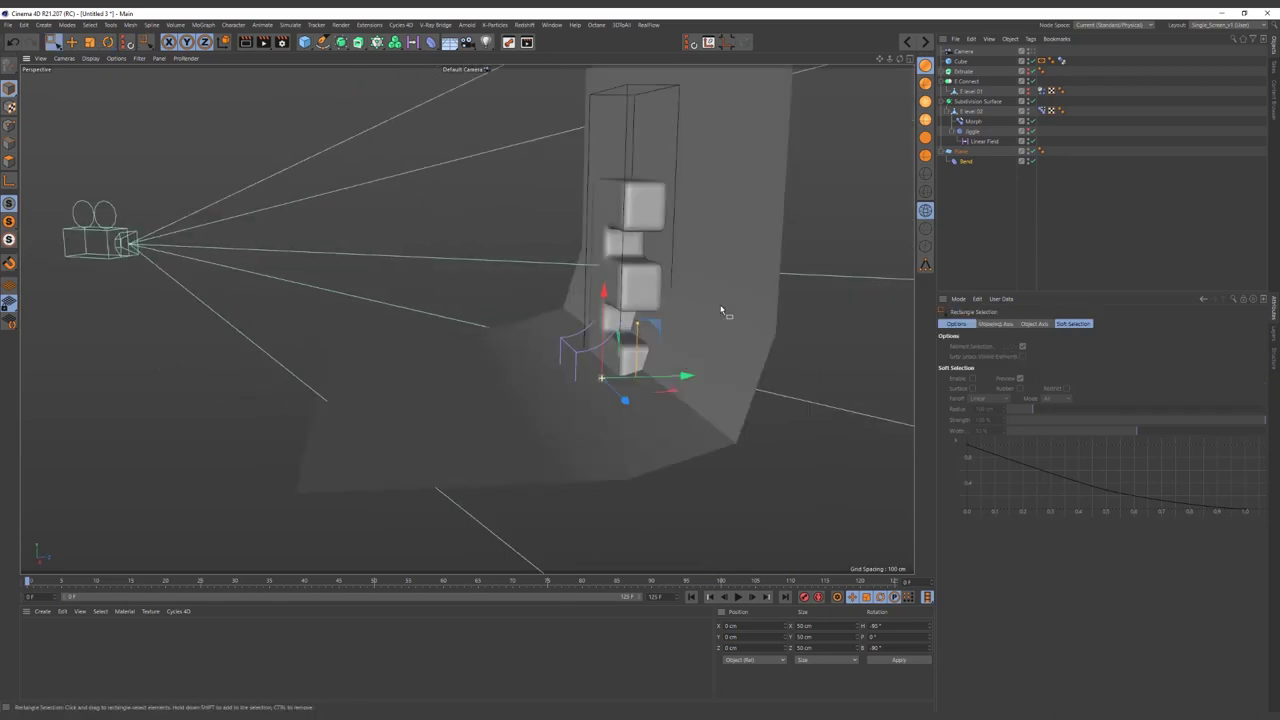
click(760, 325)
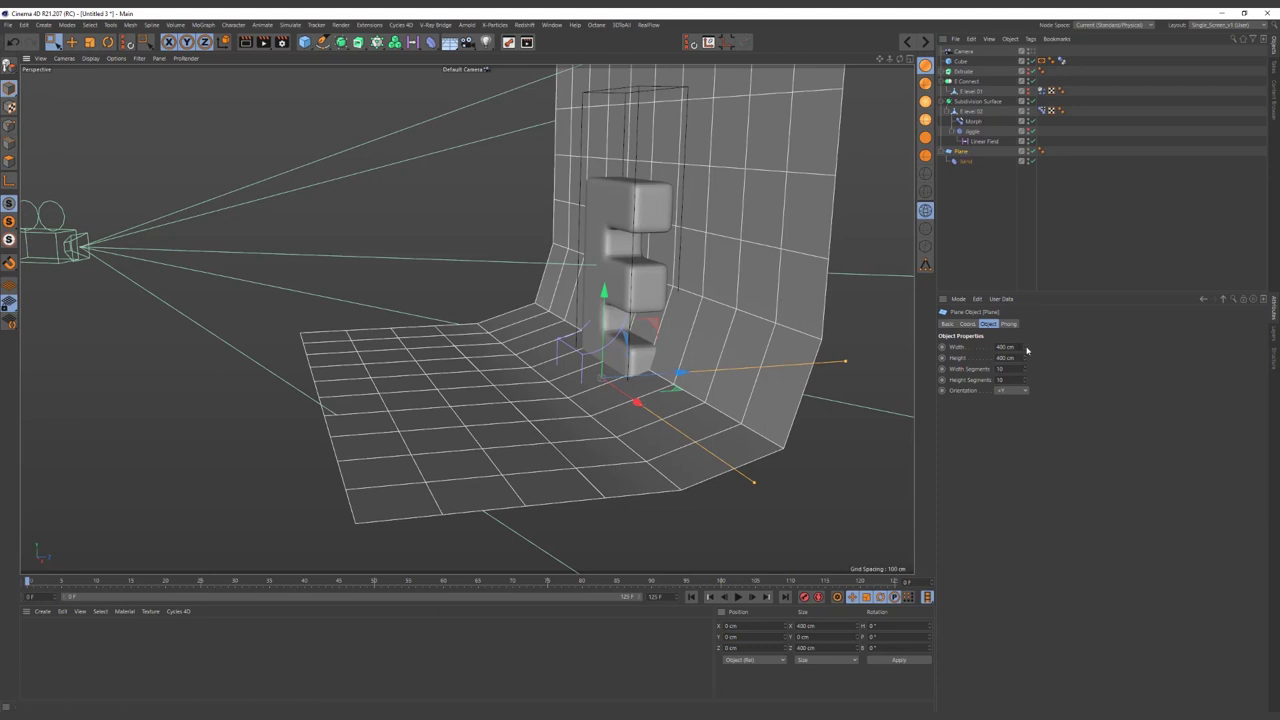
- Raise the Plane's height segments to about 123 for a smoother curve
drag(1026, 375, 1040, 380)
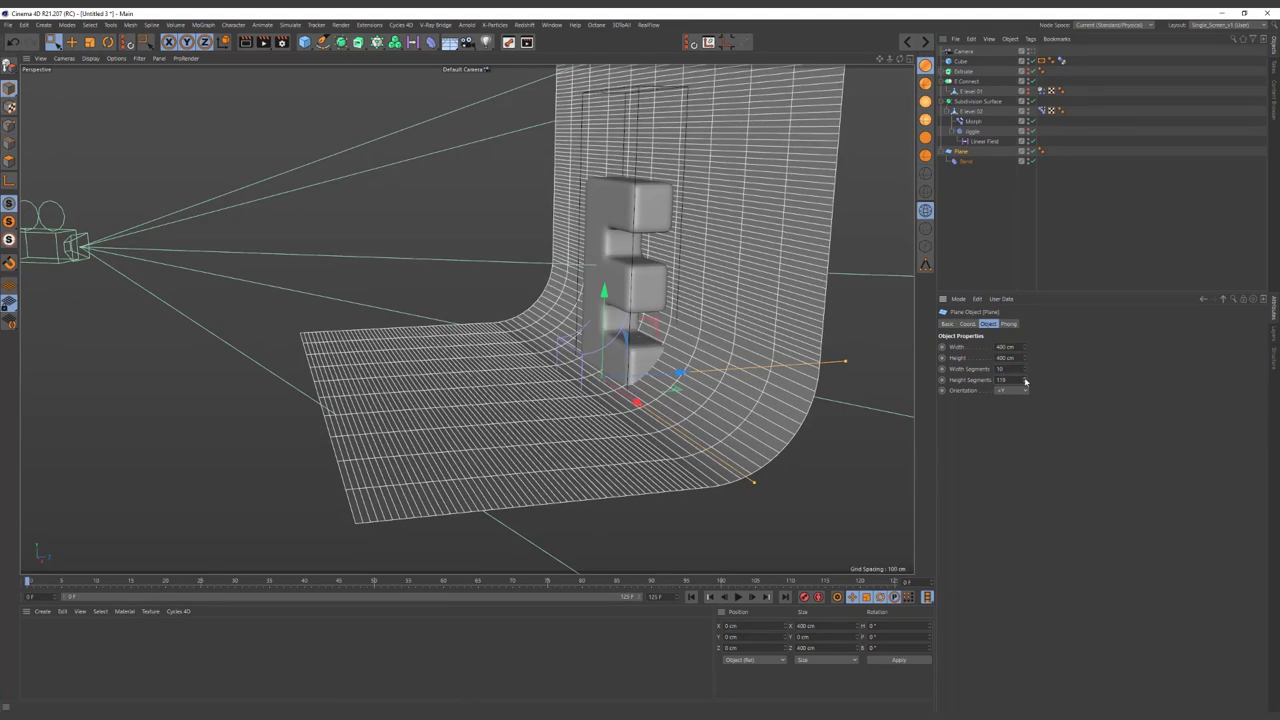
alt+drag(730, 369, 850, 370)
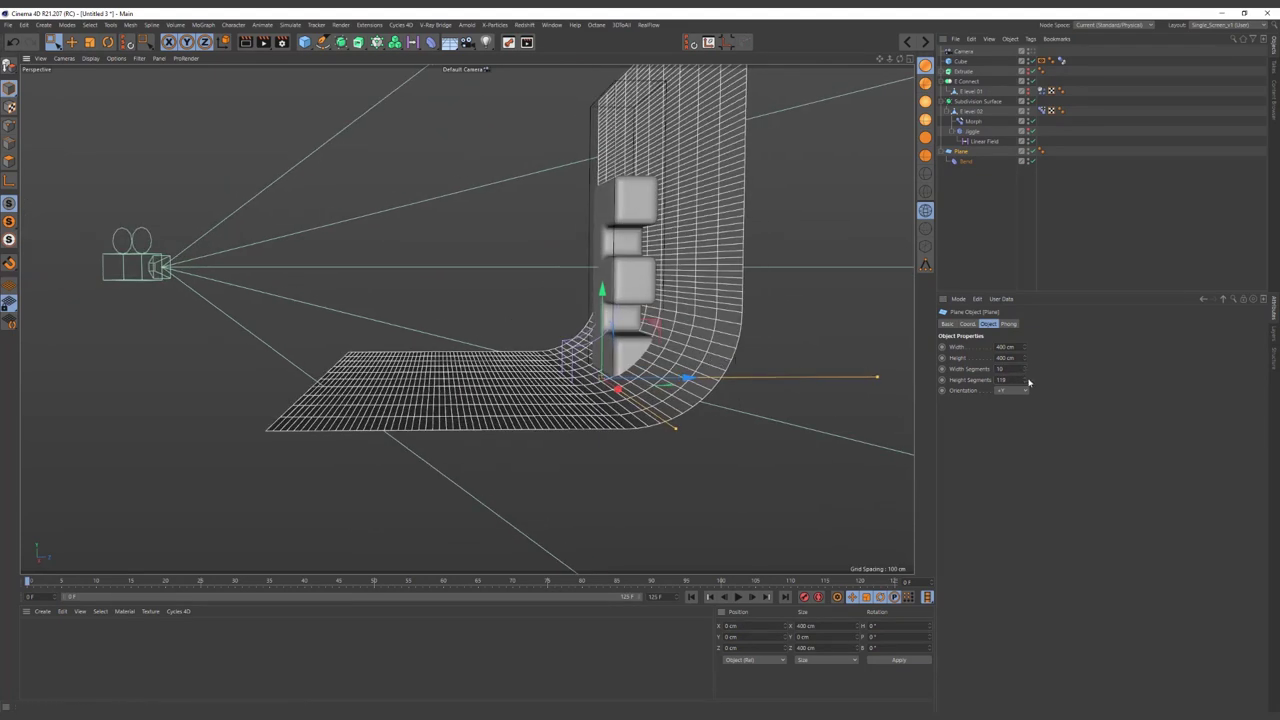
drag(1026, 380, 1030, 380)
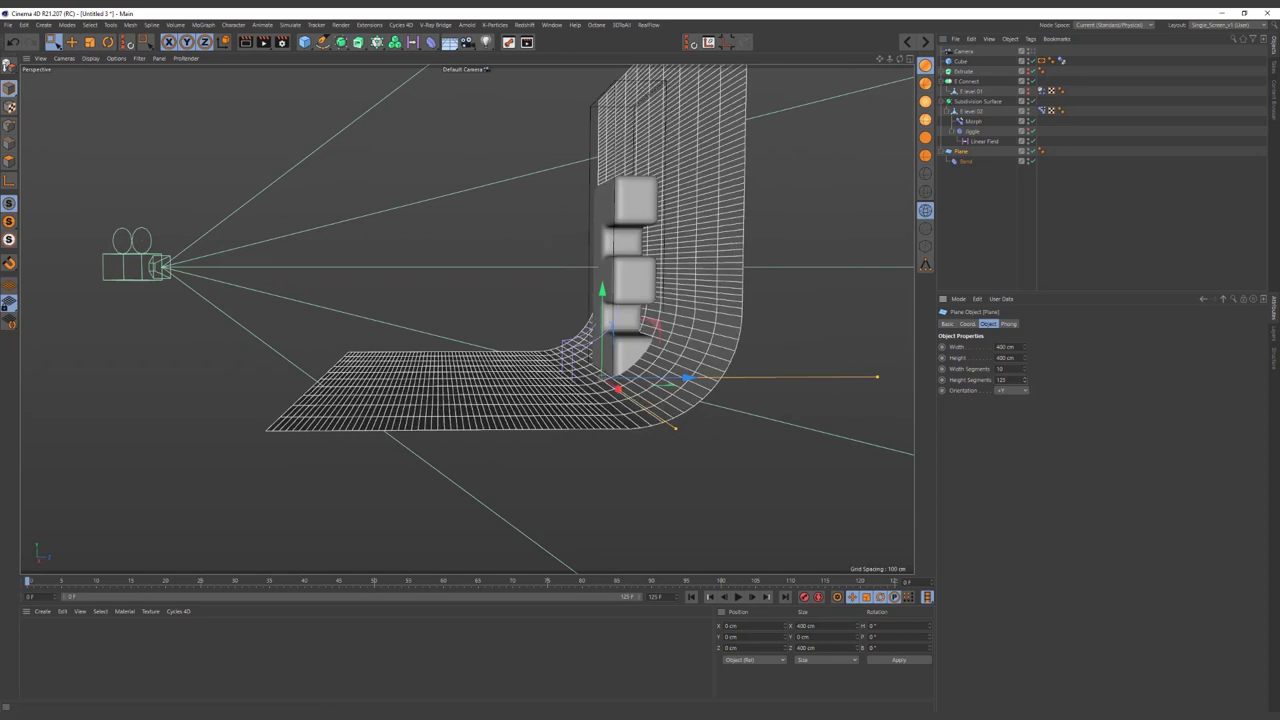
- Change the Bend deformer's X size to 67.1 cm to tighten the curve
click(963, 161)
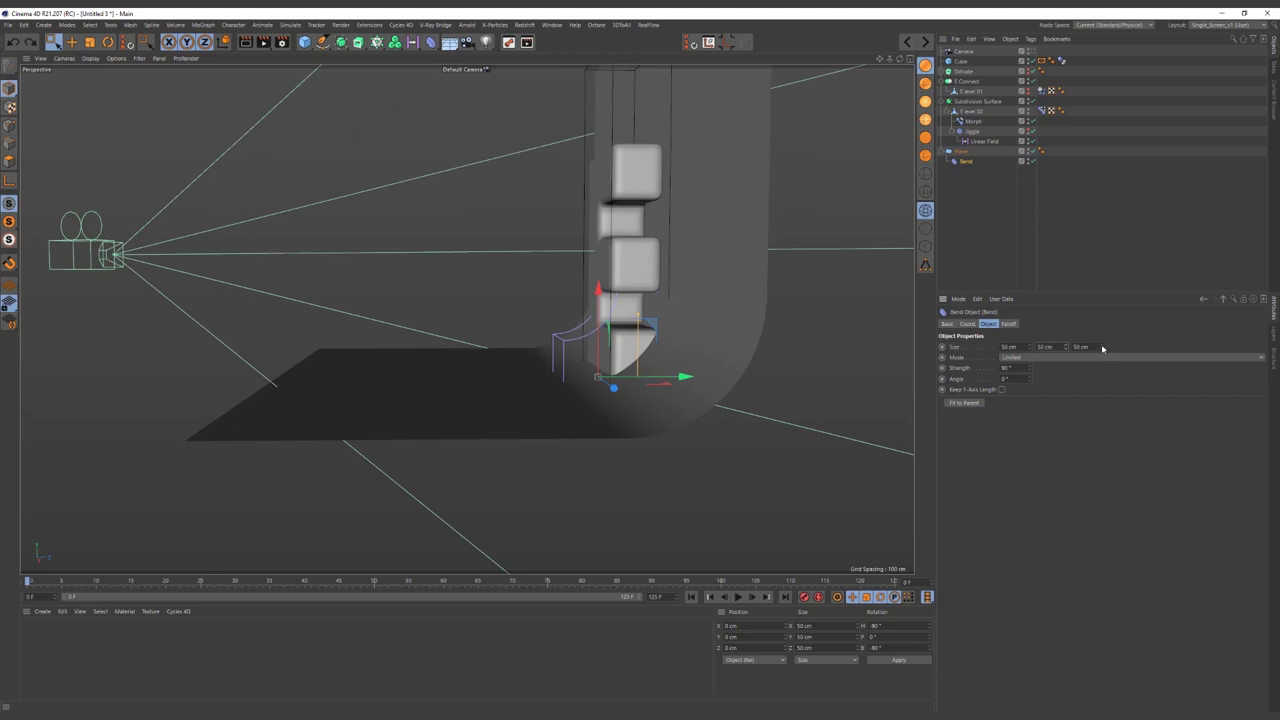
drag(1021, 346, 1030, 346)
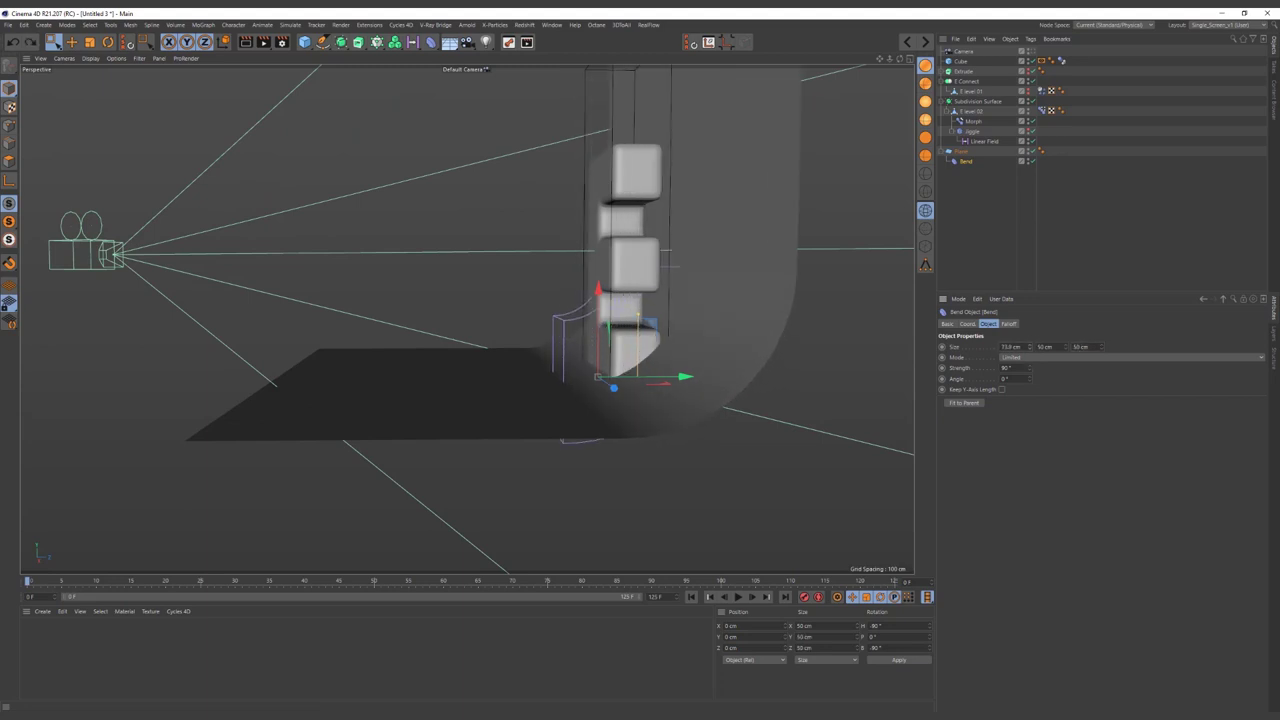
click(962, 151)
scroll(520, 317, up, 5)
alt+drag(597, 351, 600, 306)
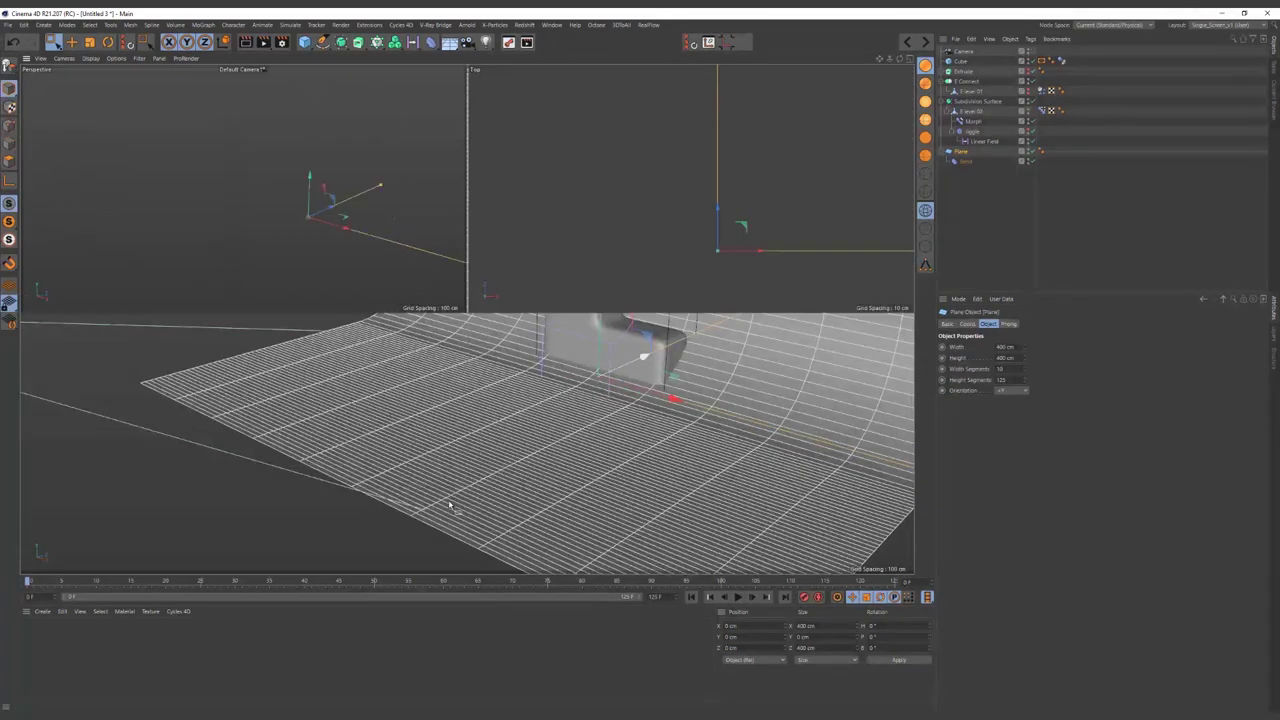
- In the side view, scale the backdrop plane to about 845 cm and slide it along Z
middle_click(340, 480)
scroll(457, 371, up, 3)
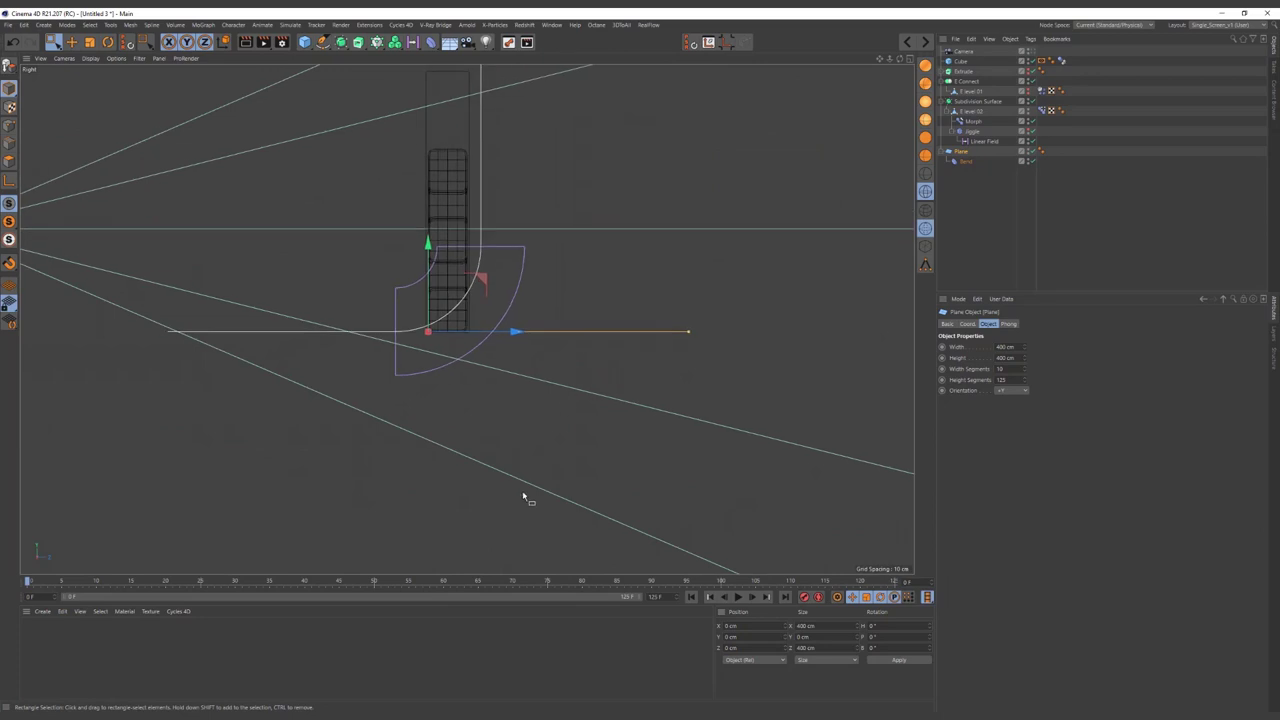
key(t)
drag(520, 450, 800, 343)
key(e)
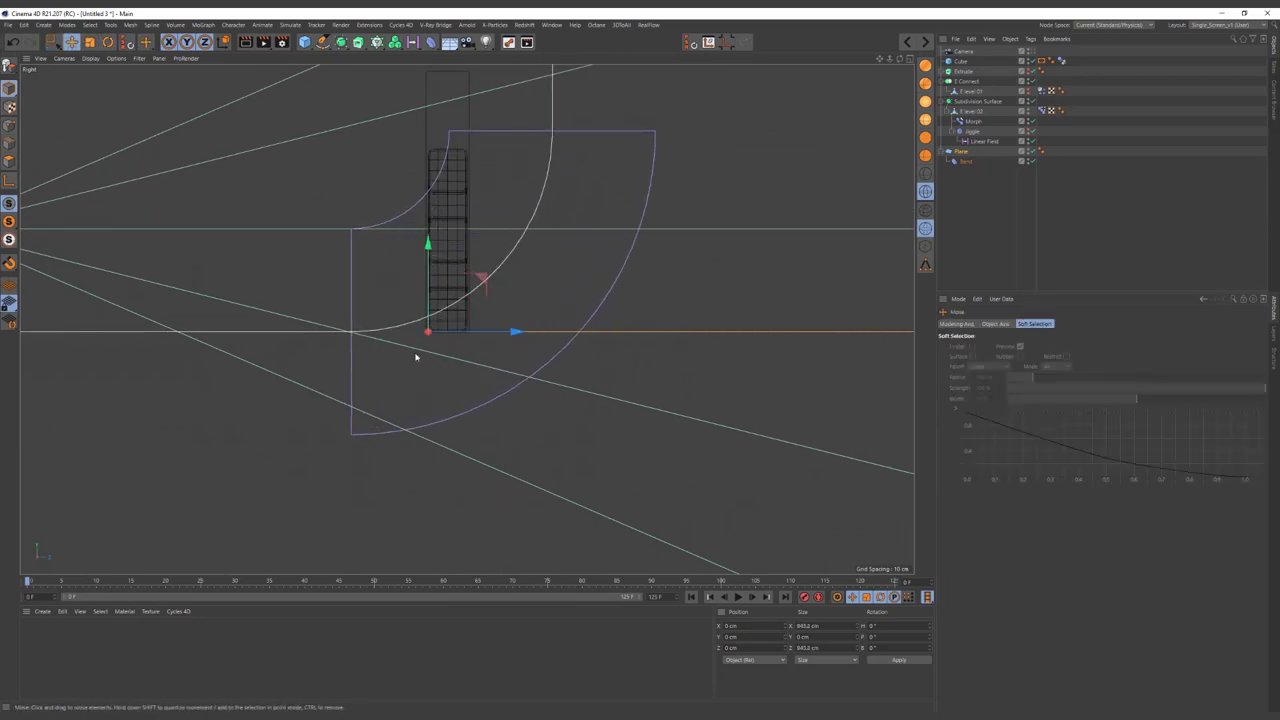
mouse_move(514, 332)
mouse_down()
mouse_move(672, 339)
mouse_move(660, 339)
mouse_up()
middle_click(323, 223)
middle_click(330, 225)
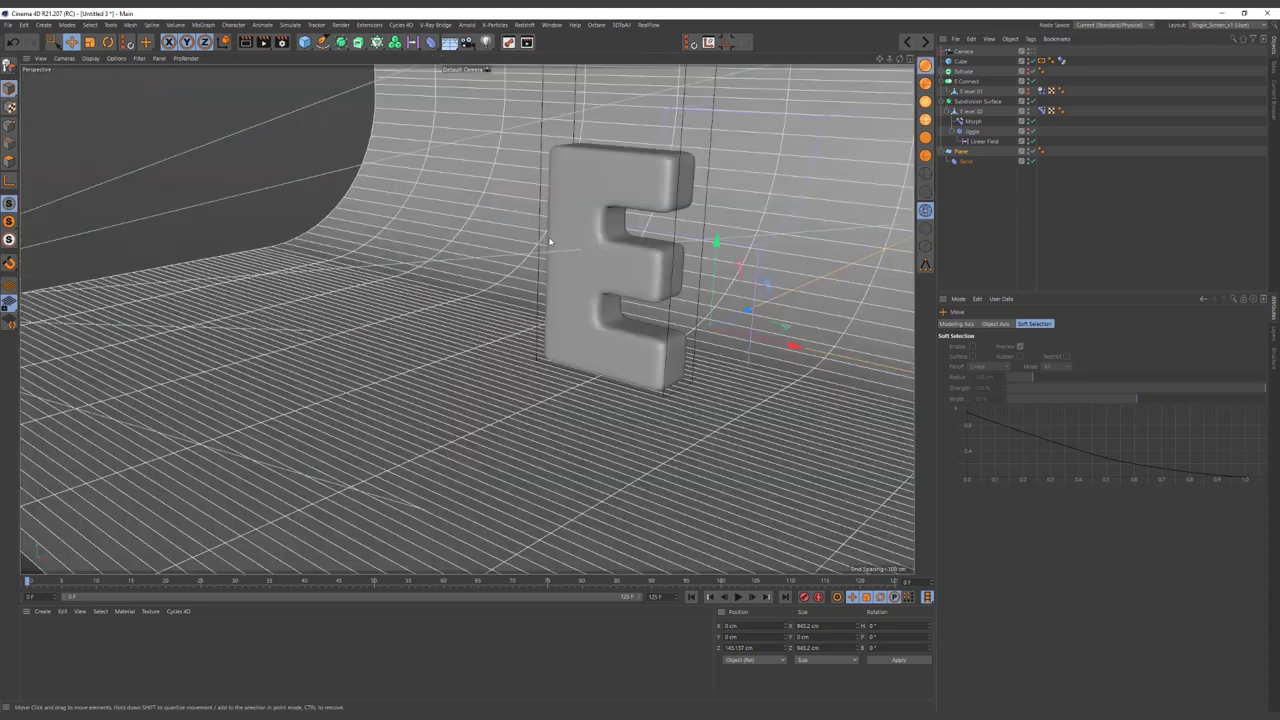
- Through the scene camera, slide the backdrop sideways behind the E, then show Render Settings' renderer list
click(1034, 57)
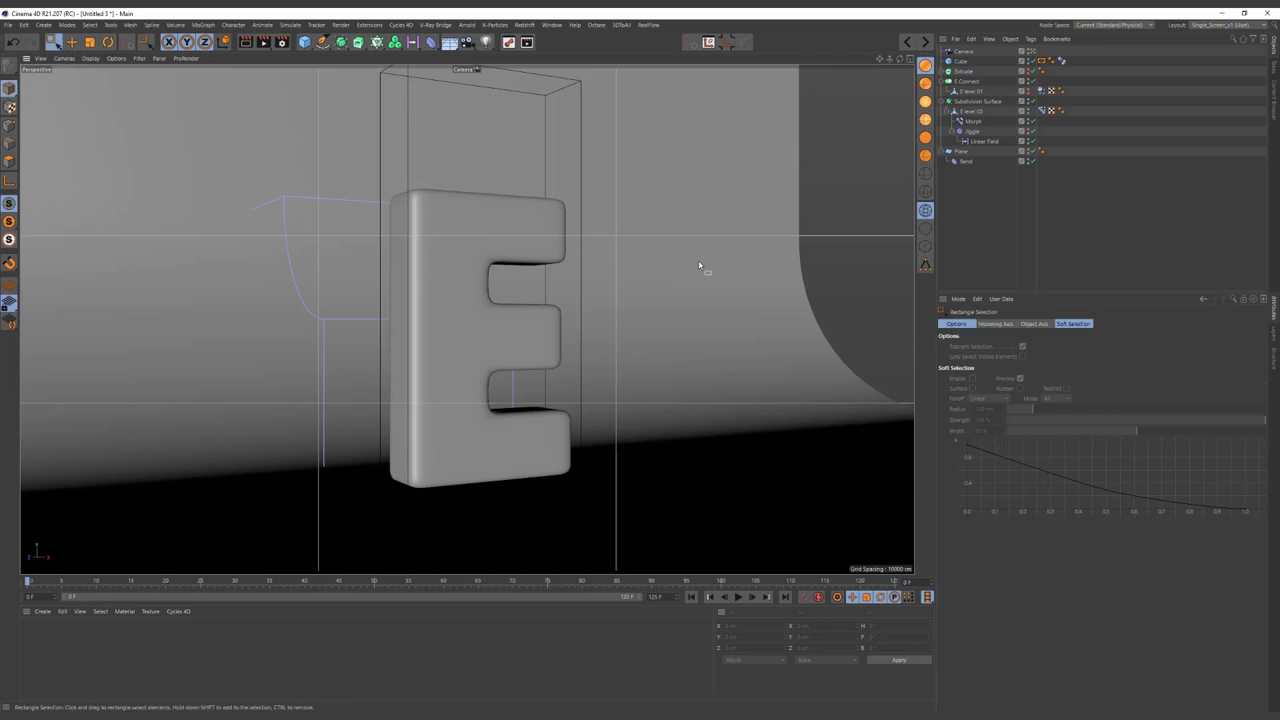
click(925, 212)
click(968, 206)
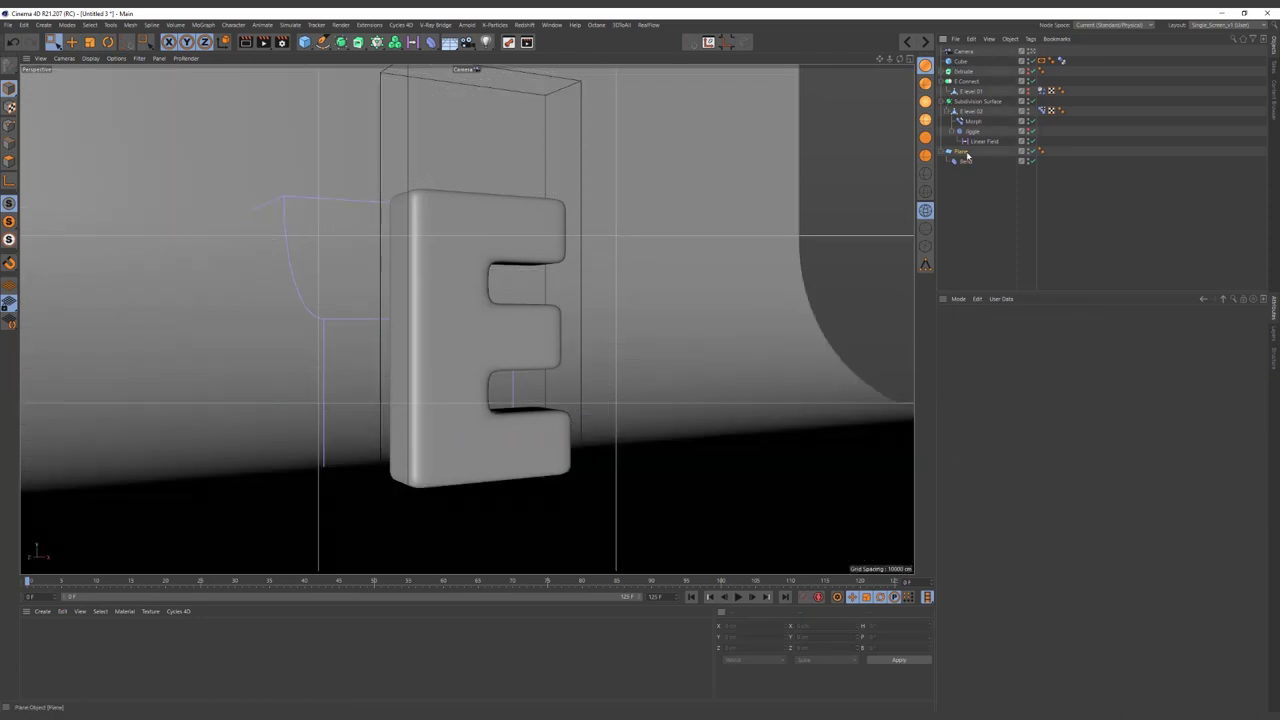
click(964, 152)
drag(455, 442, 714, 418)
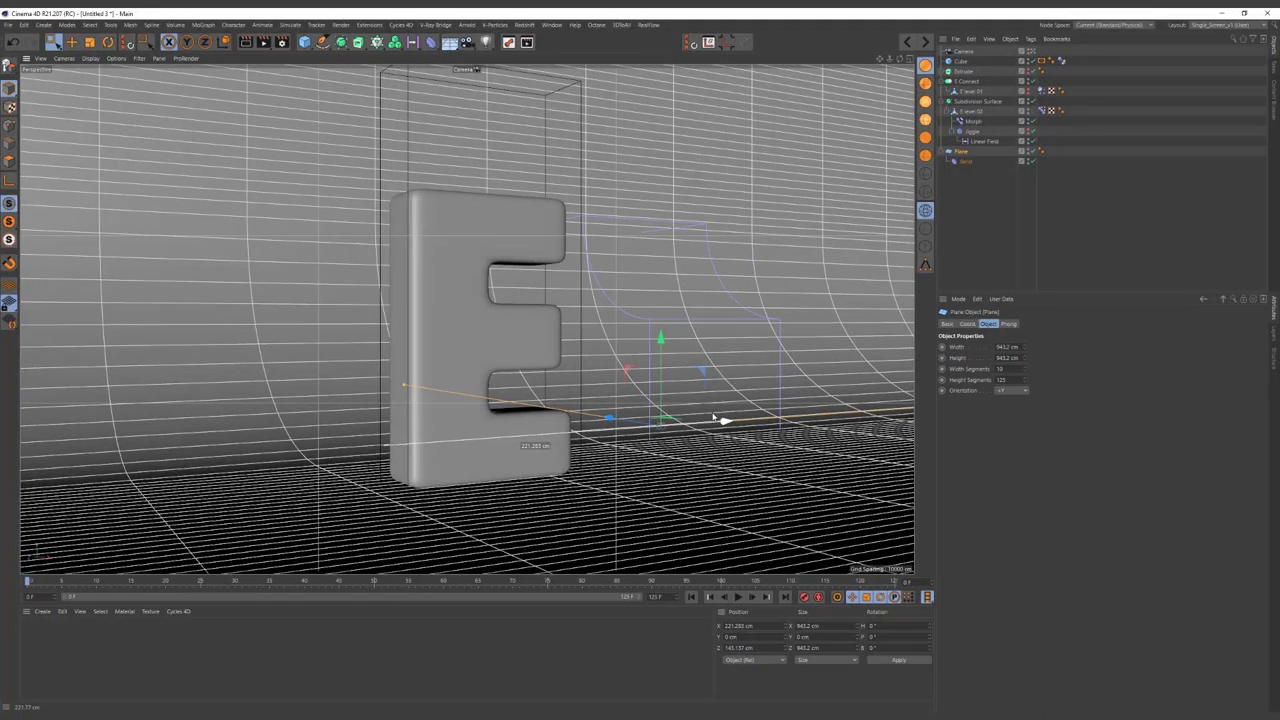
click(964, 233)
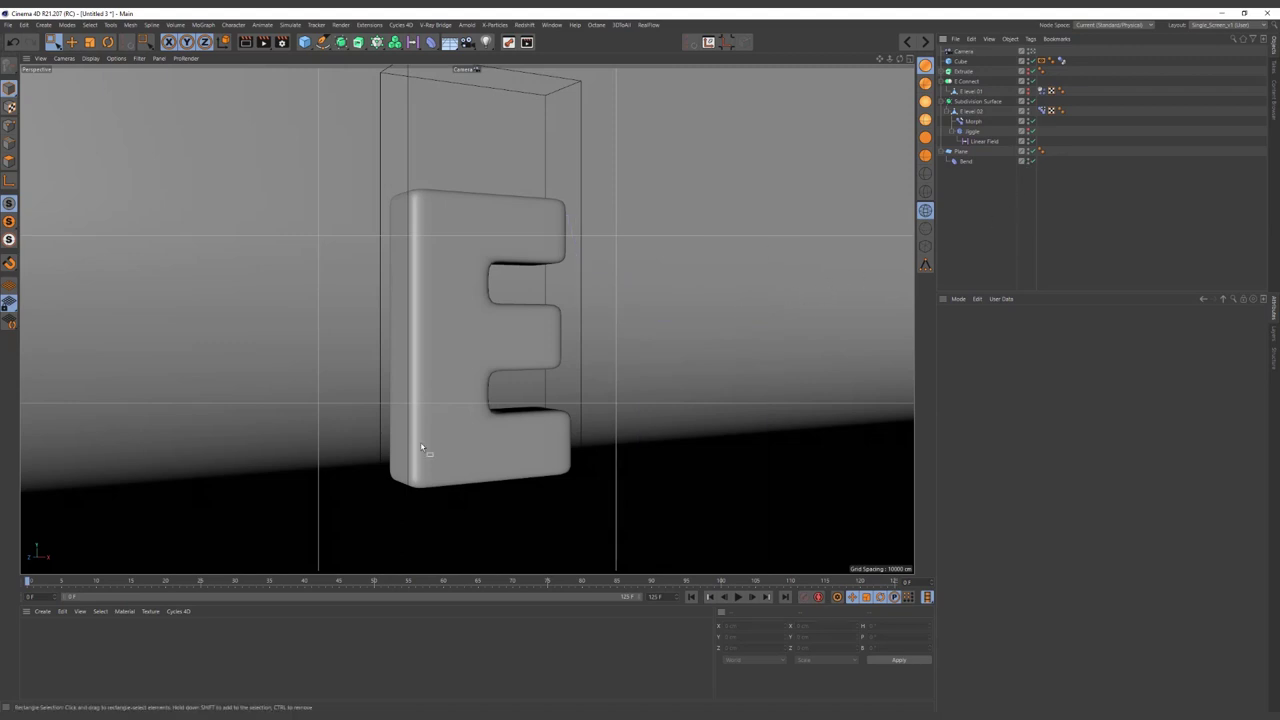
click(282, 42)
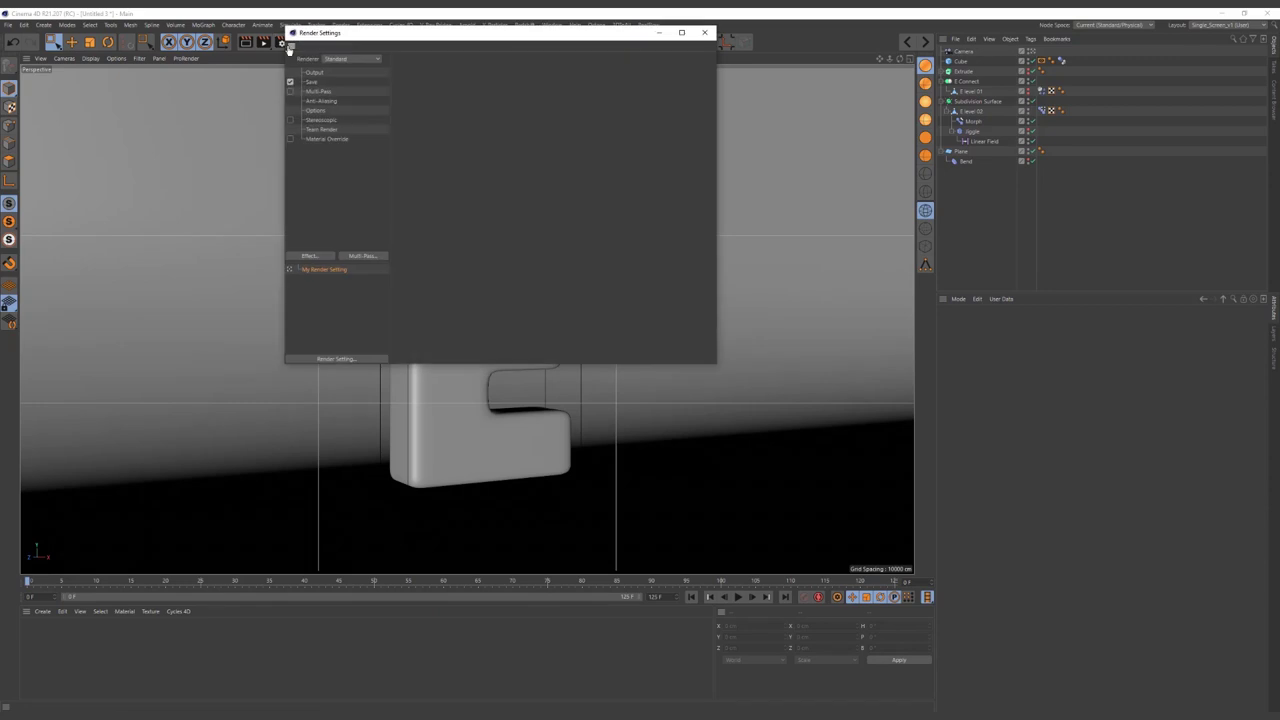
click(362, 61)
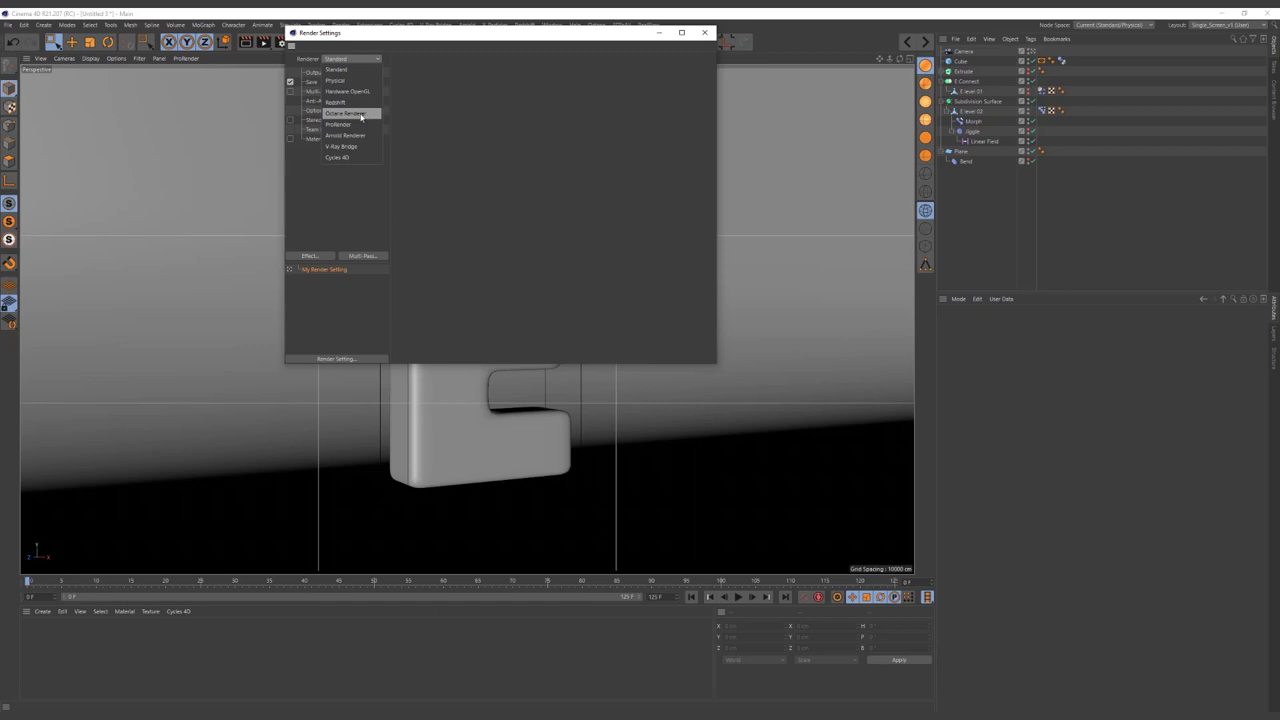
- Switch the renderer to Octane and tear the Octane menu off as a floating palette
click(362, 117)
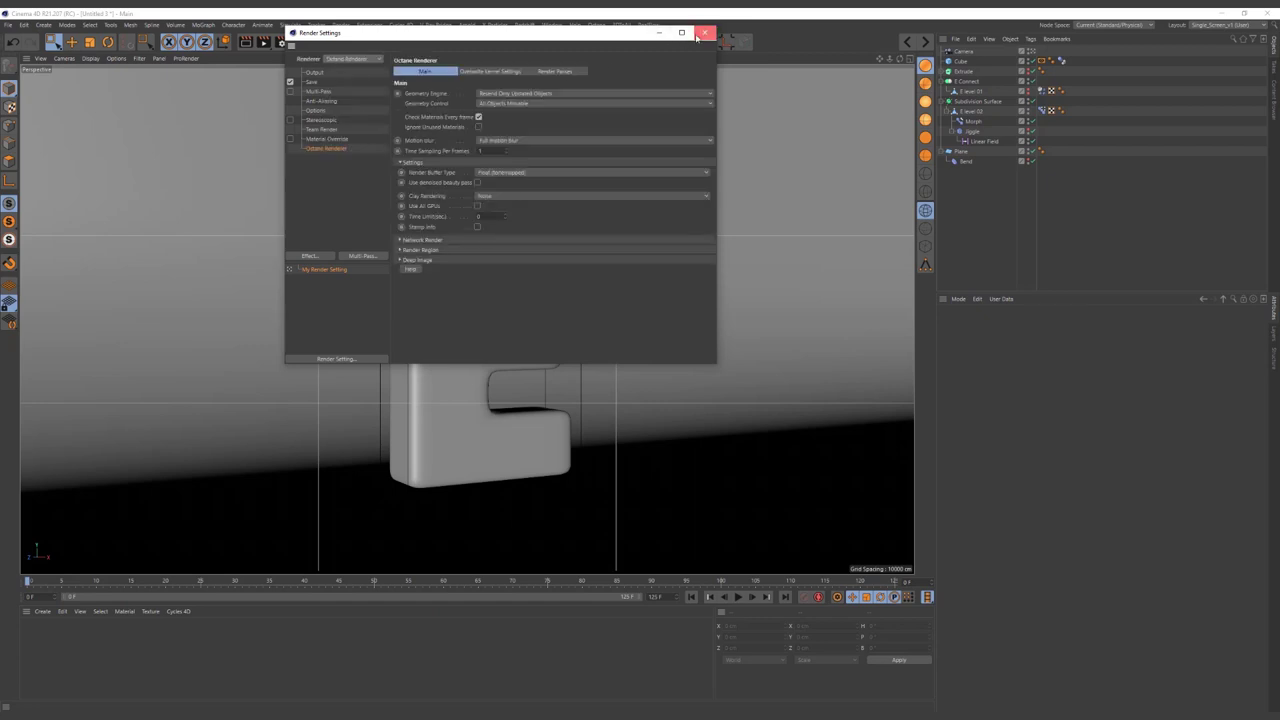
click(704, 32)
click(524, 24)
click(600, 33)
mouse_move(605, 30)
mouse_down()
mouse_move(534, 67)
mouse_move(104, 122)
mouse_up()
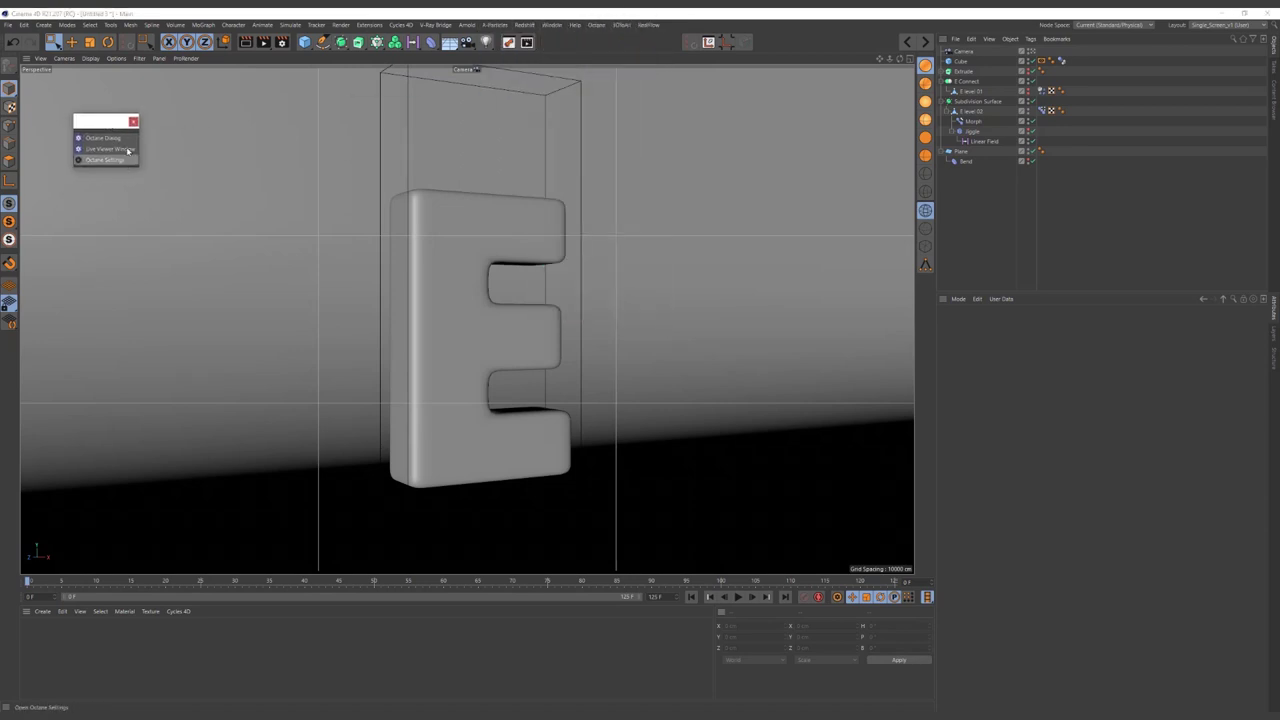
- Open the Octane Live Viewer and Octane Settings, and set the kernel to Pathtracing
click(105, 148)
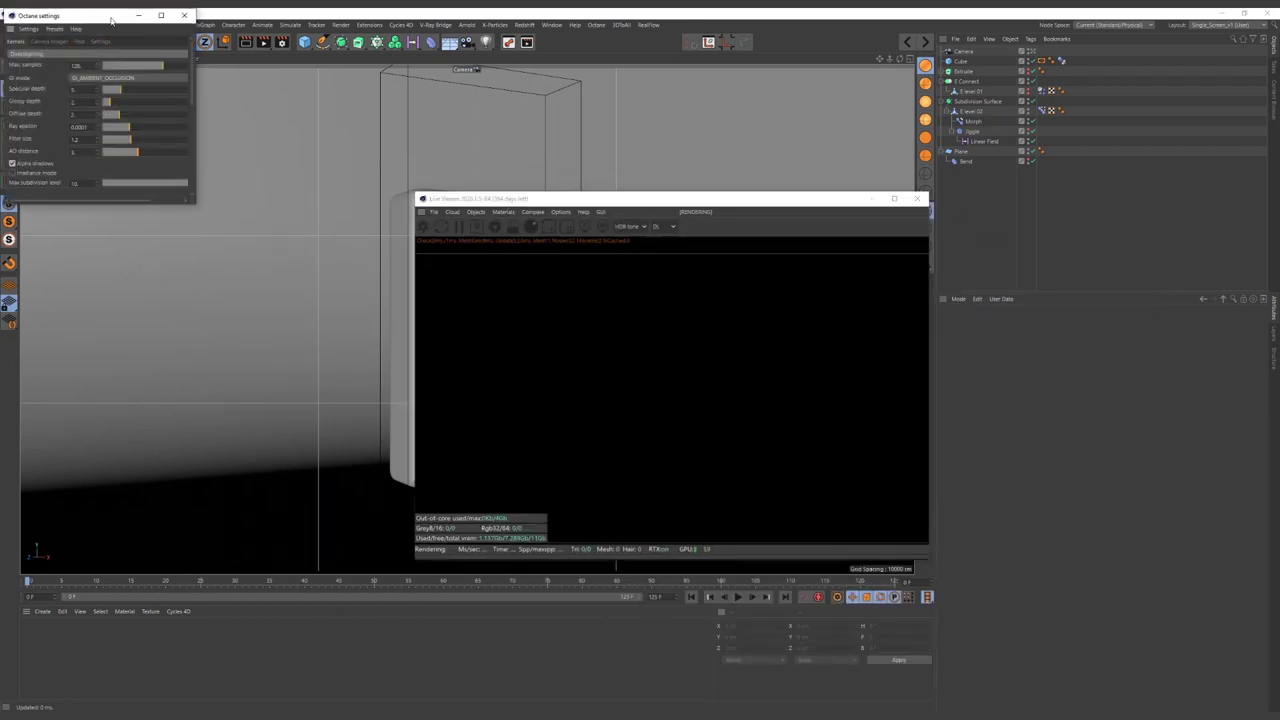
drag(106, 30, 201, 177)
click(150, 210)
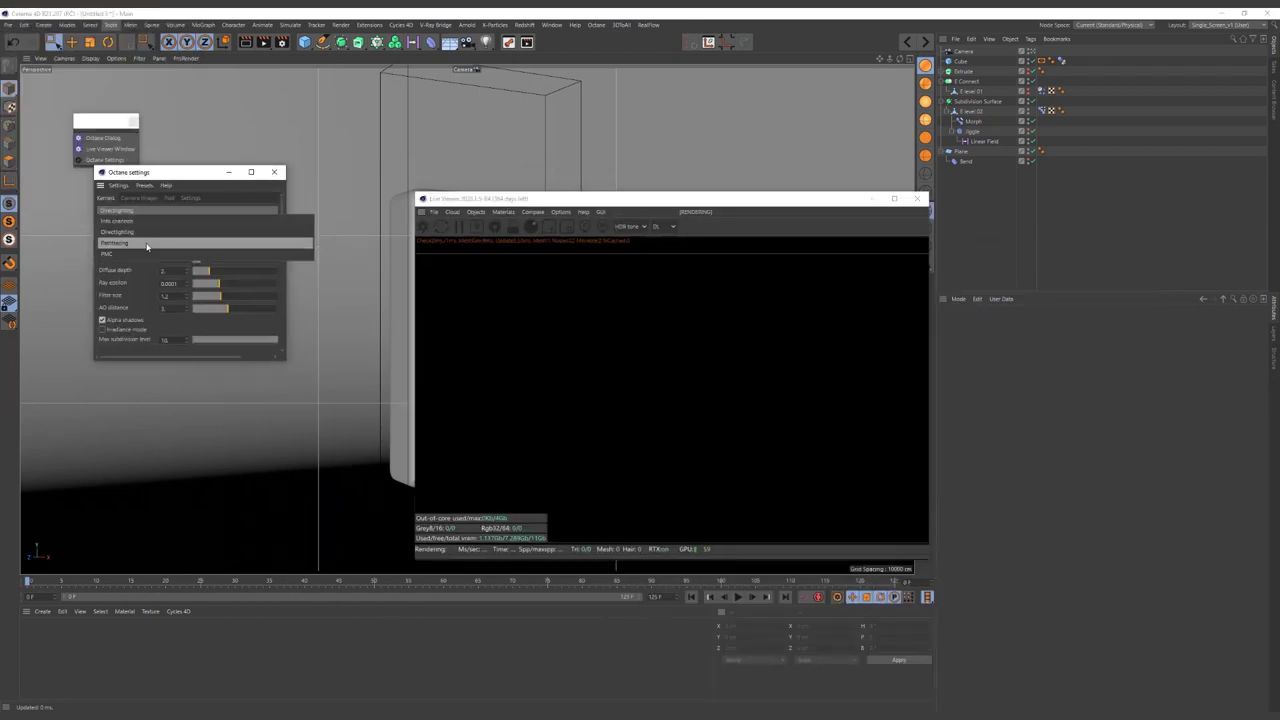
click(147, 246)
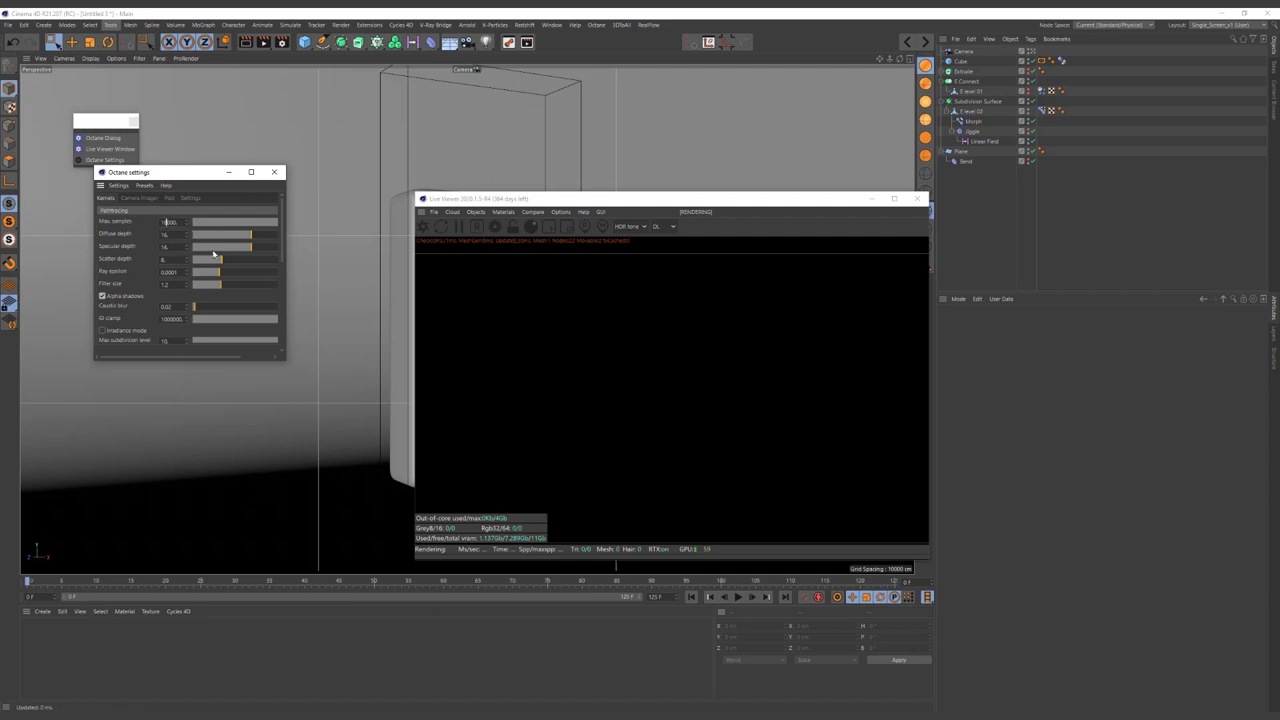
drag(197, 168, 172, 200)
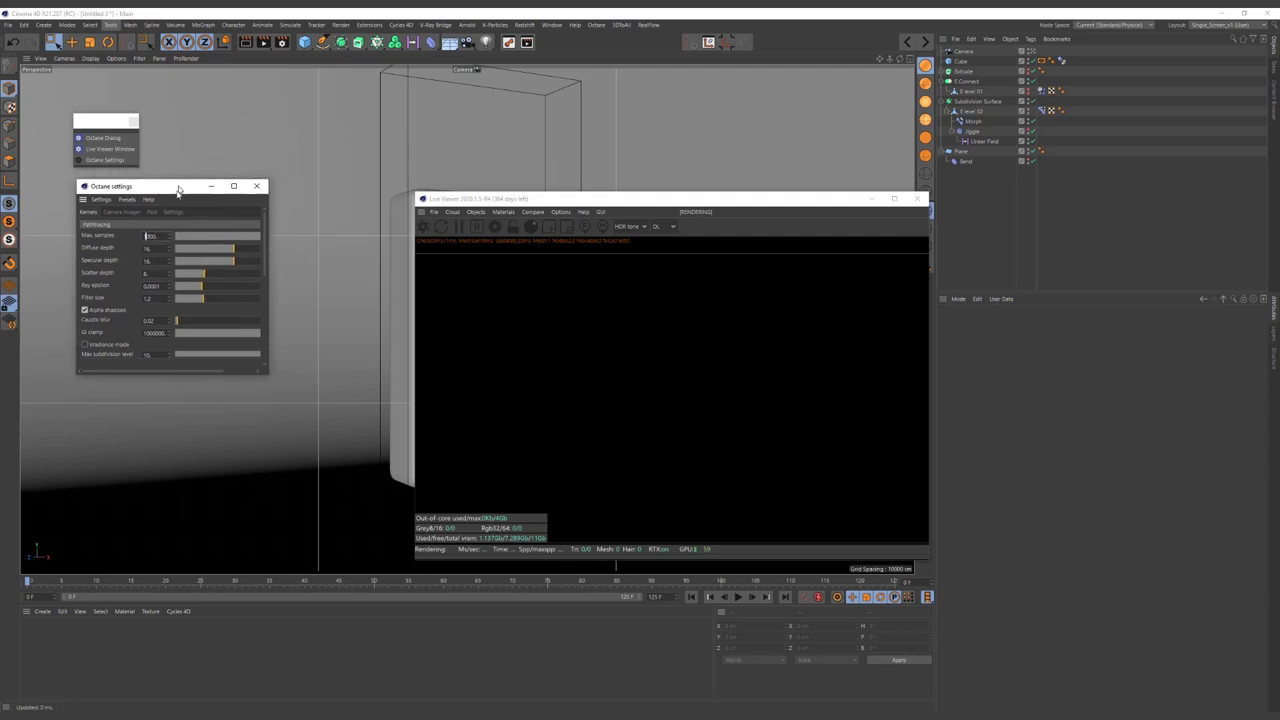
- Create a new Octane Glossy material and a new Octane Diffuse material
drag(513, 203, 491, 163)
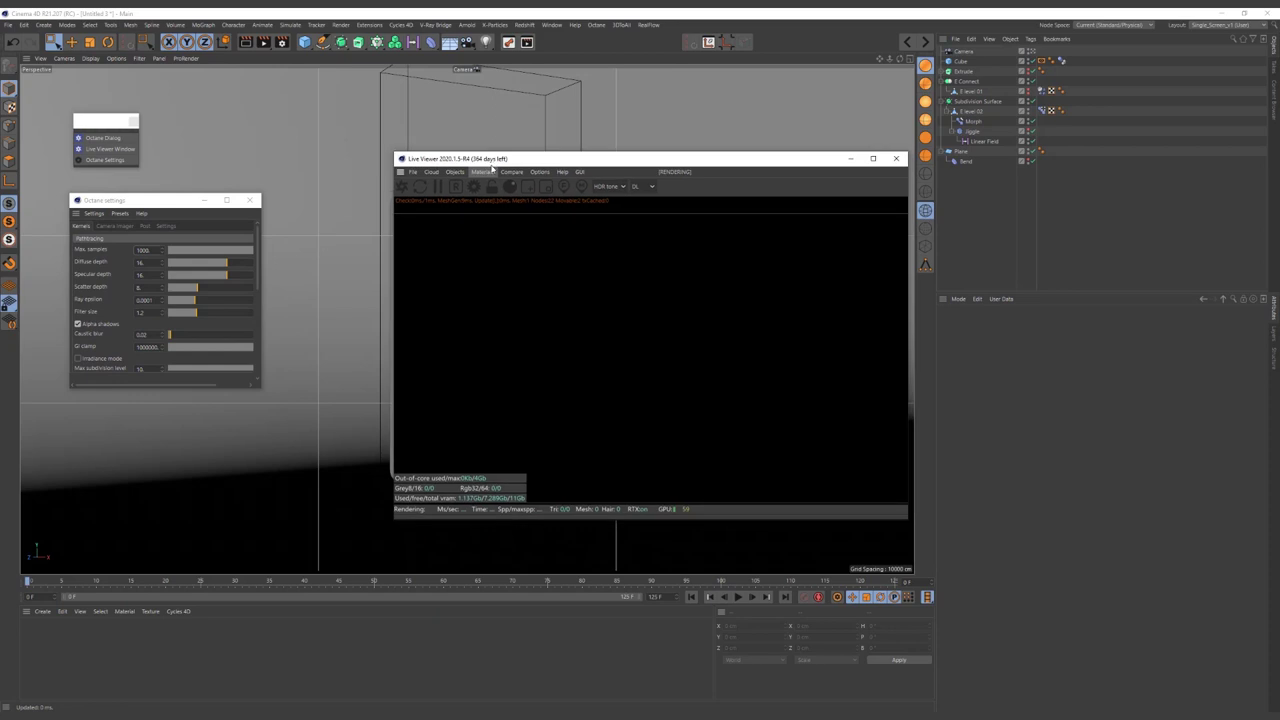
click(488, 172)
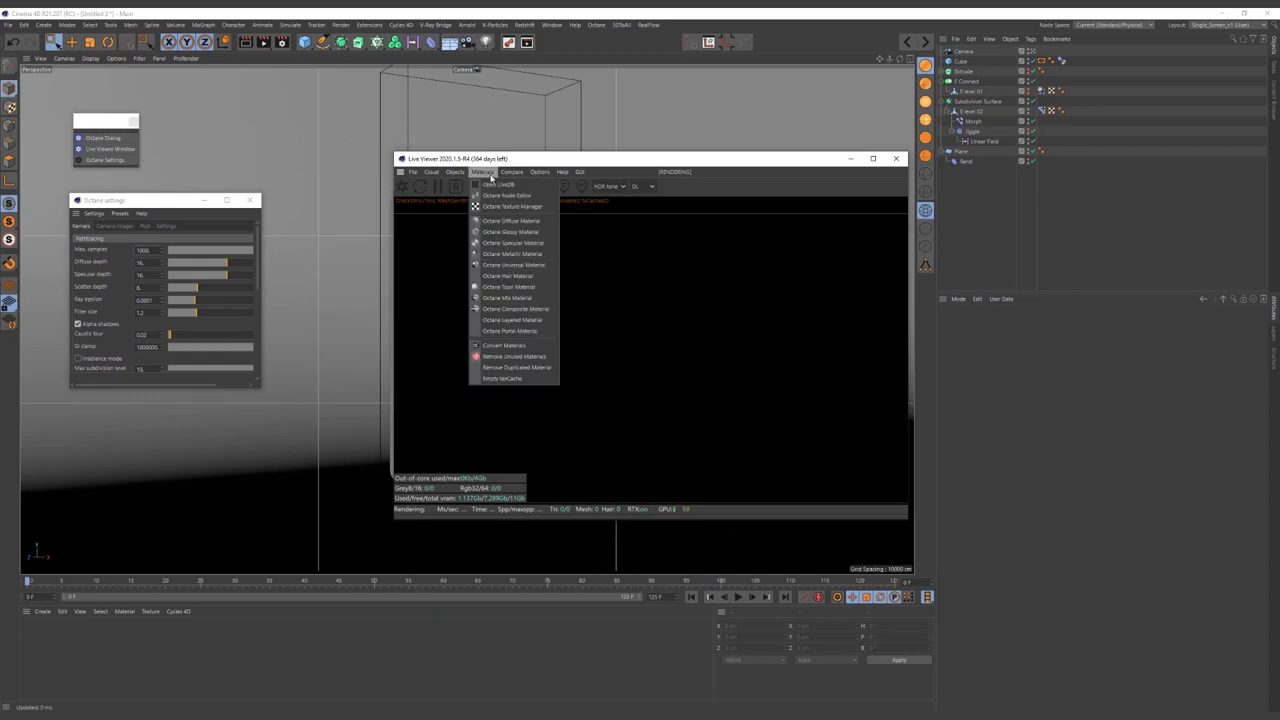
click(510, 231)
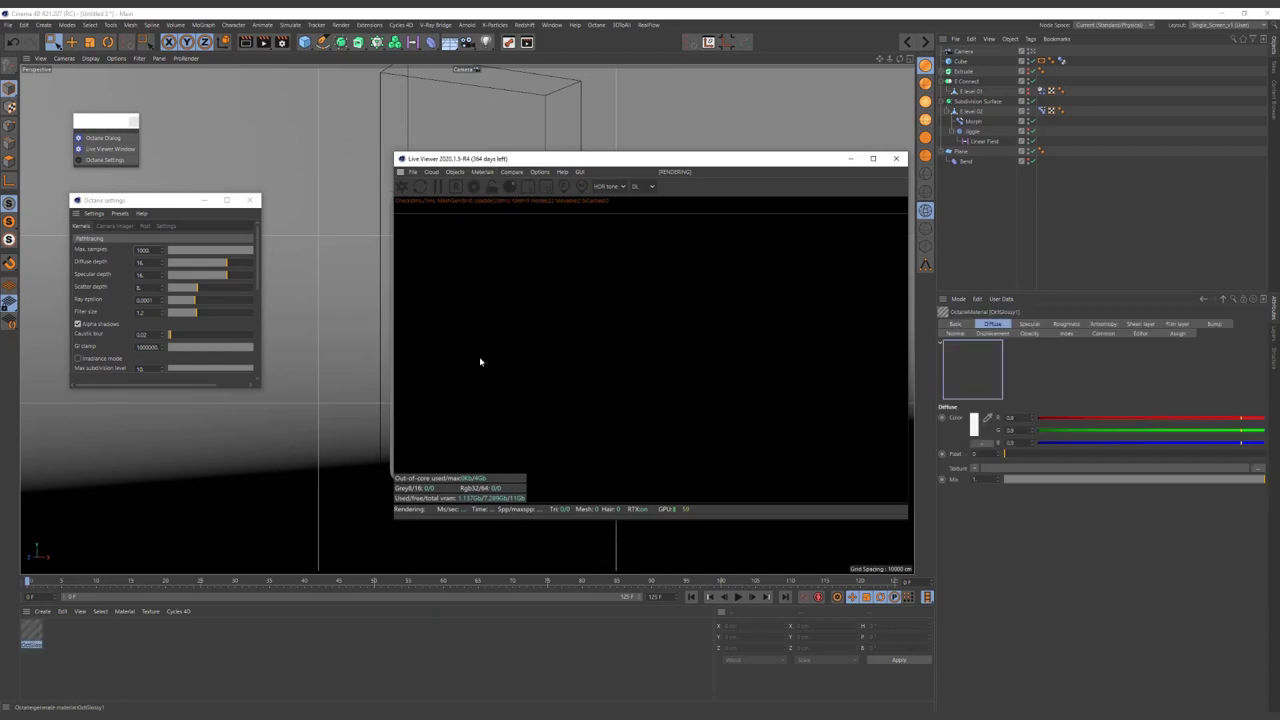
click(483, 172)
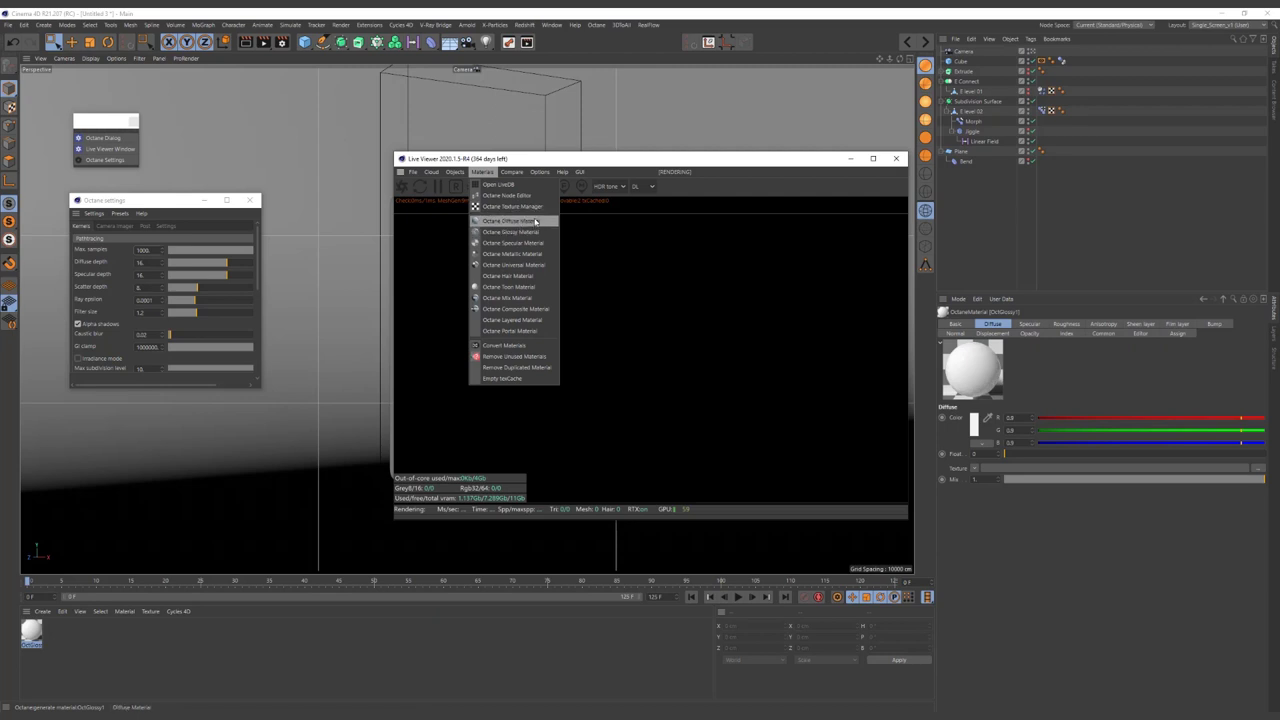
click(536, 221)
click(37, 648)
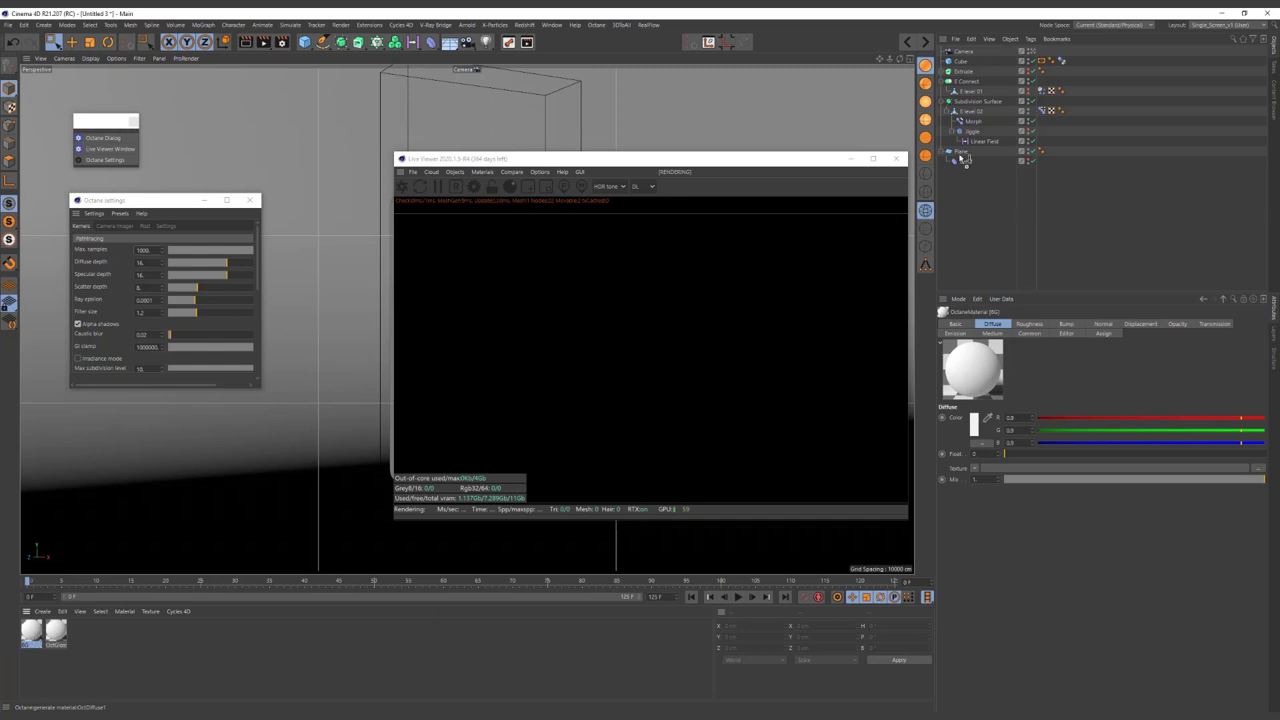
- Apply the diffuse material to the floor Plane and the glossy one to the letter, then edit the glossy
drag(963, 160, 962, 154)
click(60, 633)
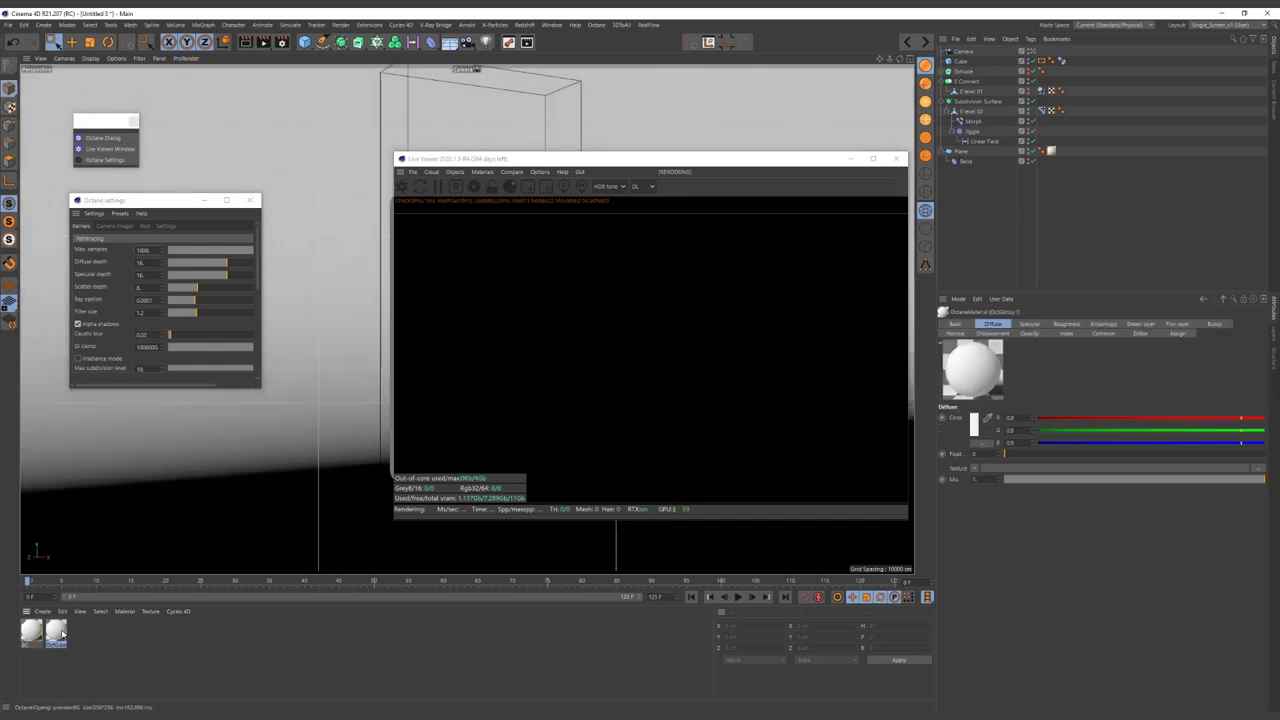
drag(977, 103, 978, 102)
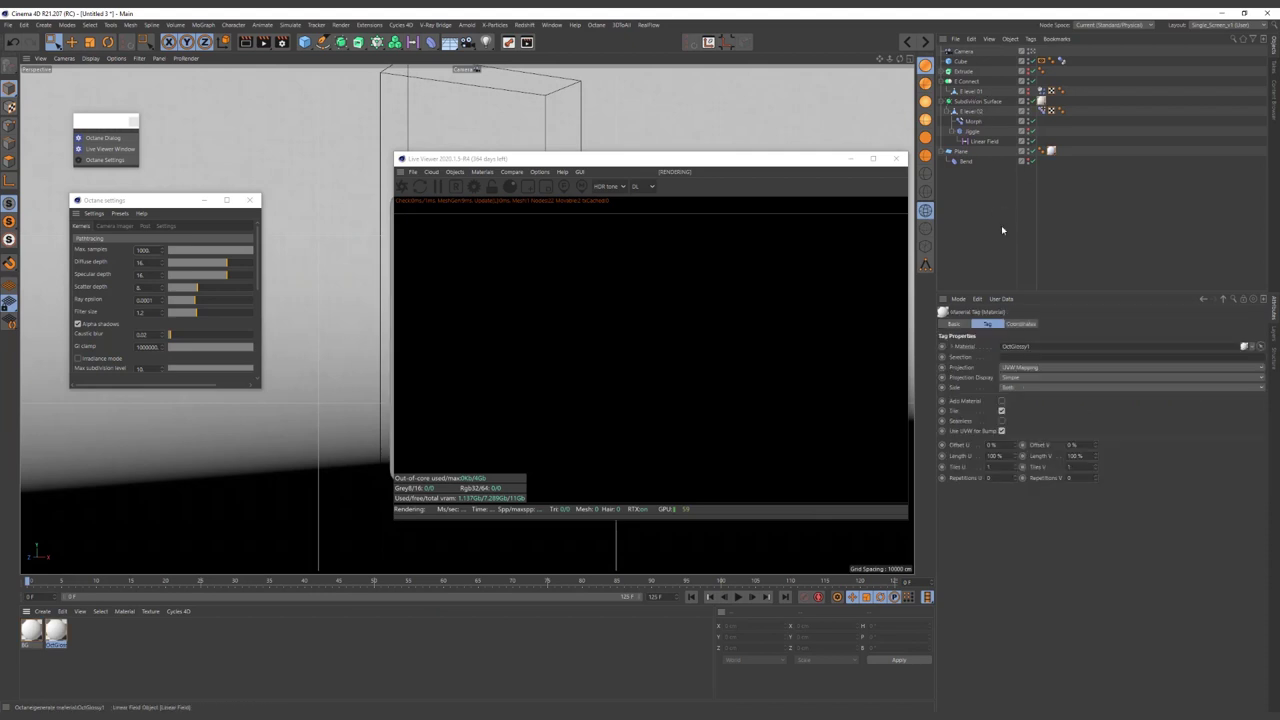
double_click(56, 630)
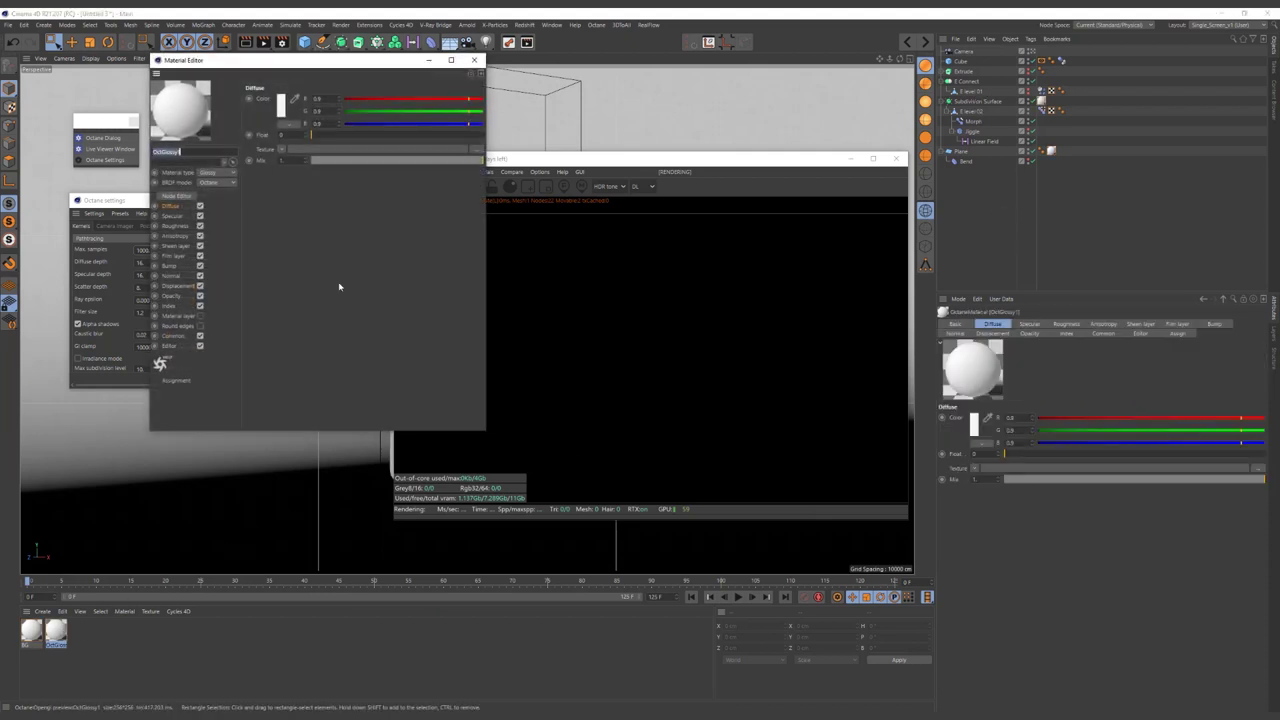
- Set the glossy material's diffuse colour to orange
drag(306, 68, 448, 118)
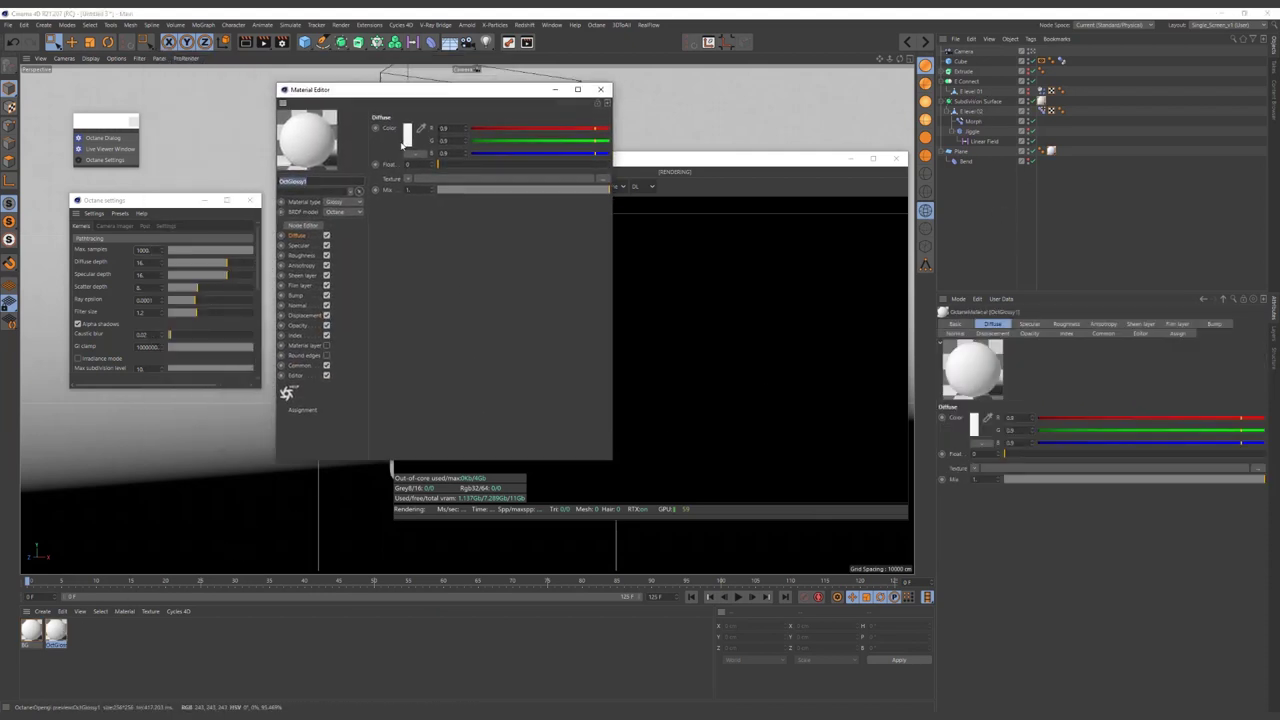
click(407, 135)
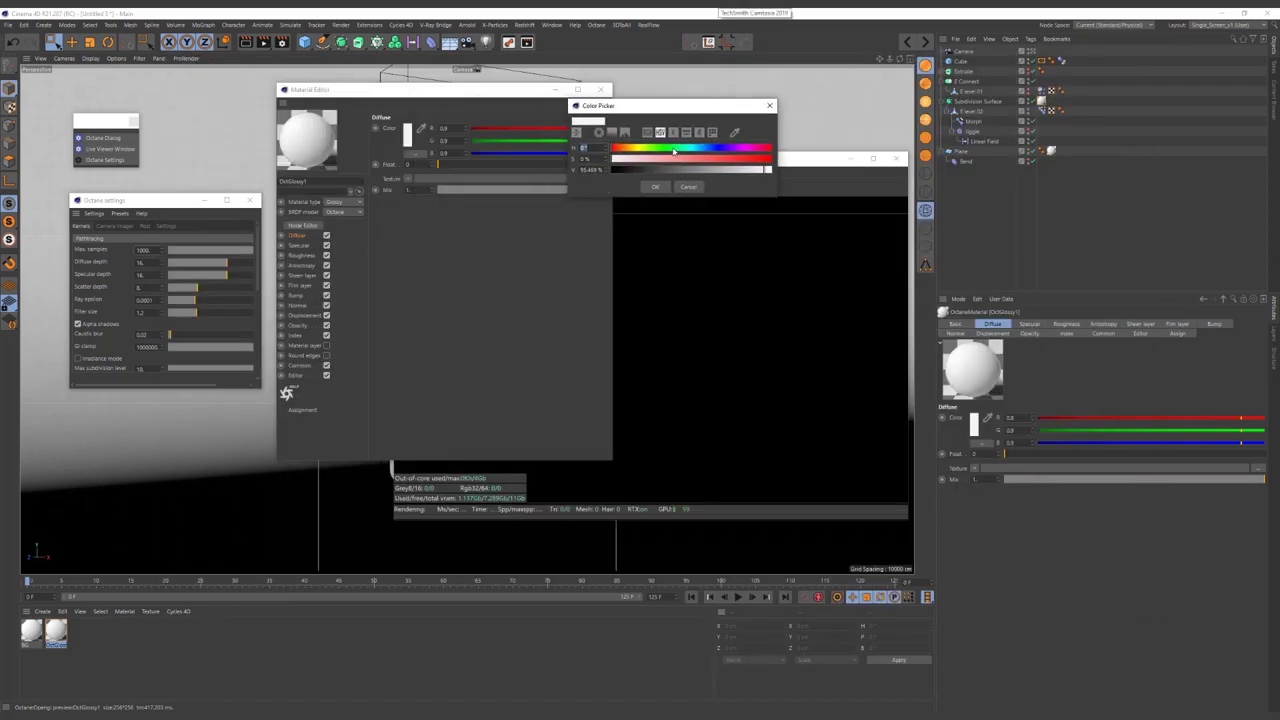
click(637, 150)
drag(633, 150, 768, 163)
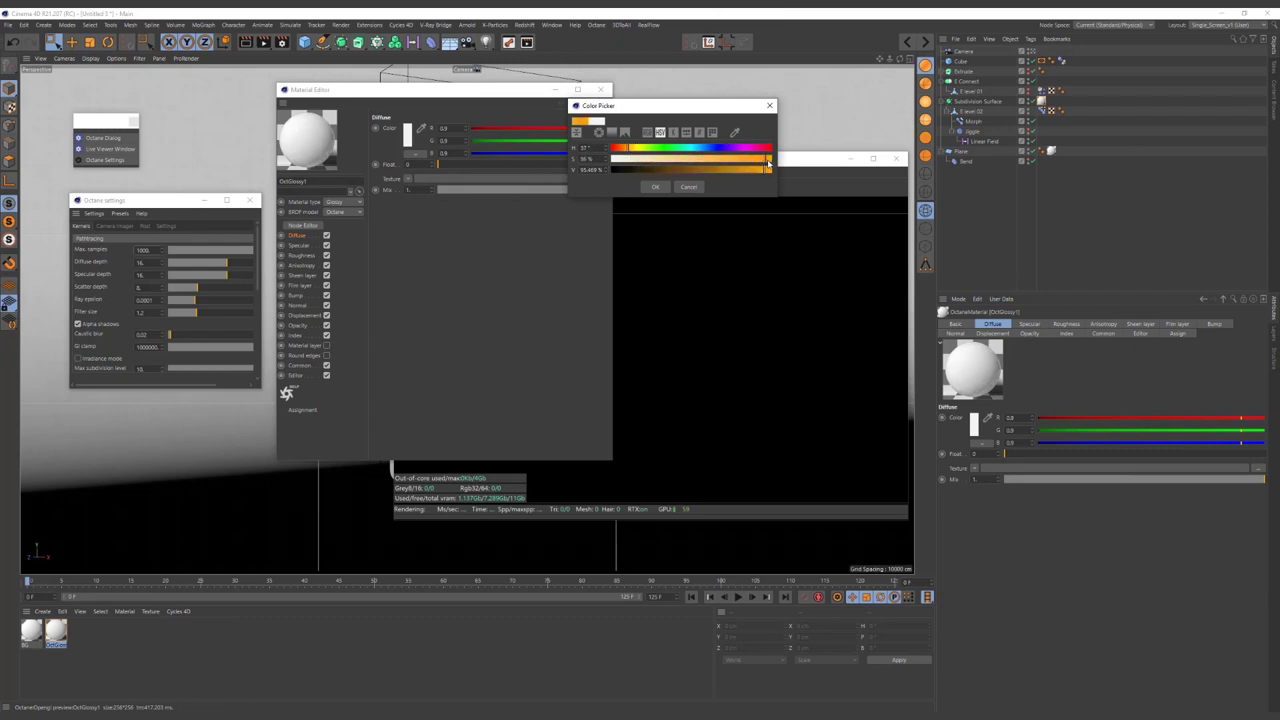
click(655, 187)
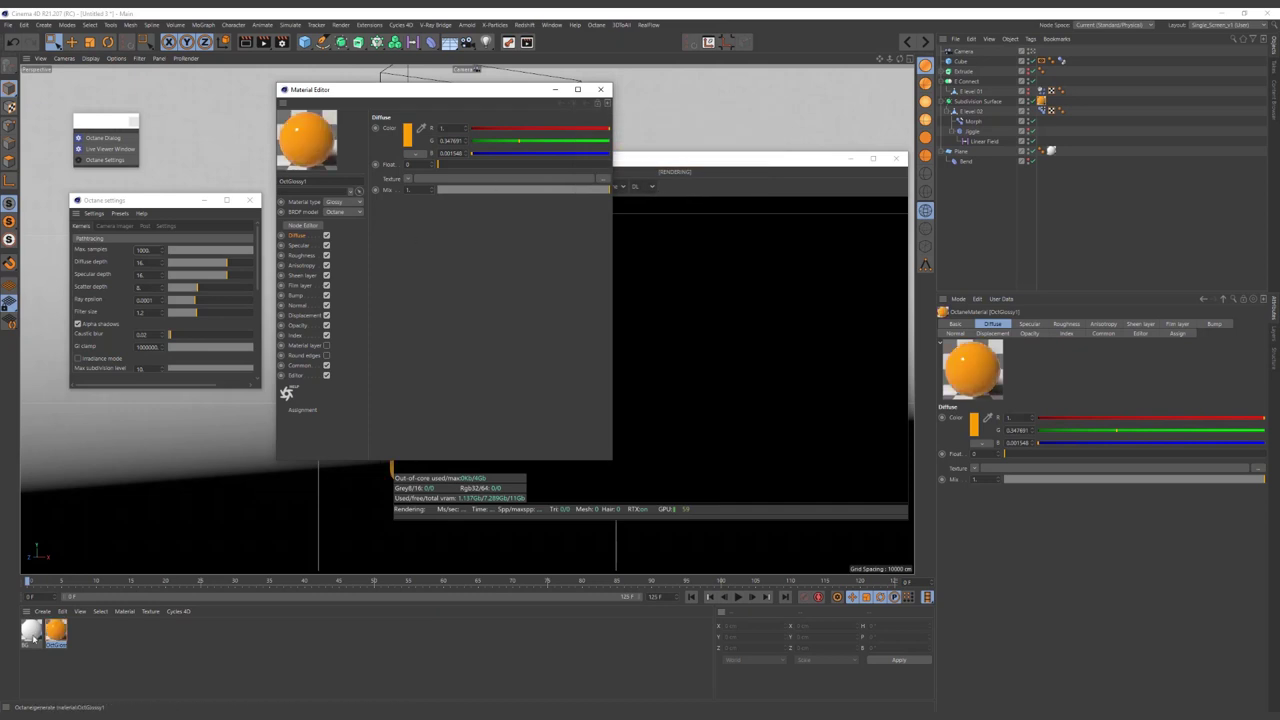
- Set the BG material's colour to purple and close the material editor
click(32, 632)
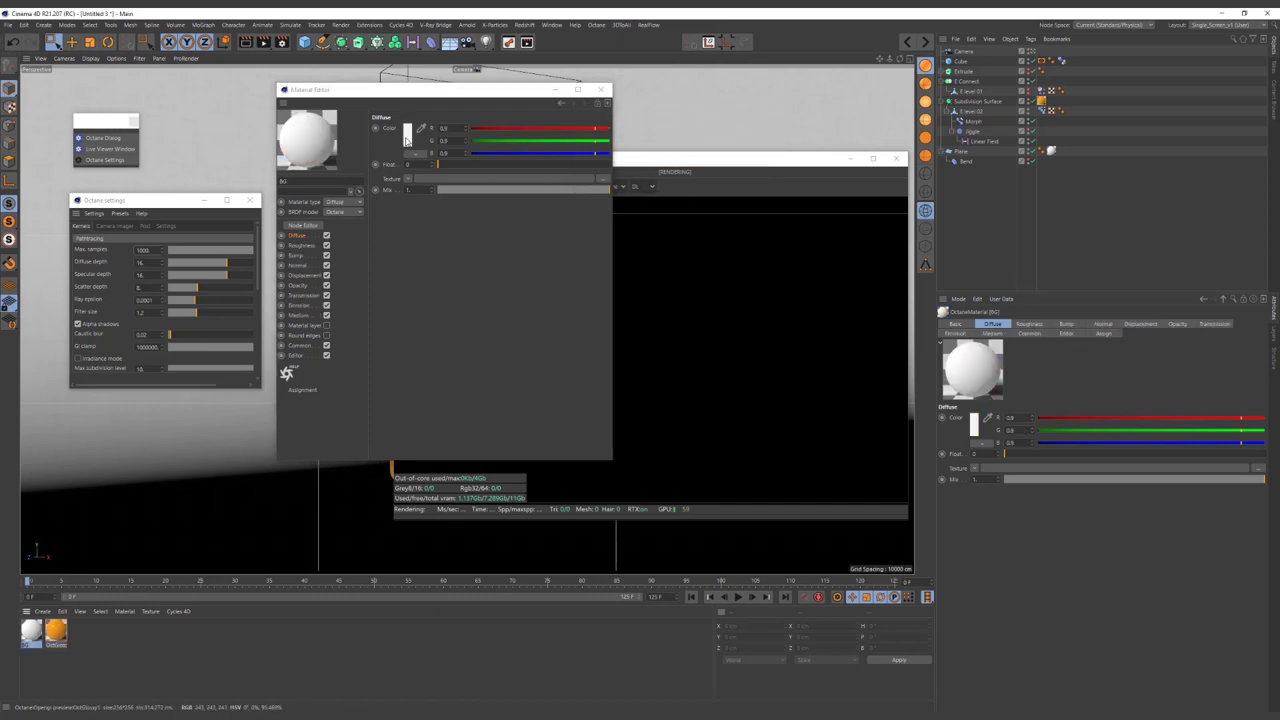
click(406, 138)
drag(452, 137, 505, 157)
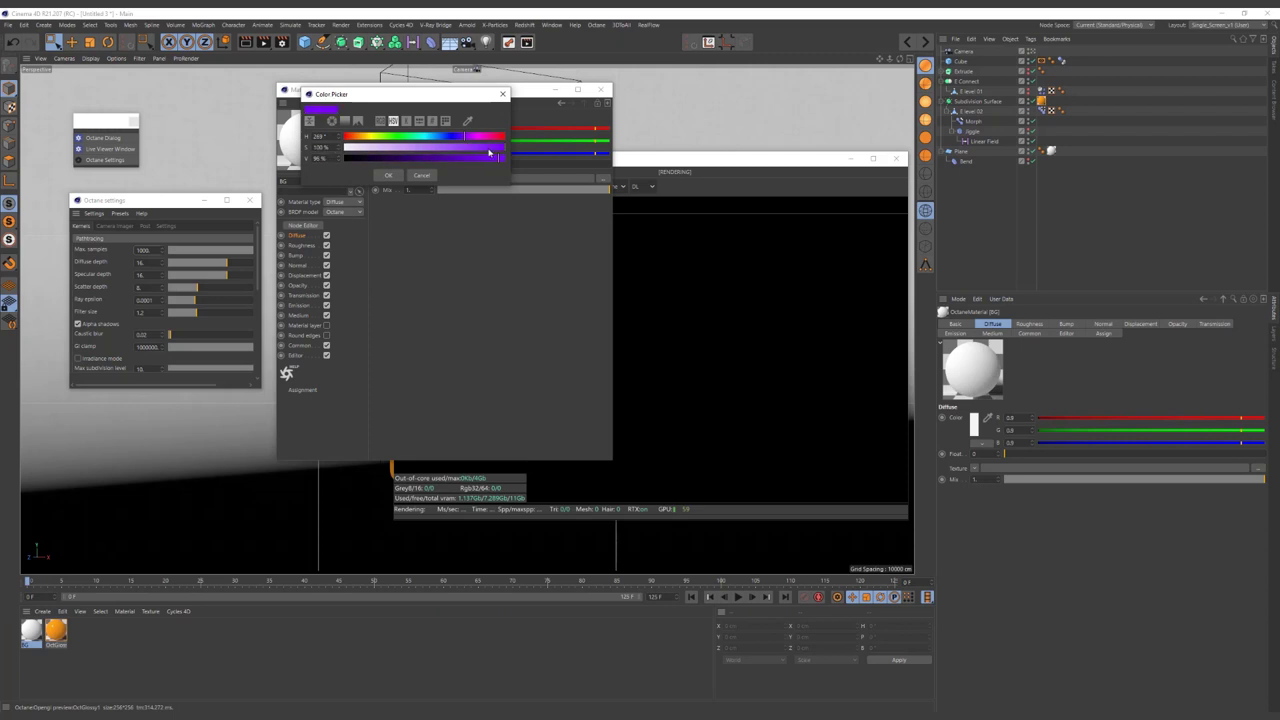
click(389, 176)
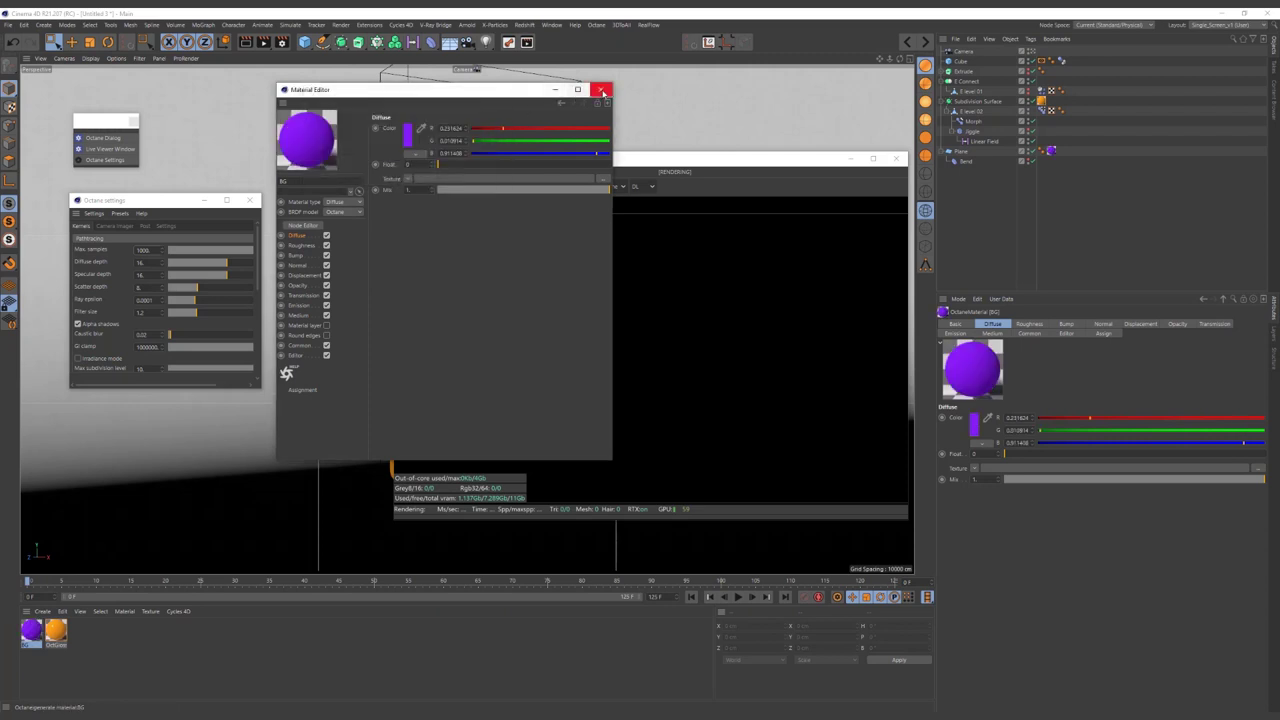
click(601, 89)
- Start the live Octane render of the orange E on the purple backdrop and select the Cube
mouse_move(789, 162)
mouse_down()
mouse_move(688, 104)
mouse_move(657, 102)
mouse_up()
drag(159, 203, 134, 193)
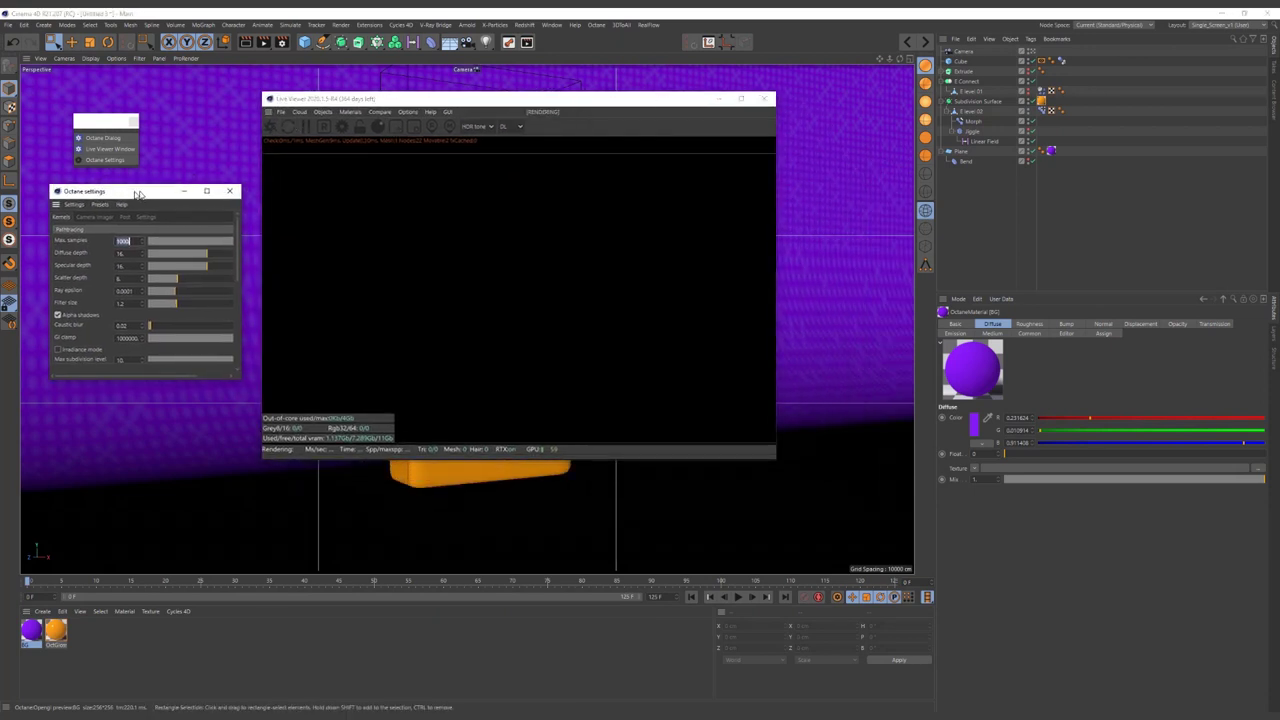
click(278, 133)
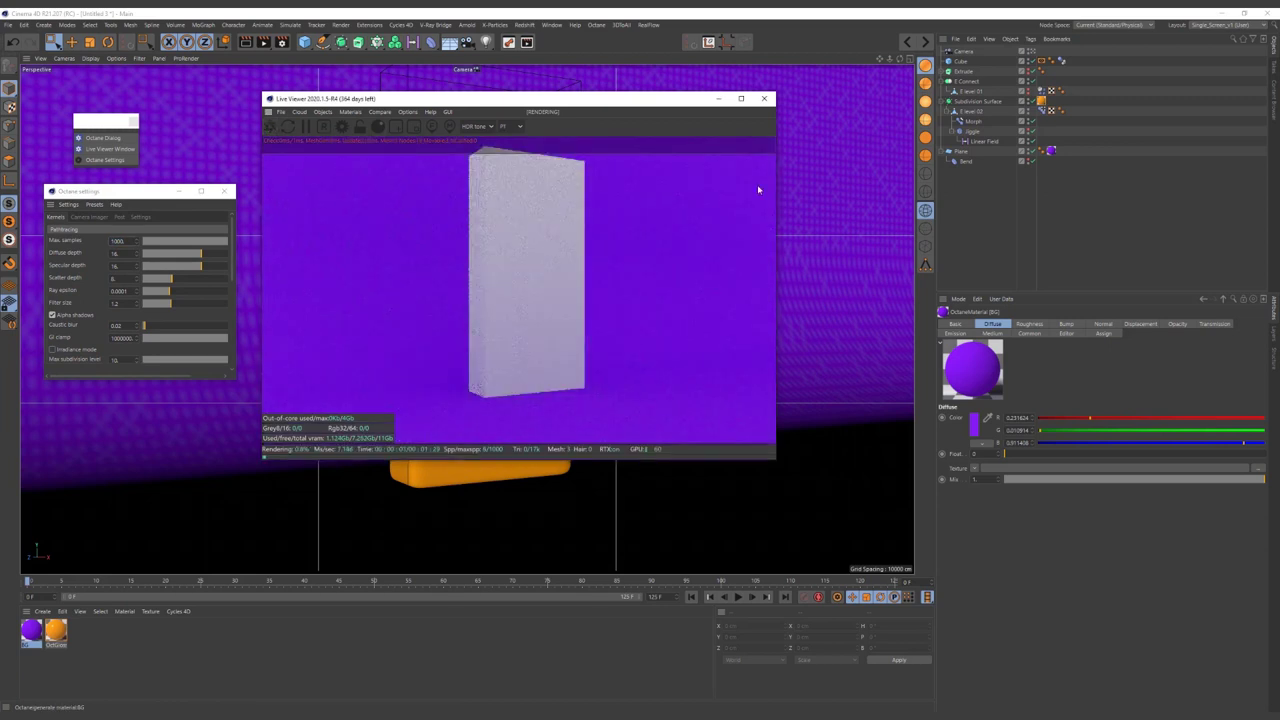
click(1005, 61)
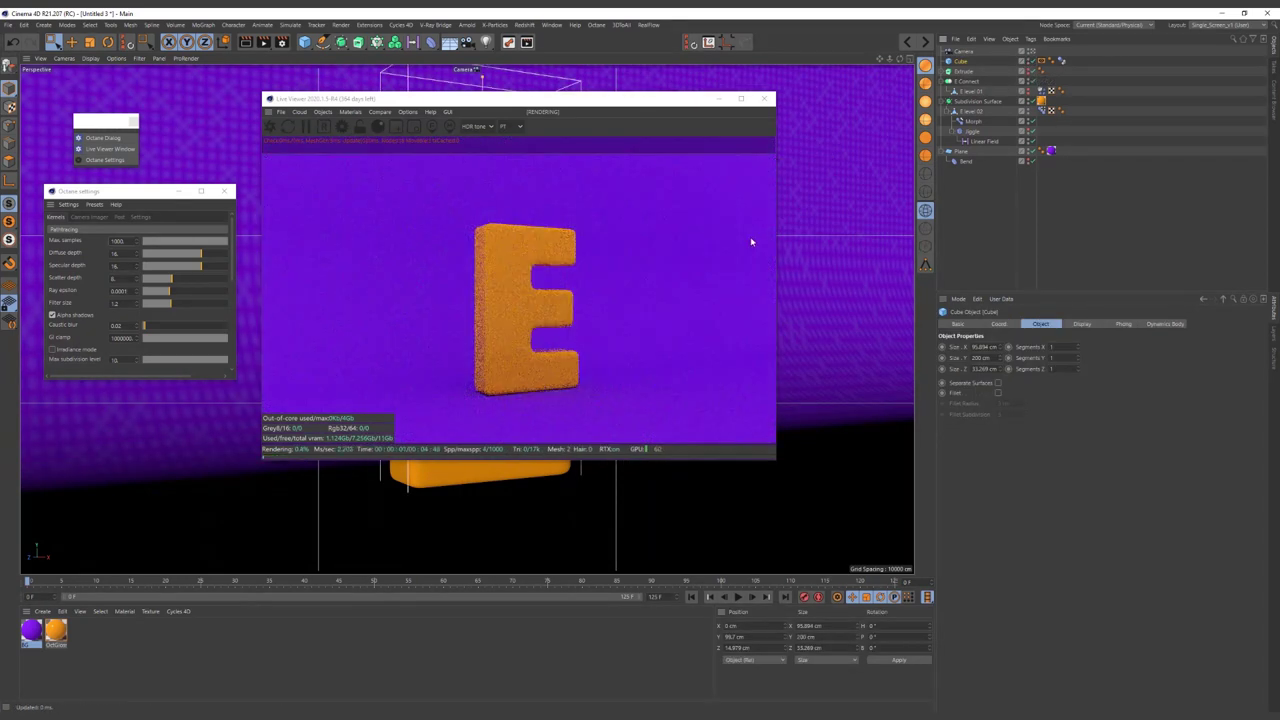
click(349, 111)
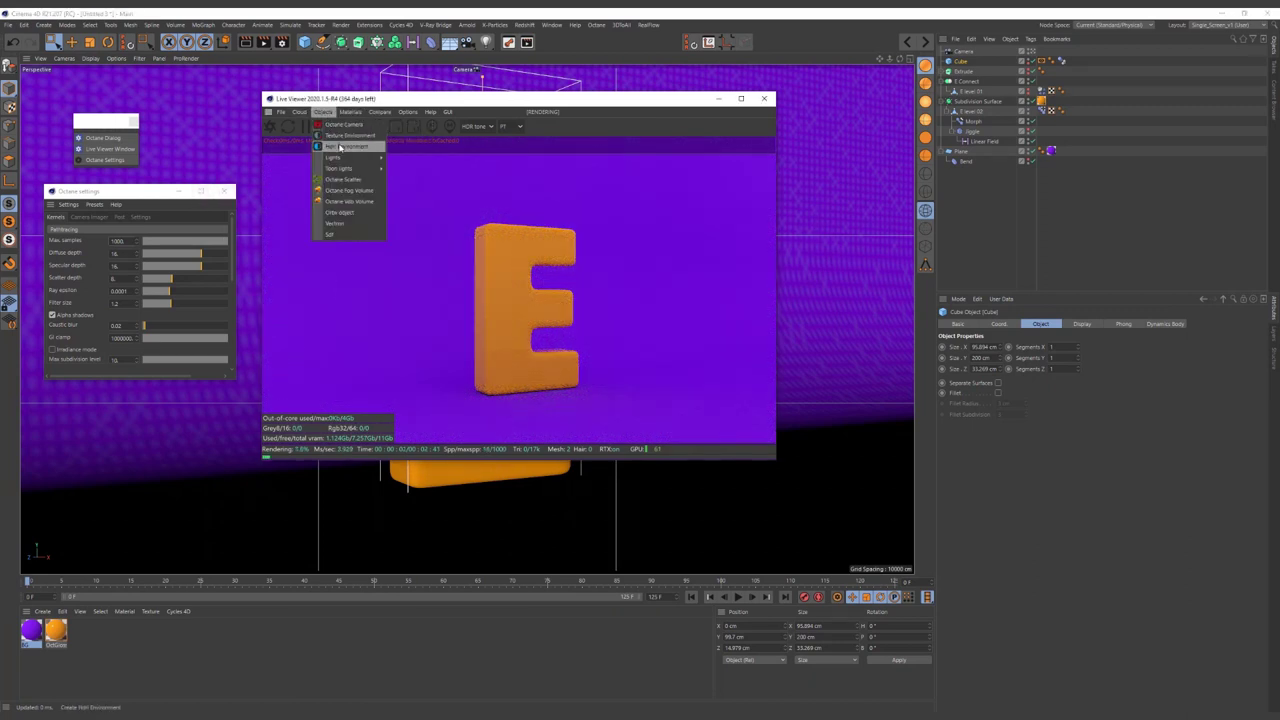
- Add an Octane HDRI environment and an Octane area light to the scene
click(340, 147)
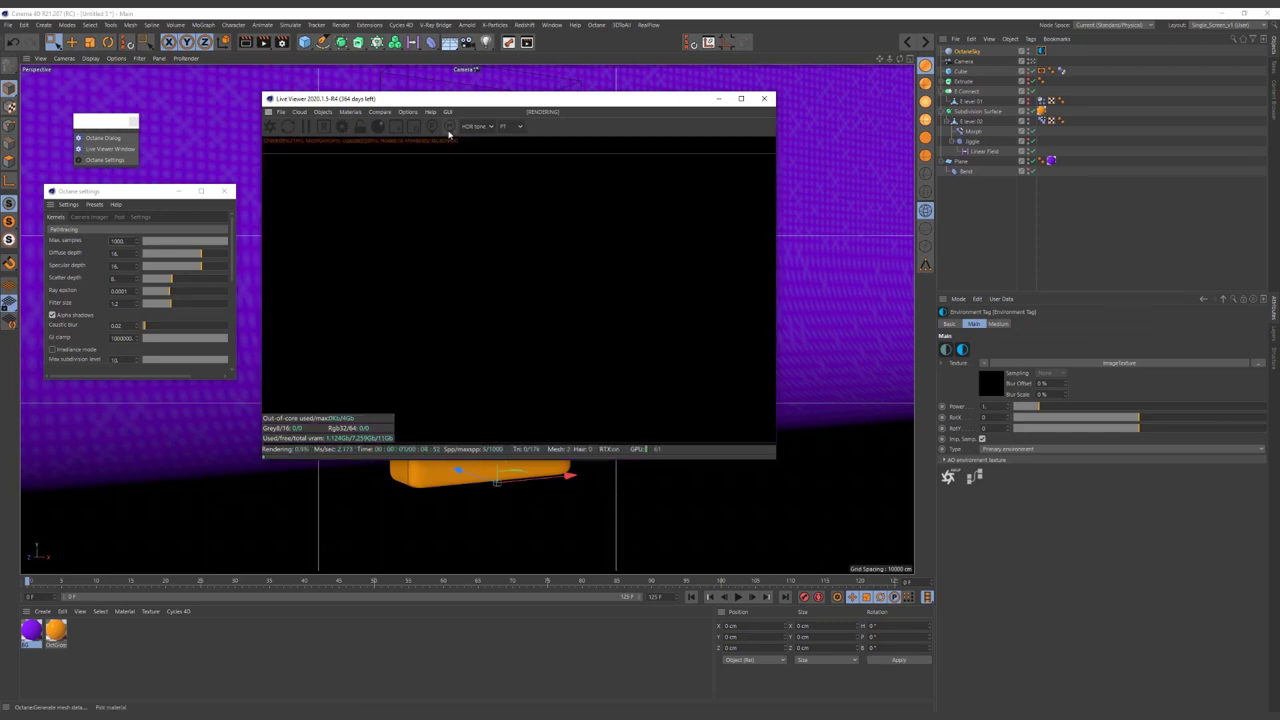
click(330, 112)
mouse_move(340, 157)
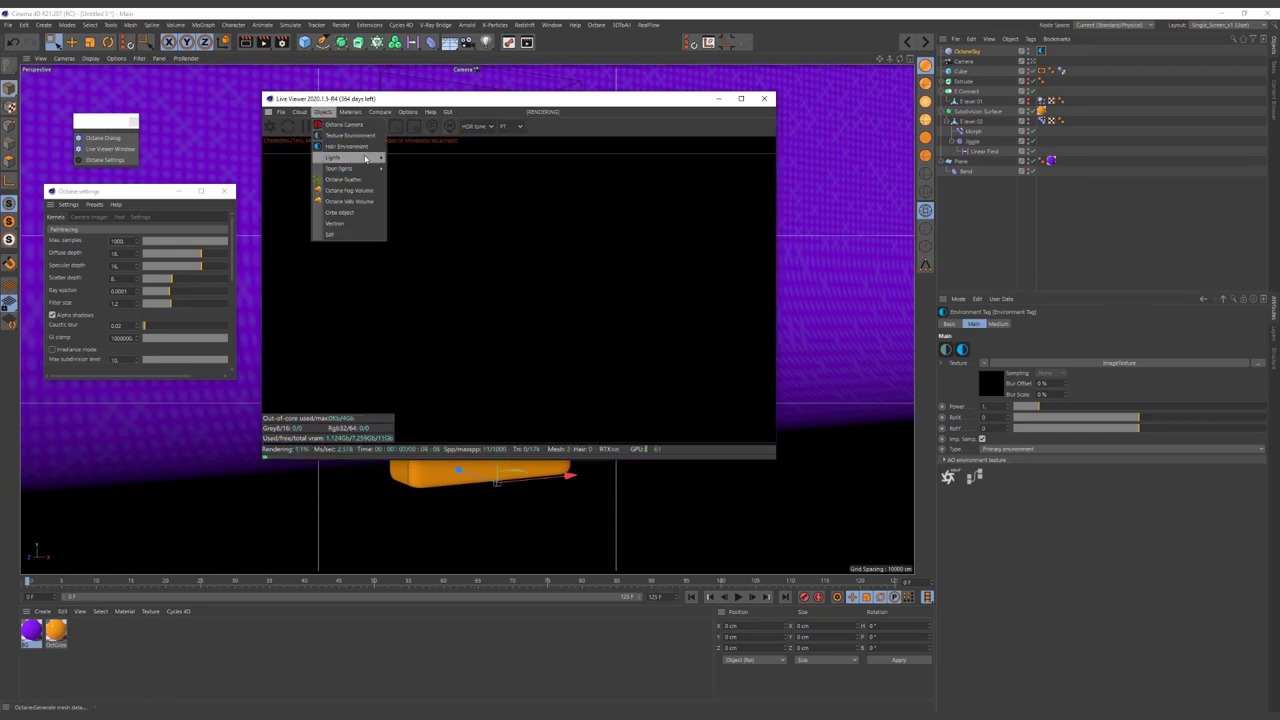
click(435, 183)
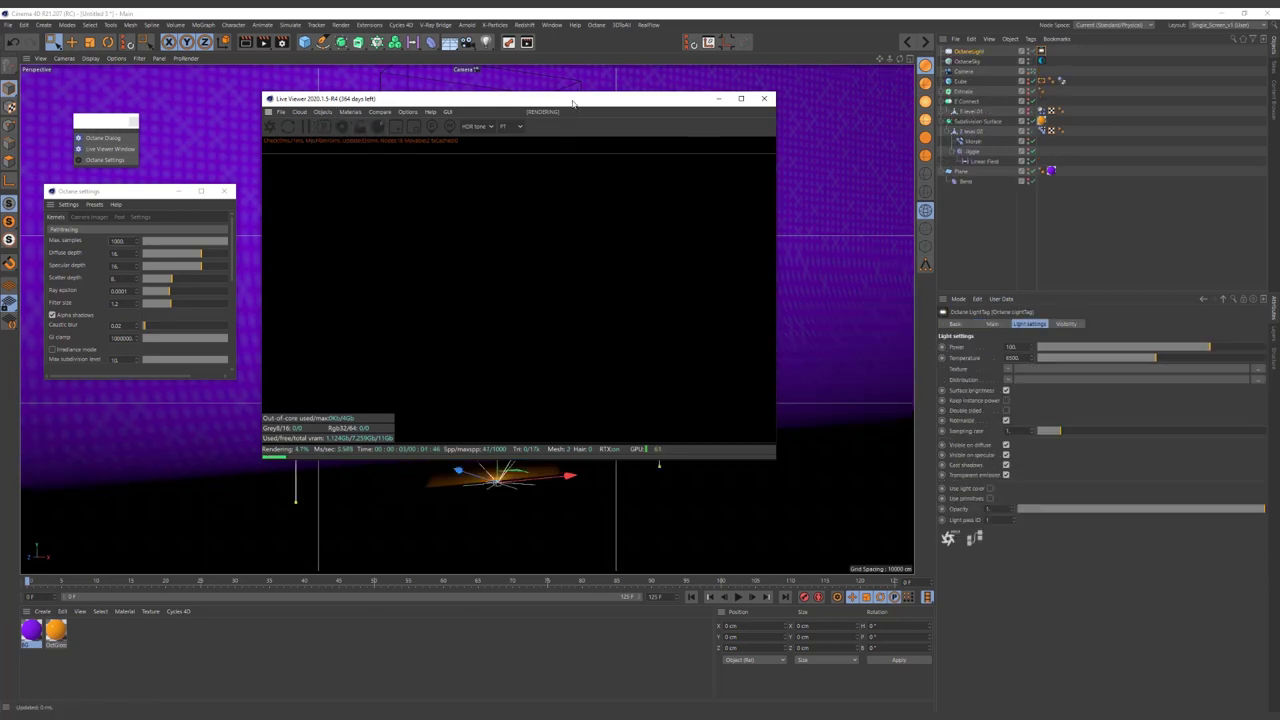
drag(572, 100, 546, 121)
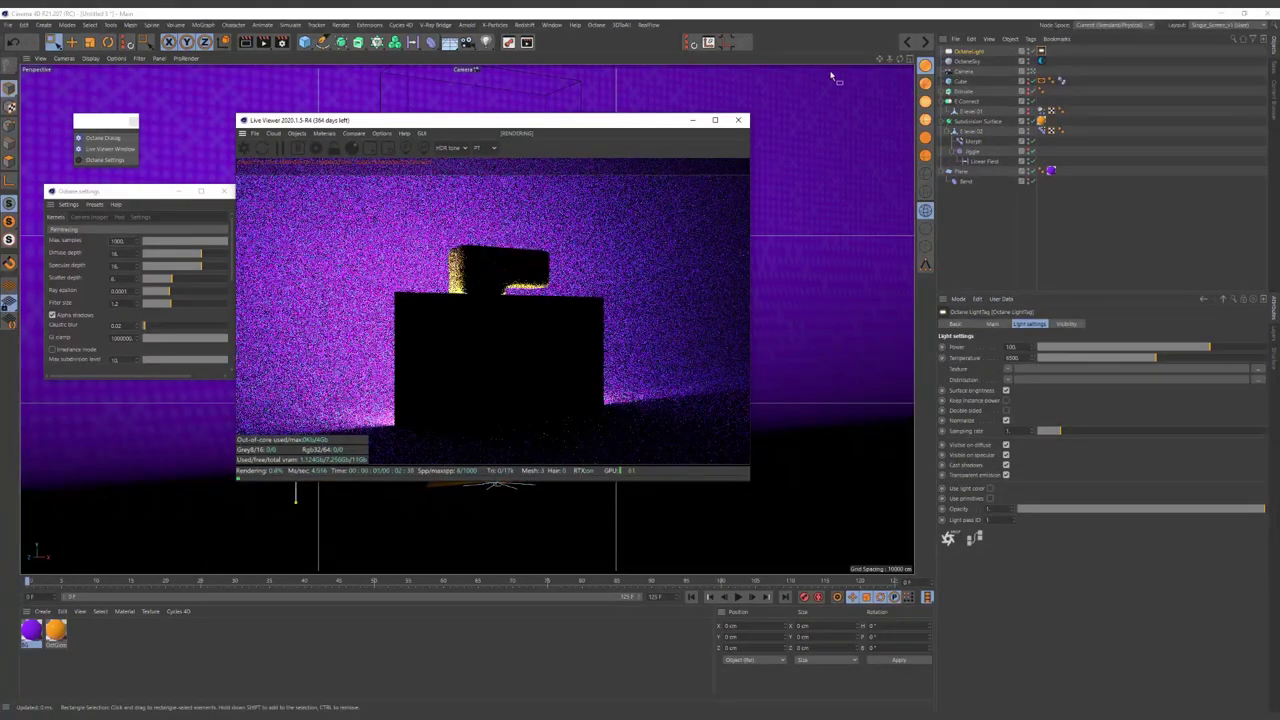
- In four-view layout, turn the area light toward the E and move it to the letter's left
click(906, 62)
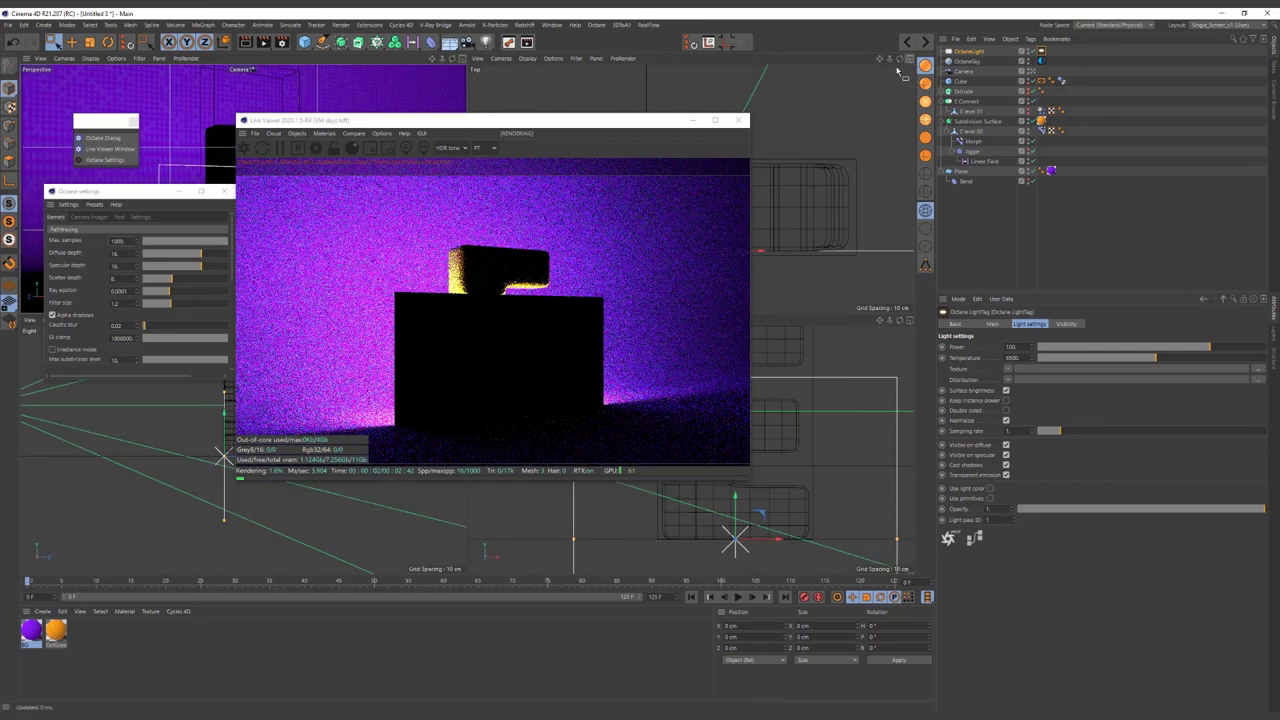
scroll(740, 140, down, 3)
alt+middle_drag(774, 143, 828, 147)
key(r)
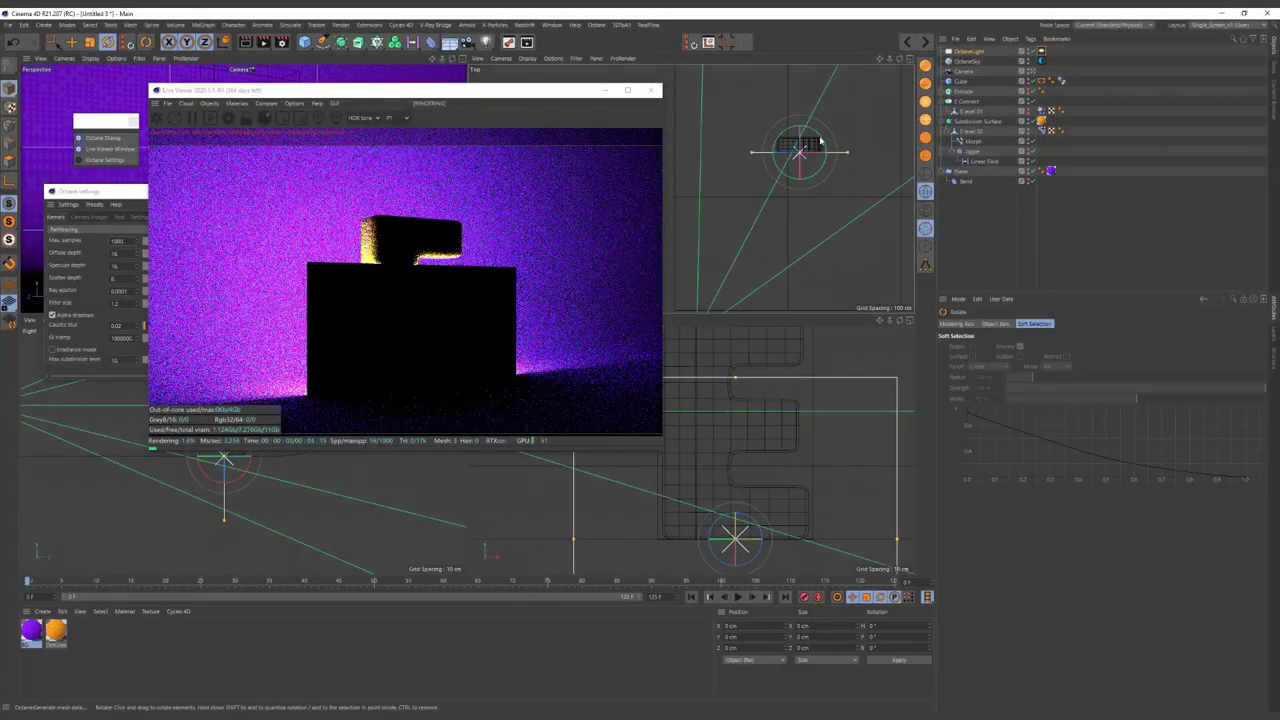
drag(825, 148, 824, 187)
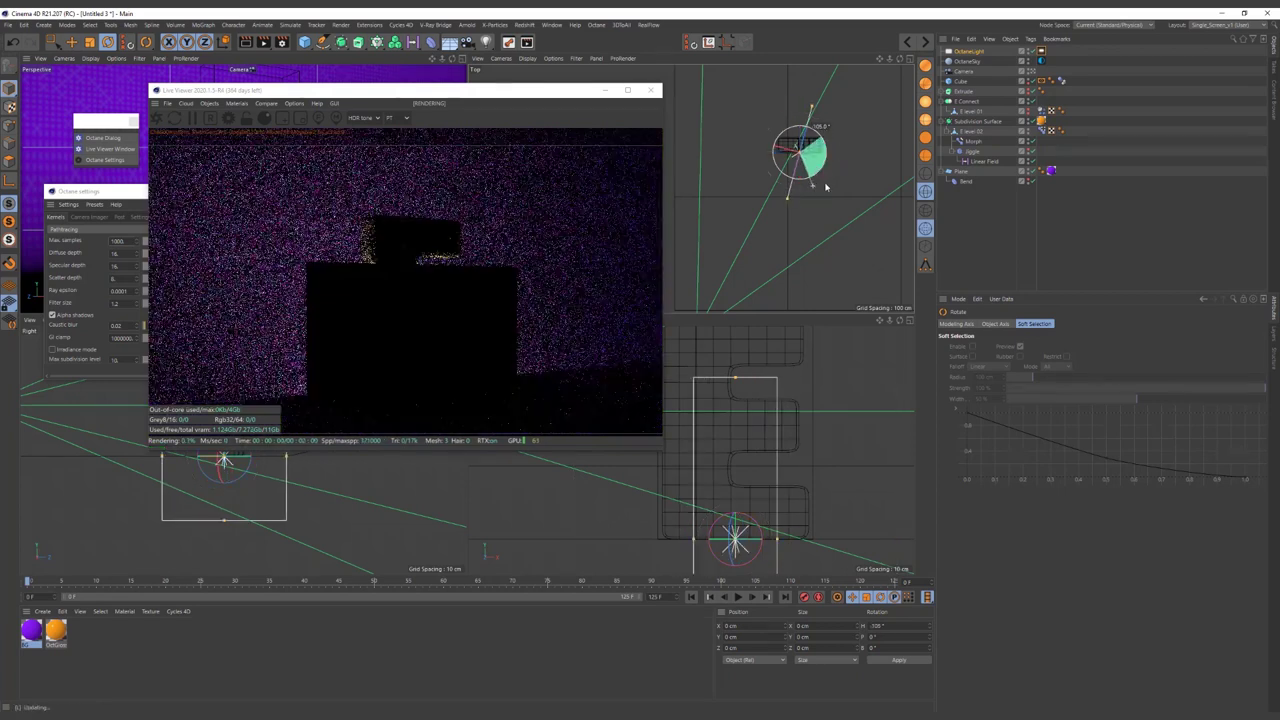
key(e)
scroll(829, 177, down, 3)
drag(843, 169, 780, 169)
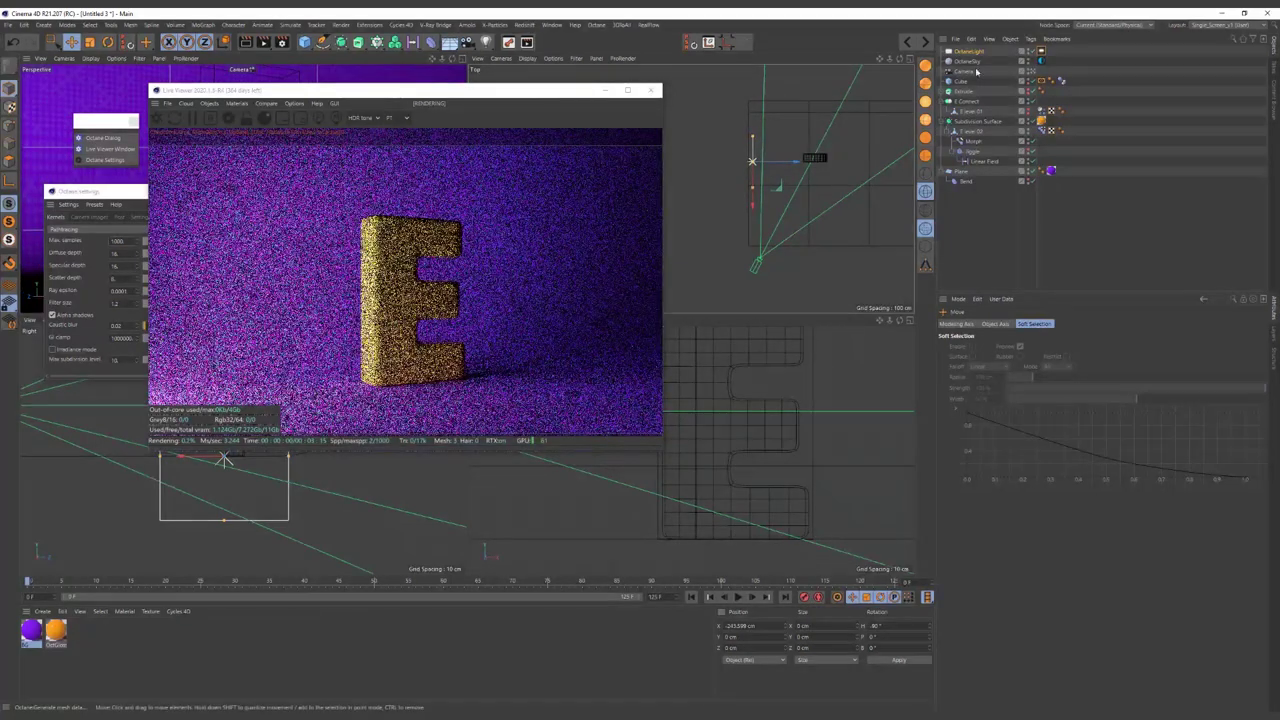
- Lower the light's power to 25, raise it above the floor, and duplicate it
click(1042, 52)
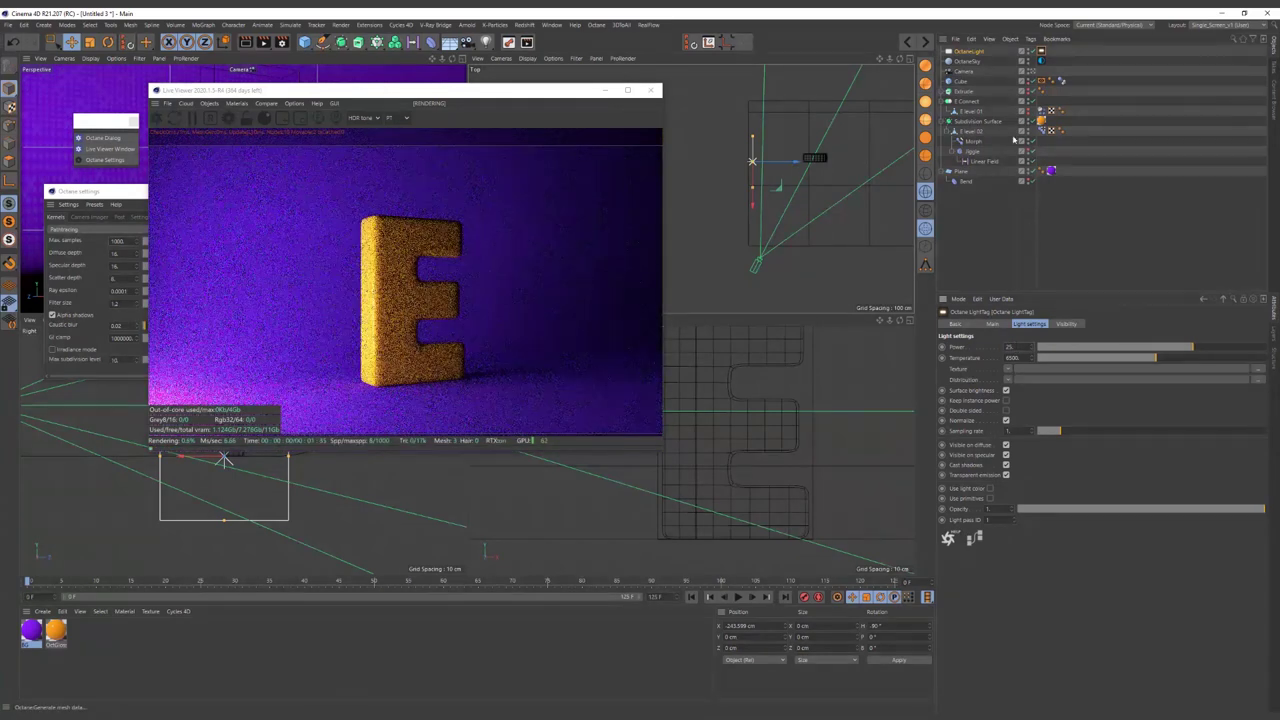
click(968, 51)
scroll(240, 520, down, 3)
alt+middle_drag(231, 550, 217, 575)
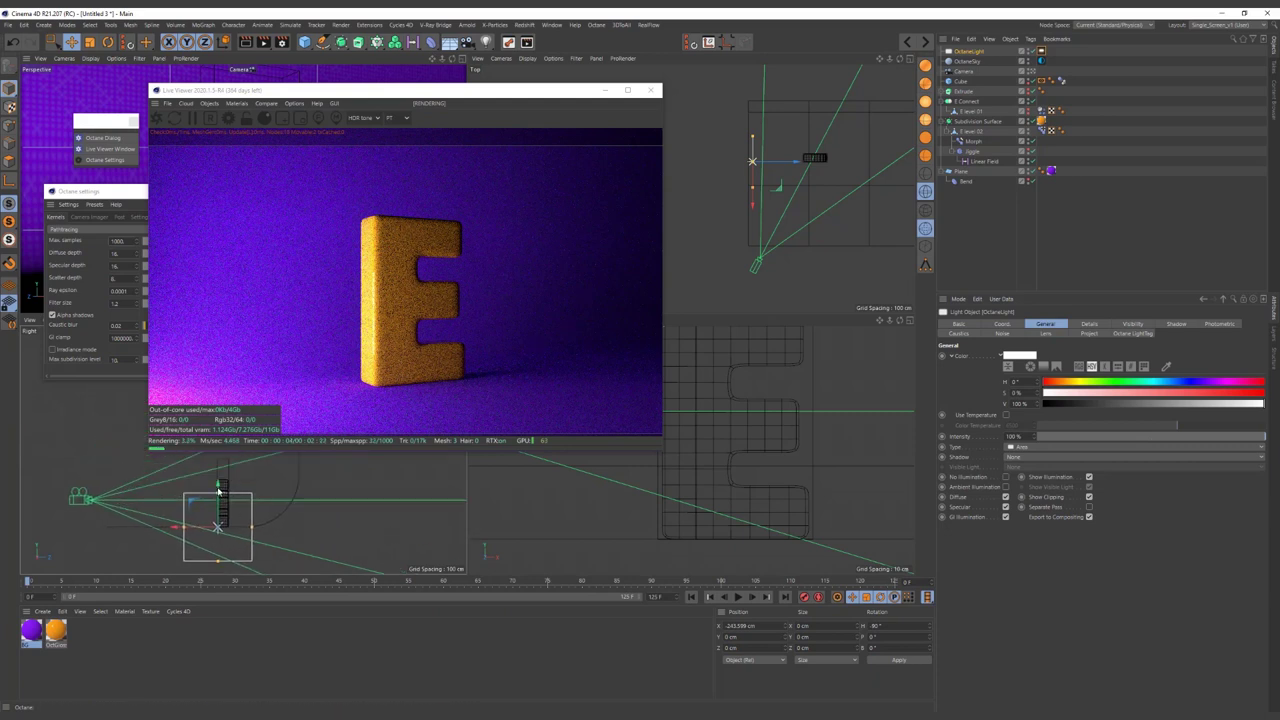
mouse_move(224, 466)
mouse_down()
mouse_move(249, 521)
mouse_move(263, 503)
mouse_up()
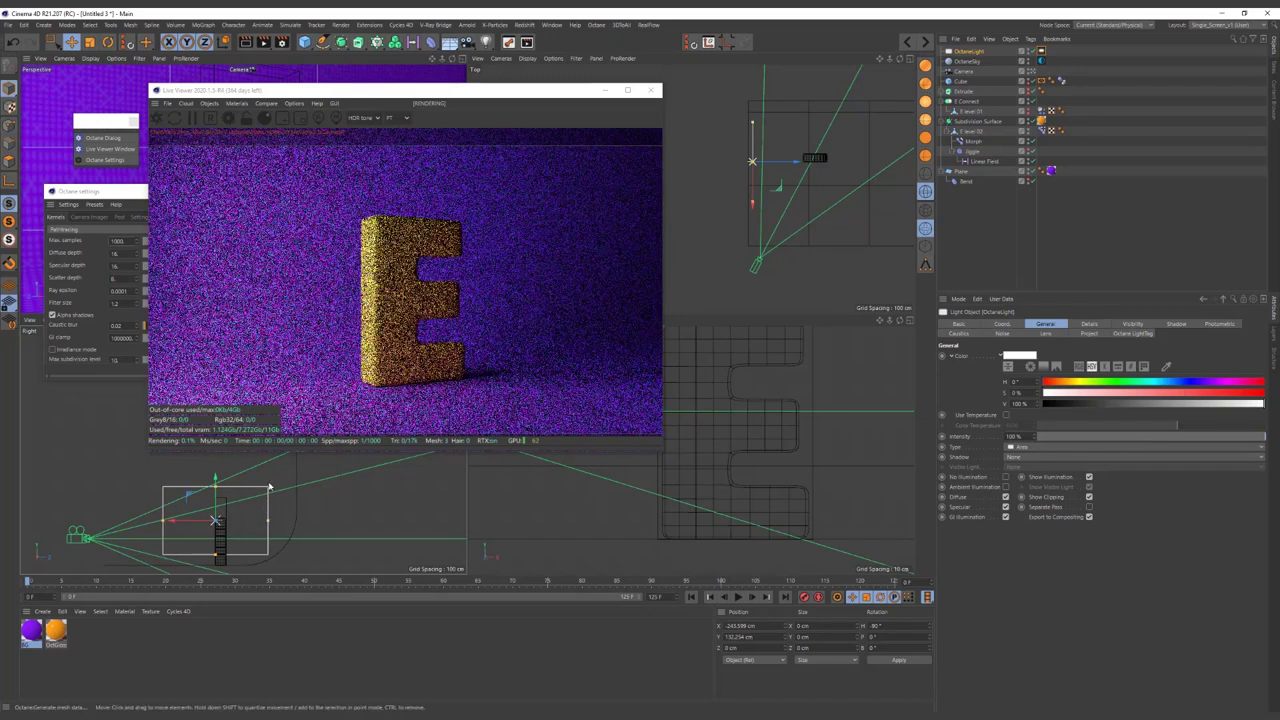
scroll(263, 500, down, 2)
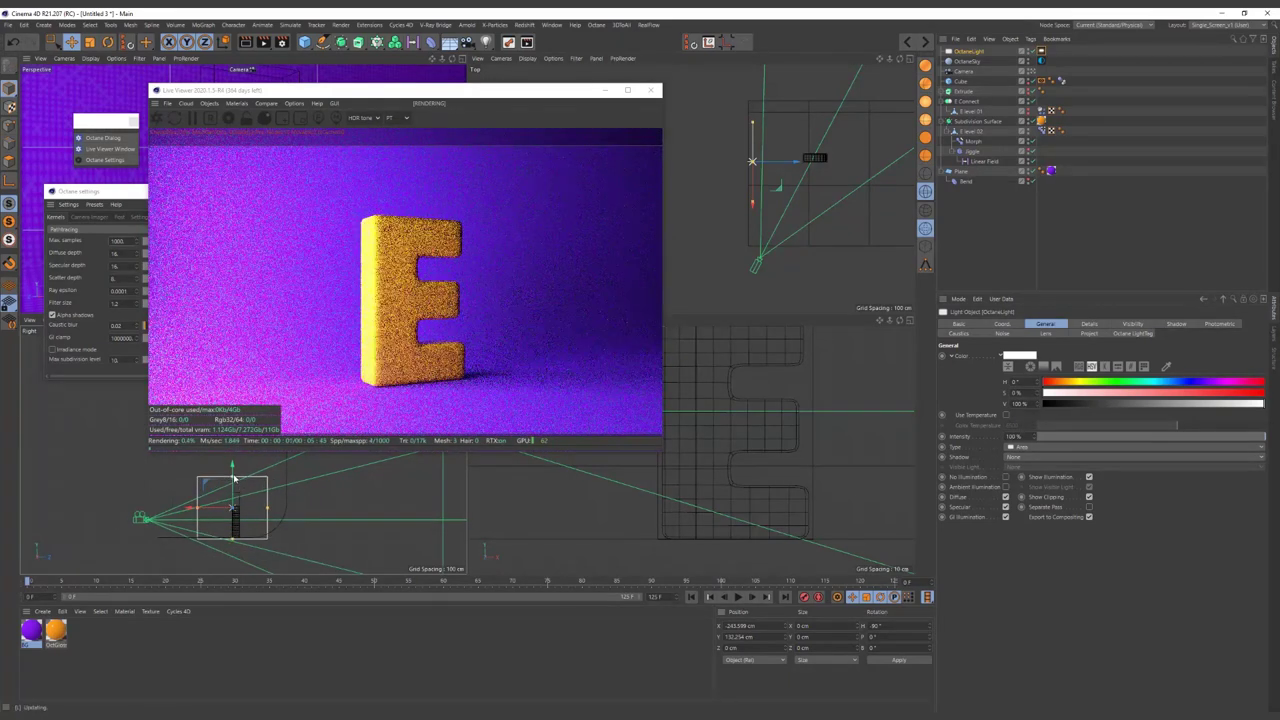
drag(234, 479, 249, 481)
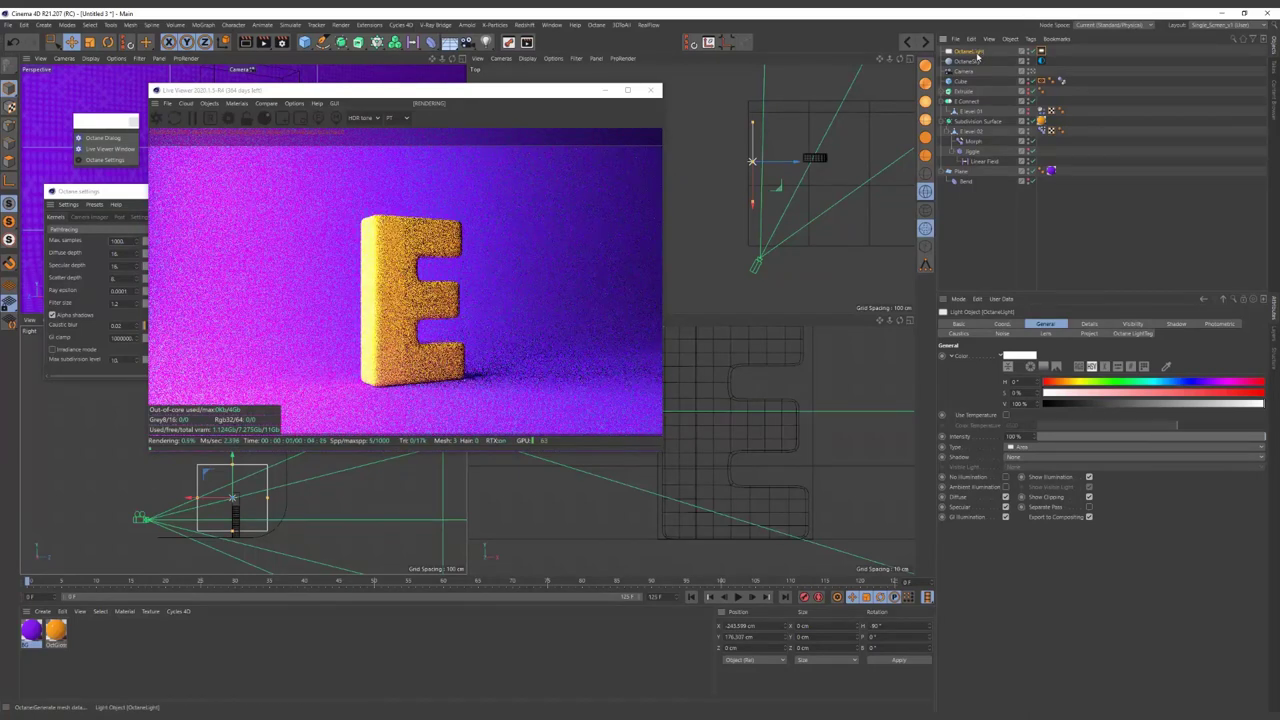
key(ctrl+c)
key(ctrl+v)
- Move the copied light to the right of the E and rotate it to face the letter
mouse_move(775, 170)
mouse_down()
mouse_move(748, 198)
mouse_move(842, 196)
mouse_move(799, 210)
mouse_up()
key(r)
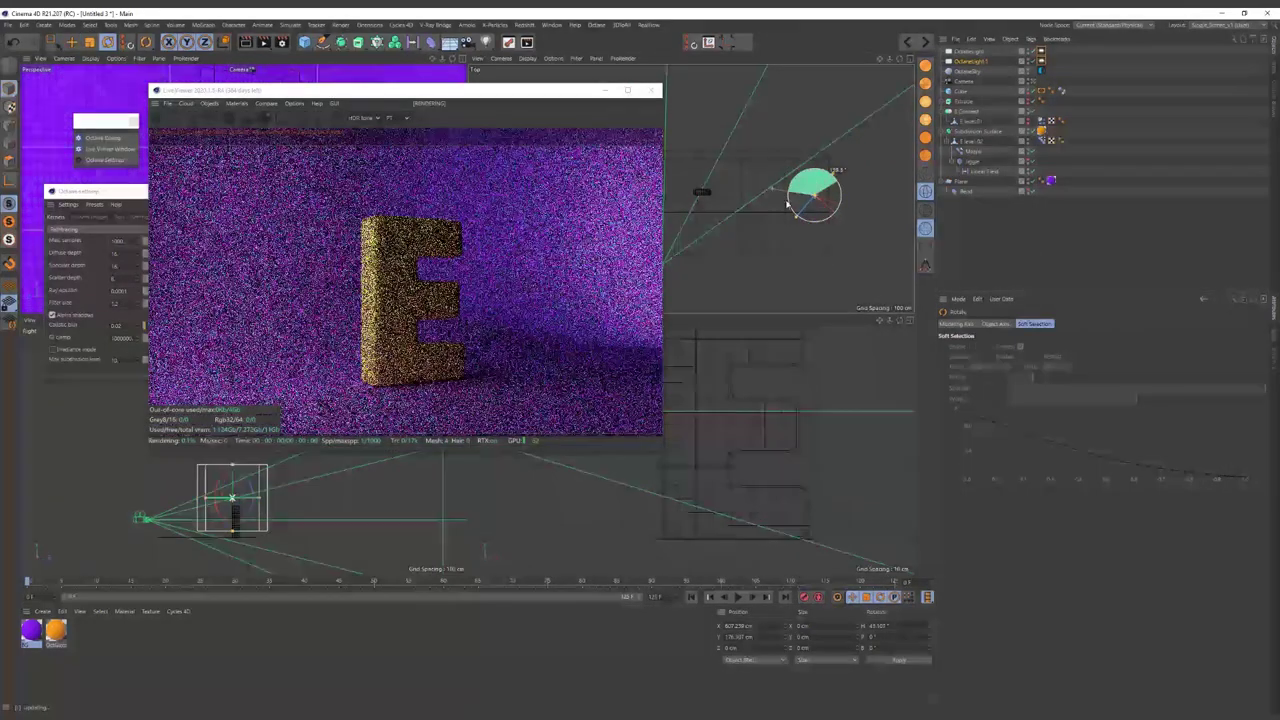
drag(799, 210, 818, 204)
key(e)
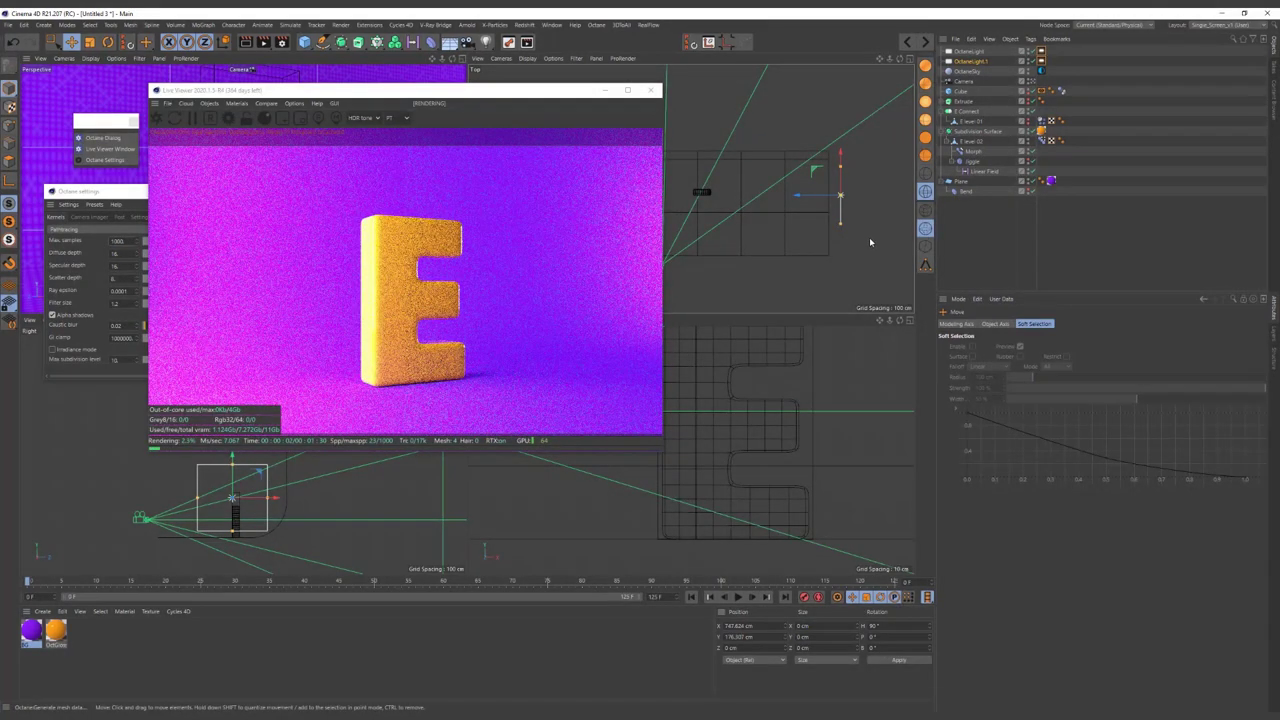
- Lower the power of both area light tags to 10
click(1041, 61)
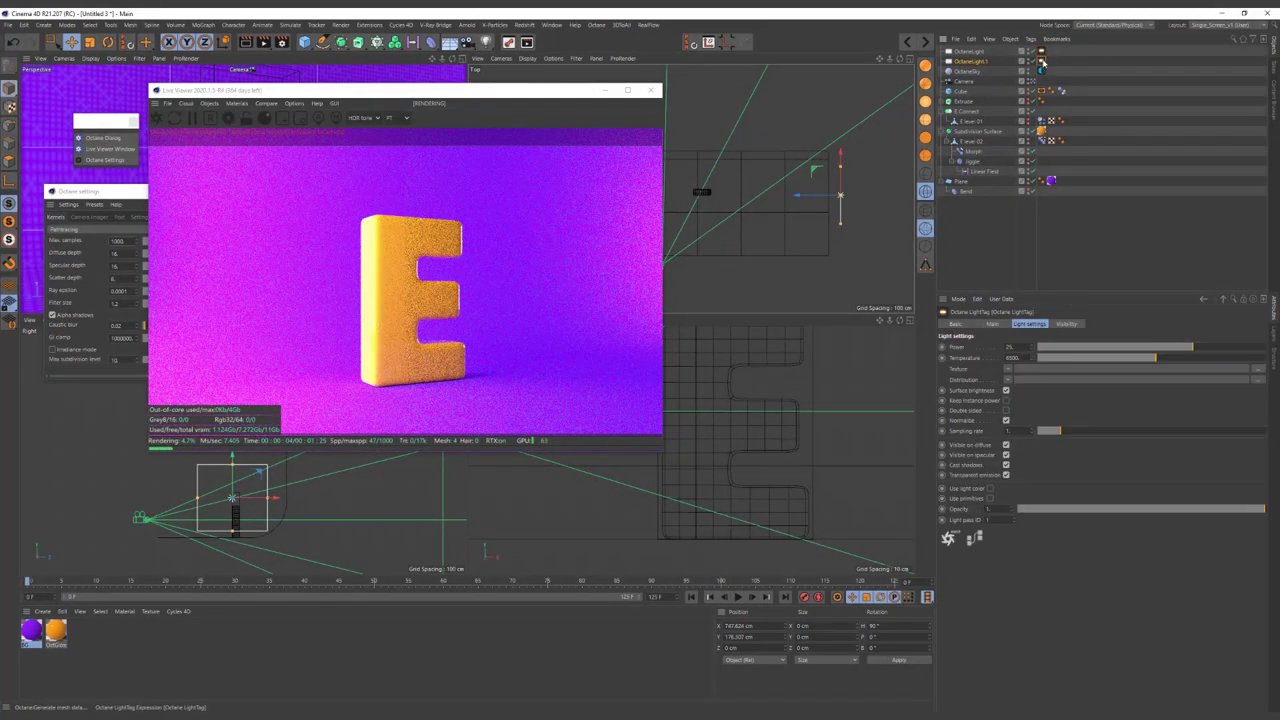
ctrl+click(1042, 52)
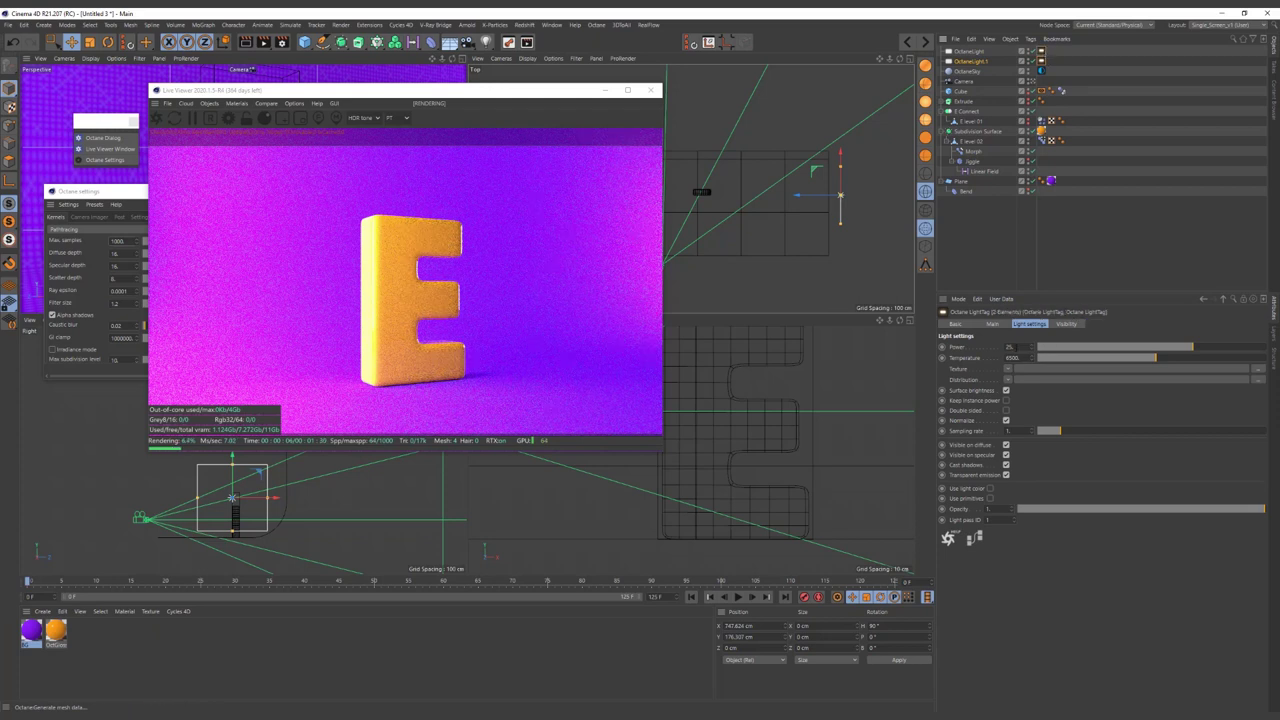
text(10.)
drag(1192, 347, 1181, 347)
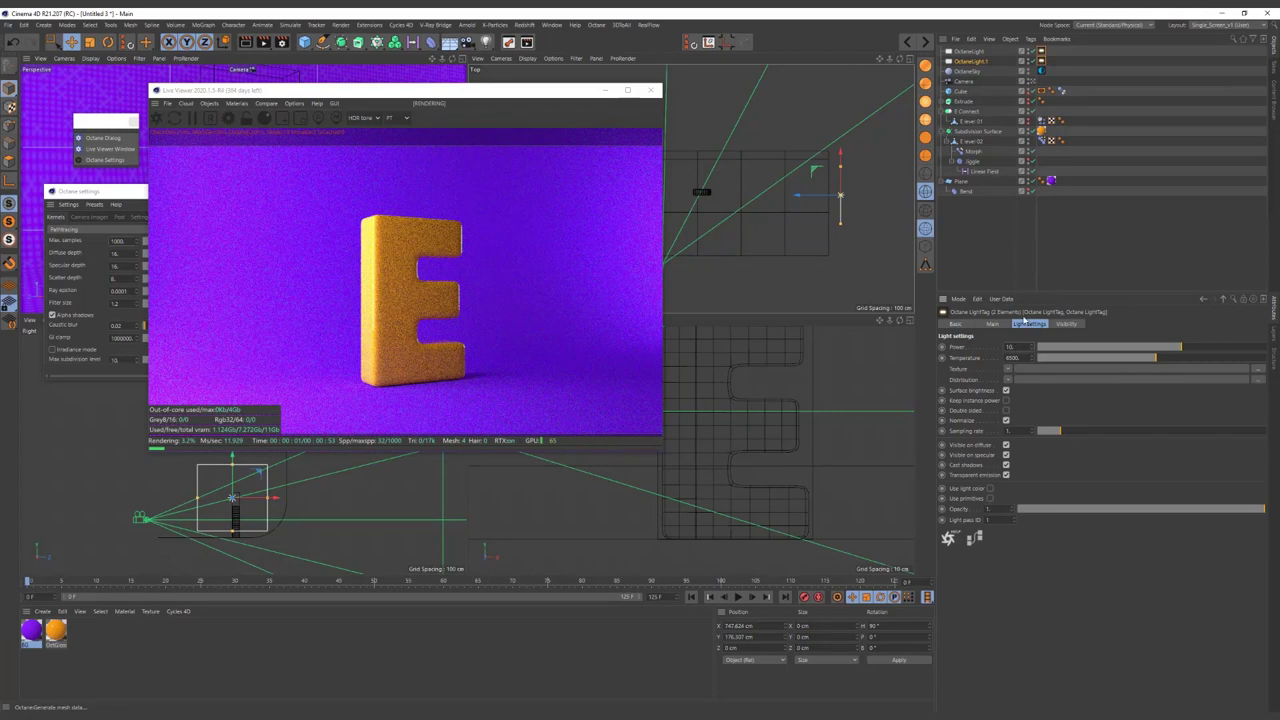
click(1116, 121)
- Resize OctaneLight.1, angle it to about 57.47°, and move it down and left toward the E
click(970, 61)
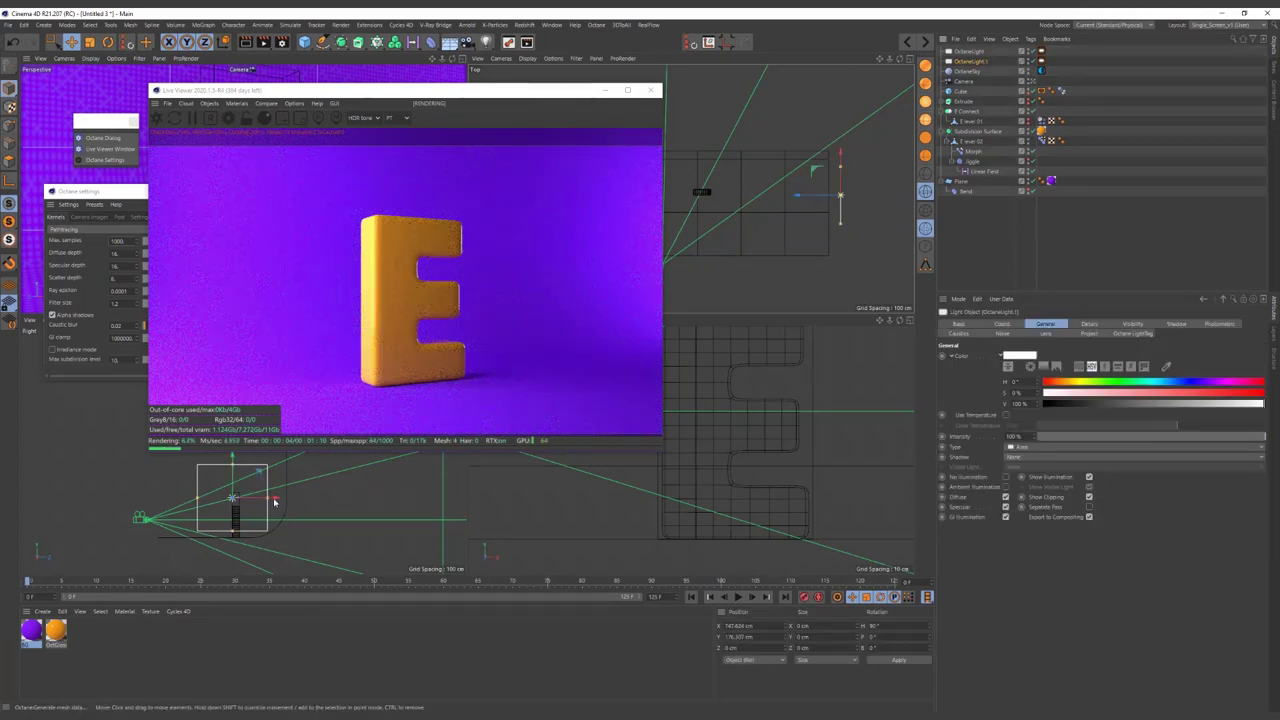
drag(268, 498, 354, 498)
mouse_move(276, 487)
mouse_down()
mouse_move(247, 477)
mouse_move(247, 459)
mouse_up()
scroll(843, 250, down, 4)
key(r)
drag(855, 210, 863, 197)
key(e)
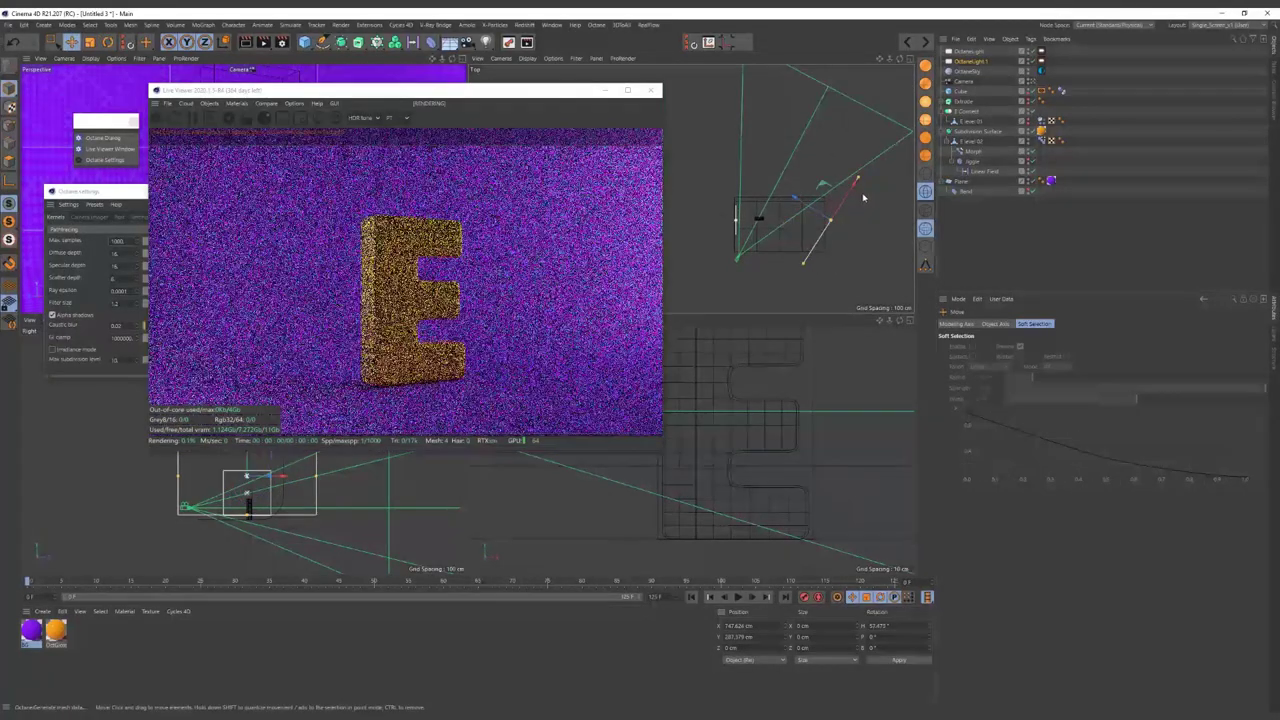
drag(863, 197, 840, 213)
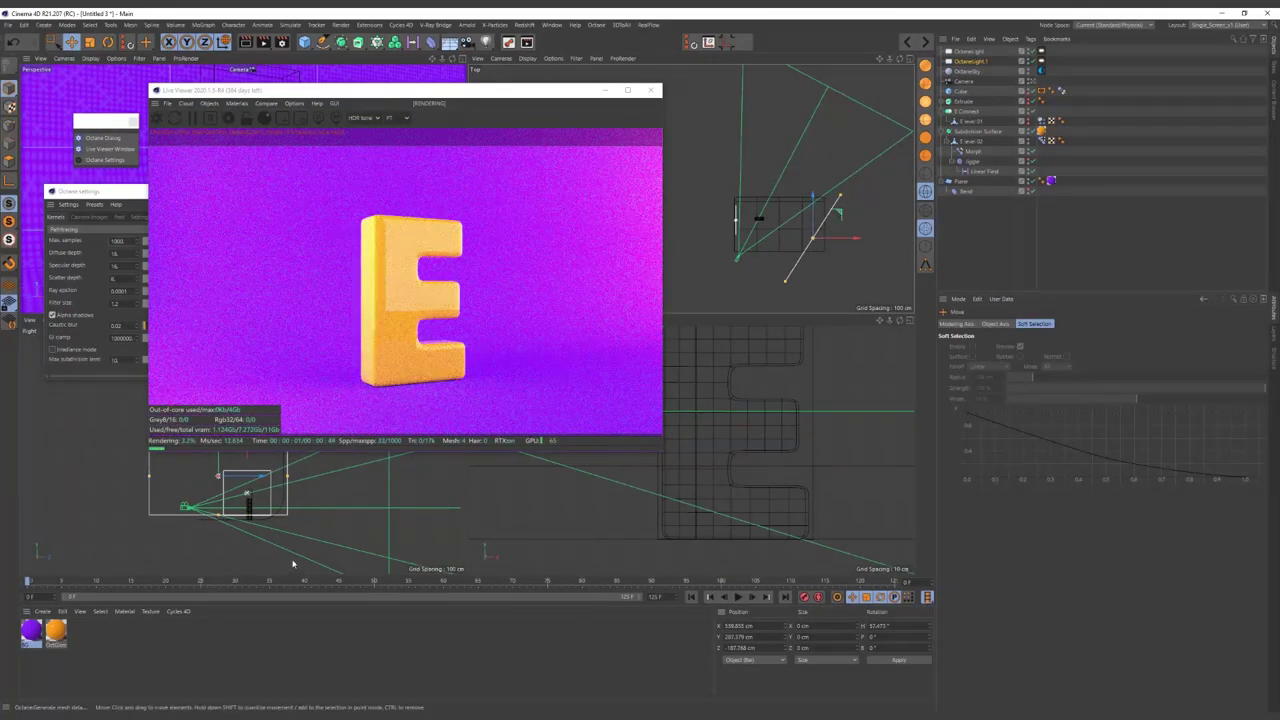
drag(545, 96, 690, 94)
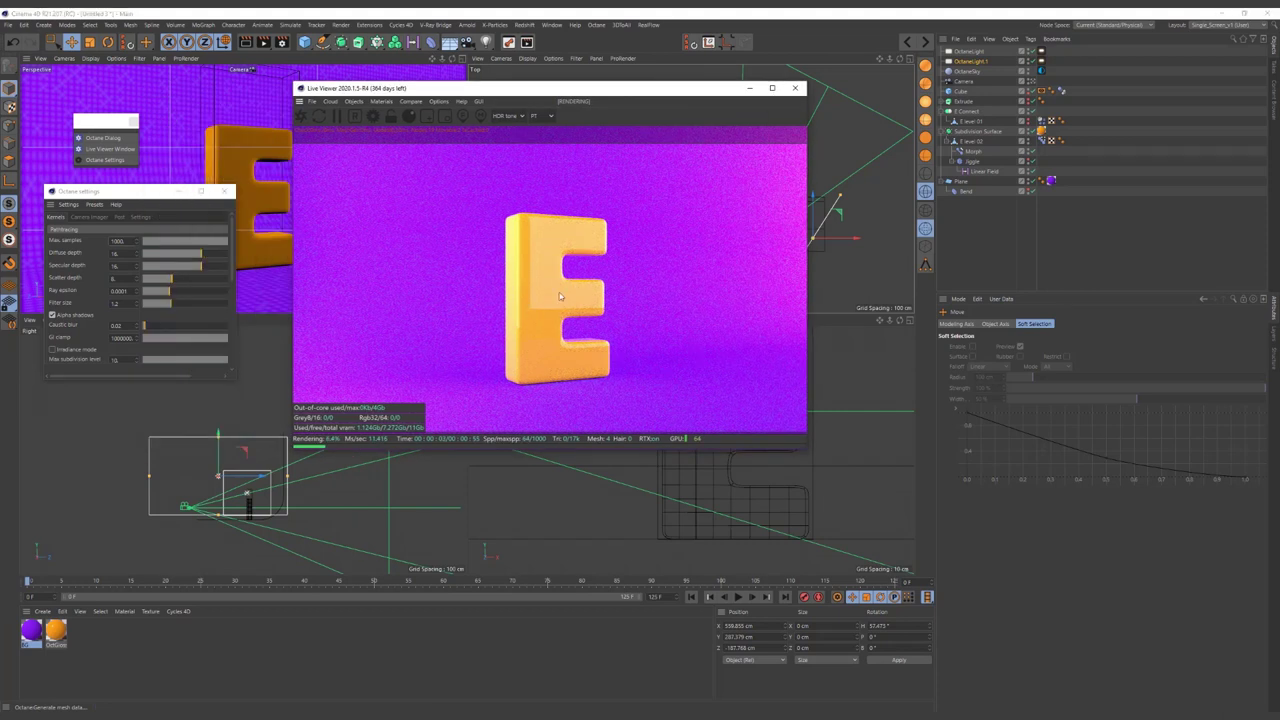
- Set the orange glossy material's roughness to 0.1 and close the material editor
double_click(55, 630)
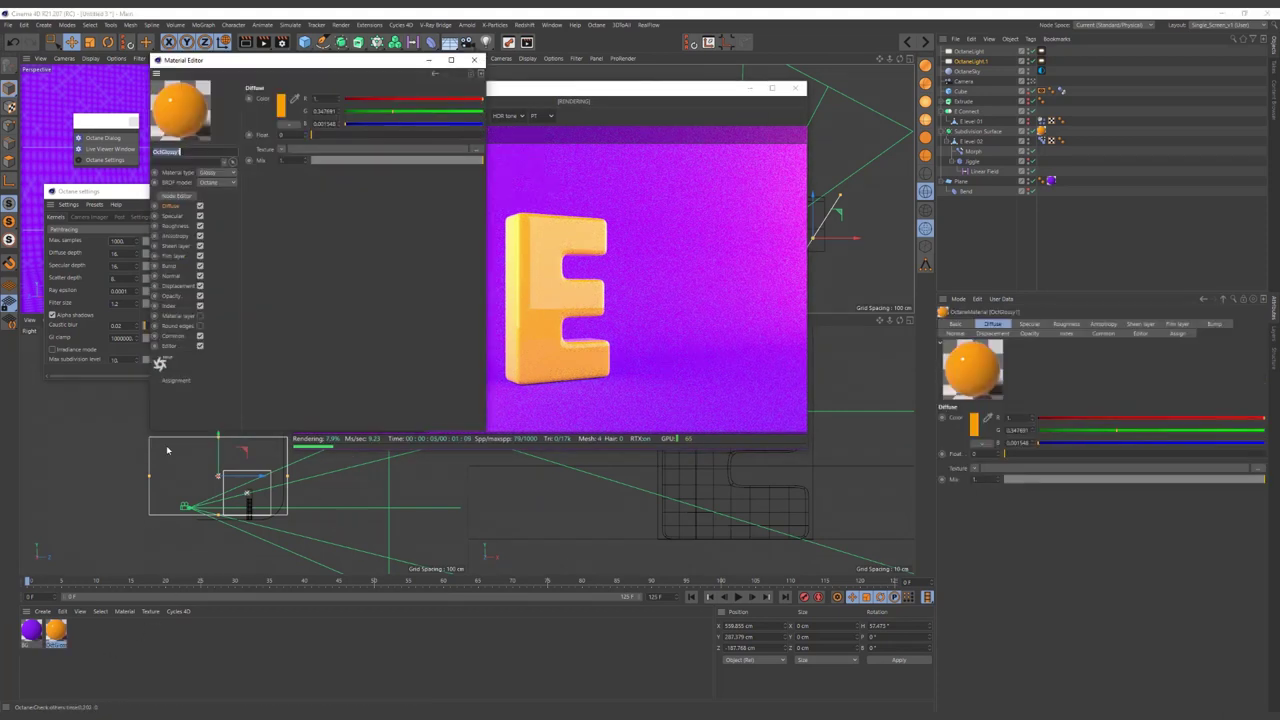
click(180, 225)
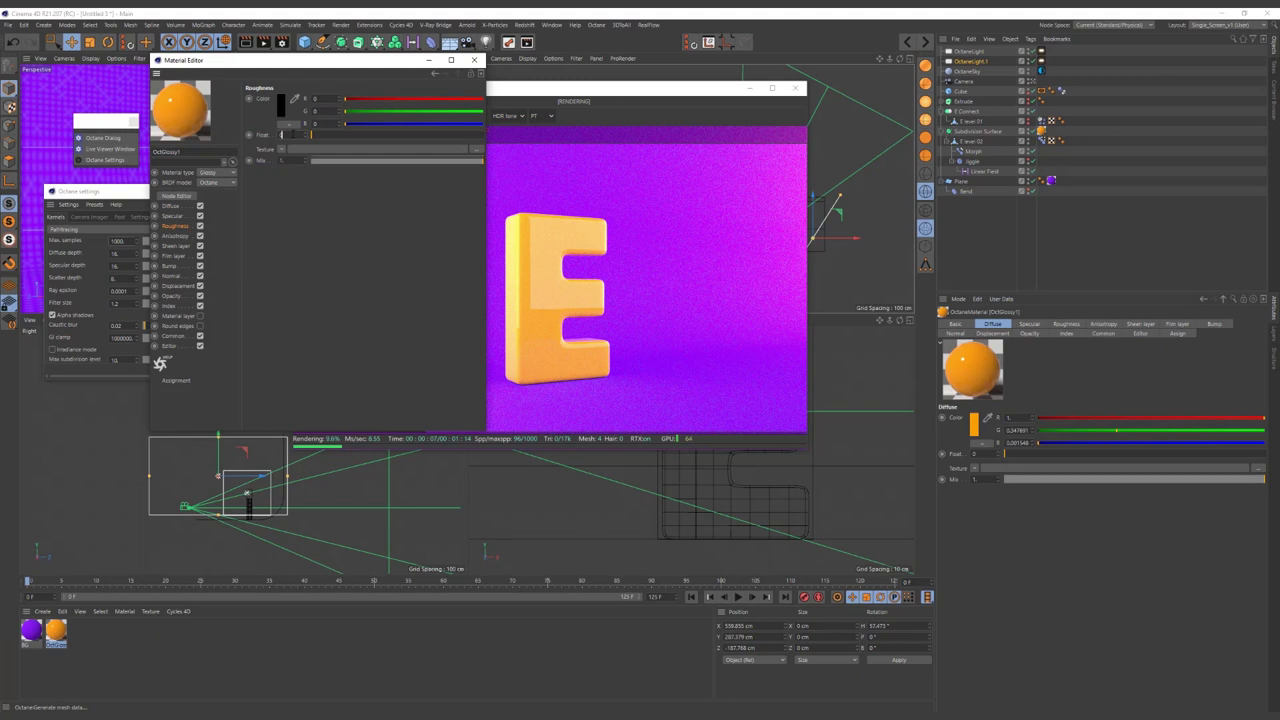
text(0.1)
key(Return)
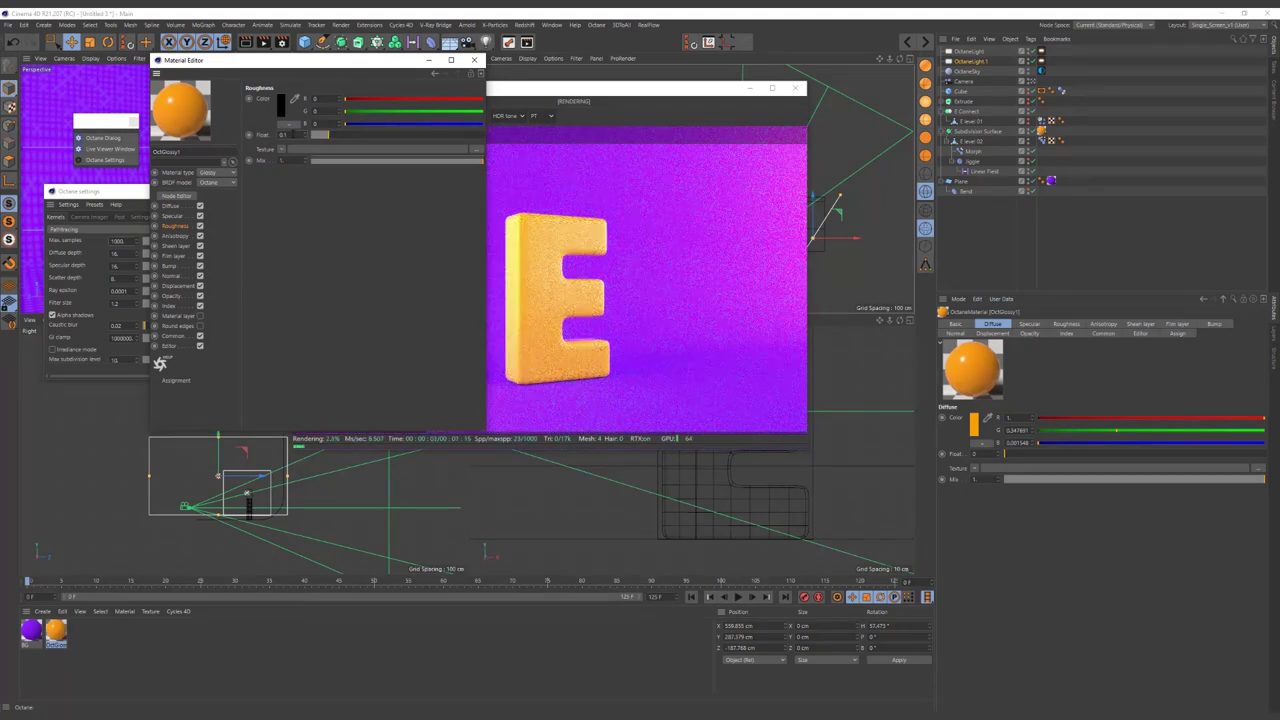
click(474, 60)
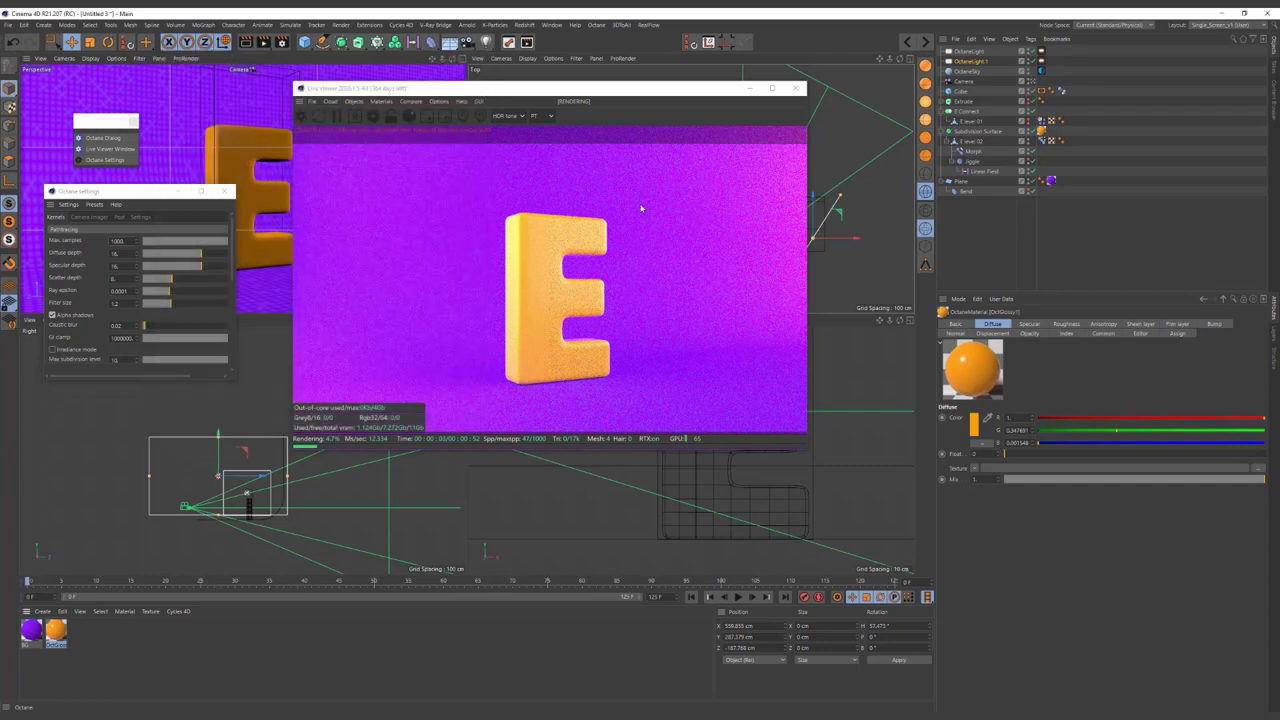
- Duplicate the first light as OctaneLight.2, move it, and reset its heading to 0°
drag(645, 96, 654, 104)
click(968, 52)
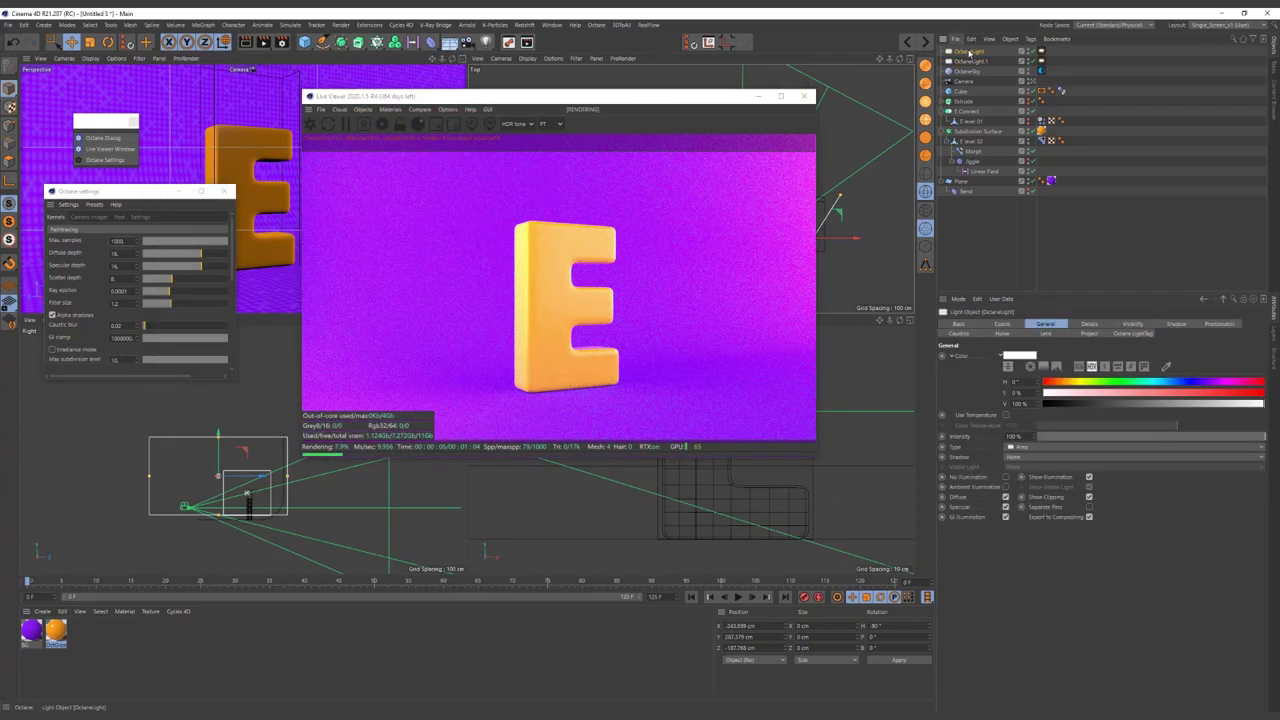
ctrl+drag(970, 55, 970, 62)
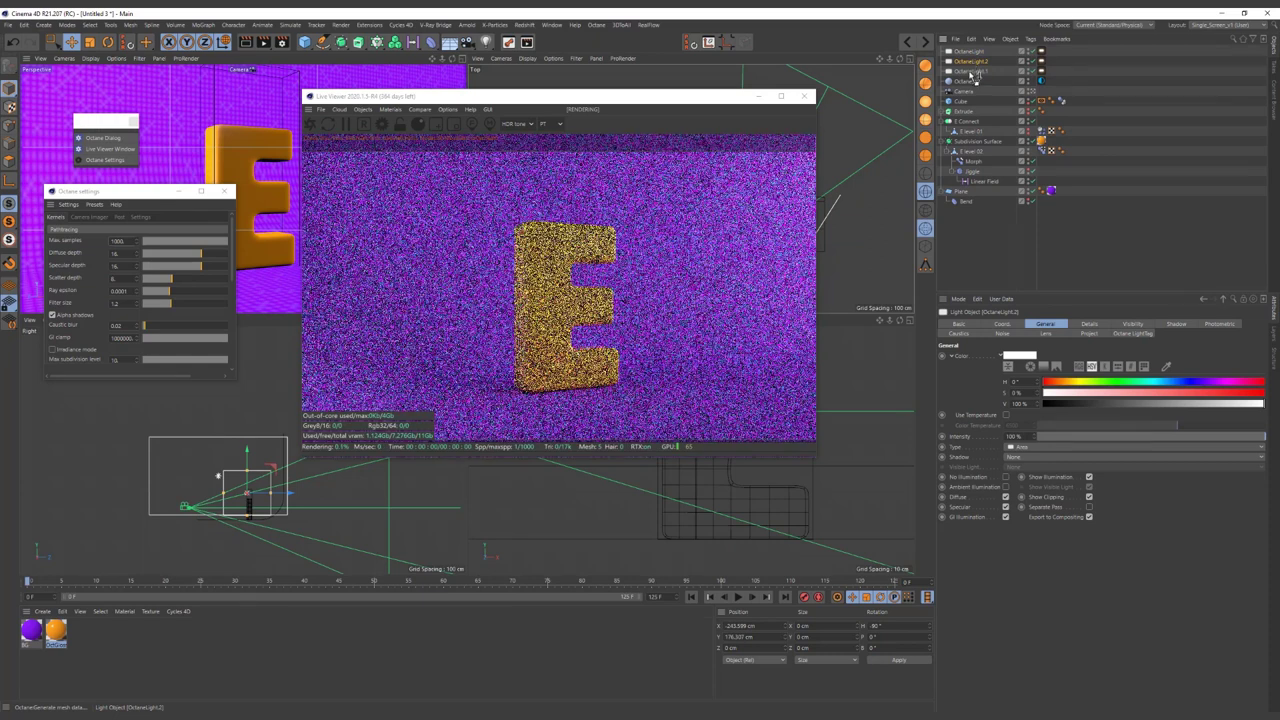
drag(700, 97, 471, 104)
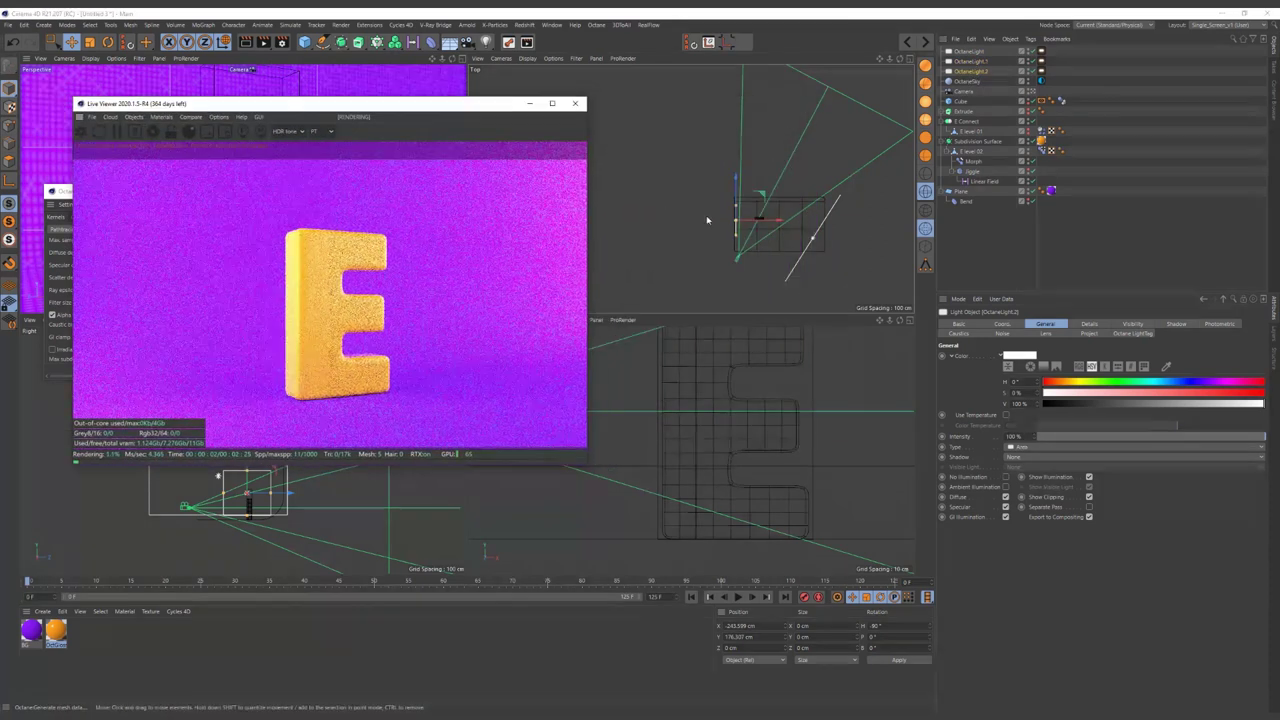
drag(765, 197, 787, 243)
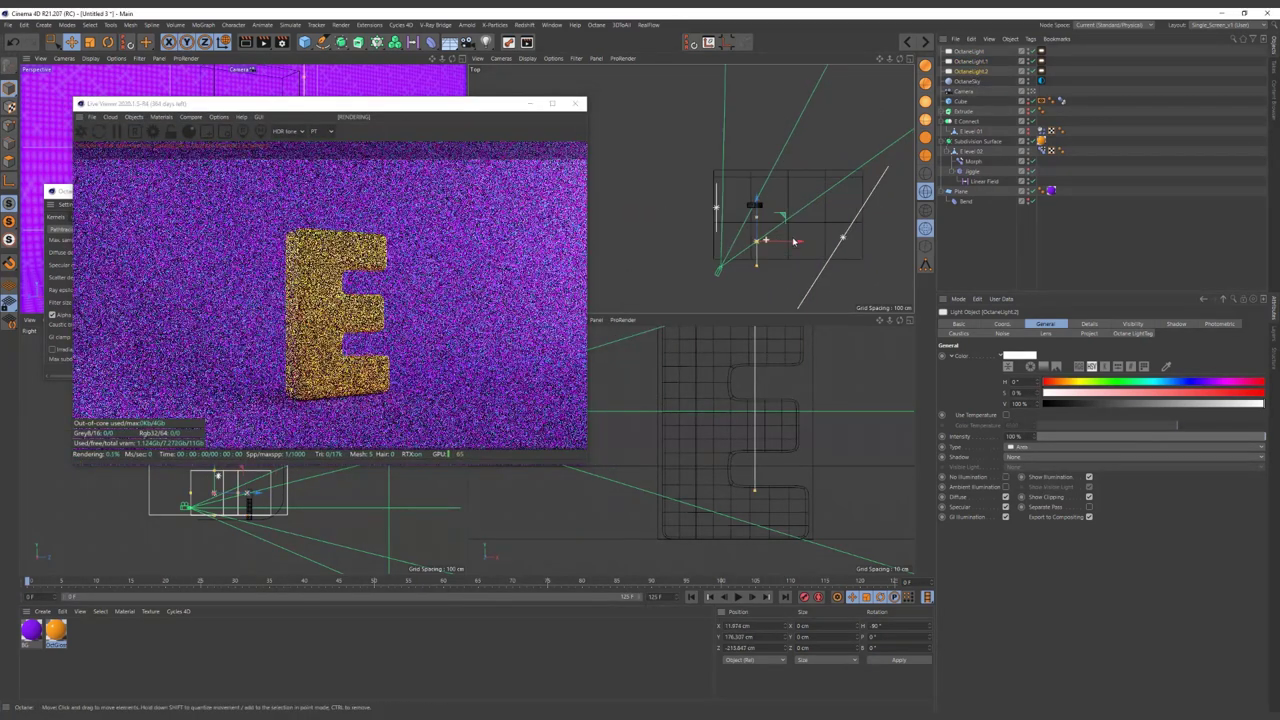
key(r)
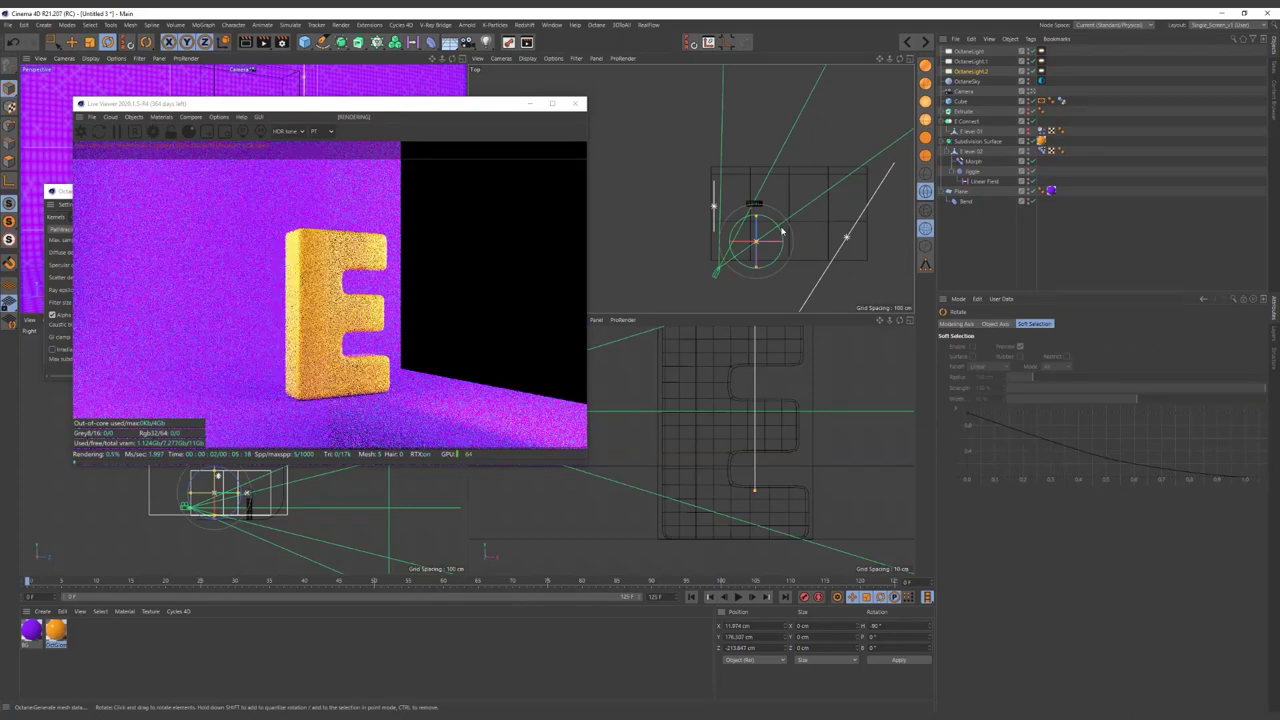
drag(781, 233, 736, 203)
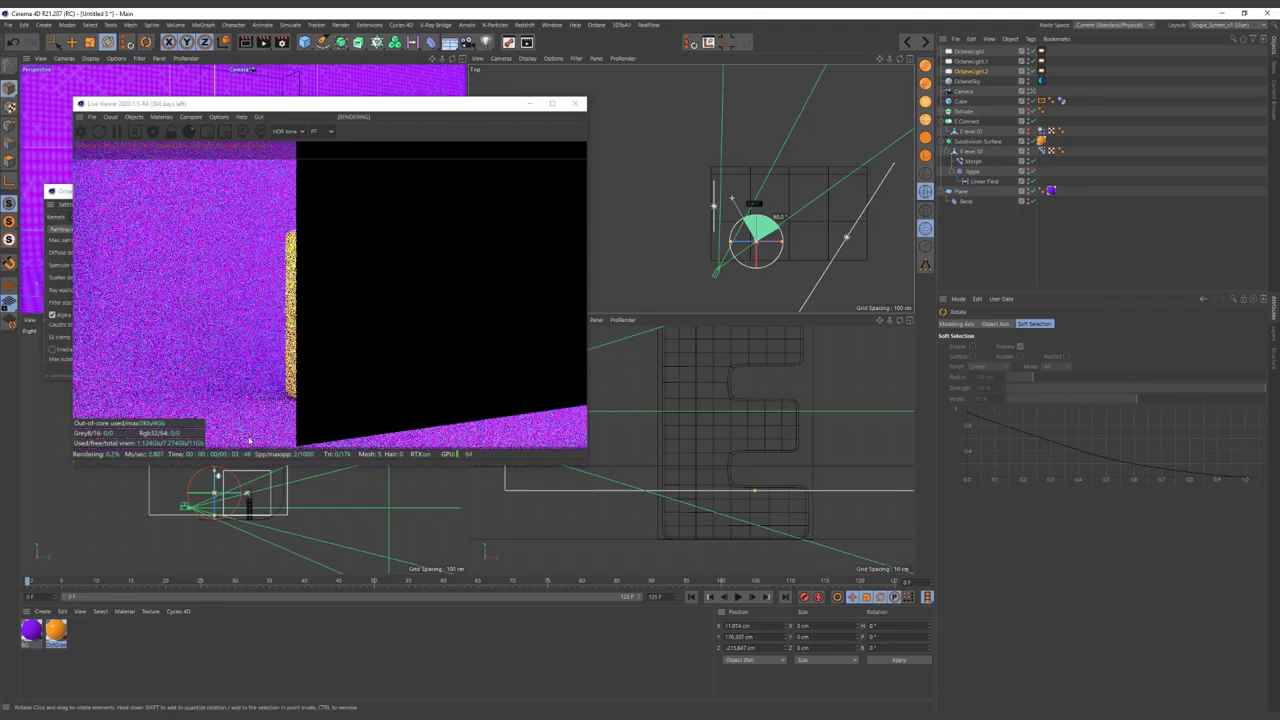
drag(733, 202, 750, 206)
alt+middle_drag(239, 499, 178, 549)
key(e)
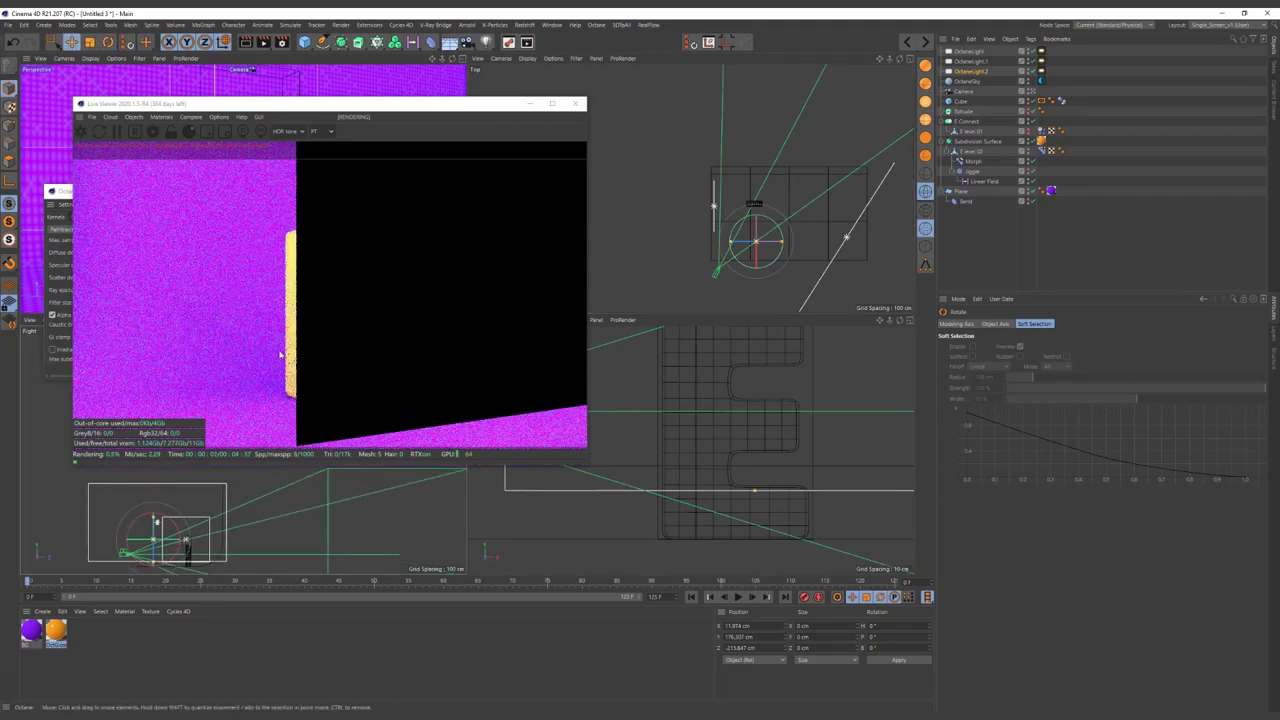
- Tilt OctaneLight.2 down to about -56° and raise it above the E
drag(434, 103, 727, 63)
scroll(264, 434, up, 3)
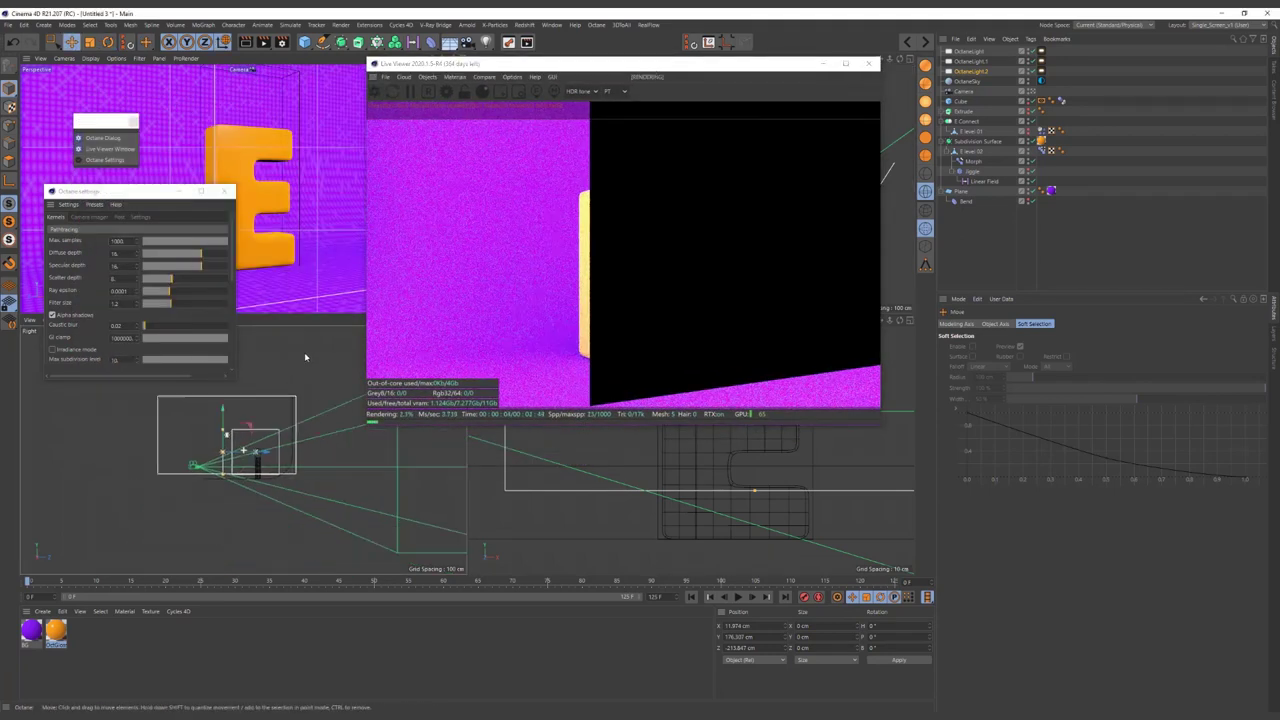
key(r)
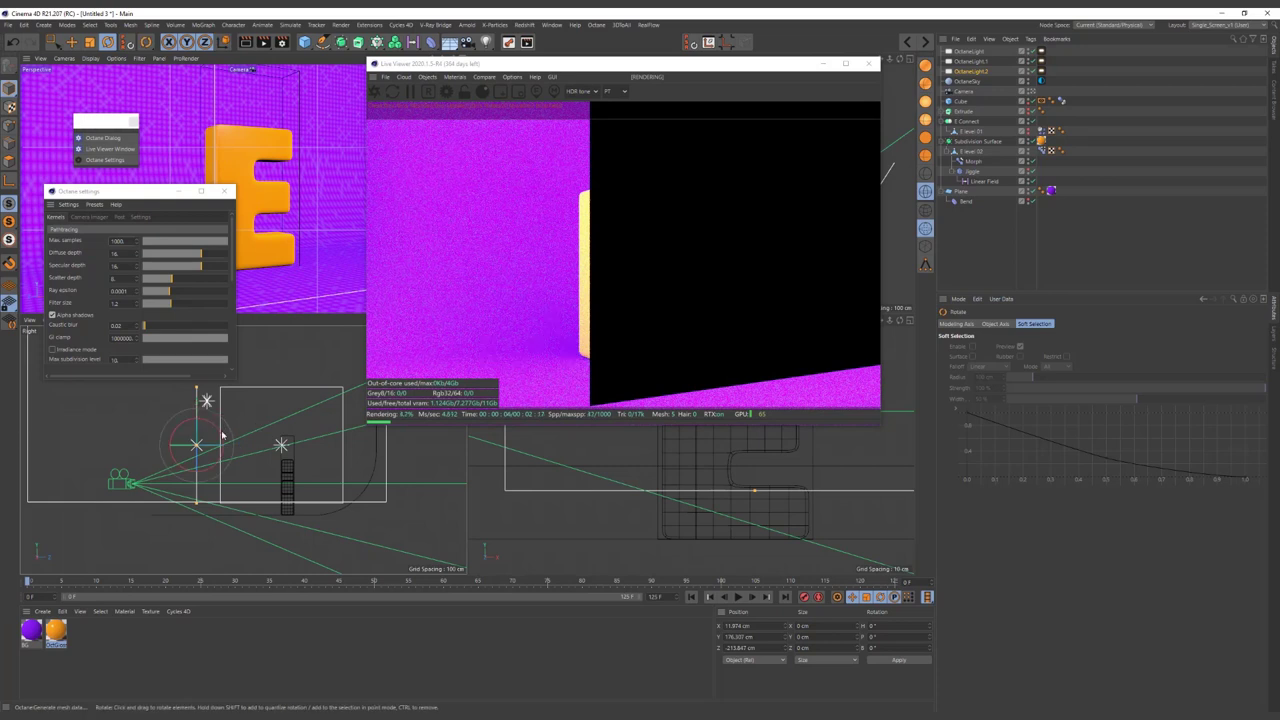
drag(222, 437, 244, 427)
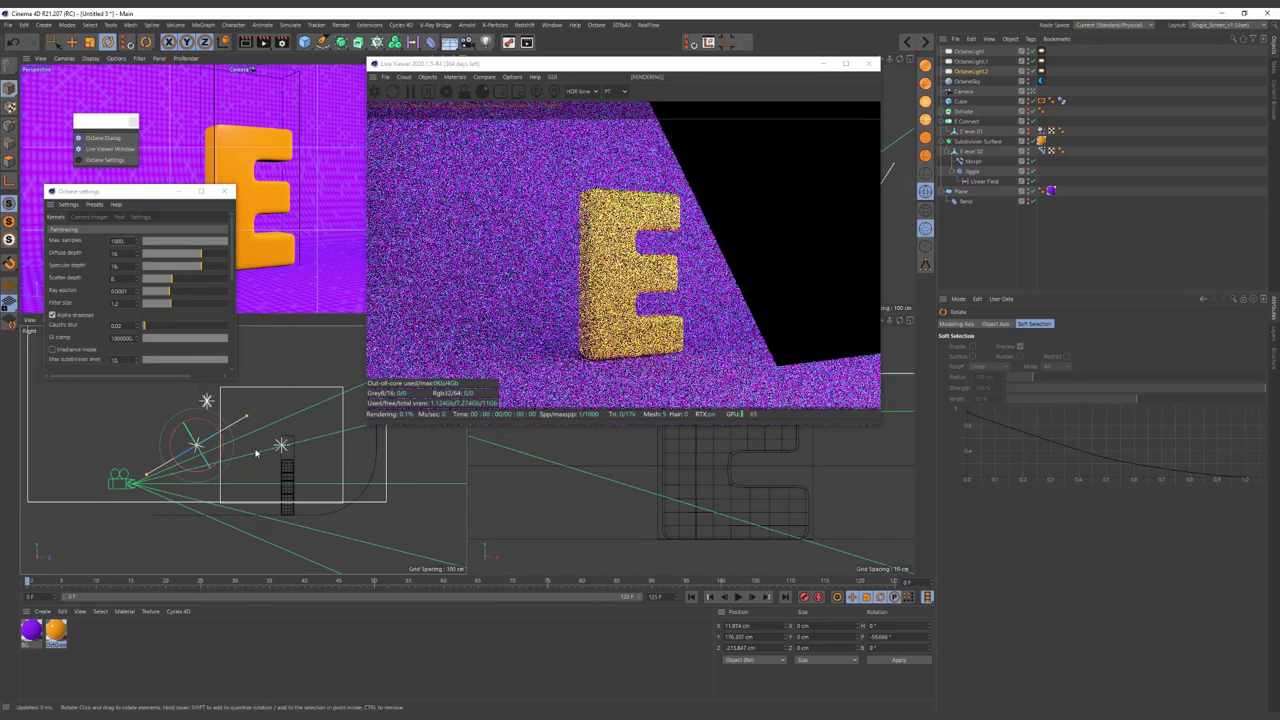
key(e)
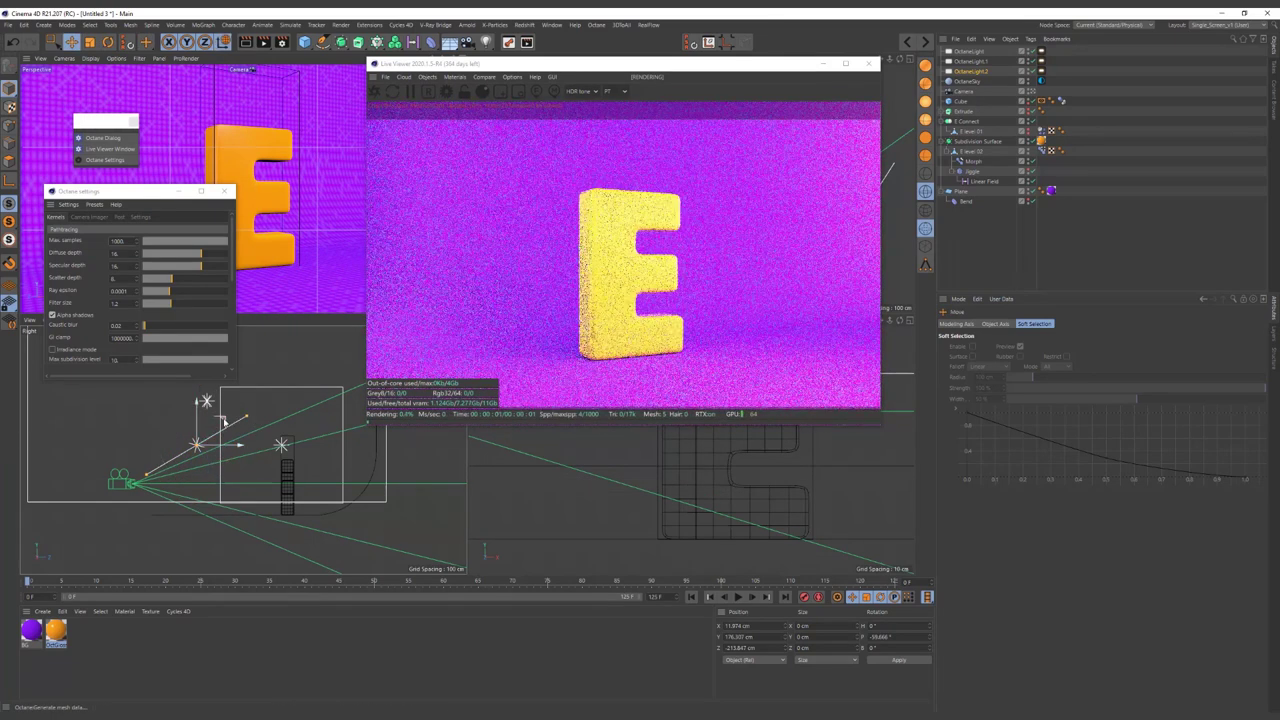
drag(226, 432, 252, 351)
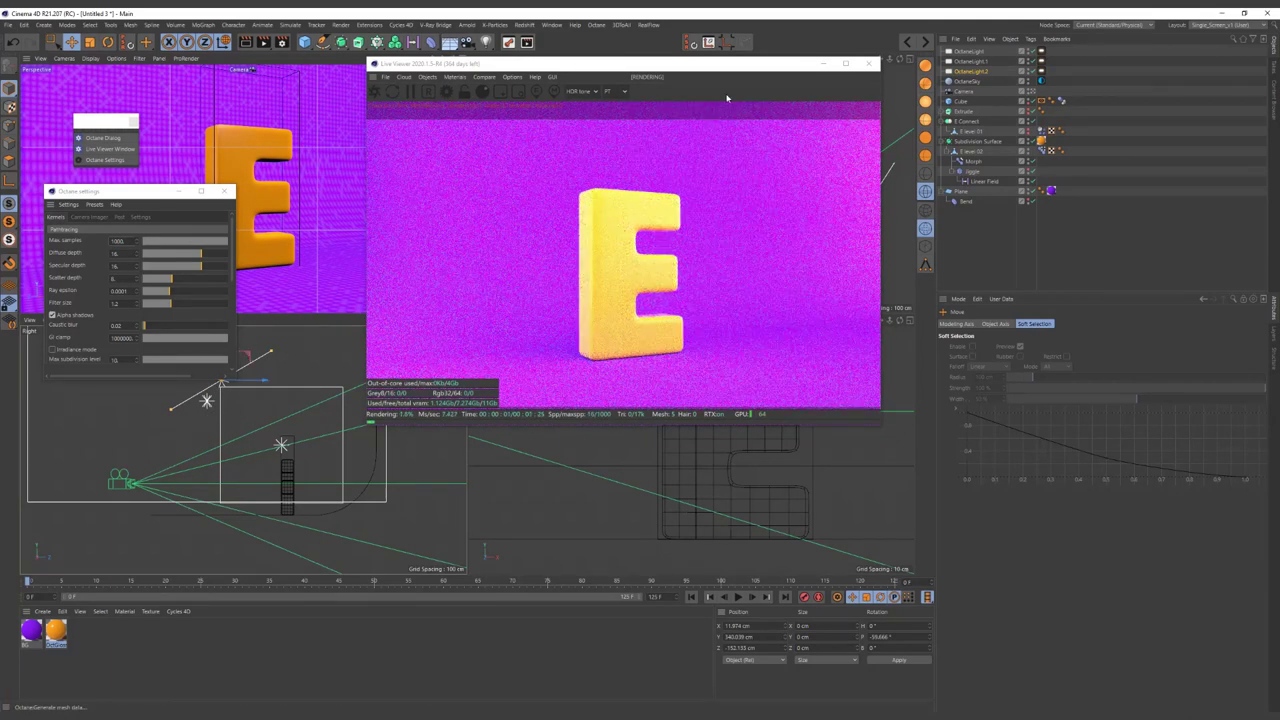
drag(737, 67, 630, 73)
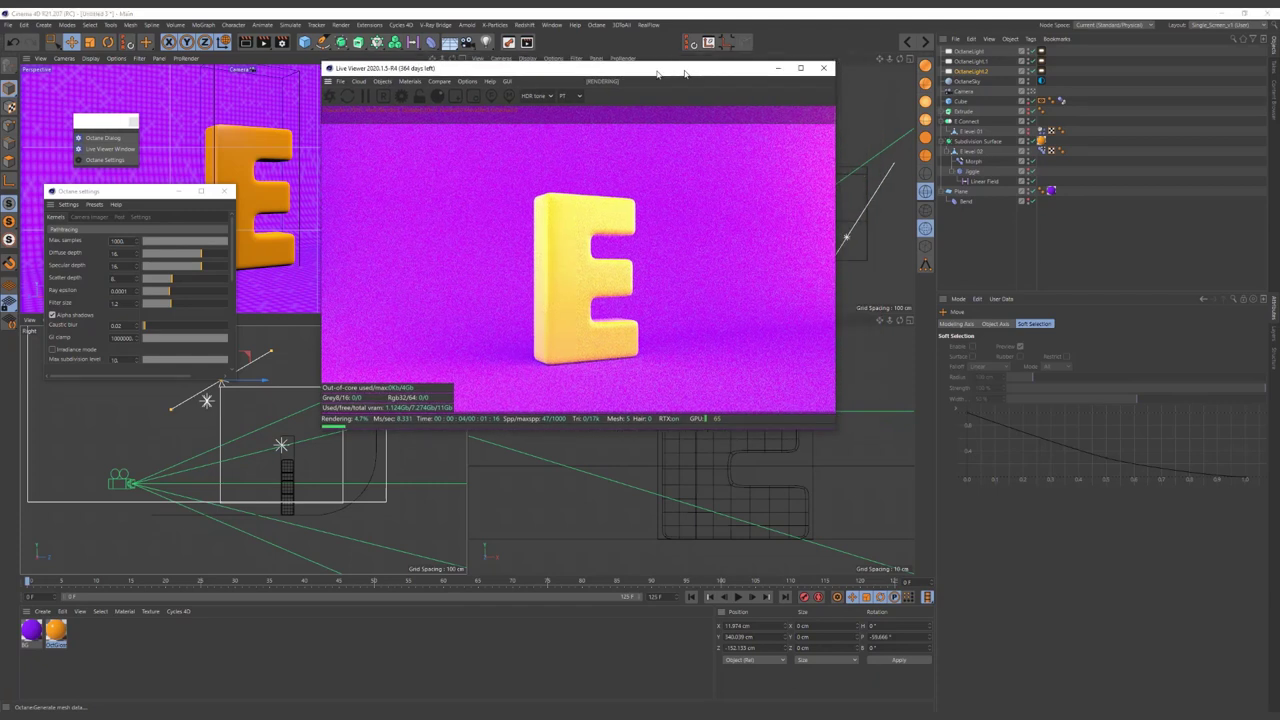
- Set OctaneLight2's LightTag Power to 5, then reposition and enlarge the Live Viewer window
drag(617, 72, 561, 78)
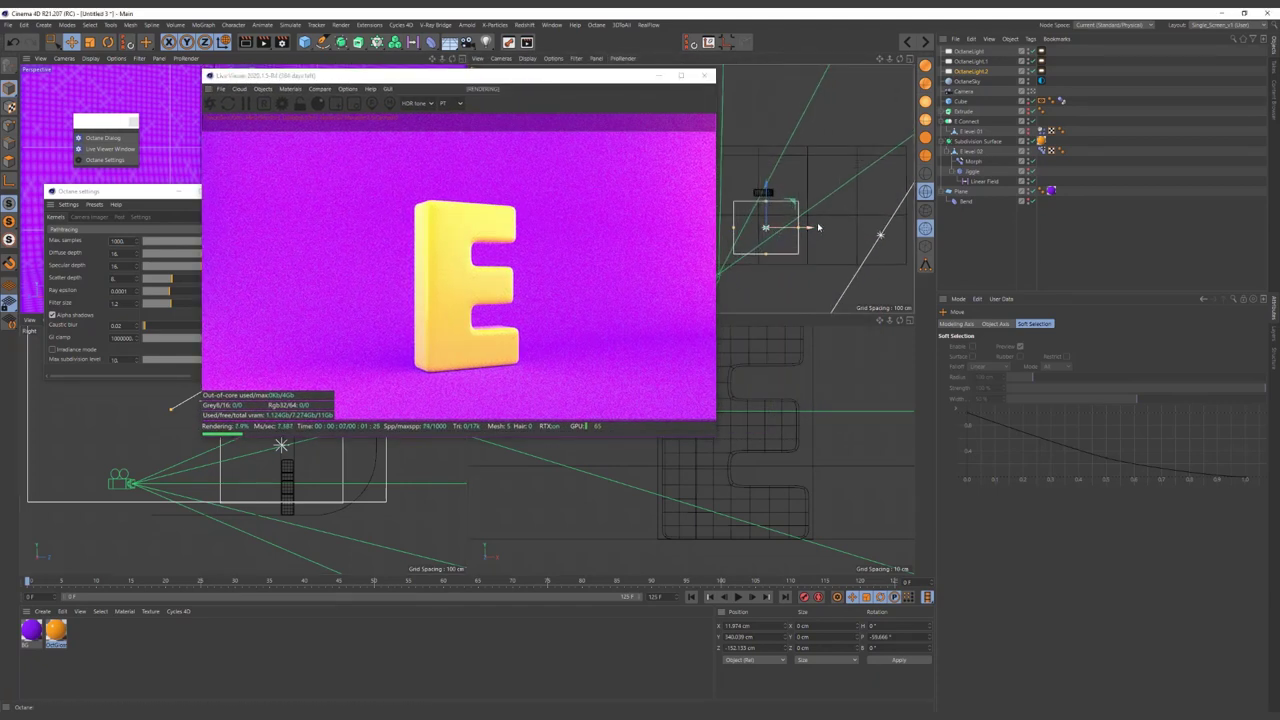
click(1041, 71)
double_click(1010, 347)
text(5)
key(Return)
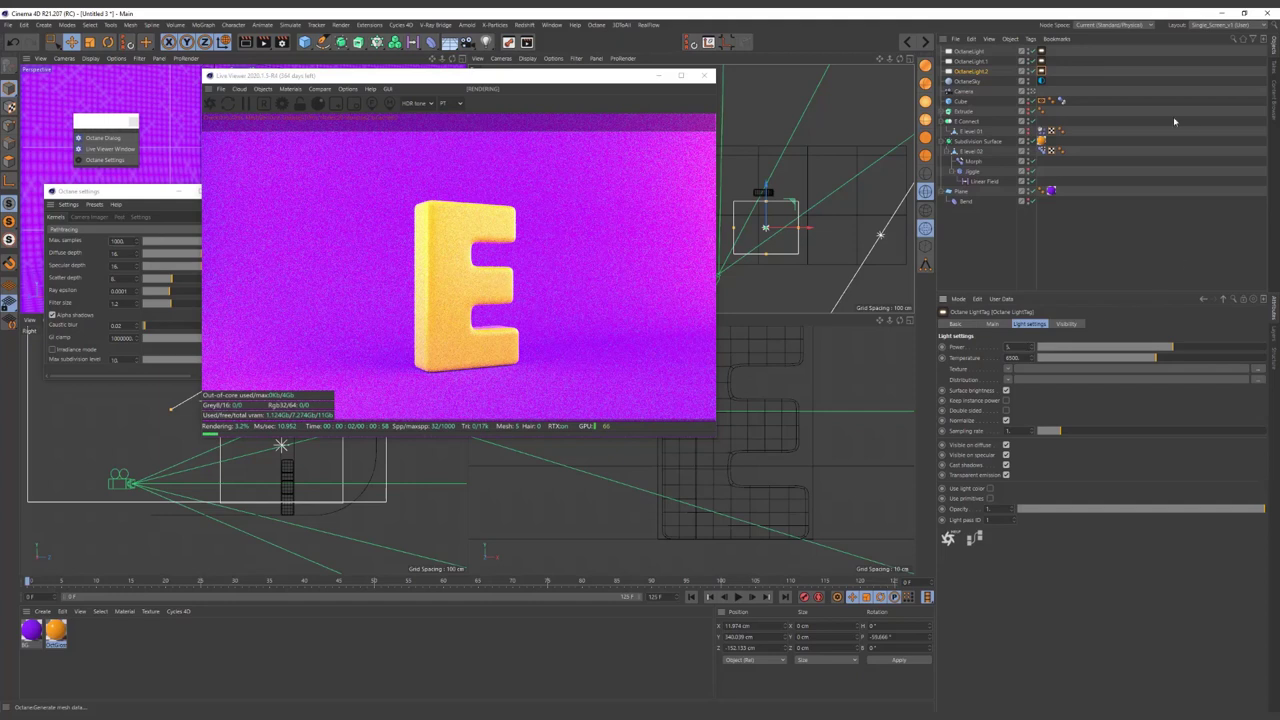
key(ctrl+z)
text(5)
key(Return)
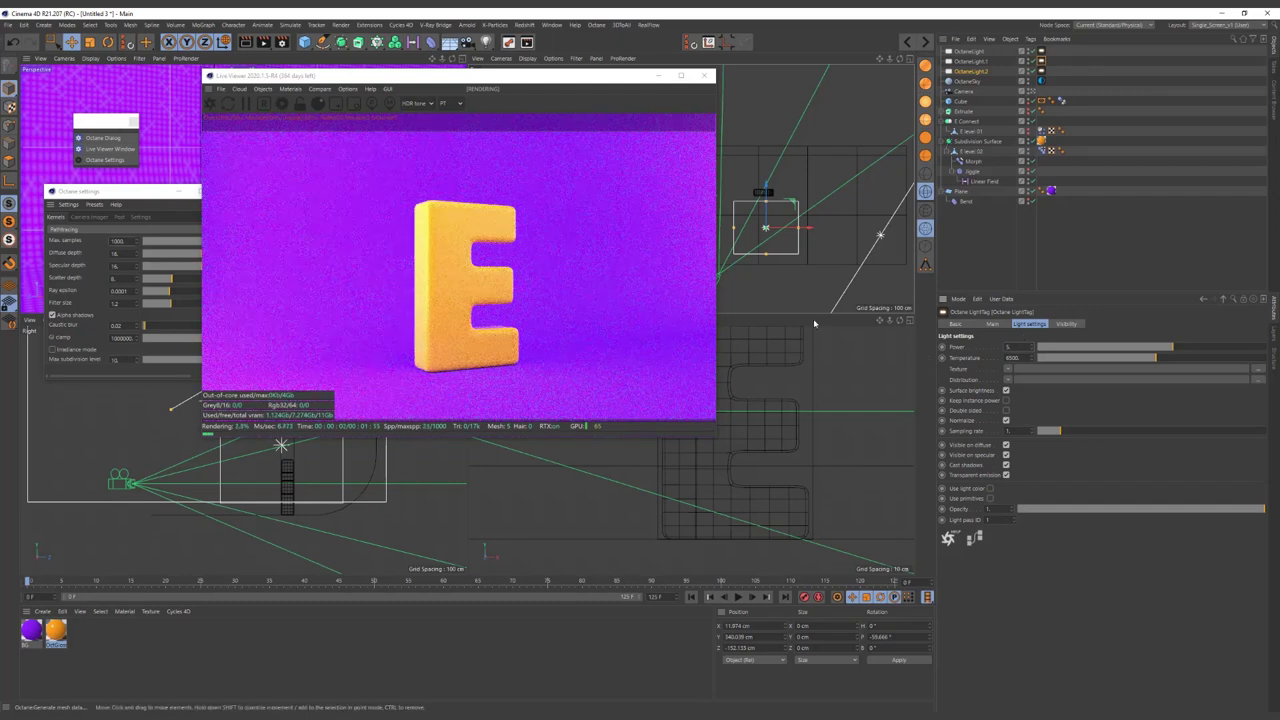
drag(557, 85, 621, 101)
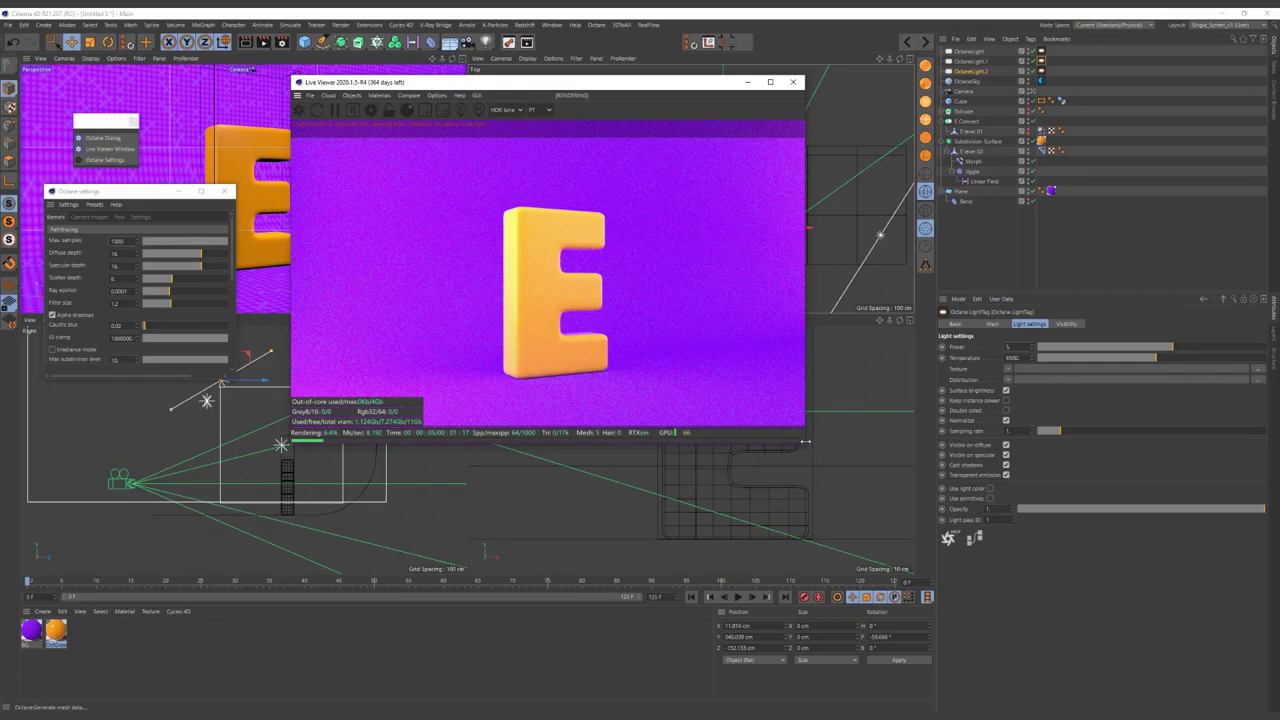
drag(805, 445, 958, 524)
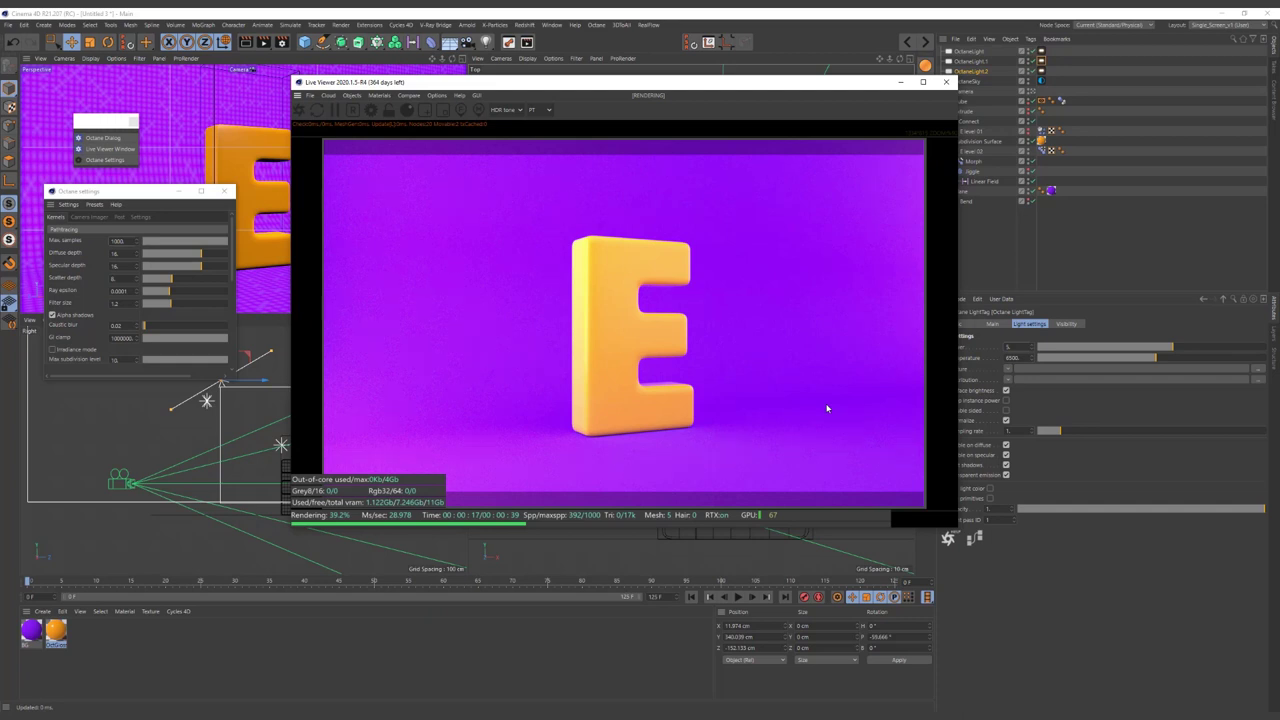
- Pause the Octane Live Viewer render of the orange E
click(335, 109)
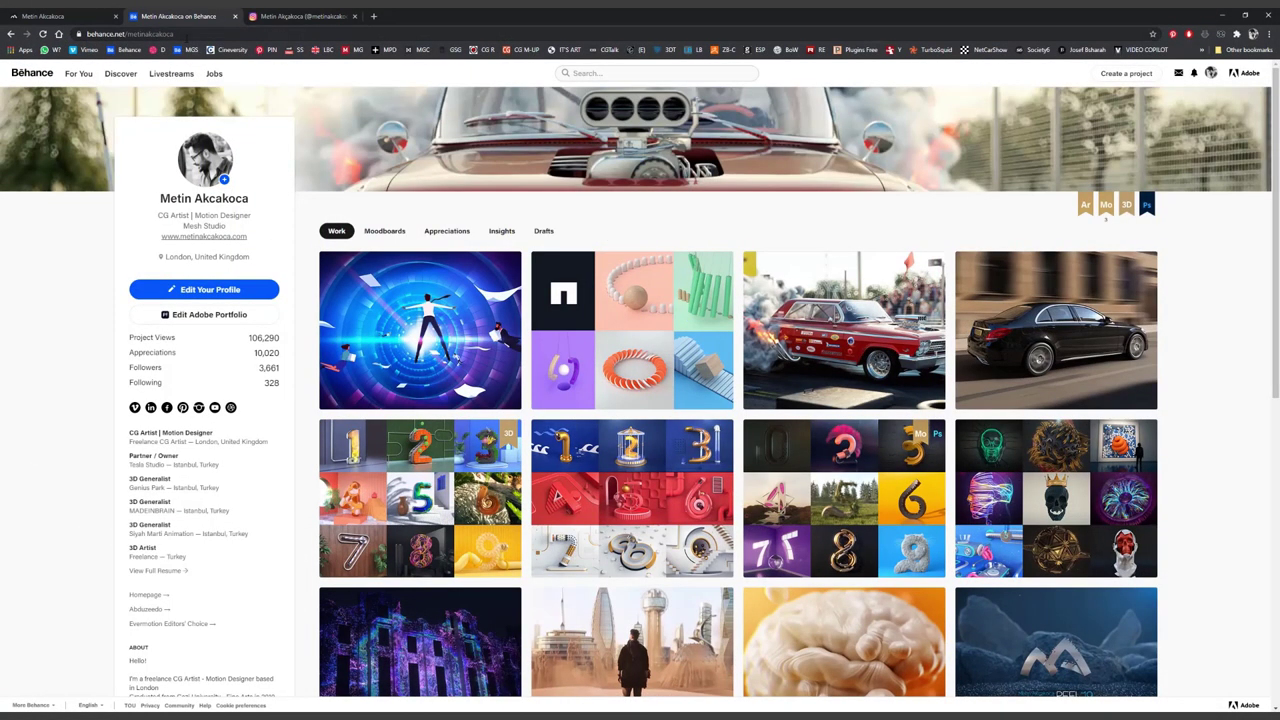
- View the Instagram profile and portfolio website tabs in Chrome, then go back to Cinema 4D
click(255, 18)
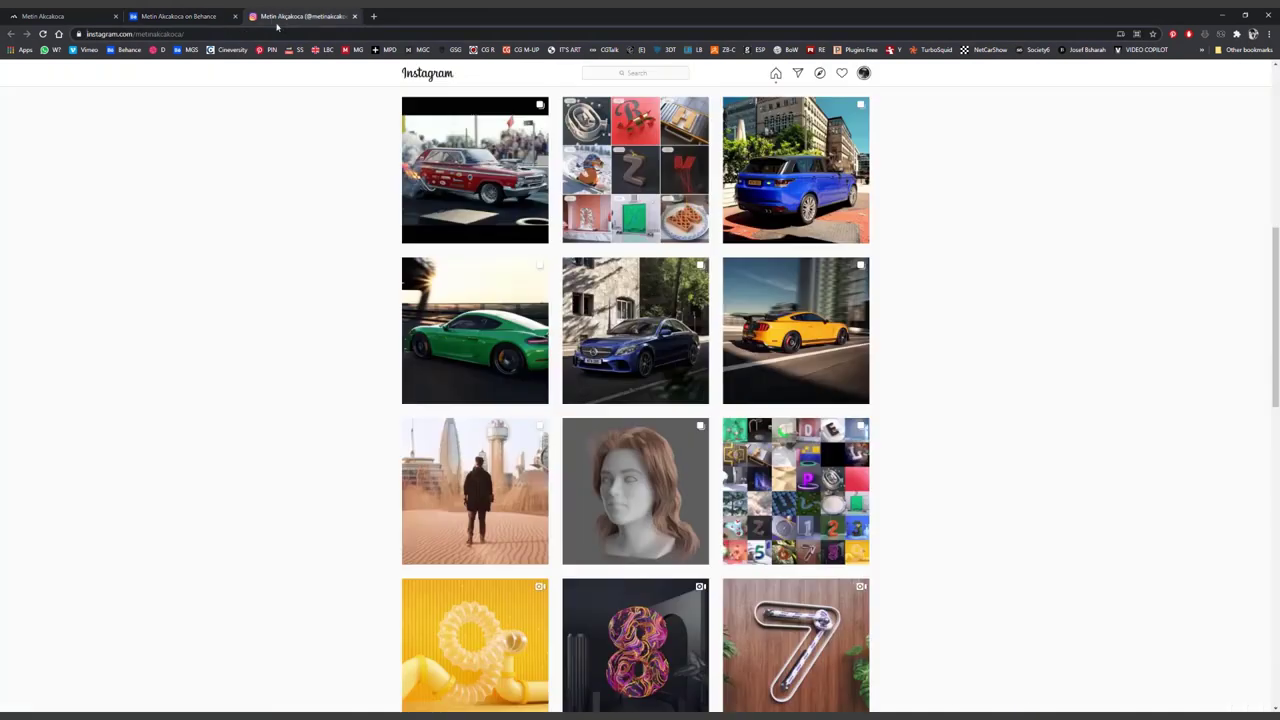
click(89, 20)
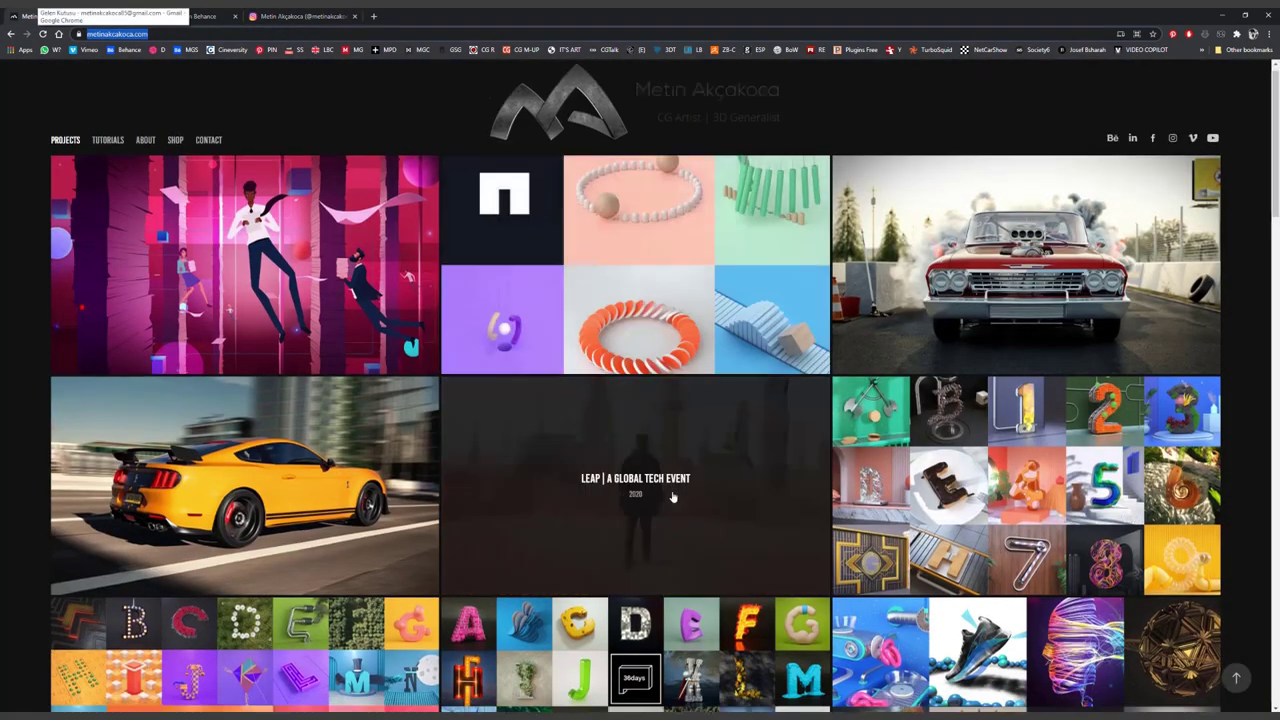
scroll(672, 497, down, 1)
scroll(672, 497, up, 2)
click(1222, 16)
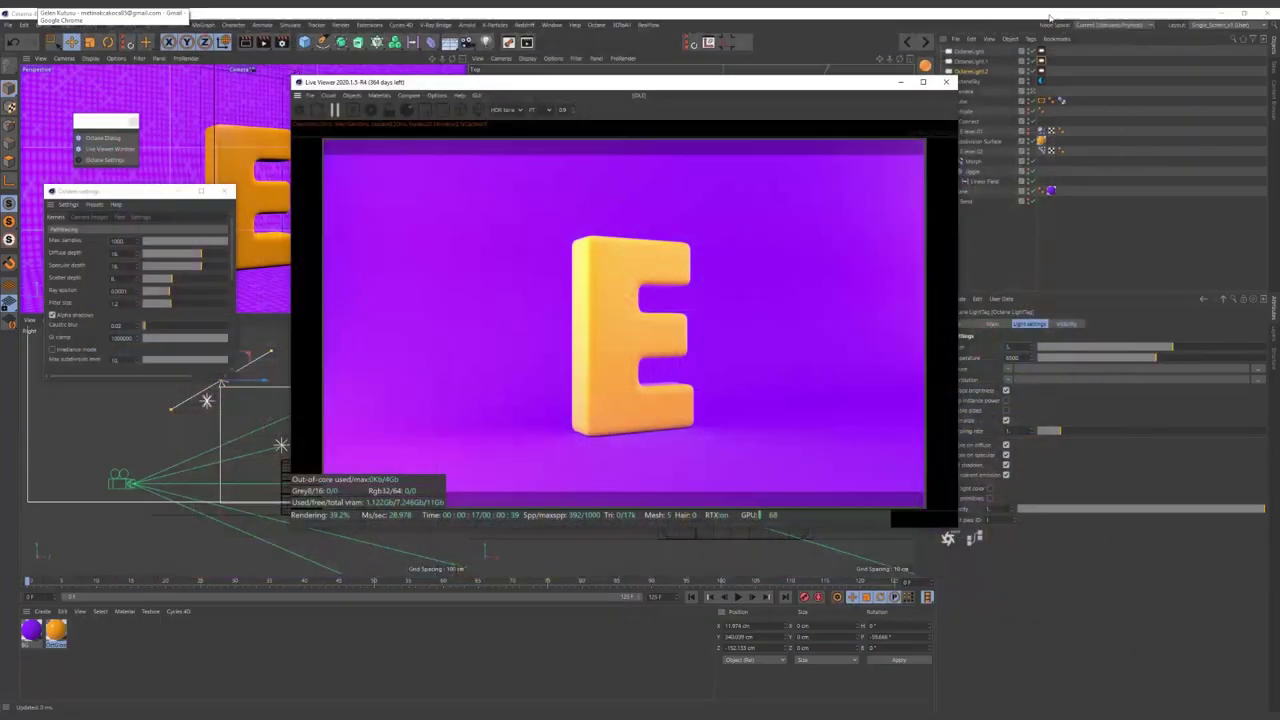